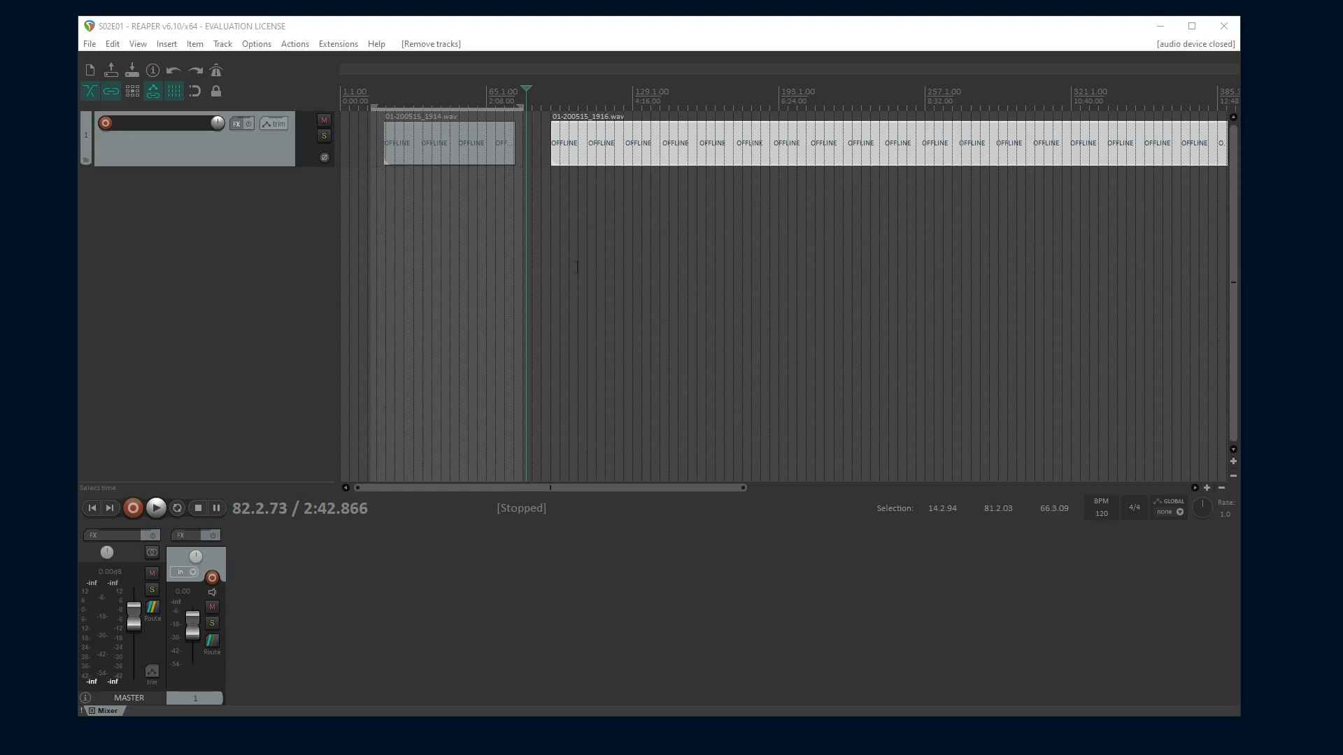
# Deselect the media items, place the edit cursor at the end of the second recording and save the project
pyautogui.click(386, 189)
pyautogui.click(584, 185)
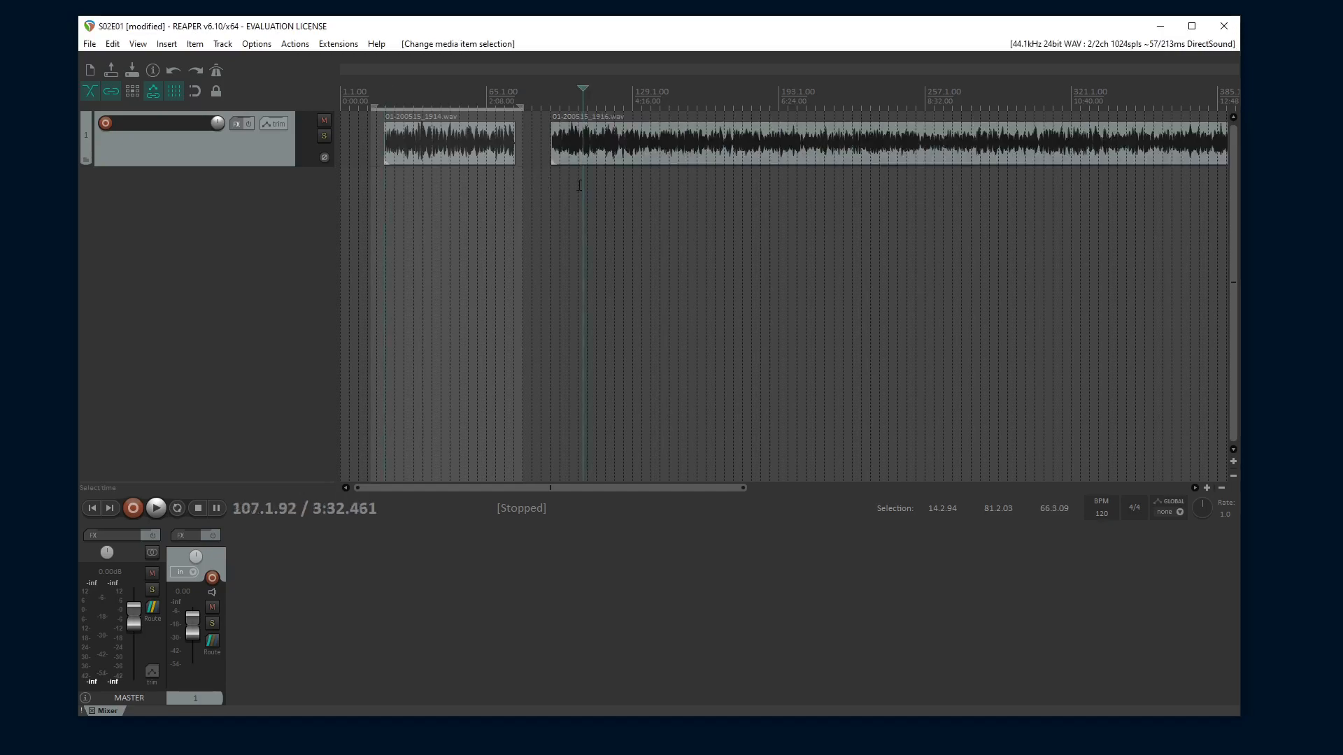
pyautogui.scroll(-2, 580, 185)
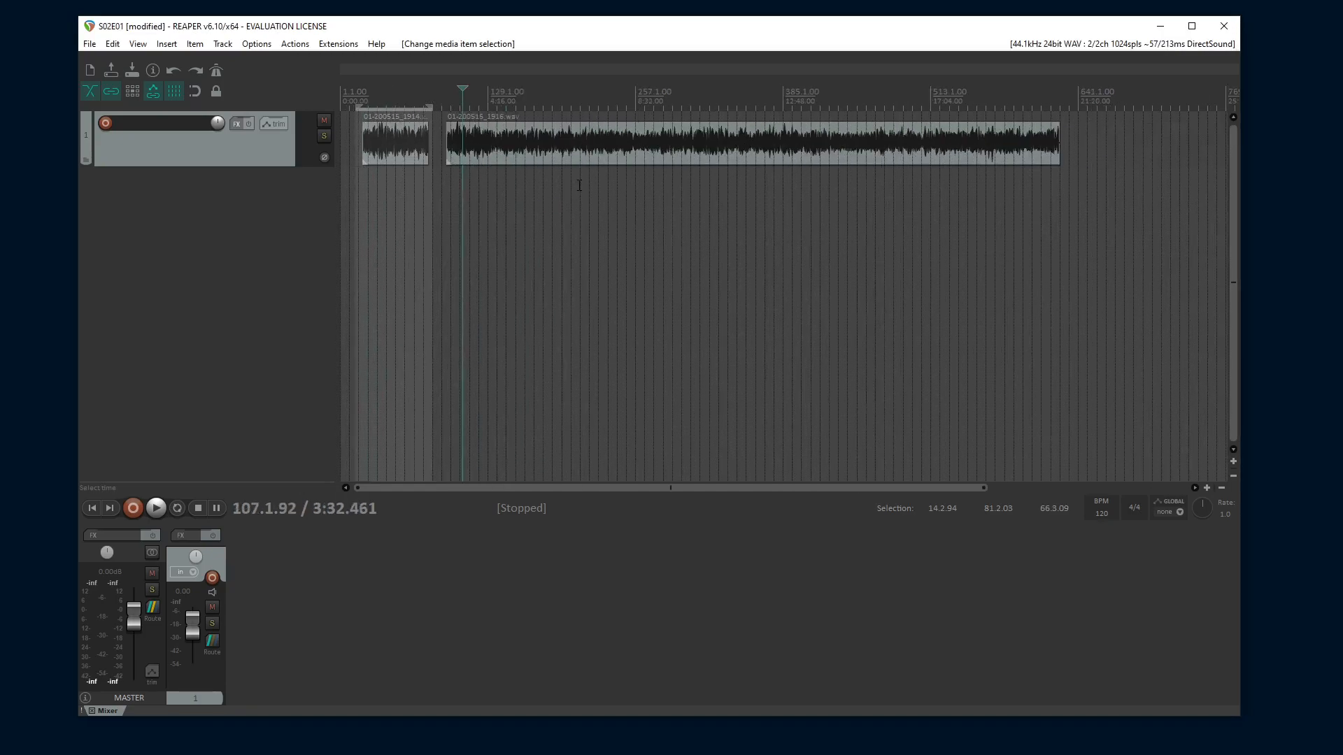
pyautogui.click(1061, 172)
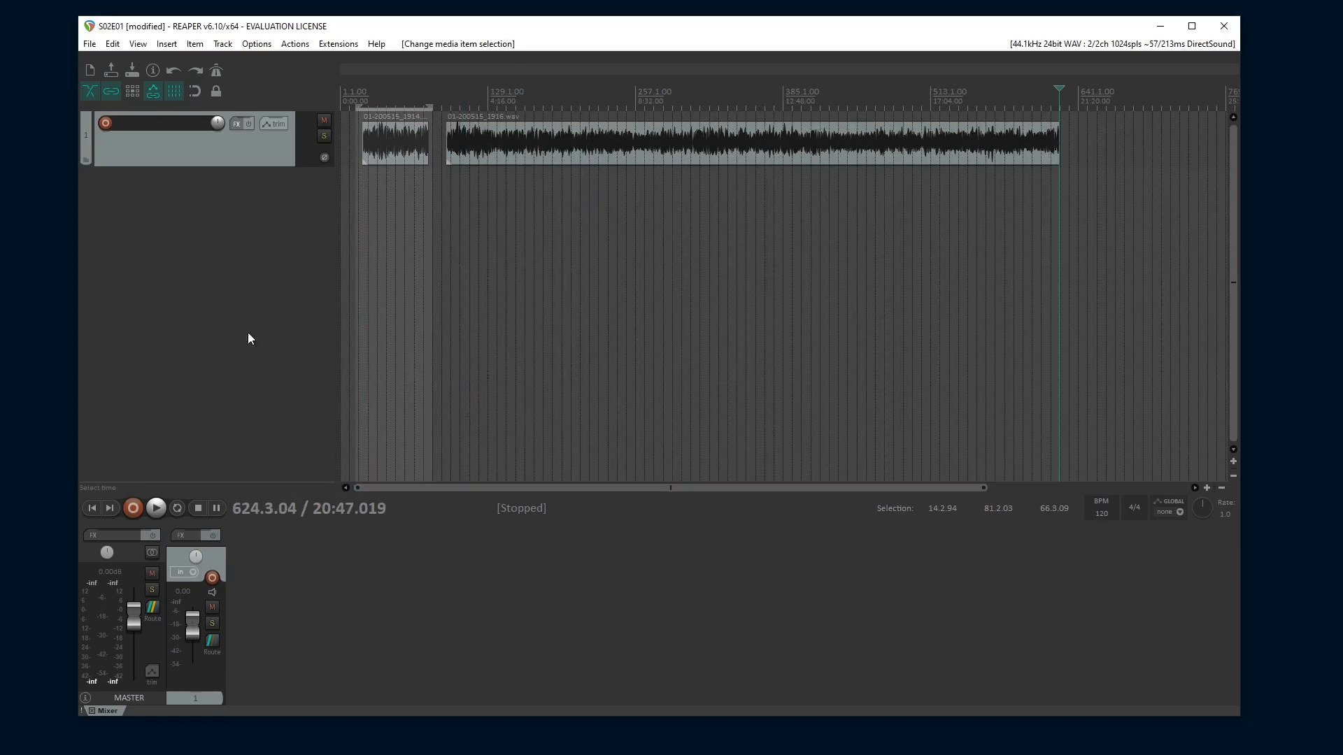
pyautogui.click(133, 68)
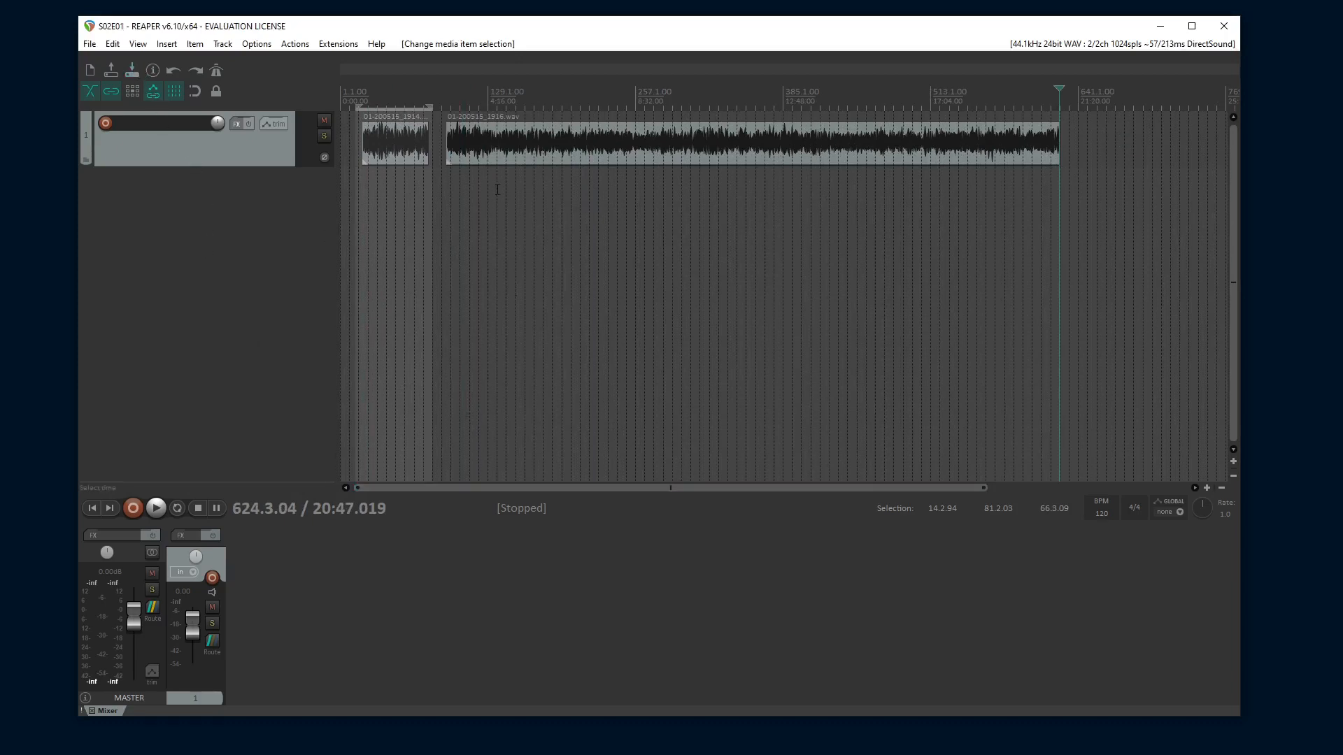
pyautogui.moveTo(517, 178); pyautogui.dragTo(733, 179)
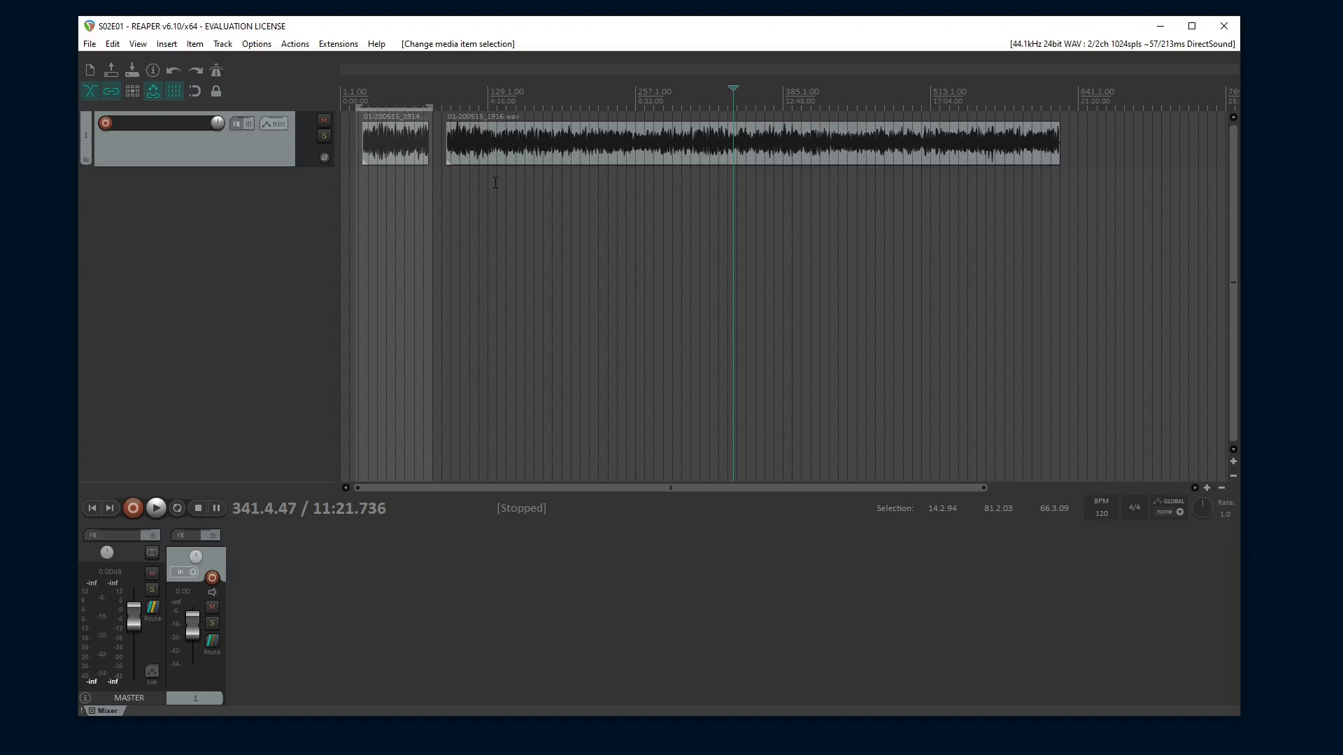
pyautogui.scroll(3, 601, 278)
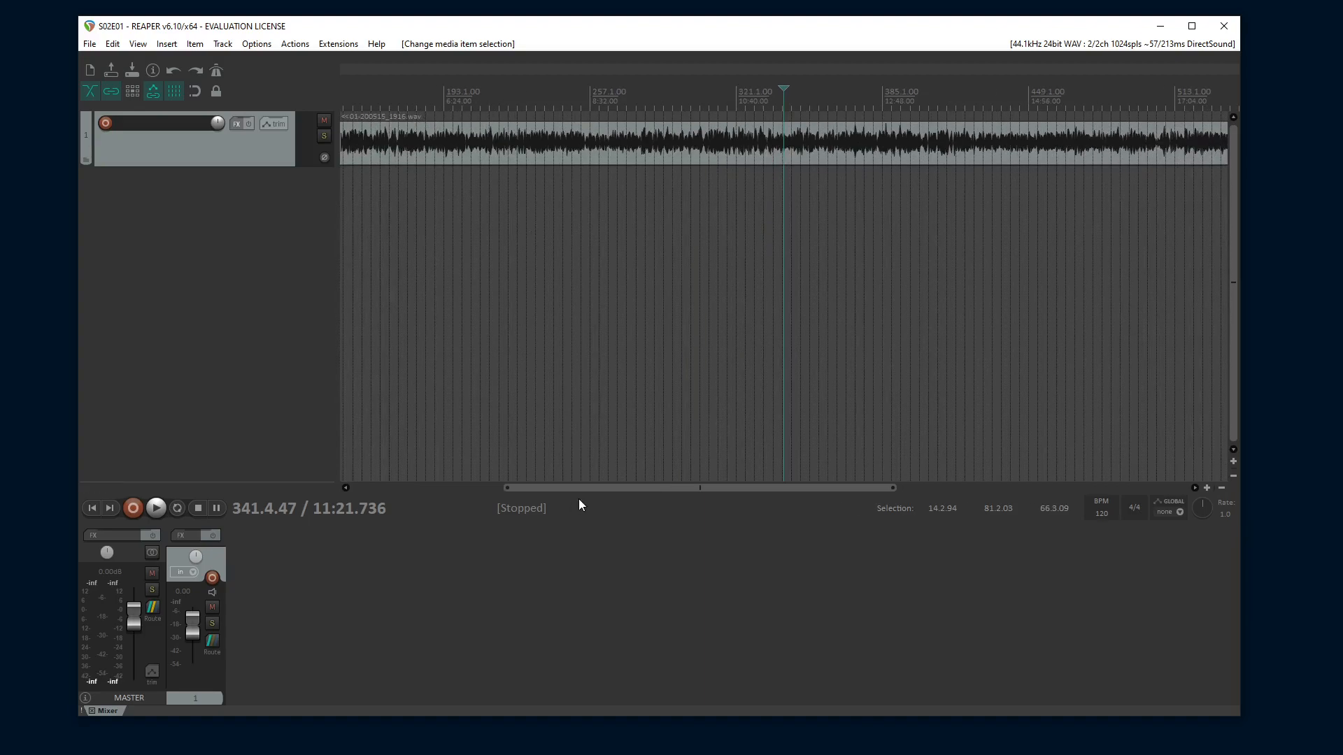
pyautogui.moveTo(588, 486); pyautogui.dragTo(409, 487)
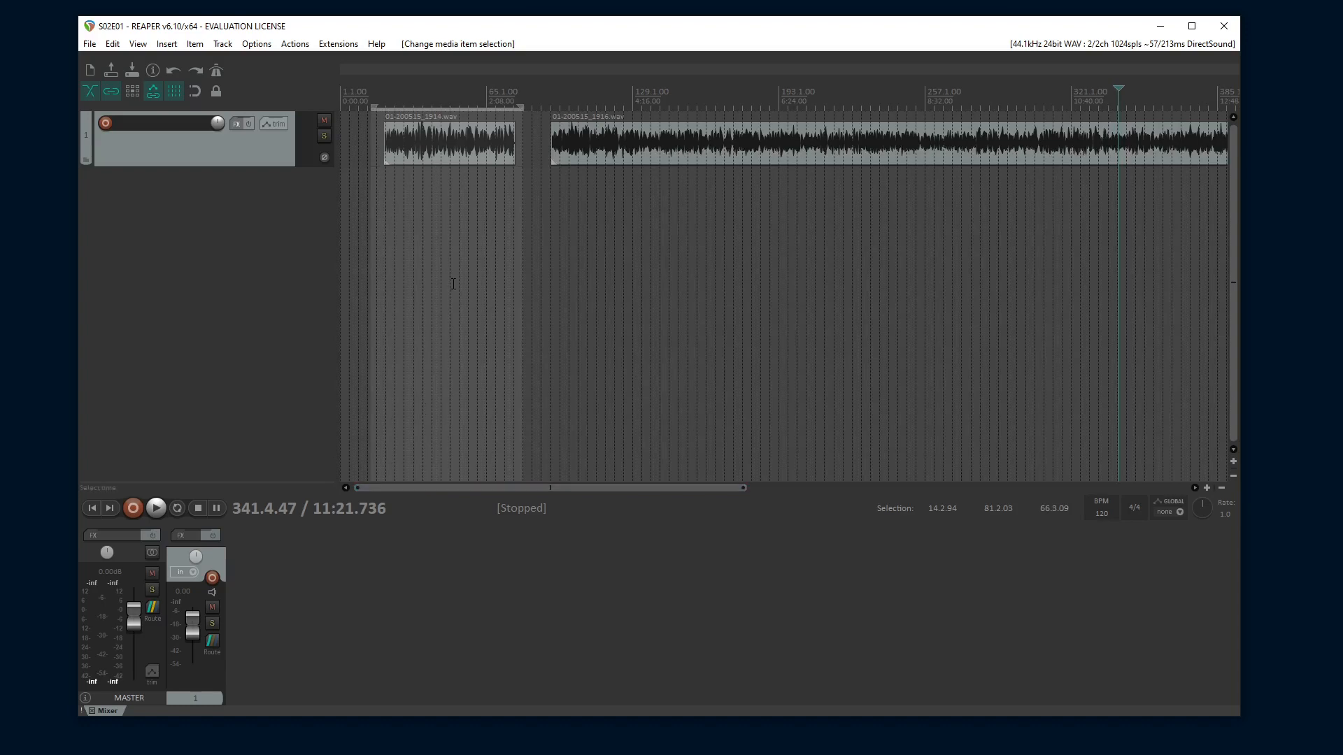
pyautogui.scroll(1, 453, 285)
pyautogui.moveTo(729, 488); pyautogui.dragTo(266, 326)
# Rename track 1 as "voz" and save the project
pyautogui.doubleClick(149, 123)
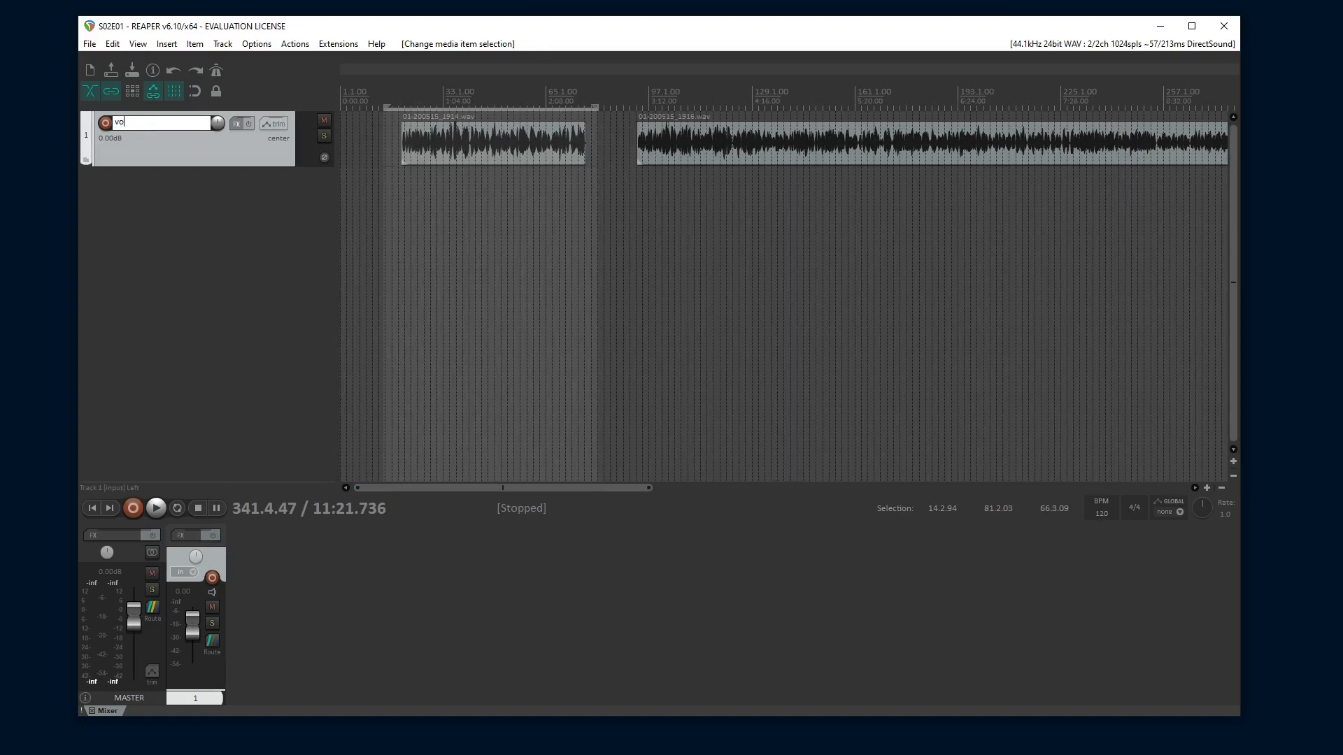
pyautogui.write('voz')
pyautogui.press('Return')
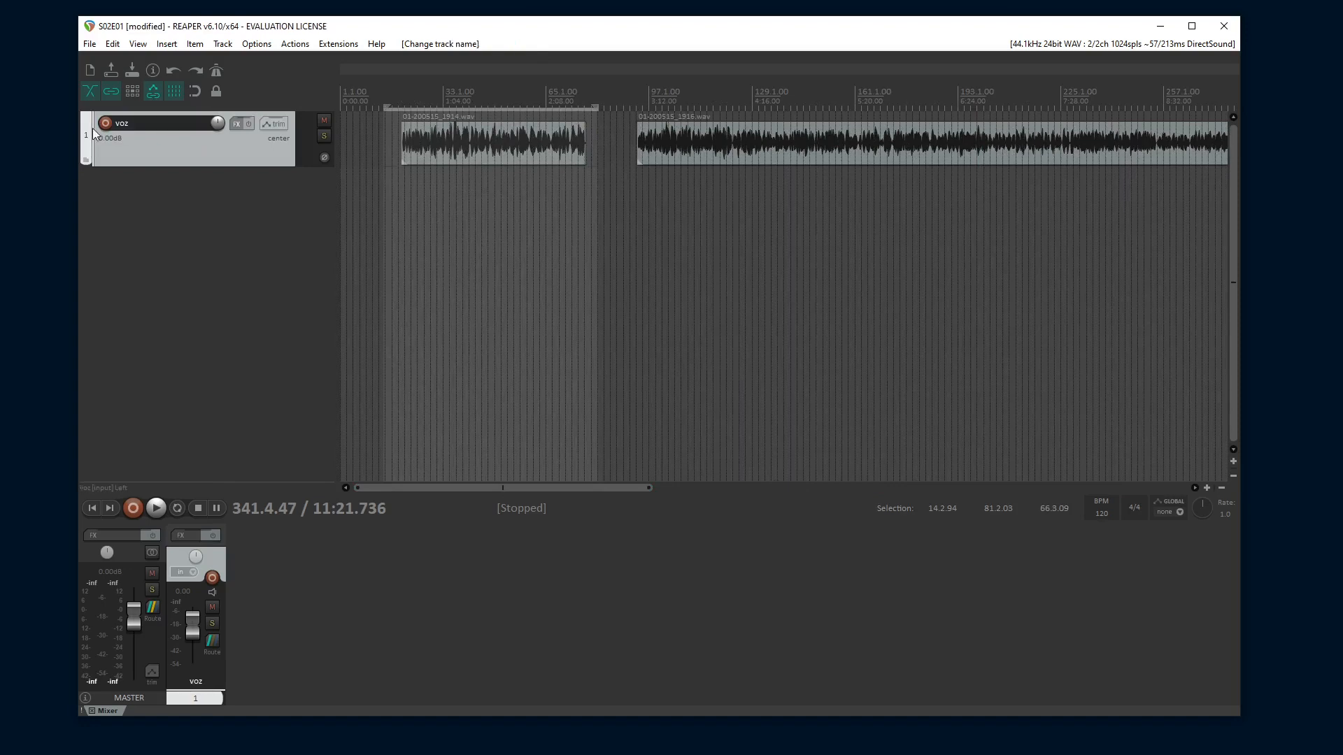
pyautogui.click(237, 203)
pyautogui.click(132, 71)
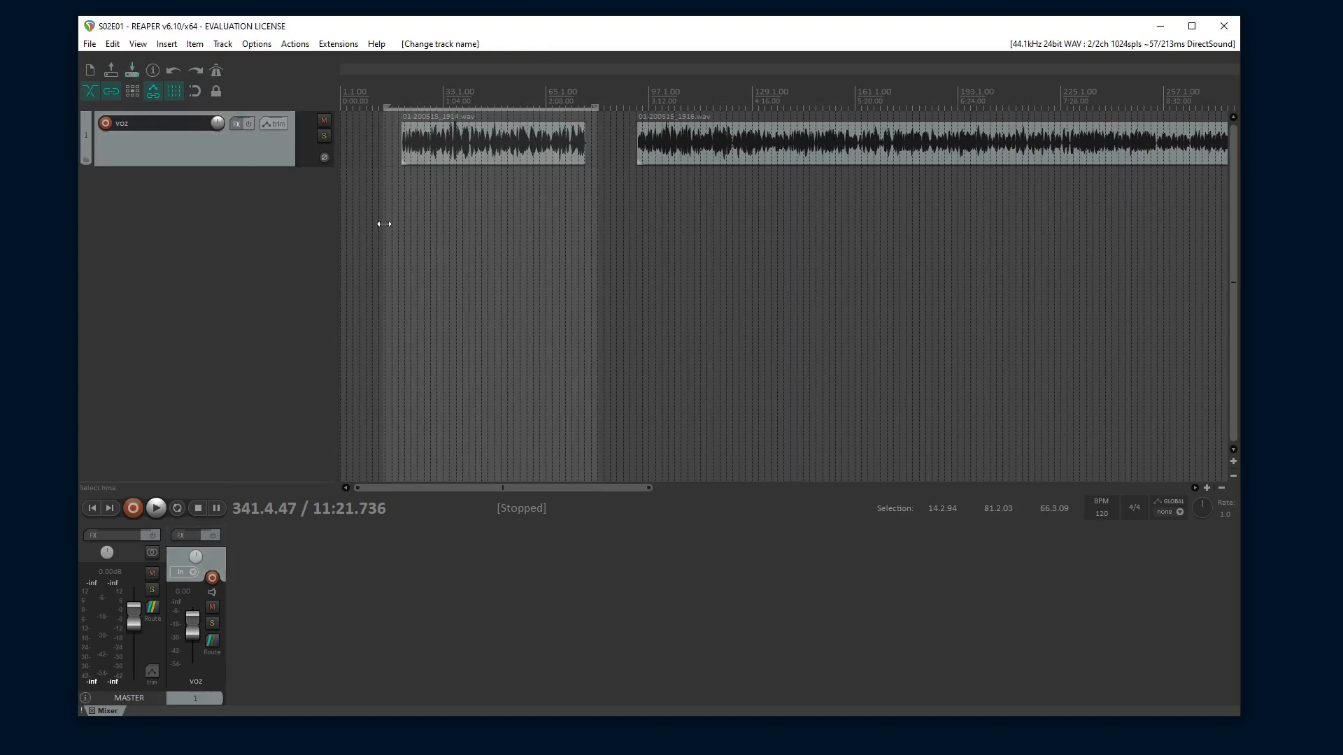
# Clear the existing time selection and select the voz track
pyautogui.click(434, 221)
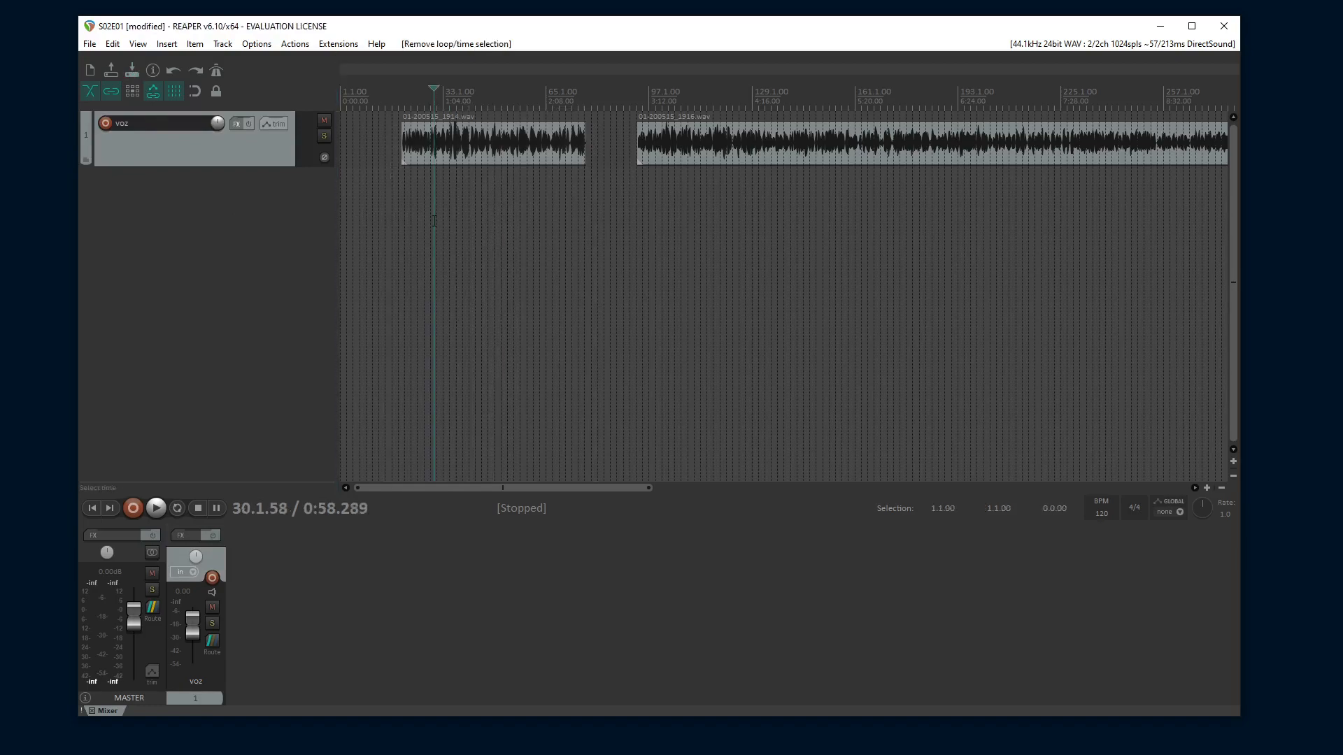
pyautogui.click(259, 149)
pyautogui.scroll(4, 579, 232)
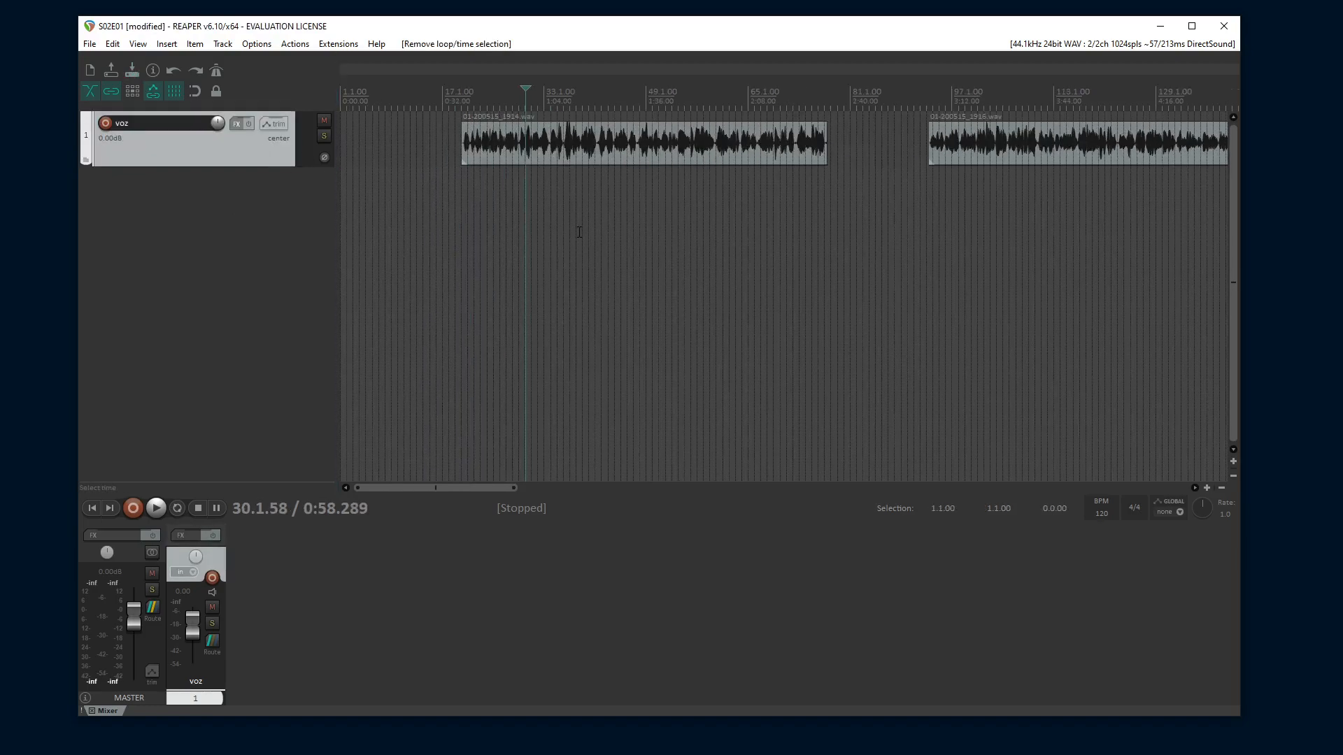
pyautogui.scroll(-4, 542, 222)
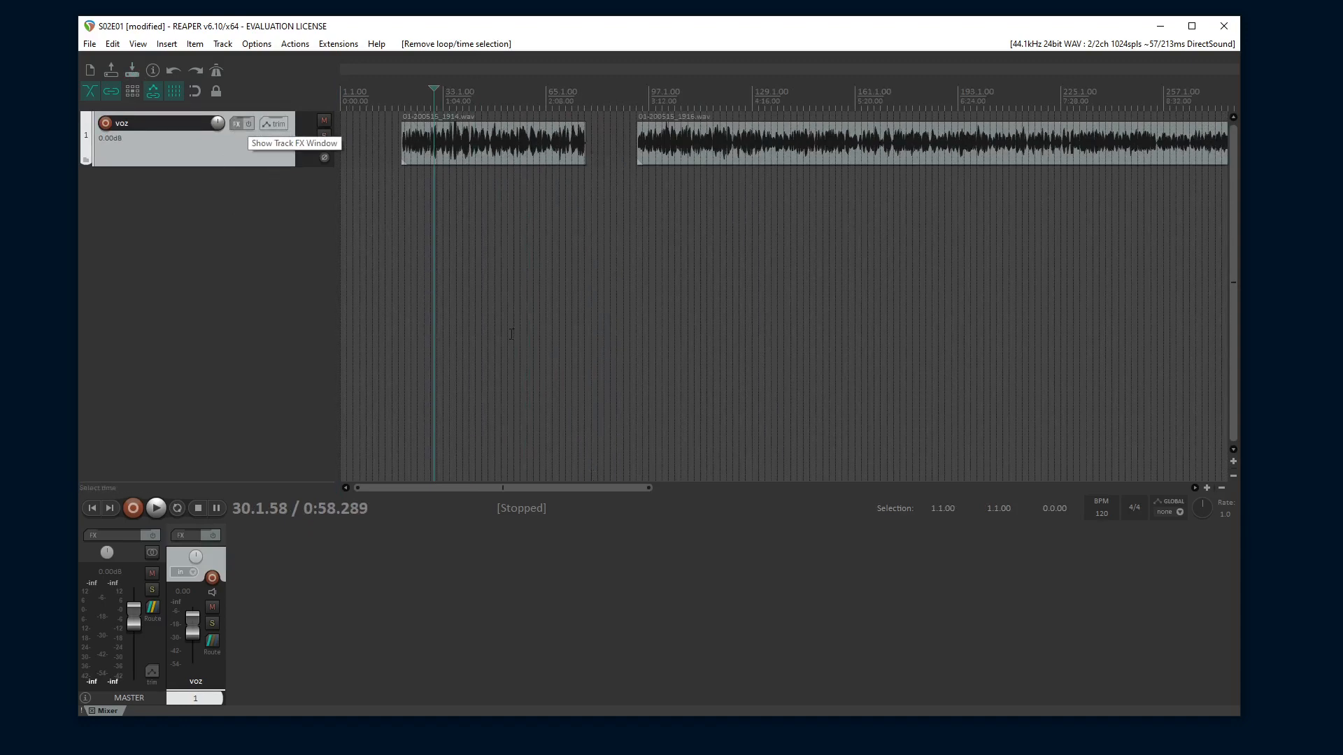
# Time-select the background noise before the first words of the first recording, from about 20.1.89 to 20.3.13
pyautogui.scroll(8, 511, 335)
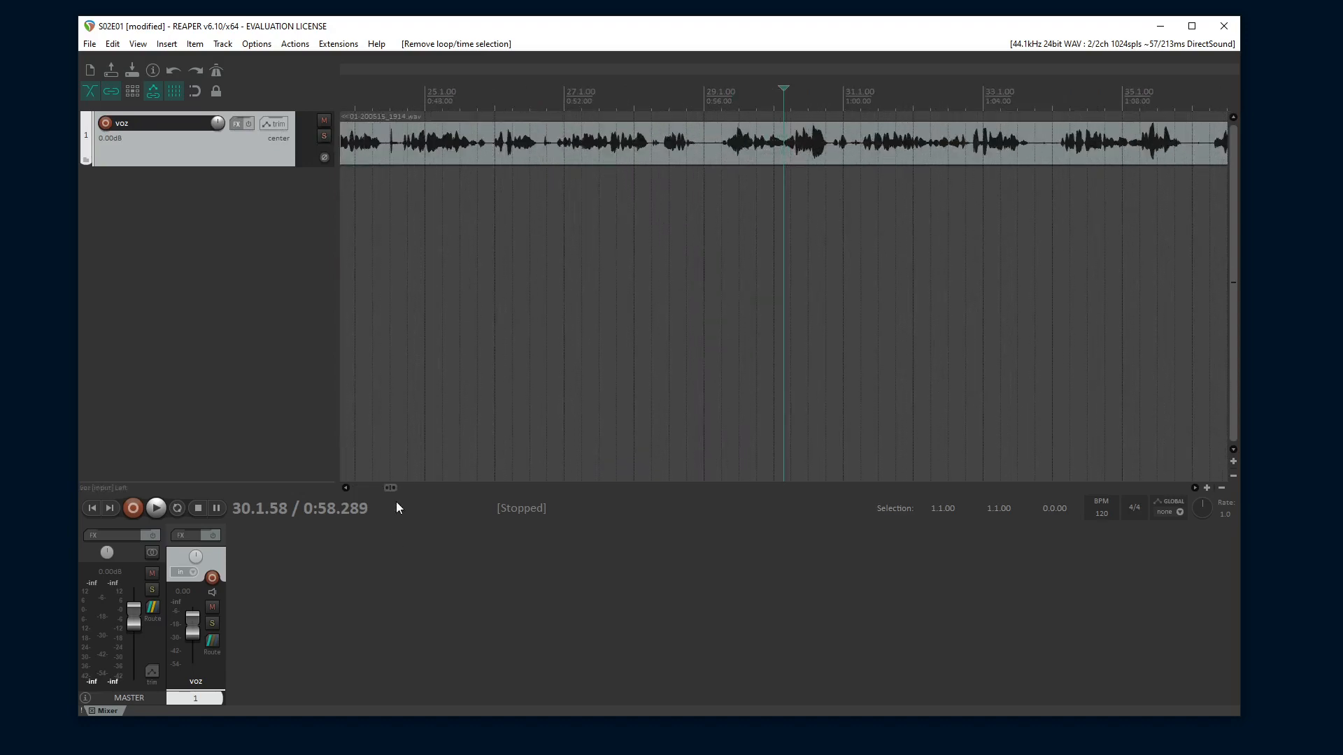
pyautogui.moveTo(390, 489); pyautogui.dragTo(382, 490)
pyautogui.scroll(1, 735, 314)
pyautogui.scroll(2, 611, 356)
pyautogui.scroll(1, 477, 383)
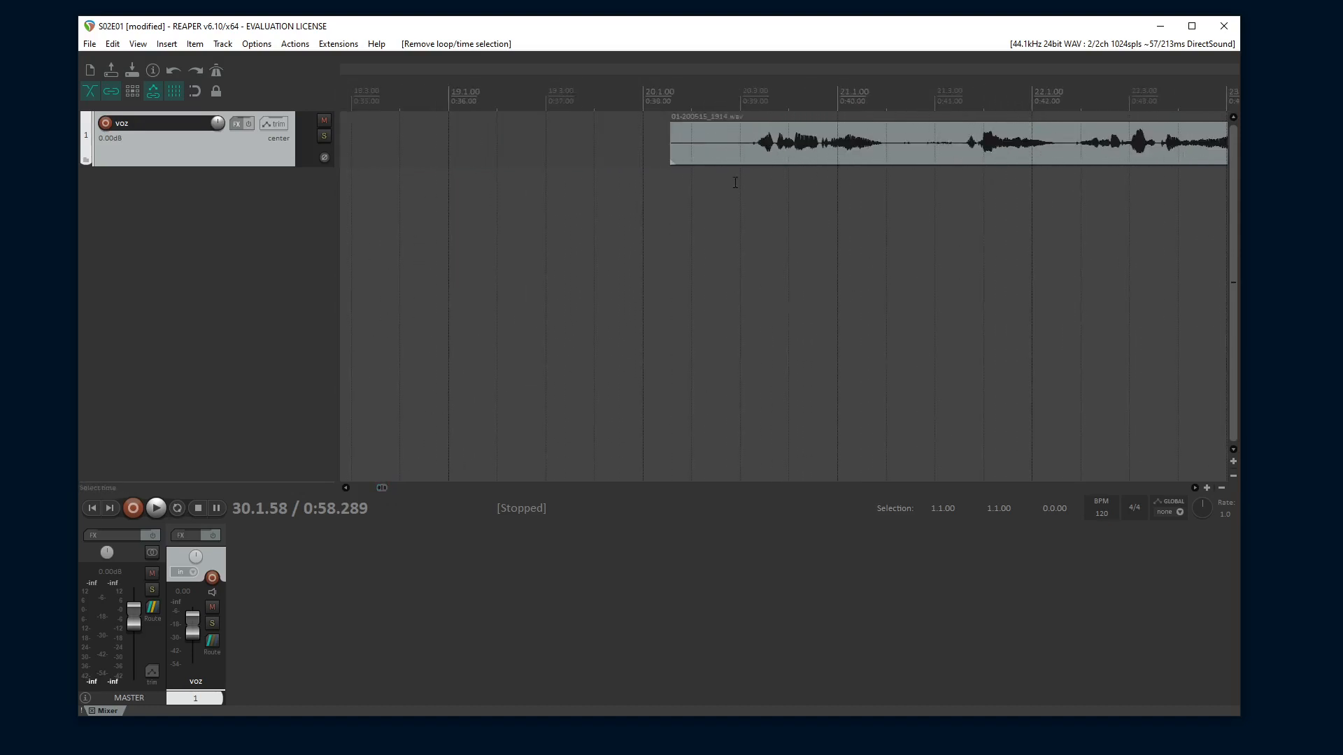
pyautogui.moveTo(746, 177); pyautogui.dragTo(688, 189)
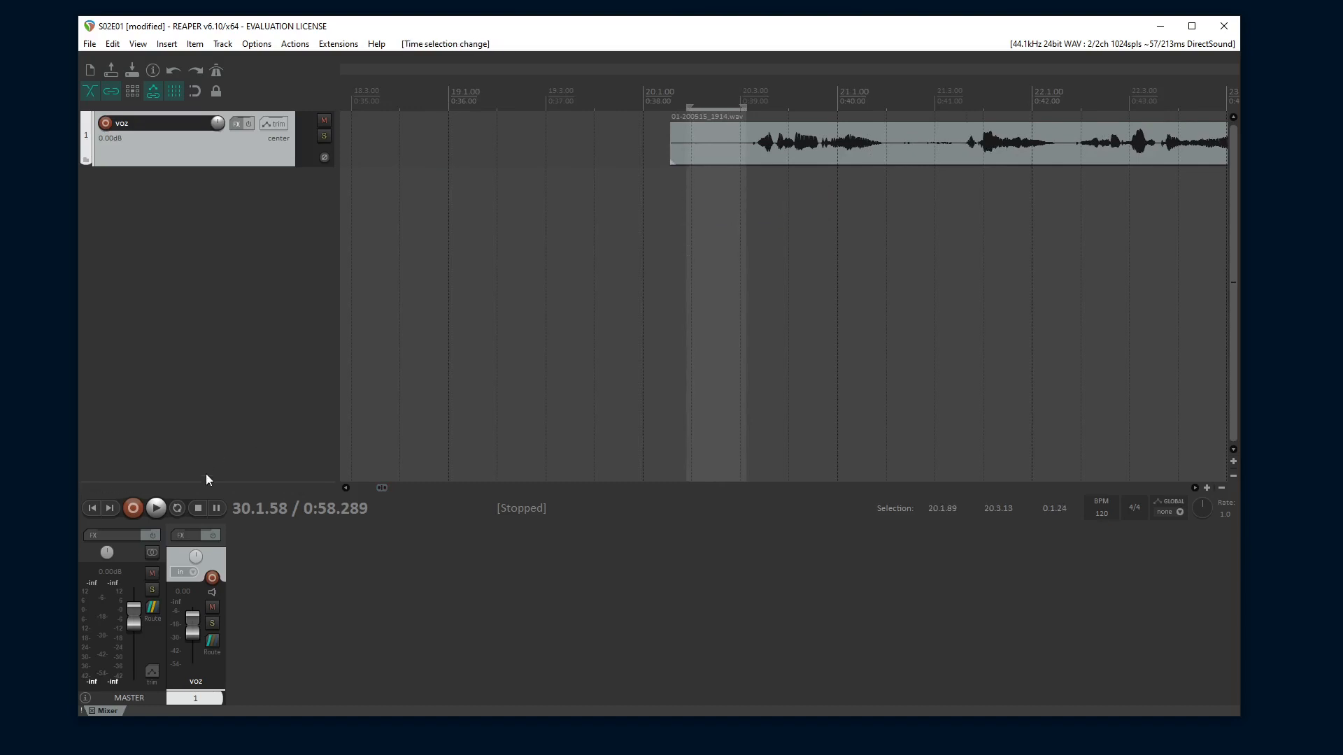
# Turn on repeat and audition the noise selection, starting playback just before it
pyautogui.click(177, 508)
pyautogui.click(675, 193)
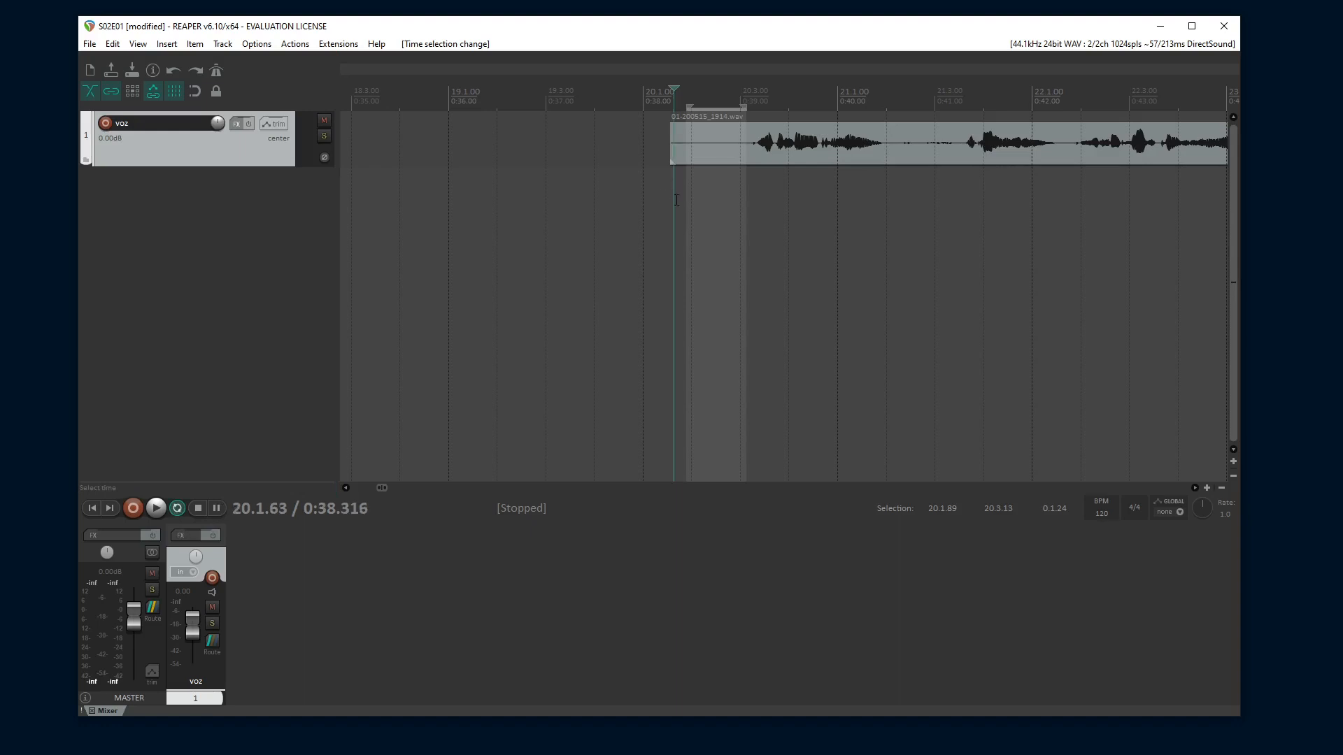
pyautogui.press('space')
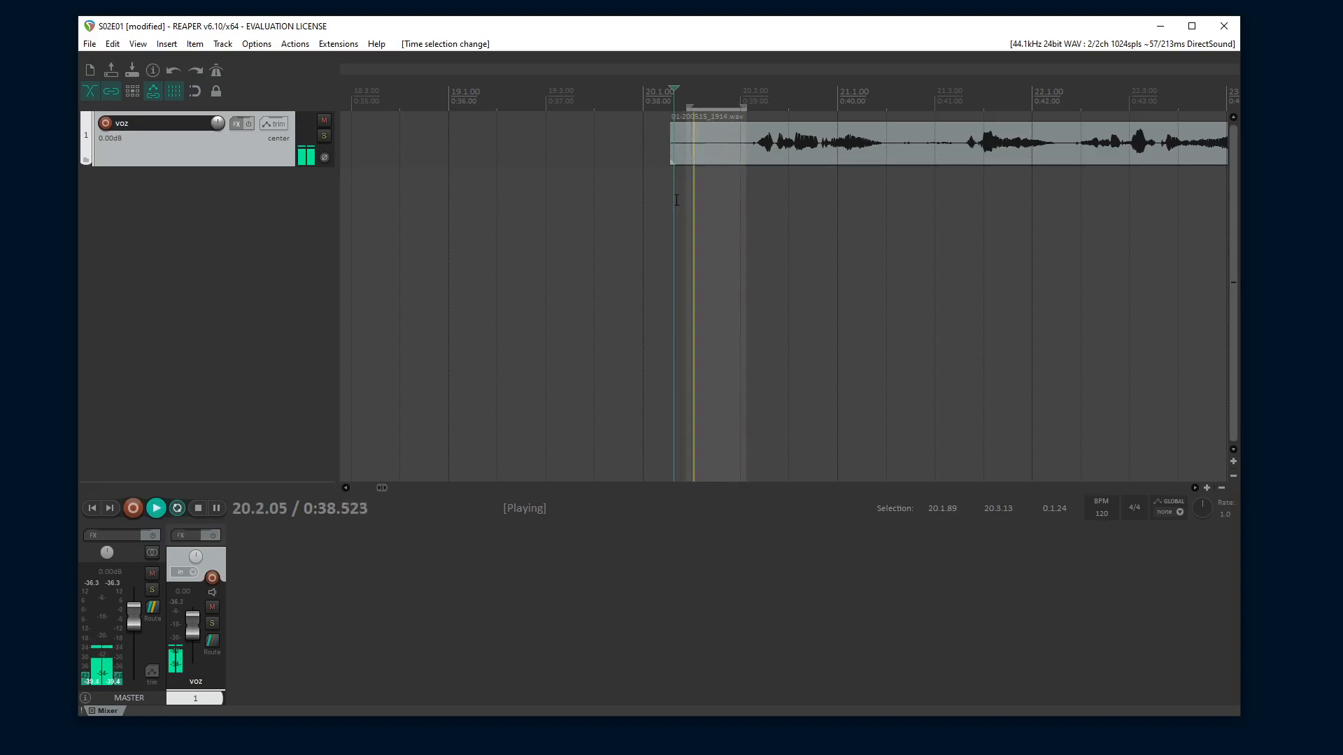
pyautogui.press('space')
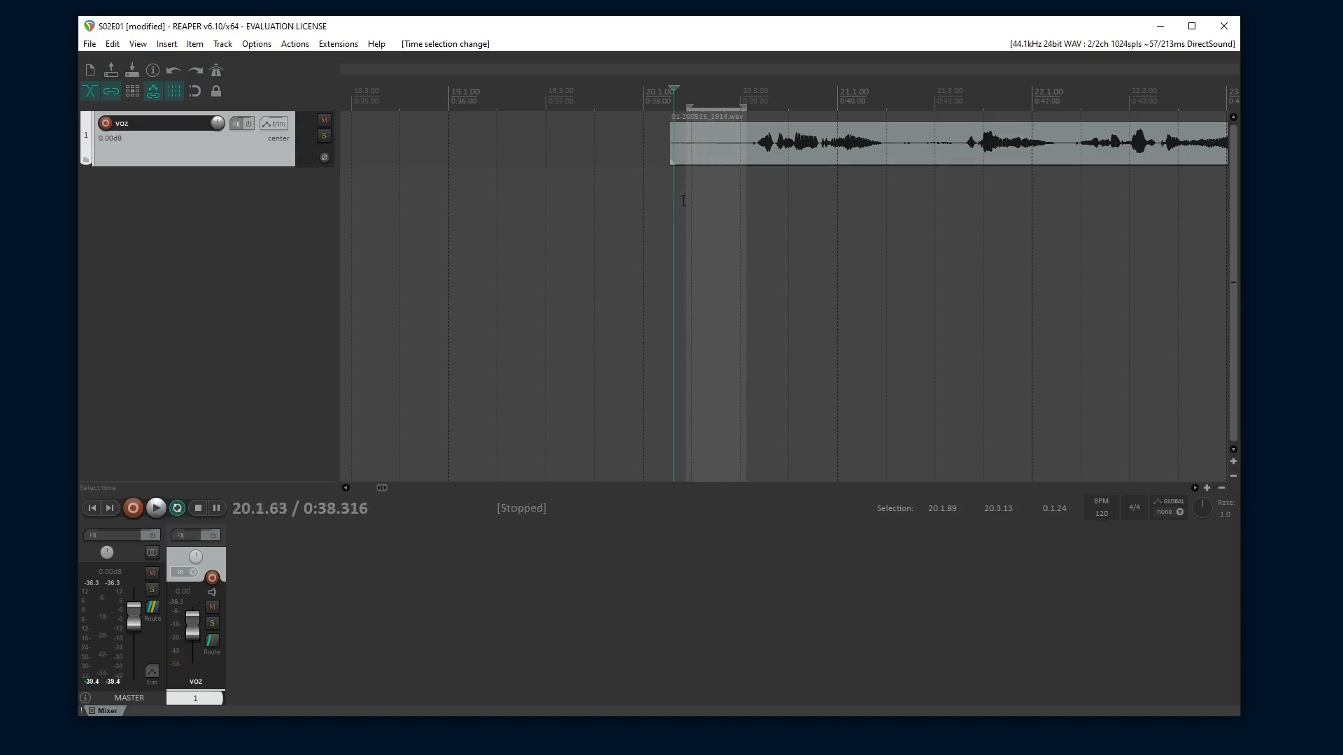
# Move the start of the time selection to about 20.2.21 while auditioning the loop, and save the project
pyautogui.moveTo(686, 110); pyautogui.dragTo(695, 110)
pyautogui.click(683, 186)
pyautogui.press('space')
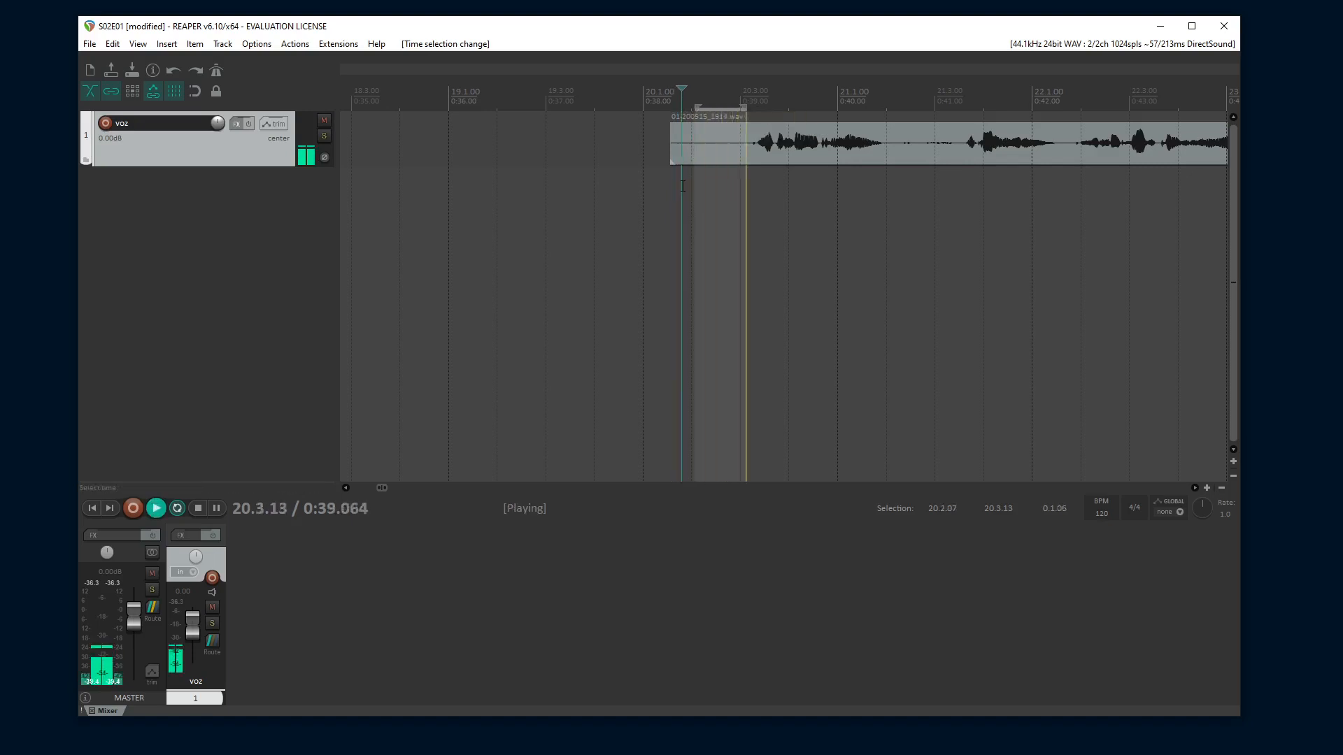
pyautogui.moveTo(695, 110); pyautogui.dragTo(701, 110)
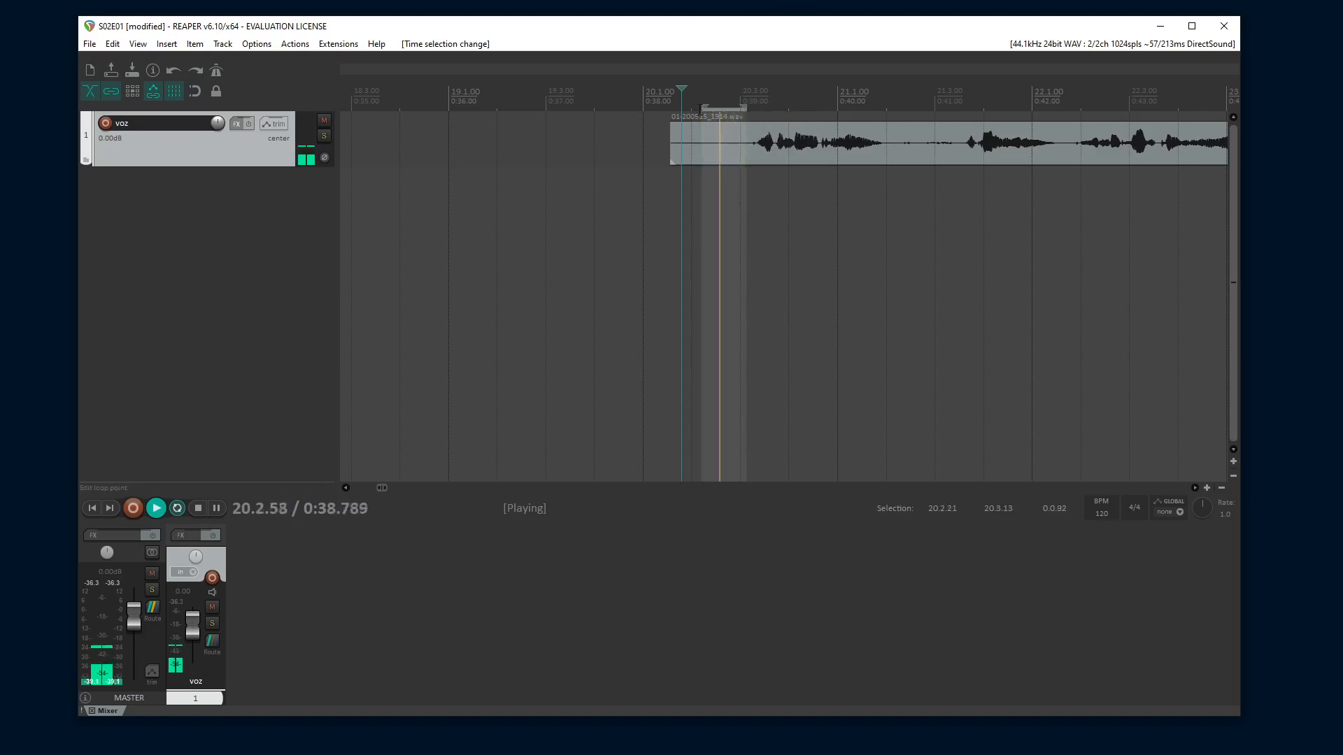
pyautogui.press('space')
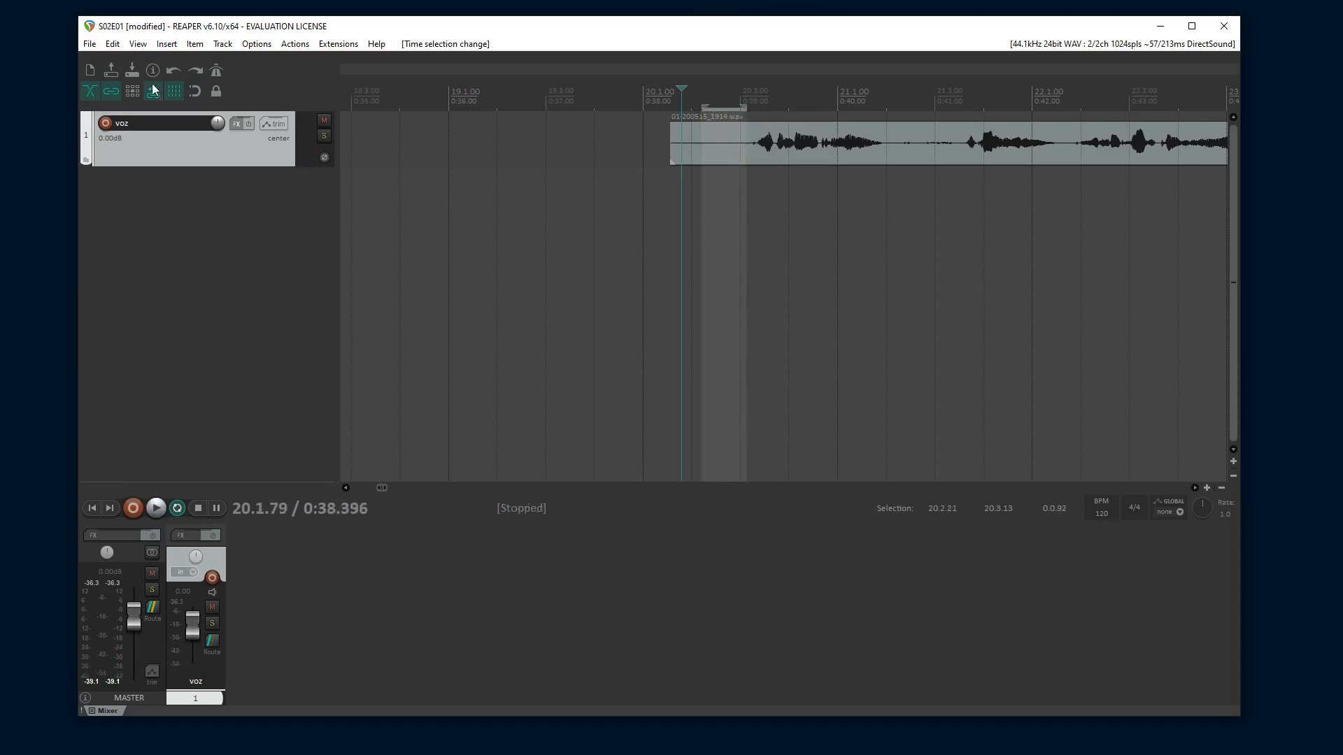
pyautogui.click(131, 70)
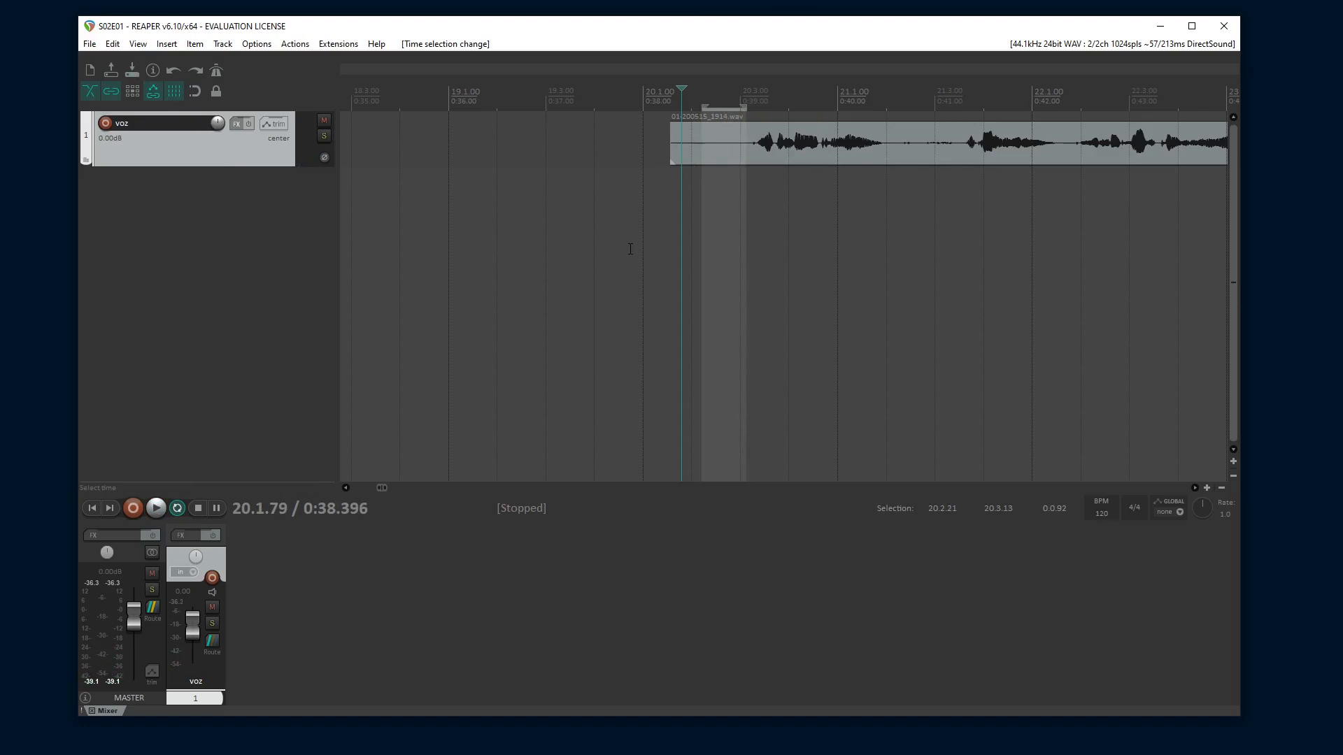
# Add the ReaFir effect to the voz track and set its mode to Subtract
pyautogui.scroll(-3, 630, 249)
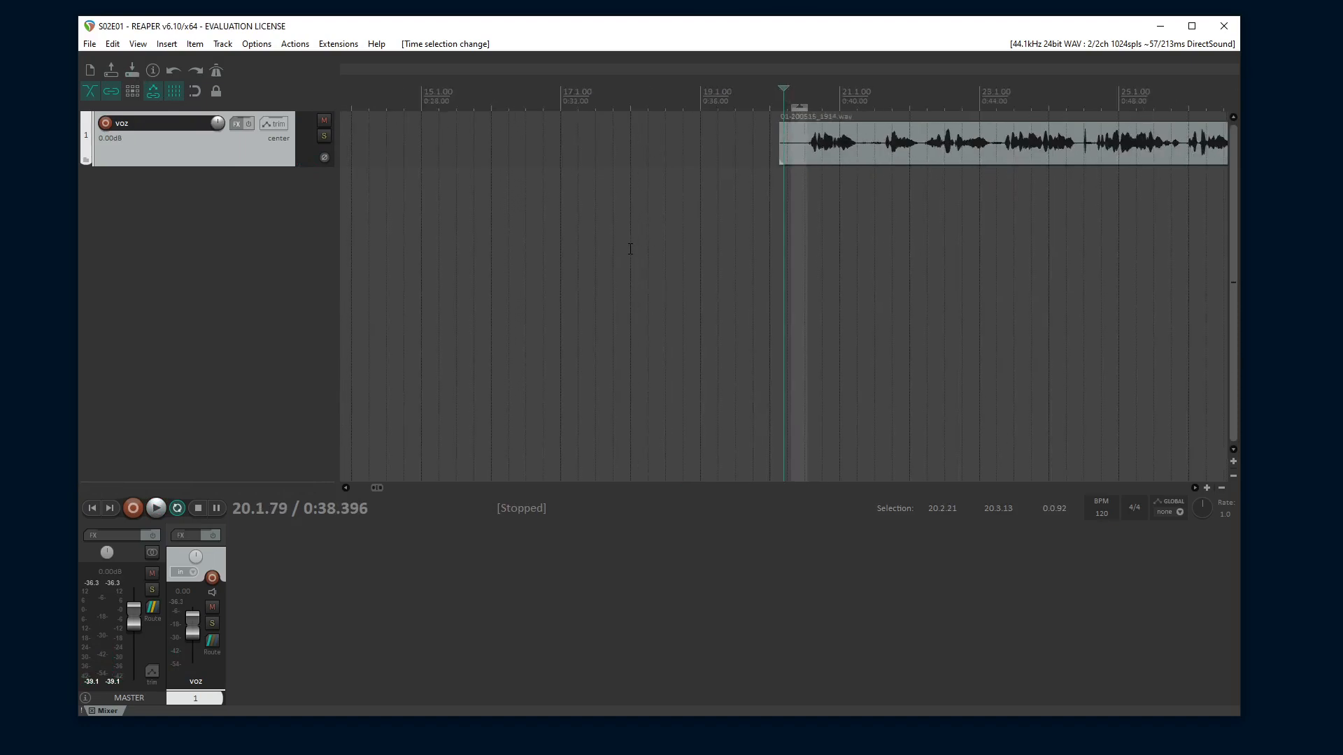
pyautogui.click(236, 124)
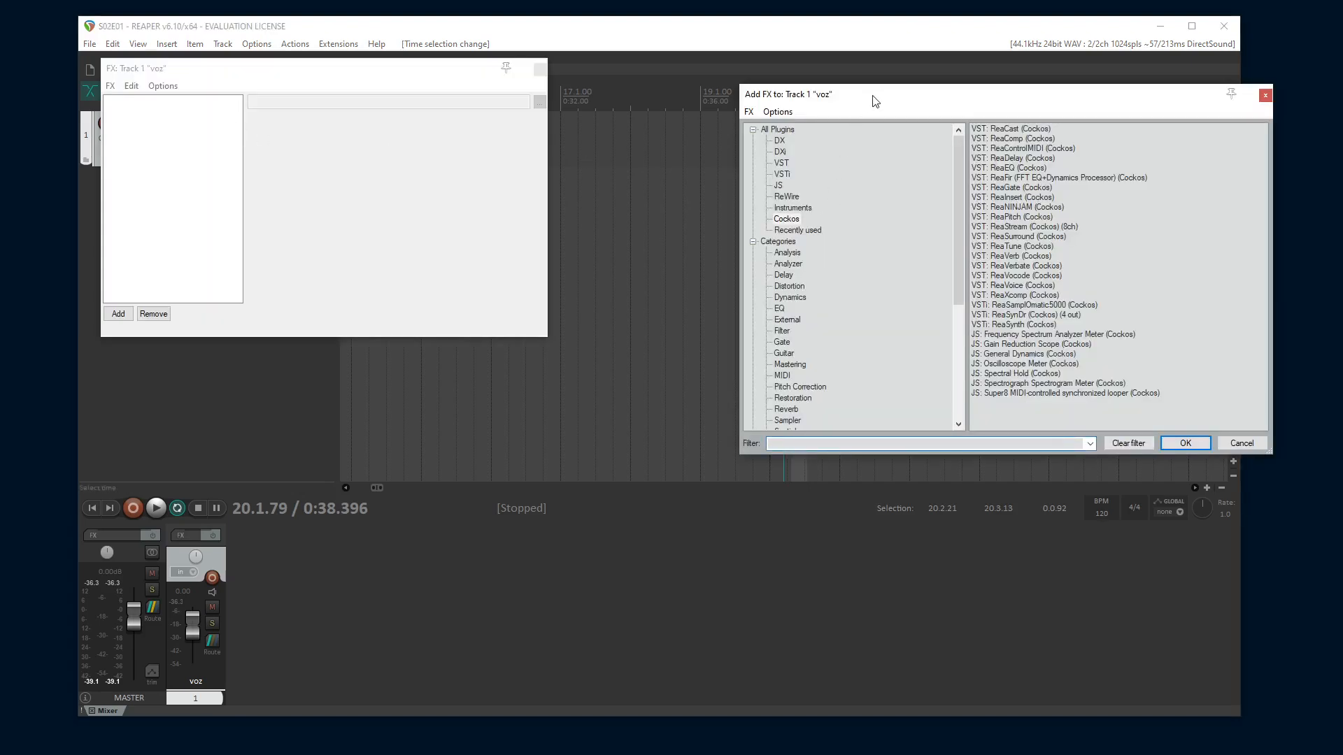
pyautogui.moveTo(874, 101); pyautogui.dragTo(677, 118)
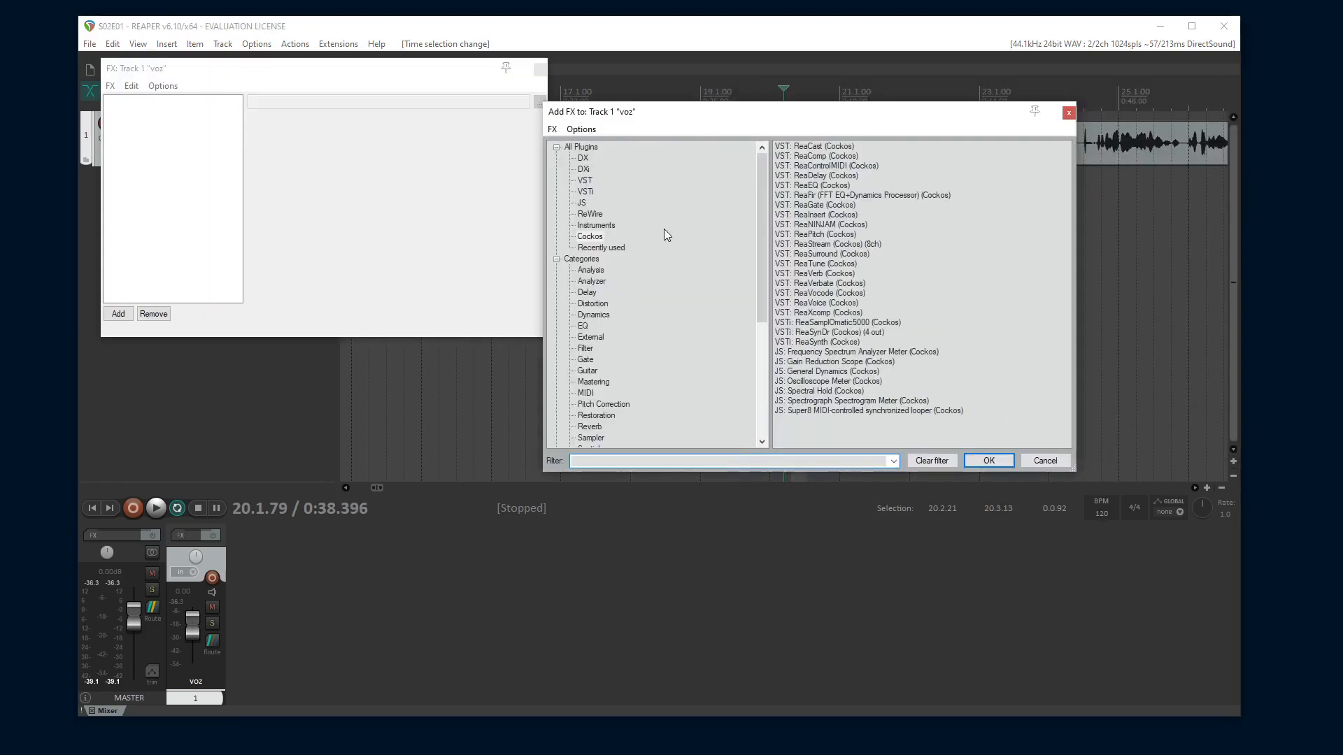
pyautogui.doubleClick(817, 197)
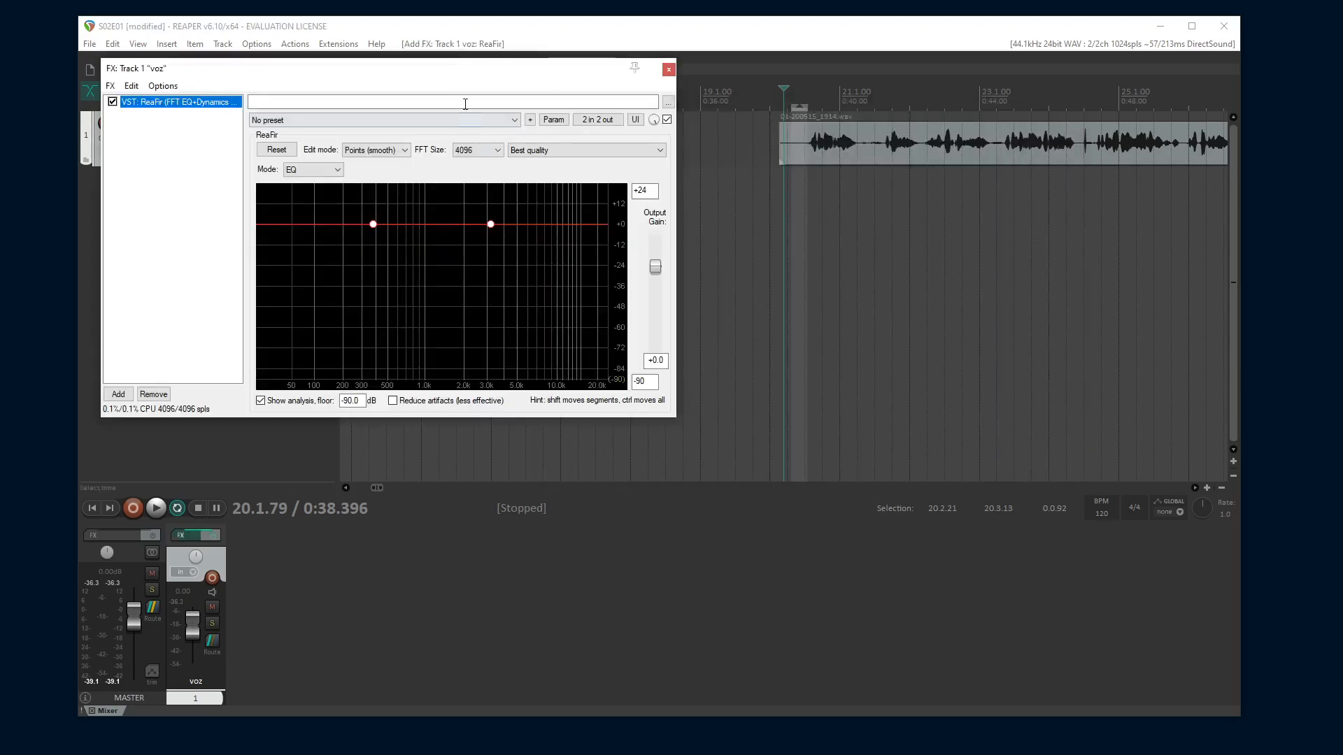
pyautogui.moveTo(450, 73); pyautogui.dragTo(687, 158)
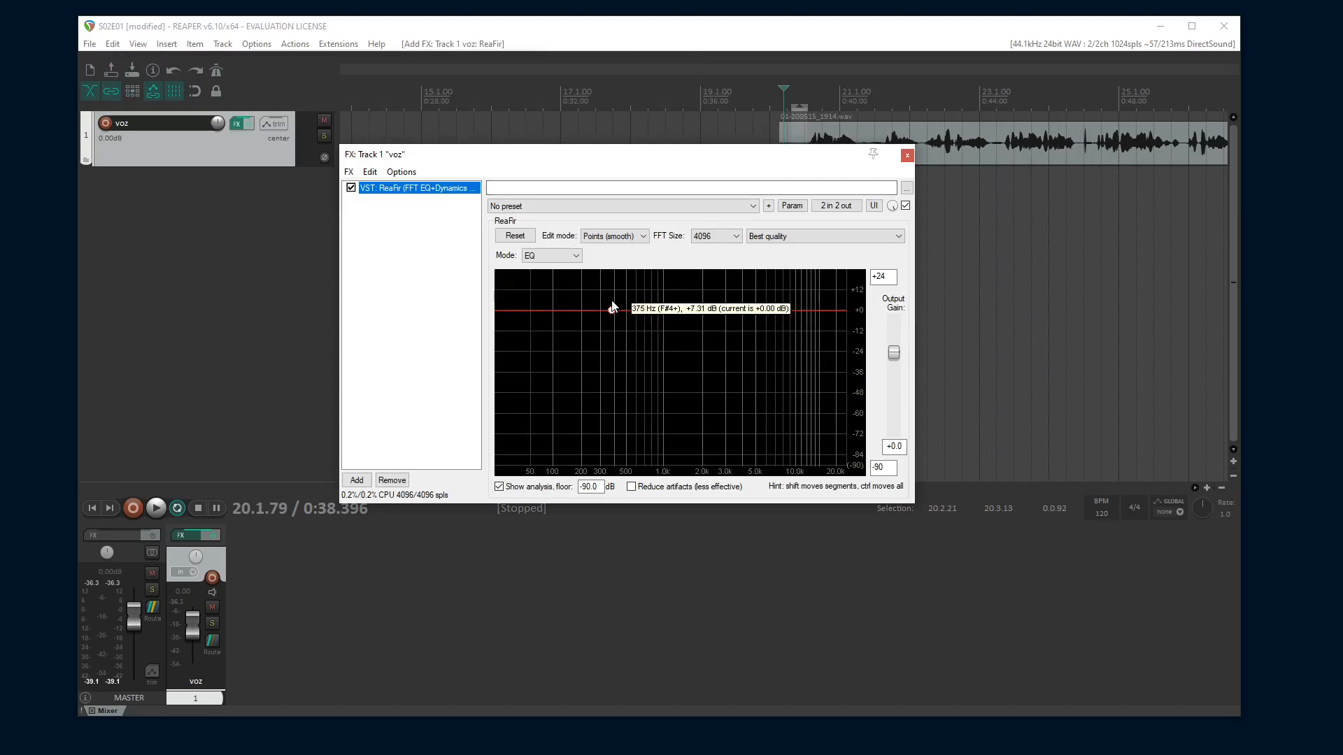
pyautogui.click(567, 256)
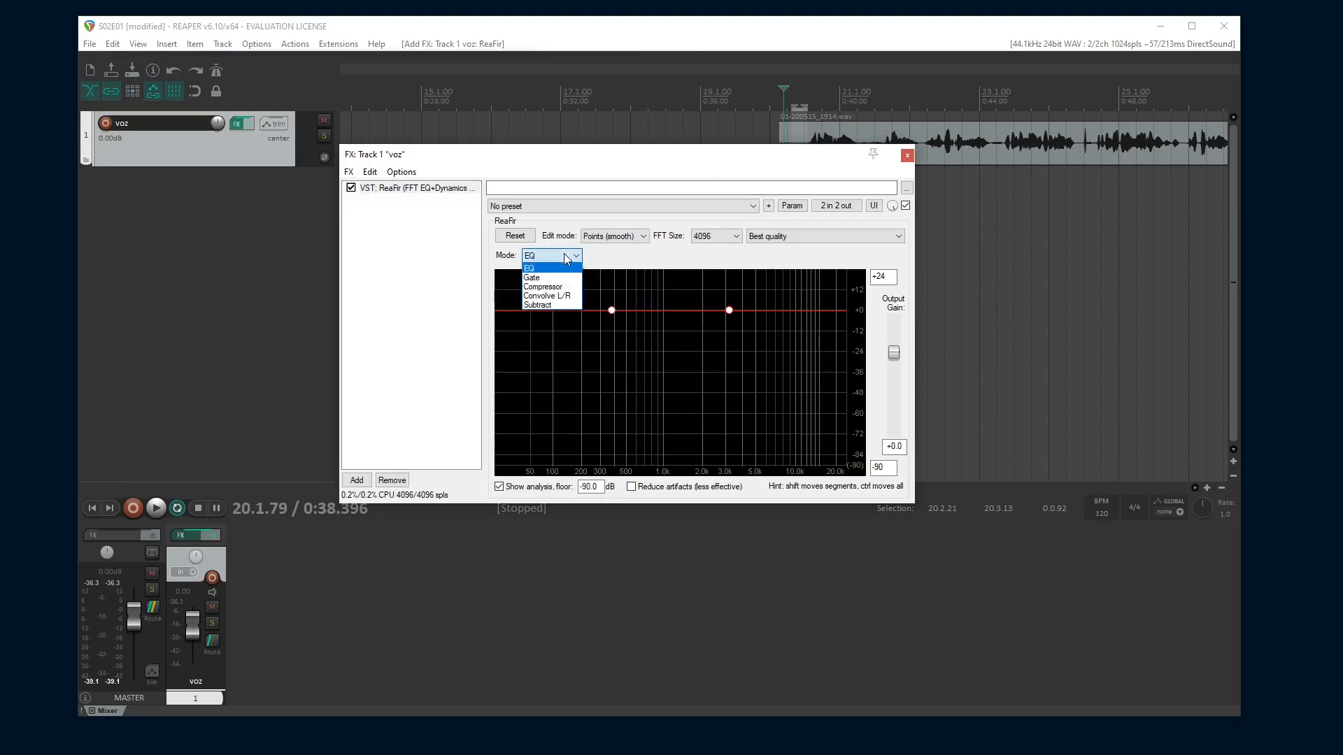
pyautogui.click(545, 306)
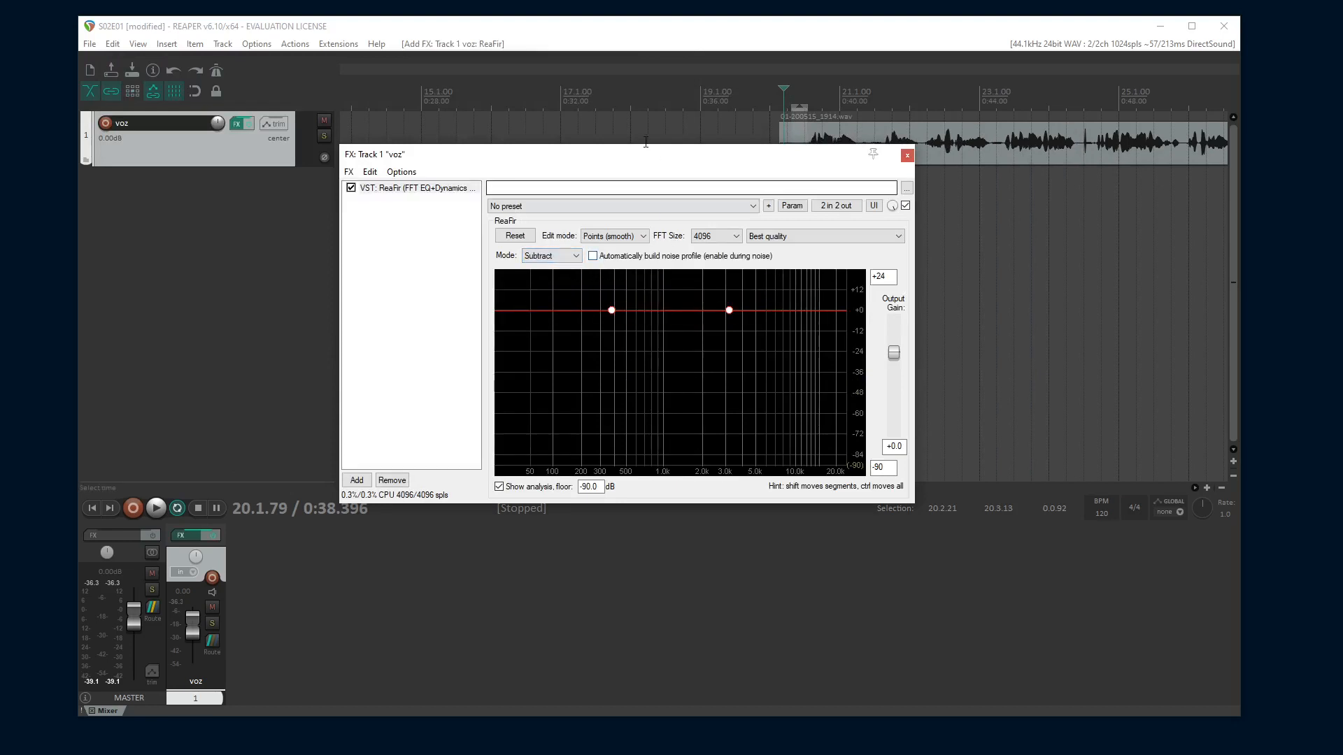
# Enable ReaFir's automatic noise profile building and play the looped noise selection to capture the profile
pyautogui.moveTo(639, 155); pyautogui.dragTo(662, 220)
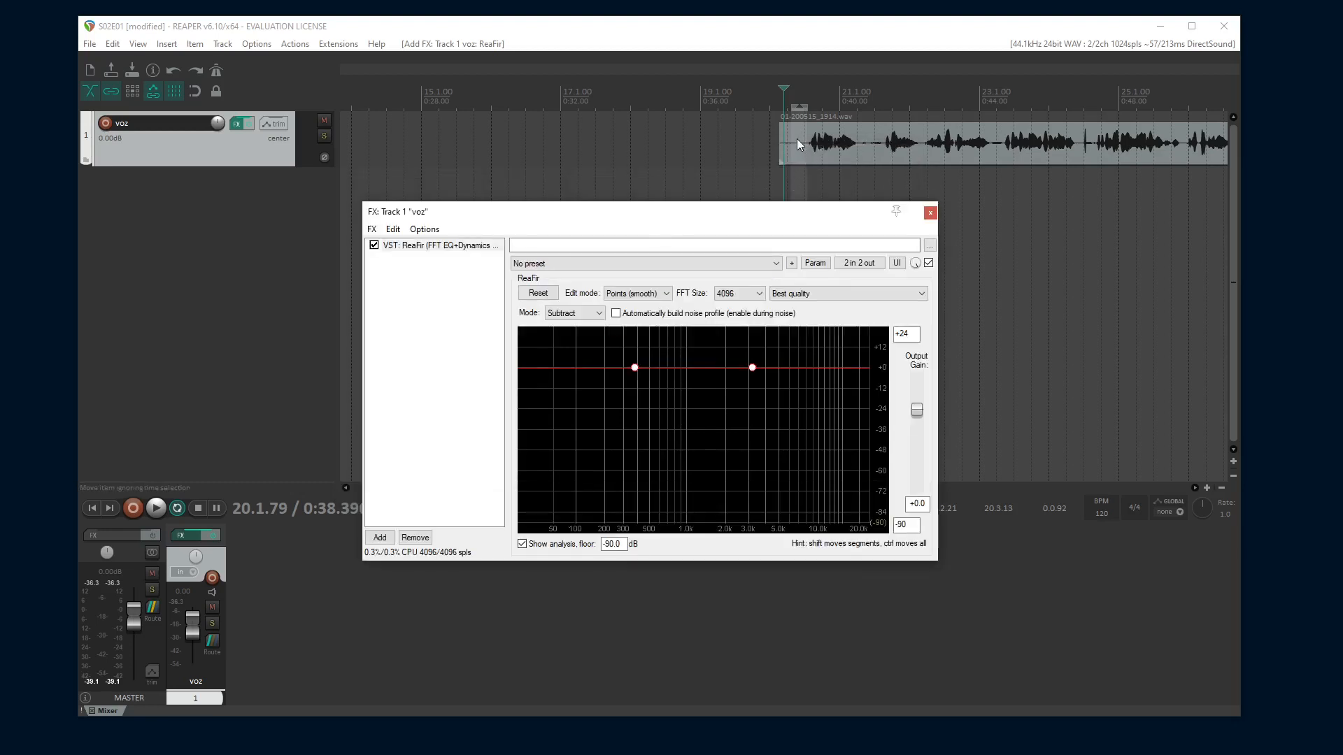
pyautogui.click(792, 177)
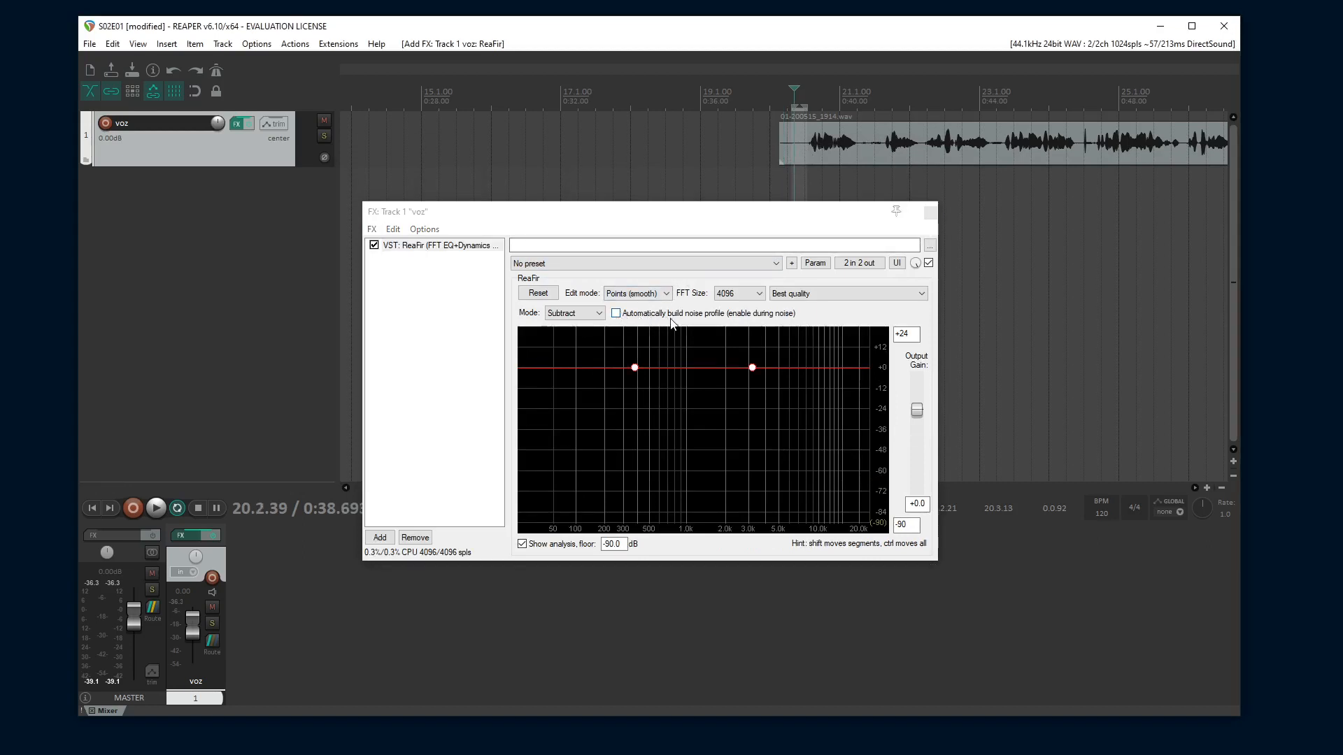
pyautogui.click(670, 316)
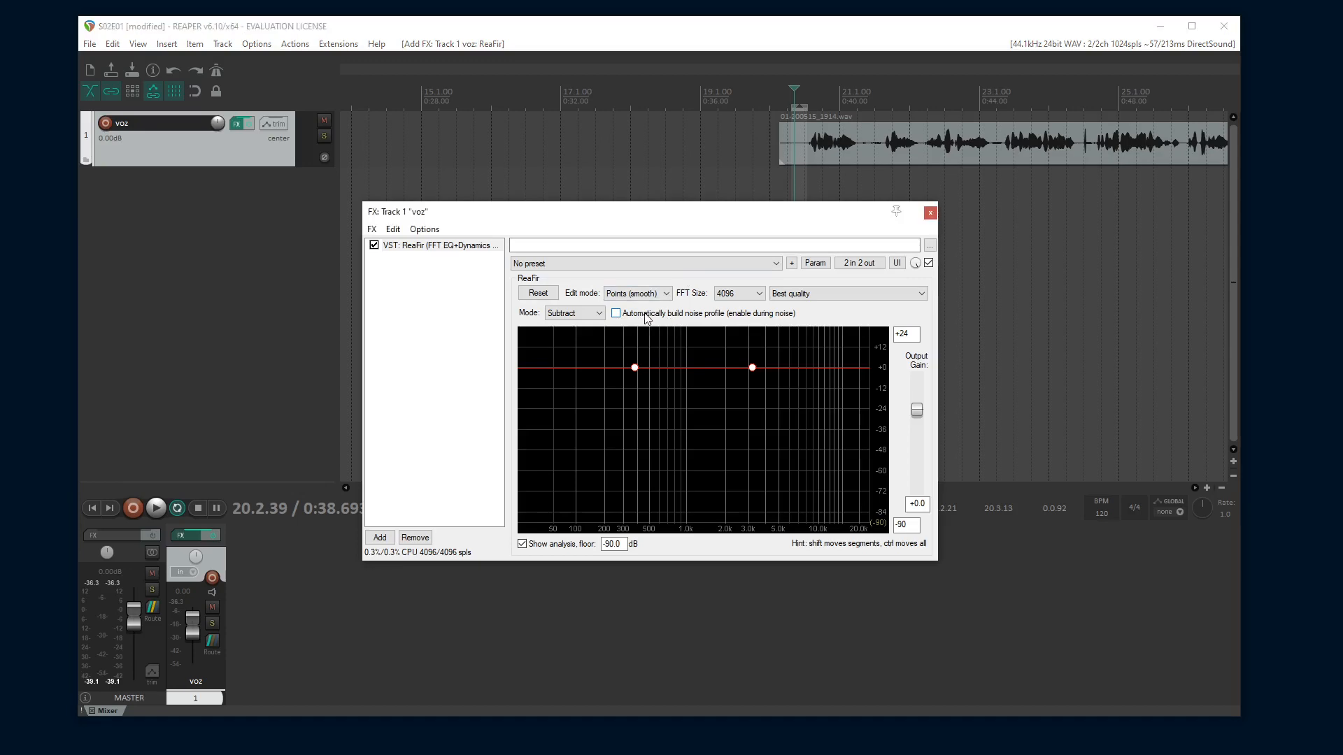
pyautogui.click(797, 180)
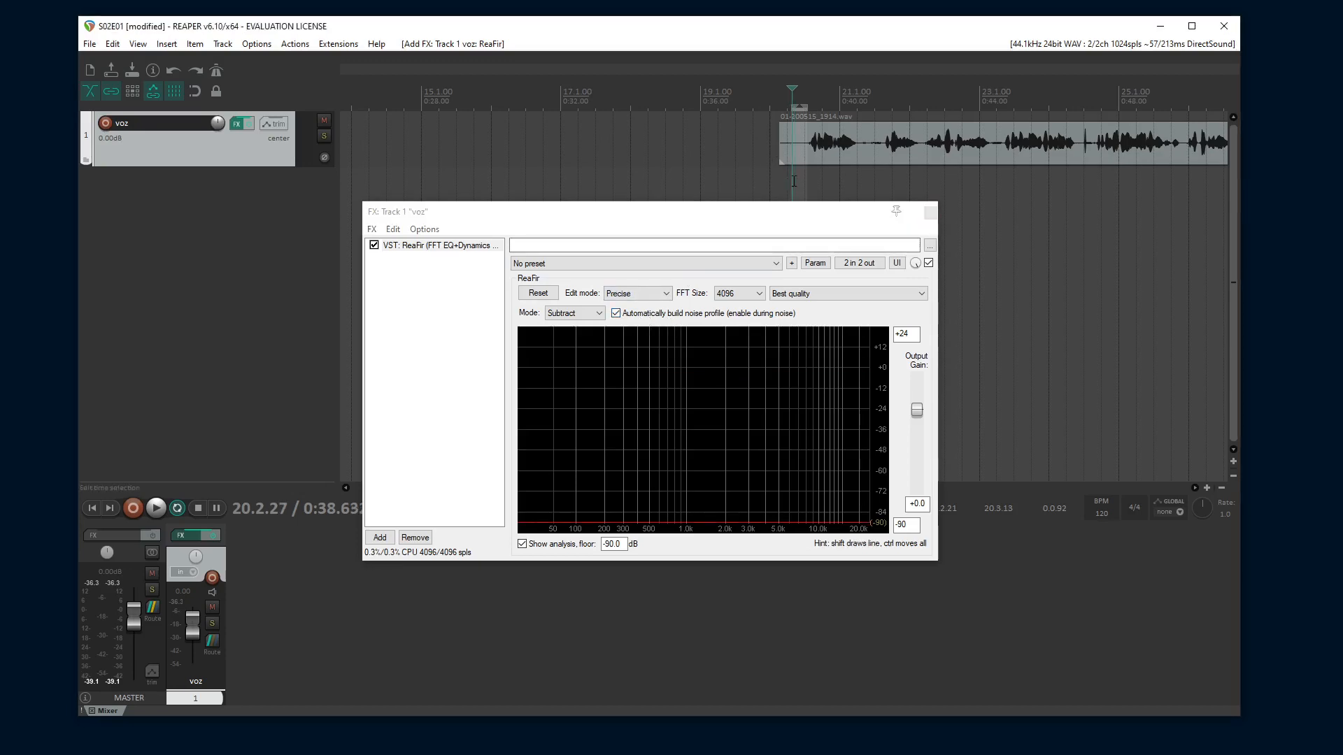
pyautogui.press('space')
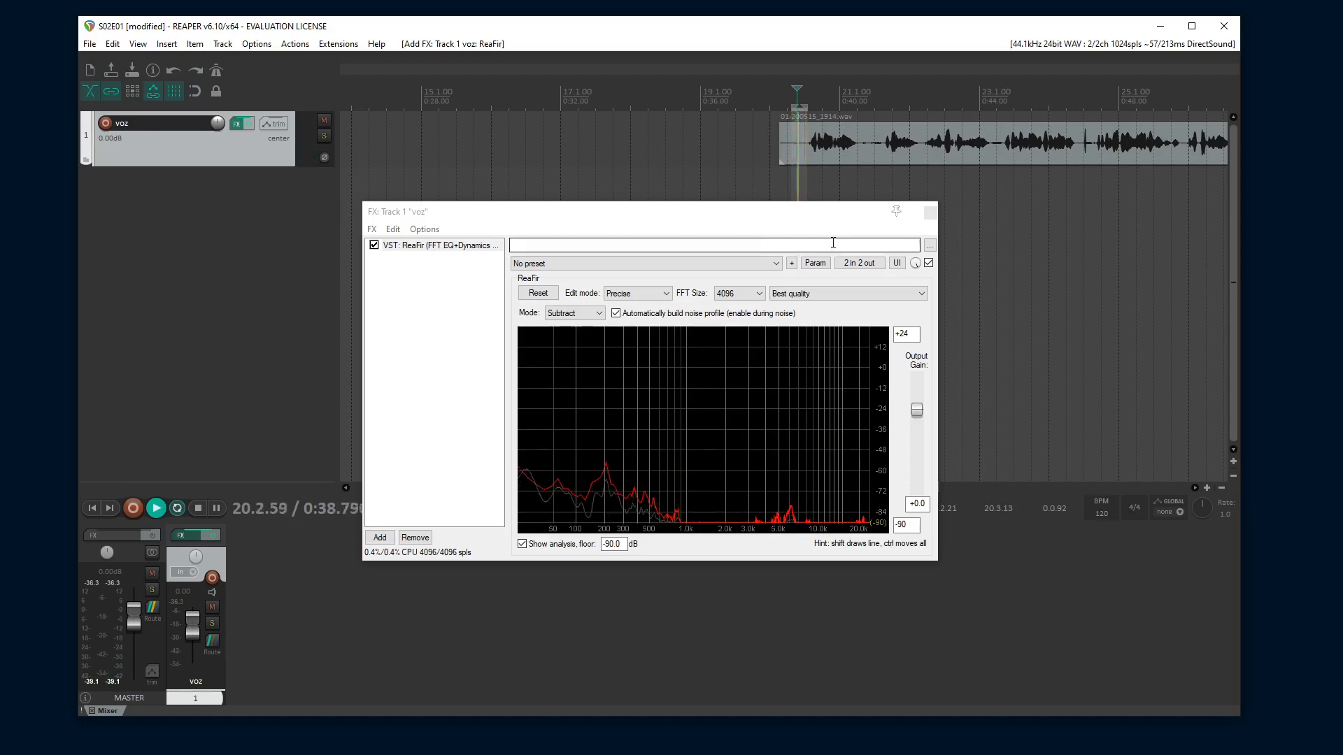
# Turn off ReaFir's automatic noise profile building and close the track's effects window
pyautogui.click(653, 315)
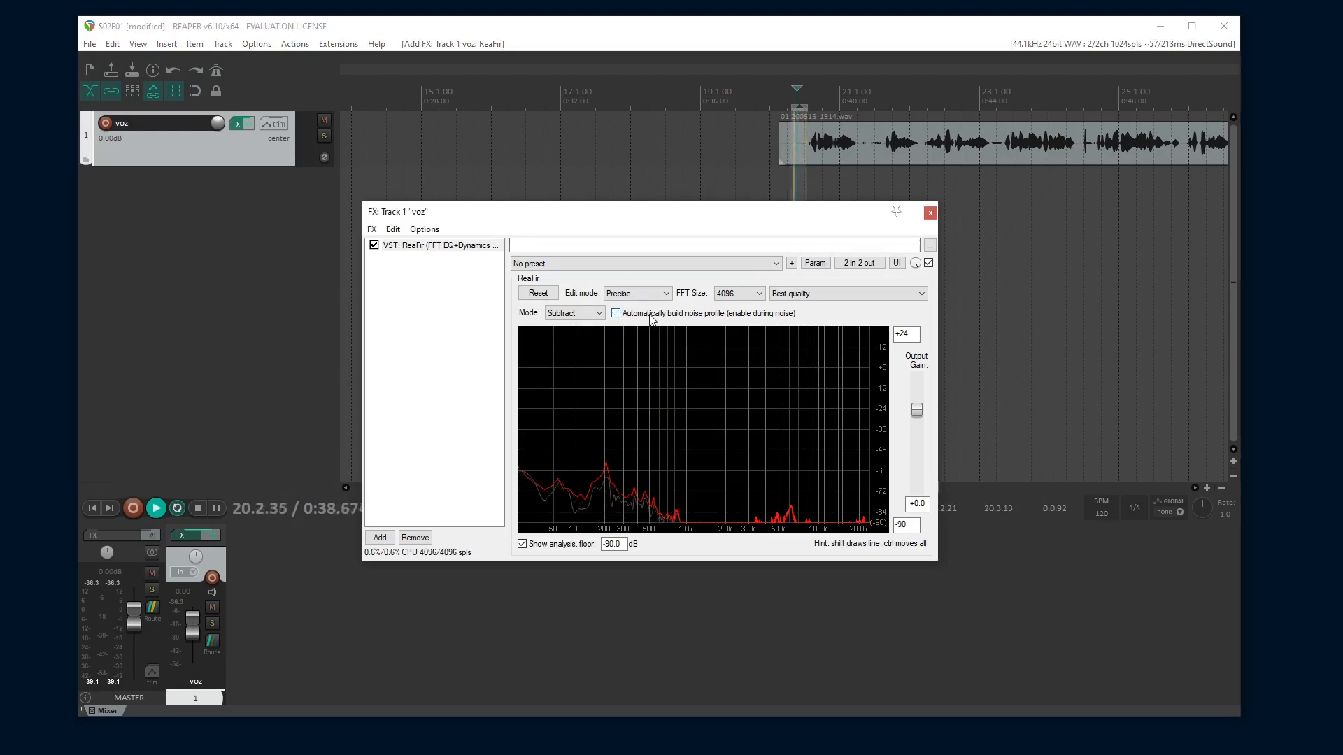
pyautogui.click(930, 212)
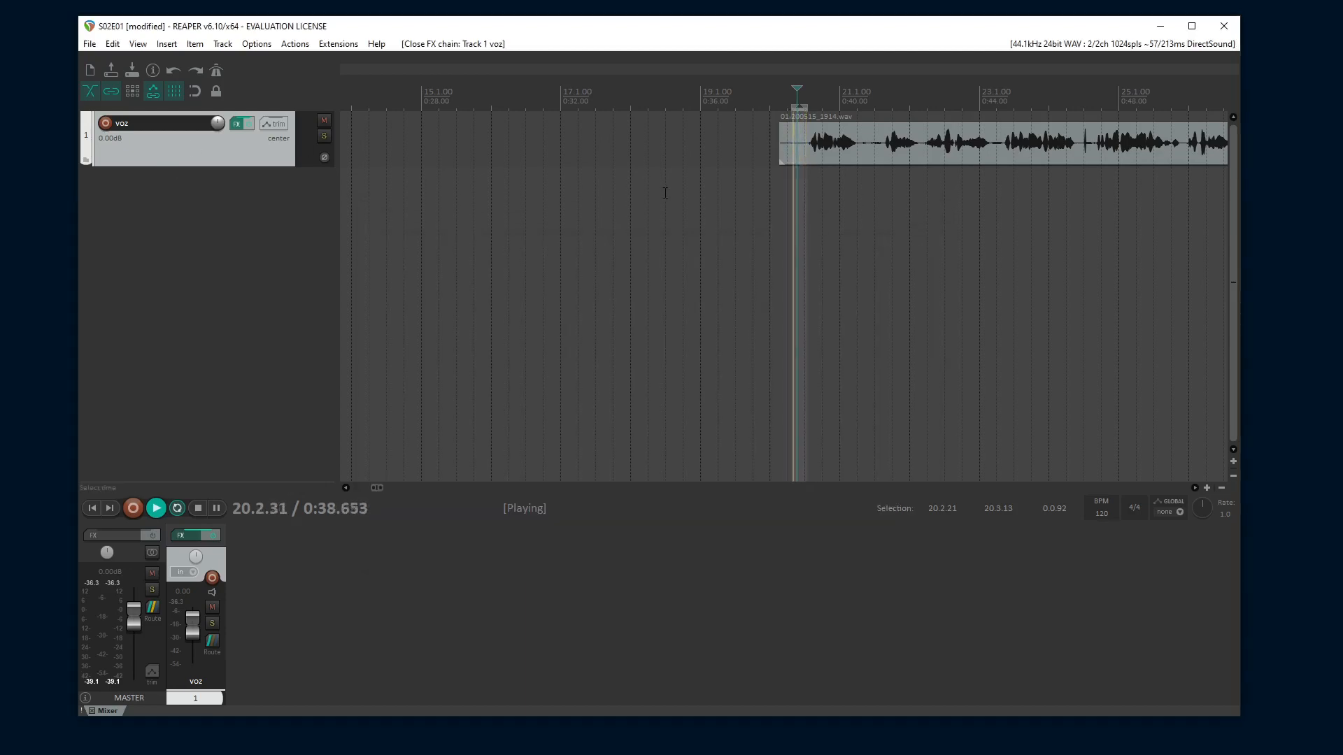
# Clear the loop selection and audition the voz track from before the clip, comparing playback with its effects bypassed and enabled
pyautogui.click(701, 196)
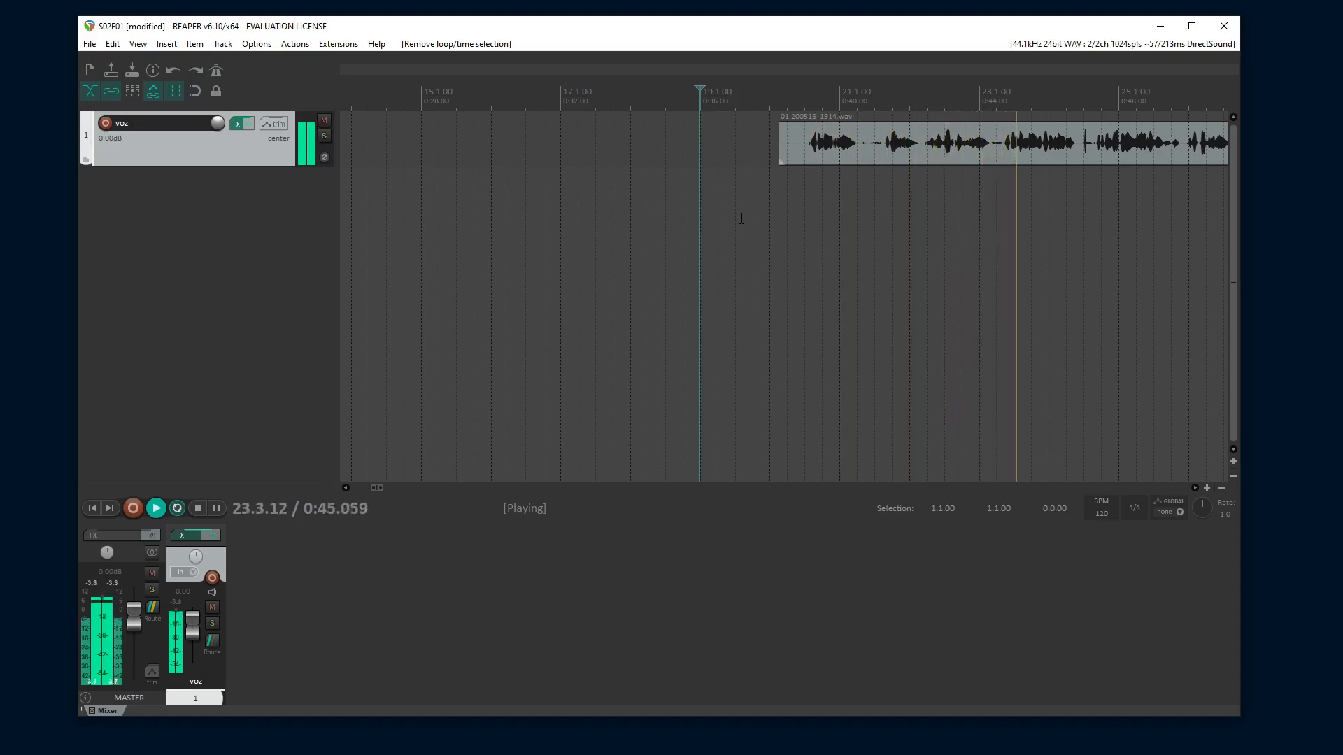
pyautogui.click(246, 124)
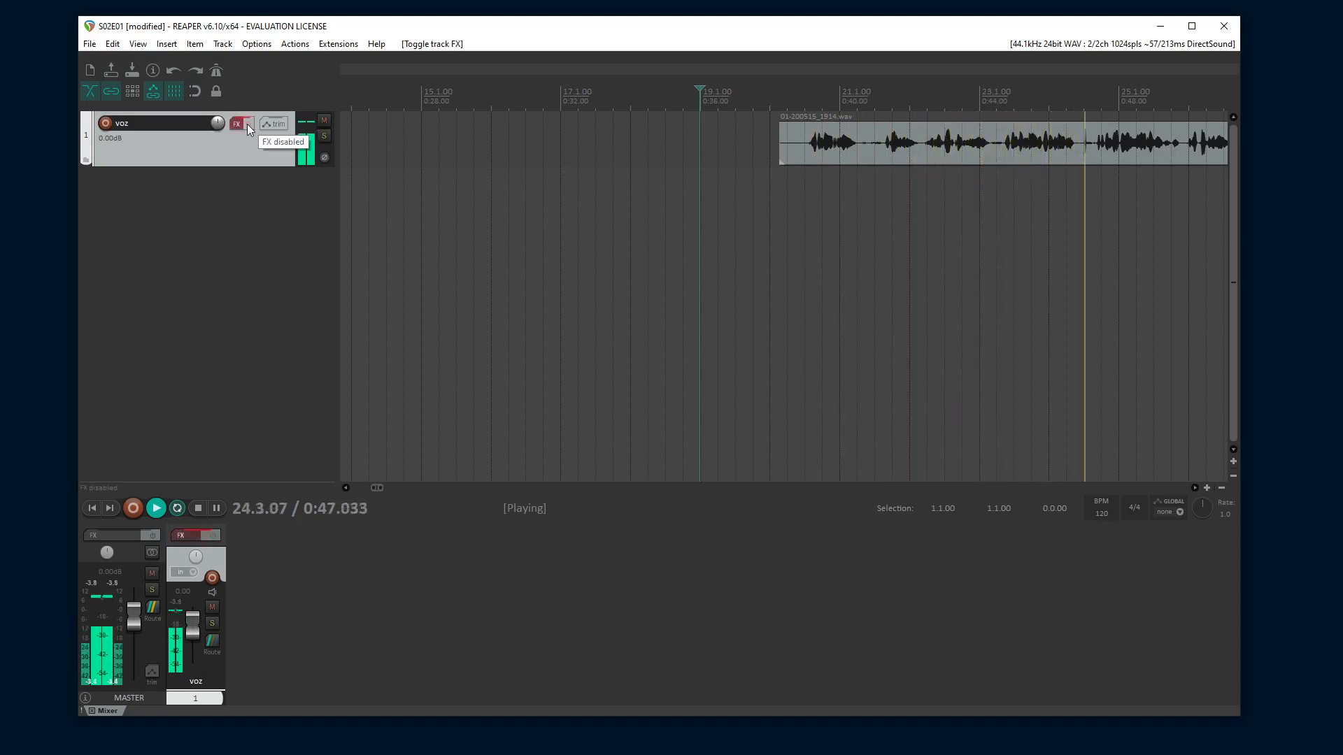
pyautogui.click(772, 189)
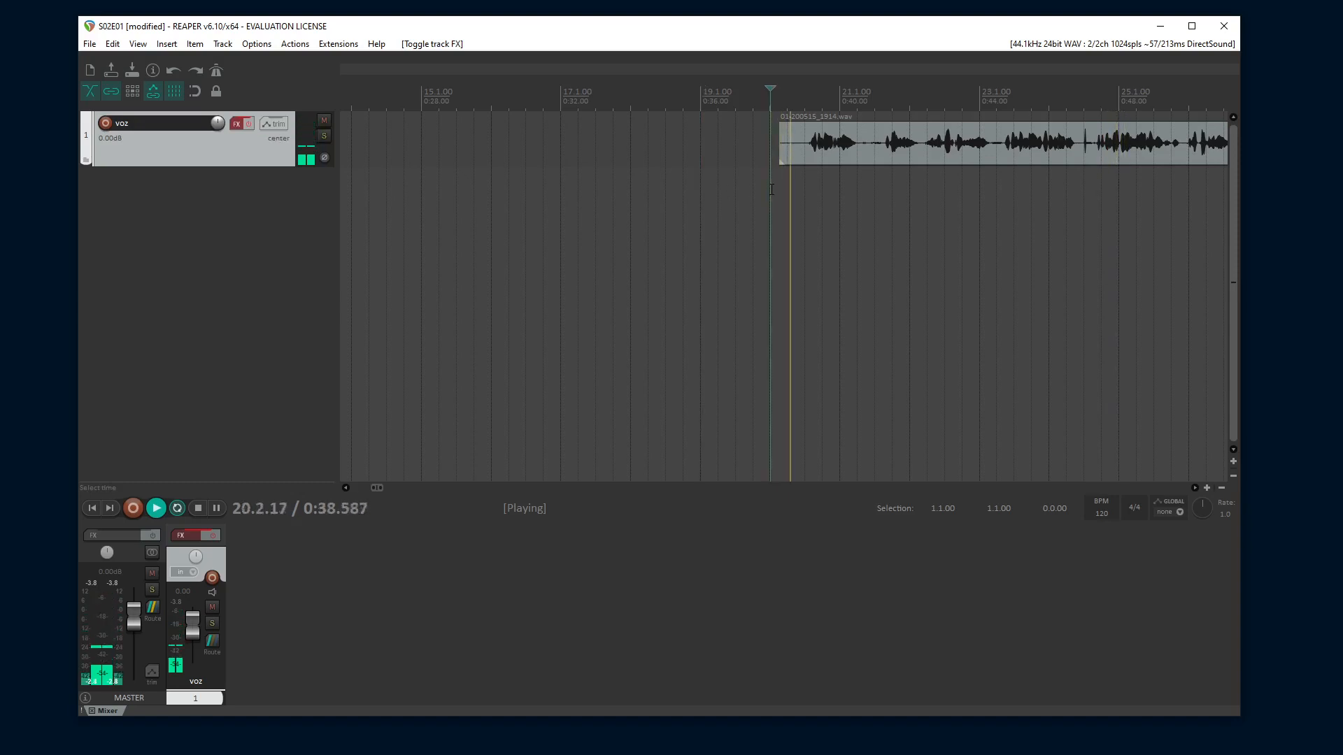
pyautogui.click(249, 124)
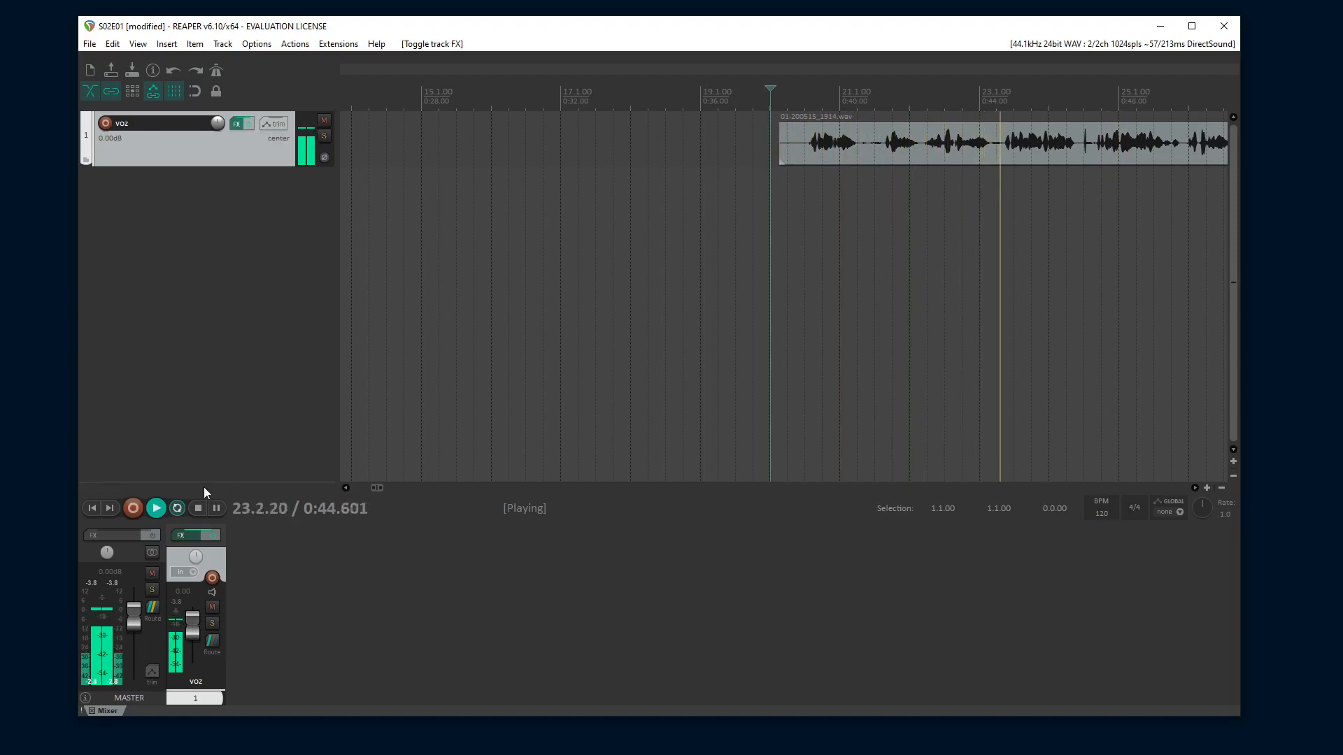
# Stop playback and save the project
pyautogui.click(198, 508)
pyautogui.scroll(-8, 746, 257)
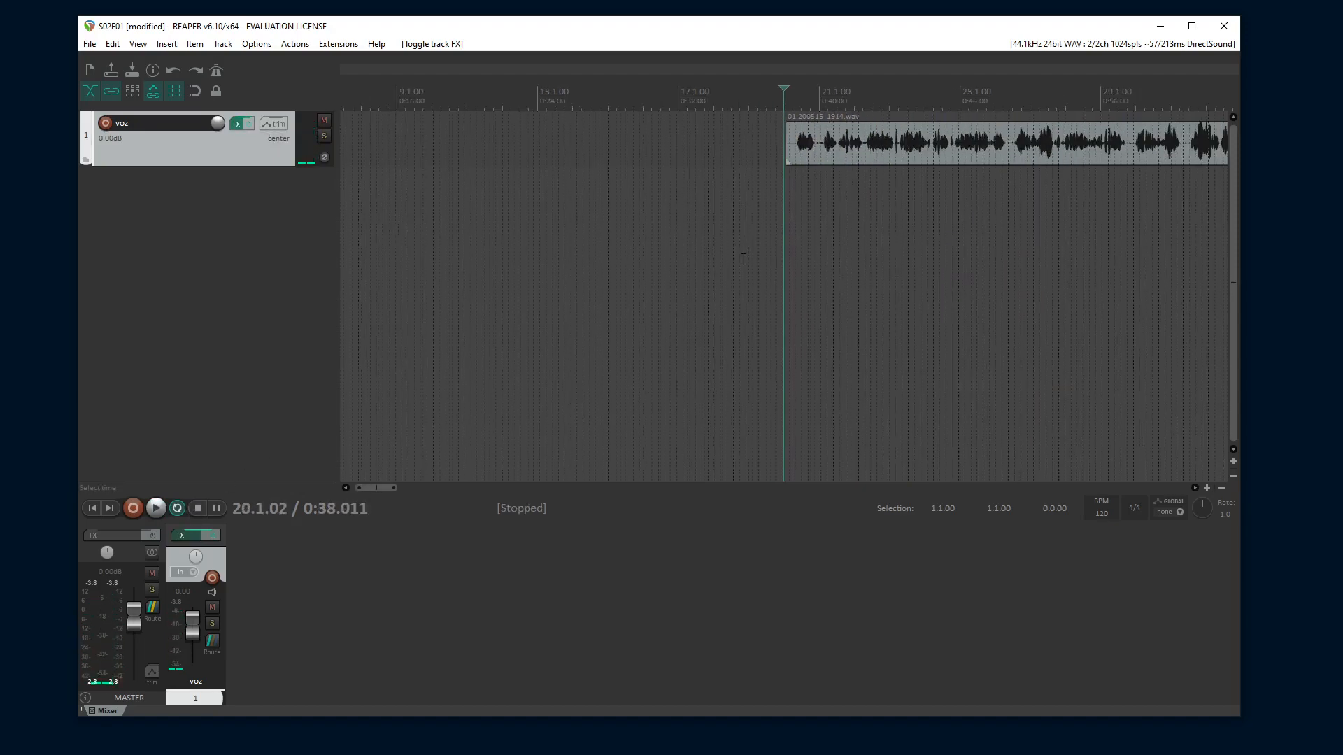
pyautogui.click(129, 70)
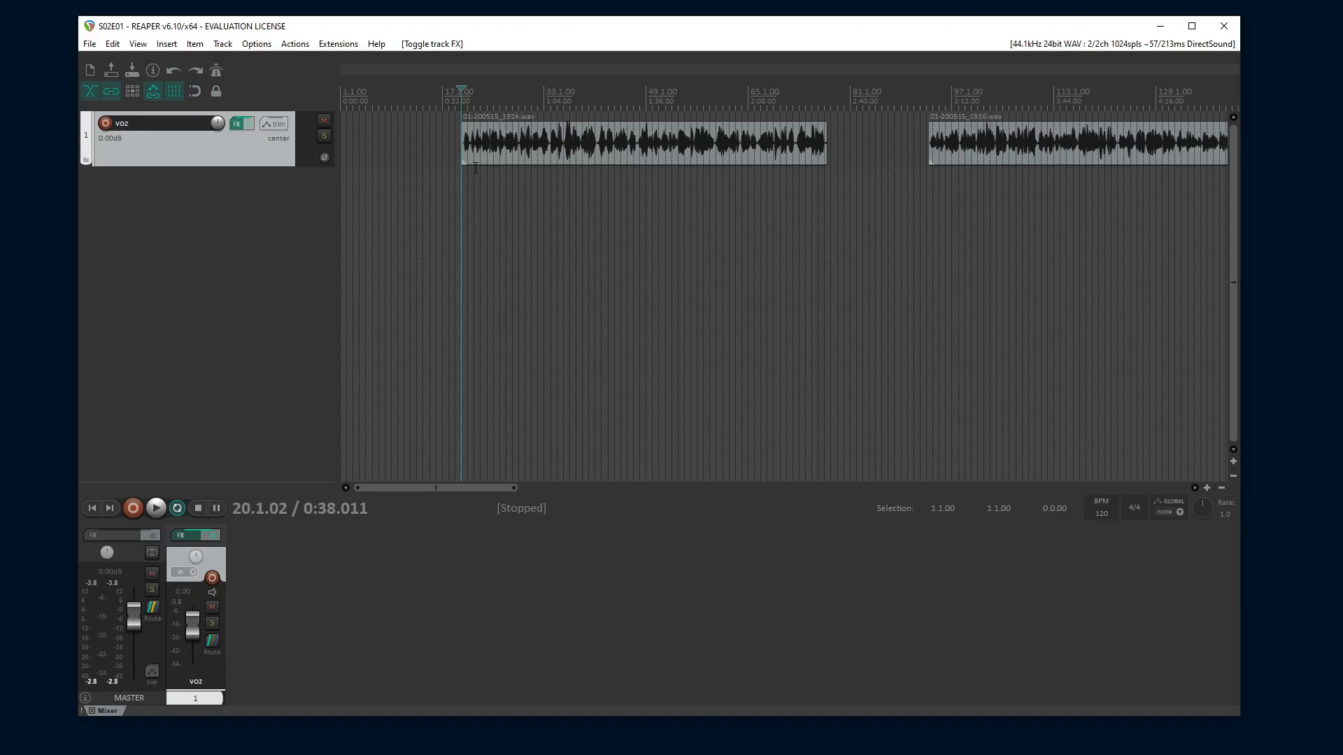
# Add the ReaEQ effect to the voz track, after ReaFir
pyautogui.scroll(-2, 475, 168)
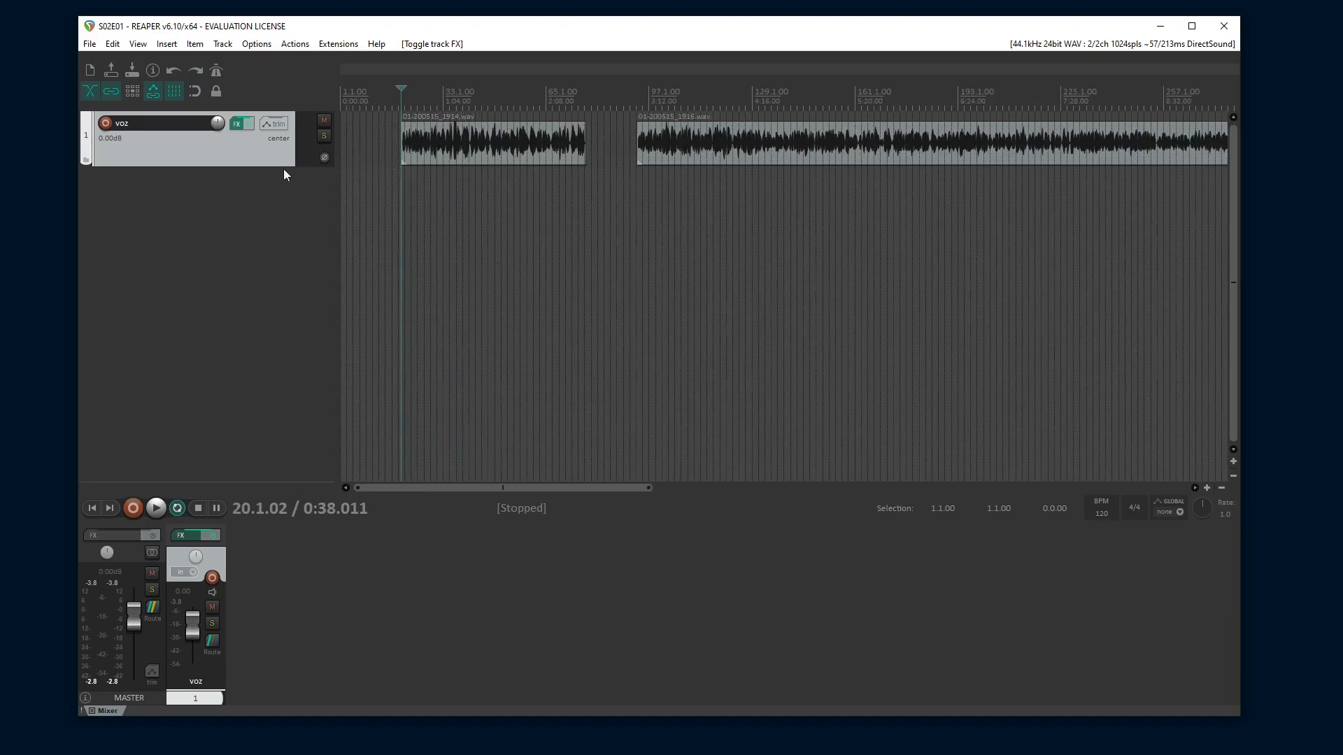
pyautogui.click(236, 129)
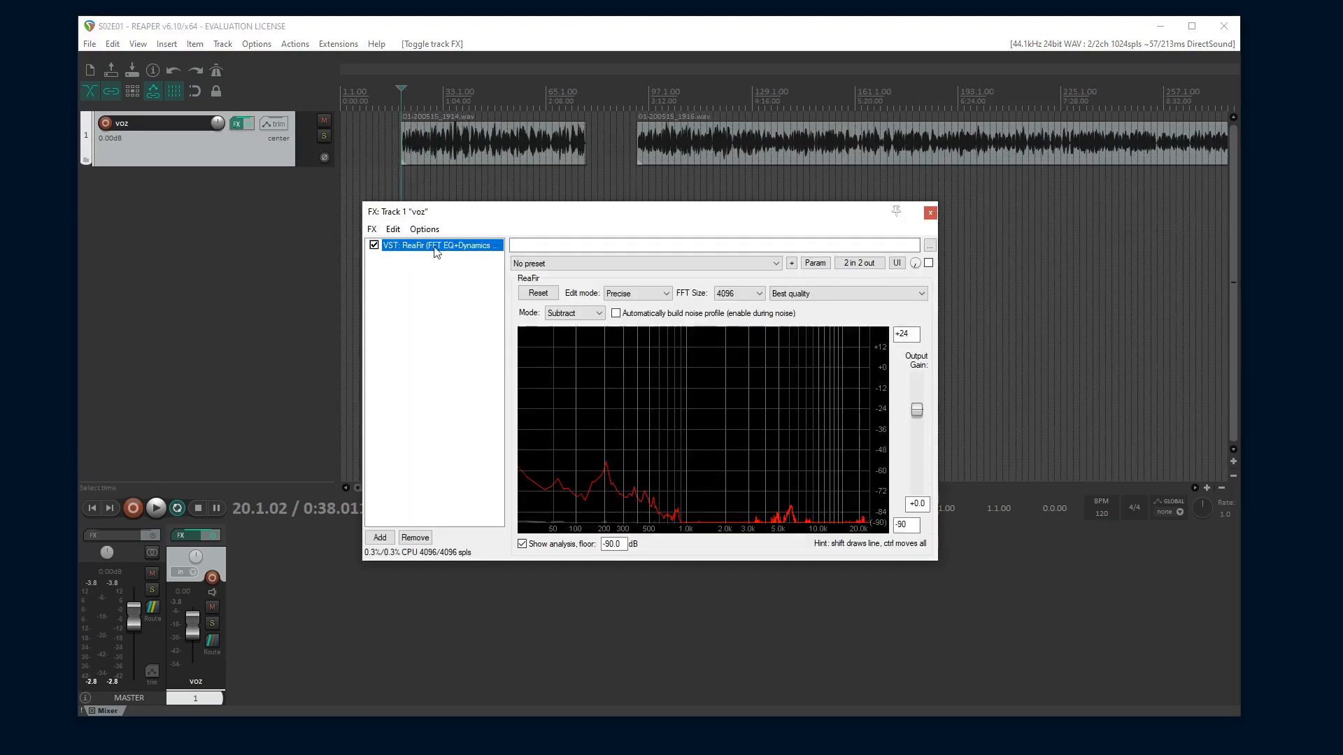
pyautogui.click(380, 538)
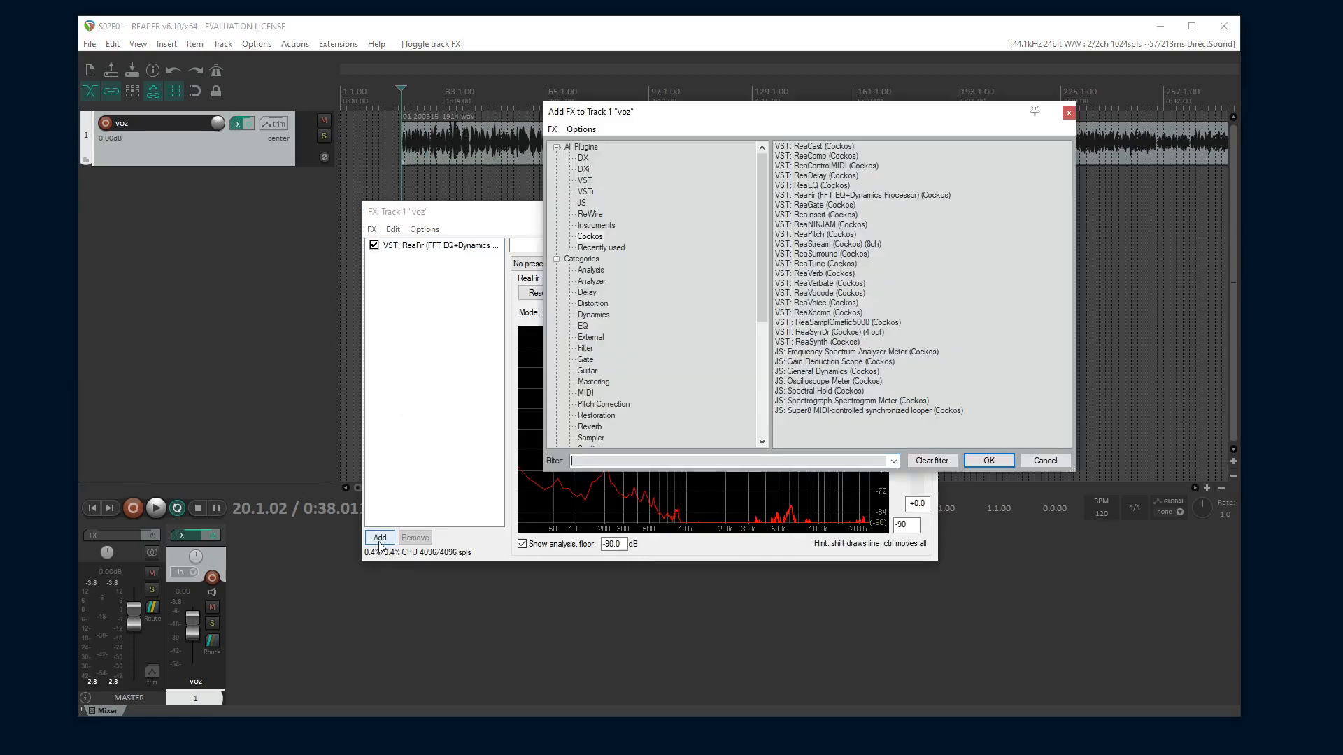
pyautogui.click(809, 186)
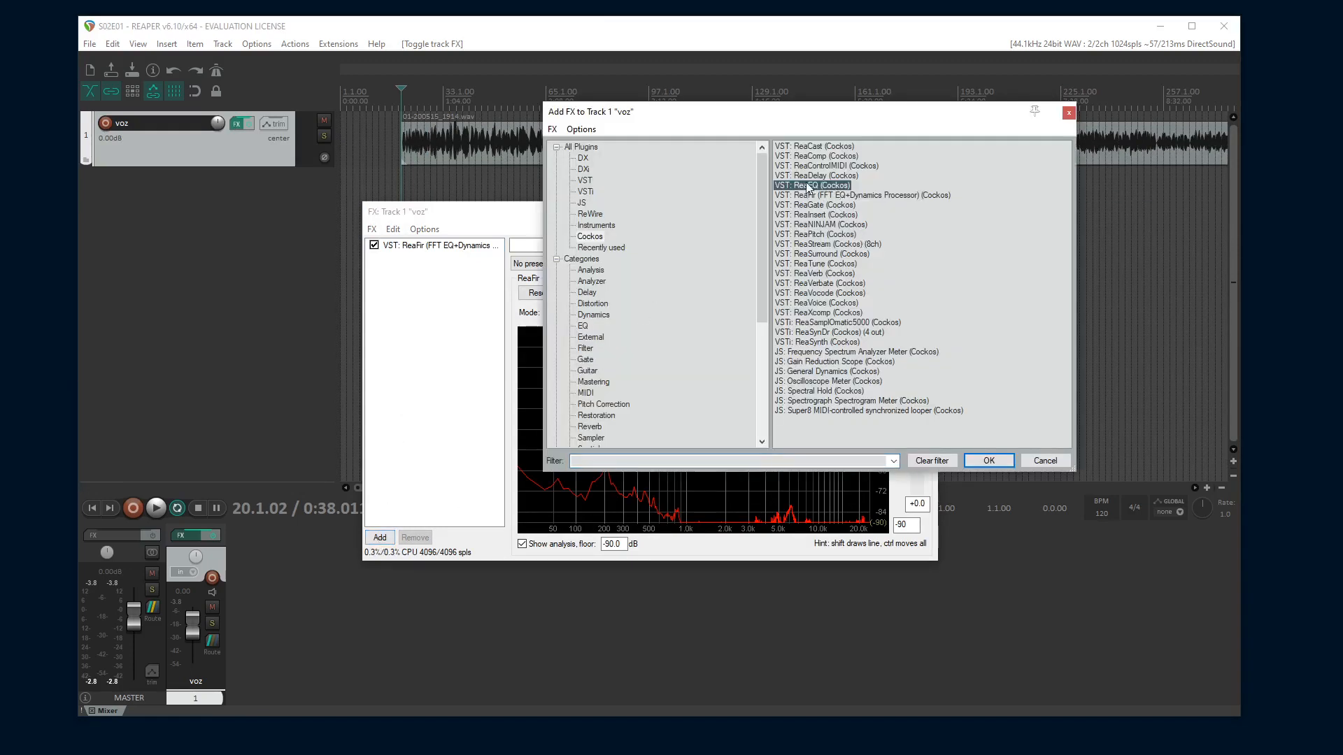
pyautogui.doubleClick(817, 187)
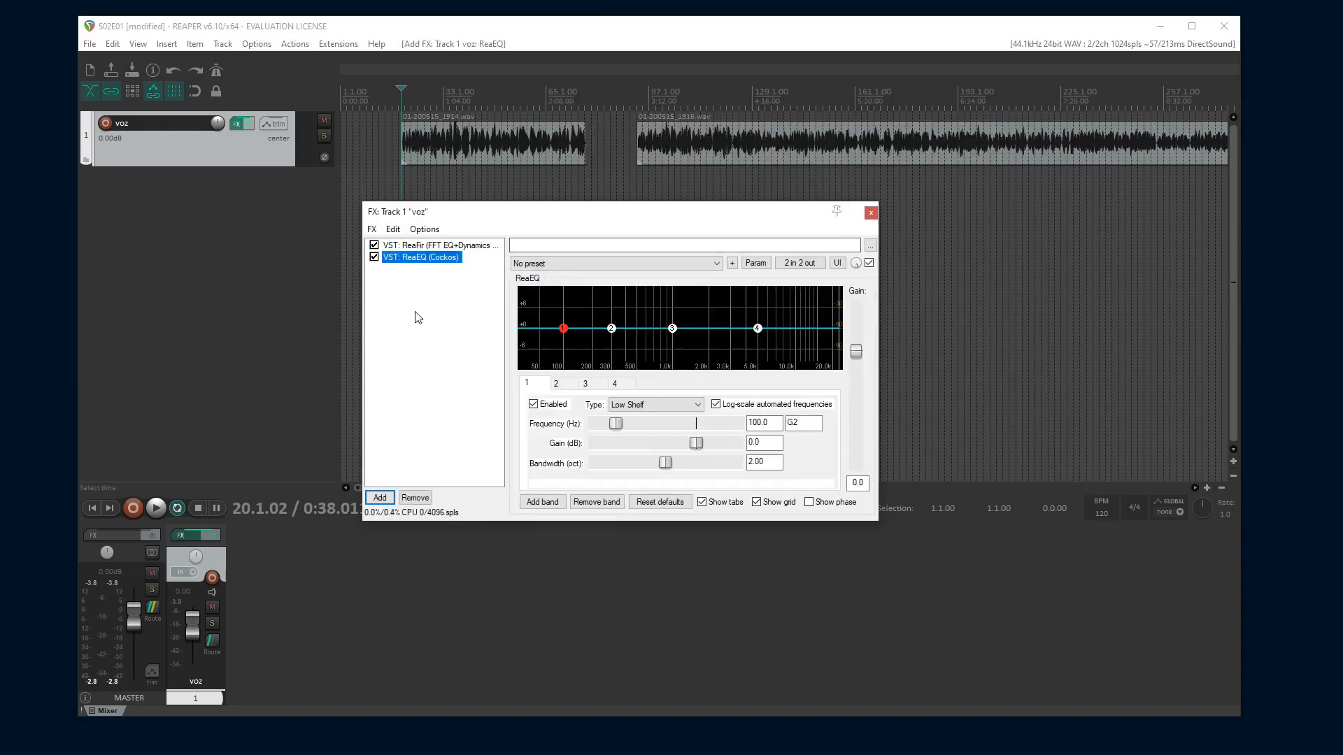
# Play from just before the first clip and raise ReaEQ's high shelf, band 4, to about +3.8 dB at 5694 Hz
pyautogui.click(396, 167)
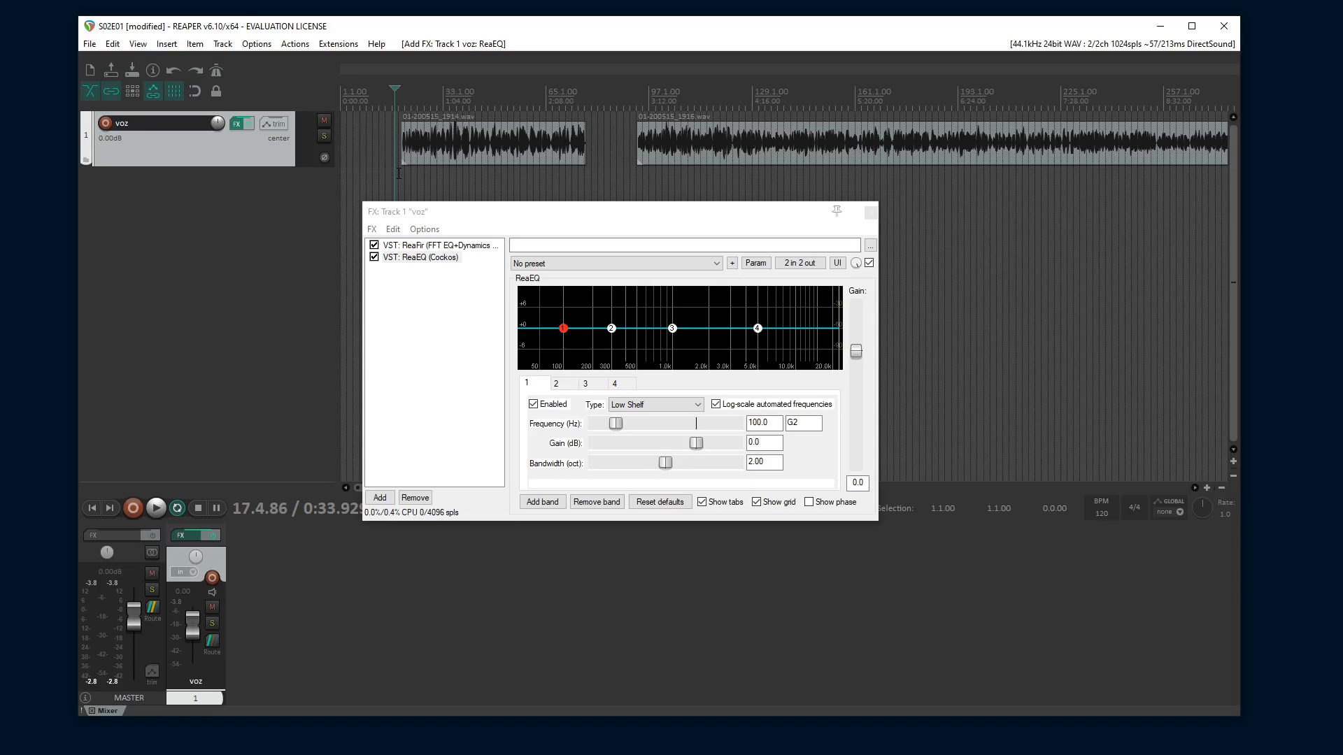
pyautogui.press('space')
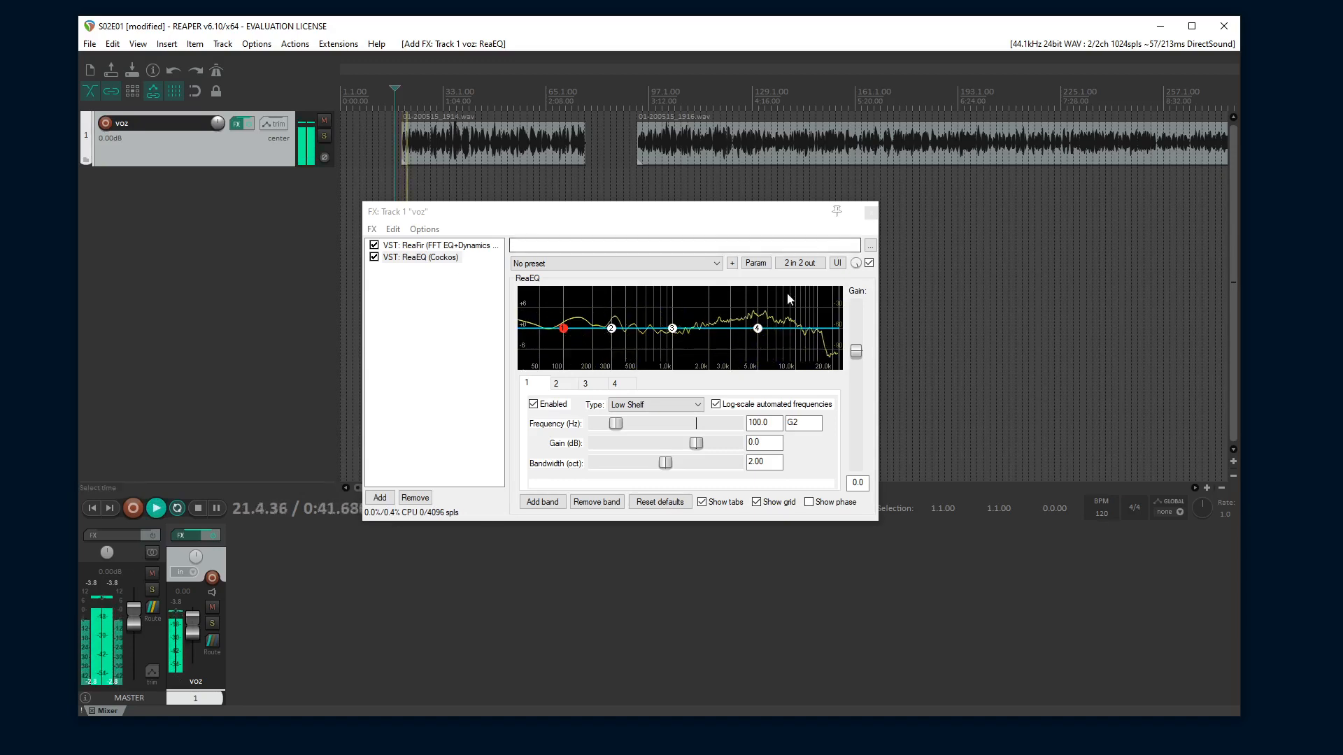
pyautogui.moveTo(757, 328); pyautogui.dragTo(764, 315)
# Raise ReaEQ band 3 to about +1.8 dB at 1041 Hz and band 2 to +2.2 dB at 248 Hz, and lower band 1
pyautogui.click(674, 330)
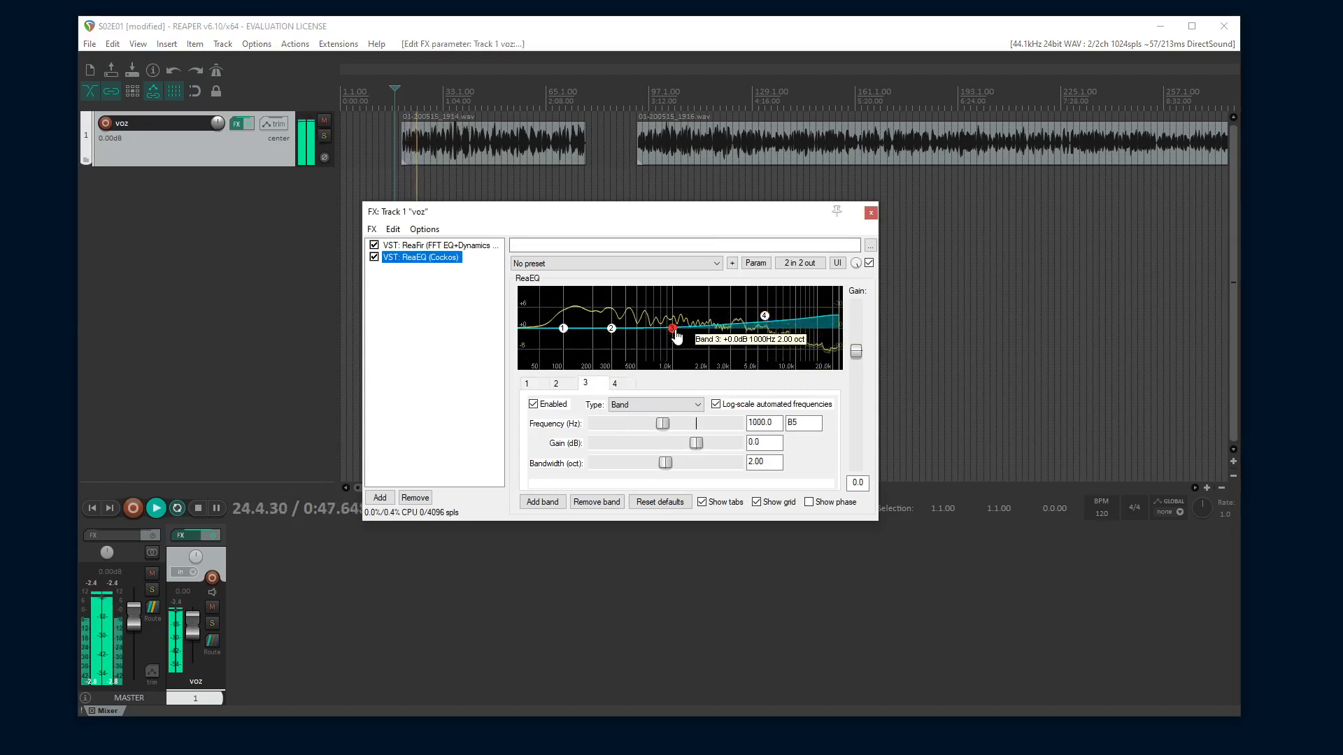
pyautogui.moveTo(677, 337); pyautogui.dragTo(678, 330)
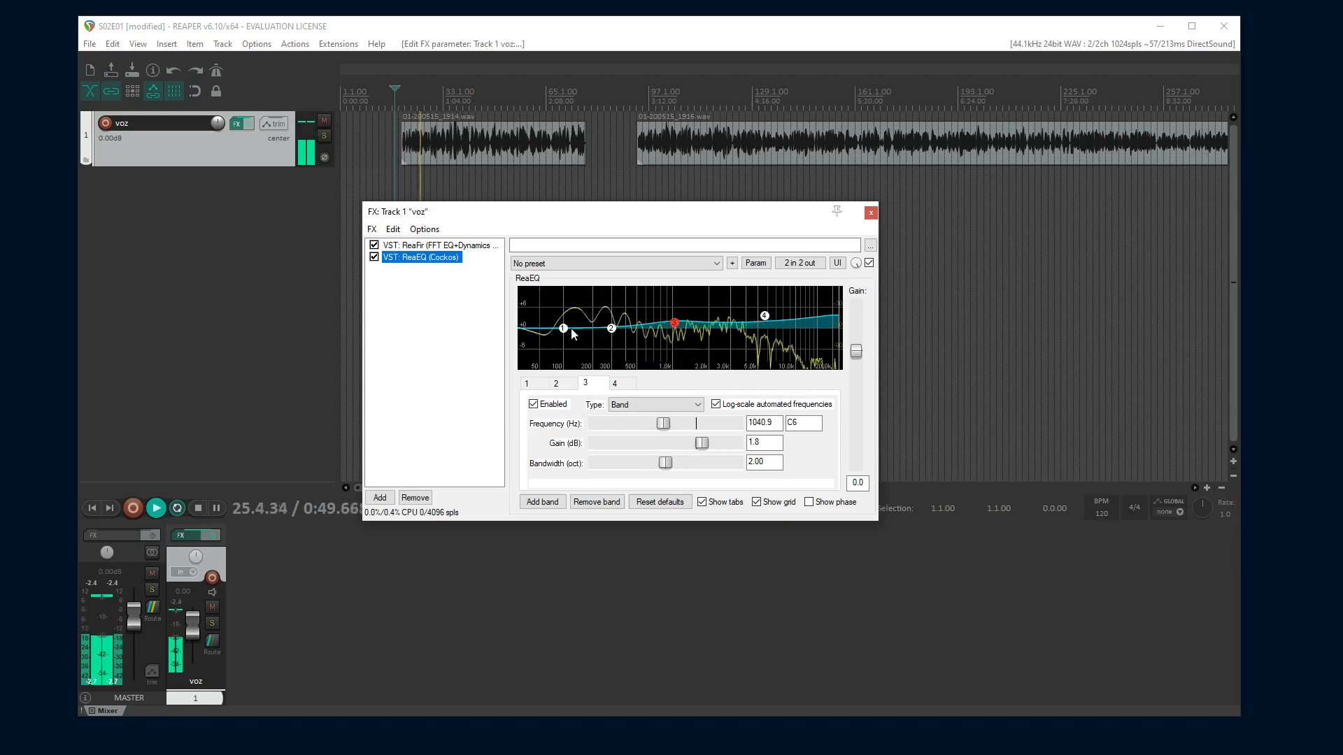
pyautogui.moveTo(563, 328); pyautogui.dragTo(606, 329)
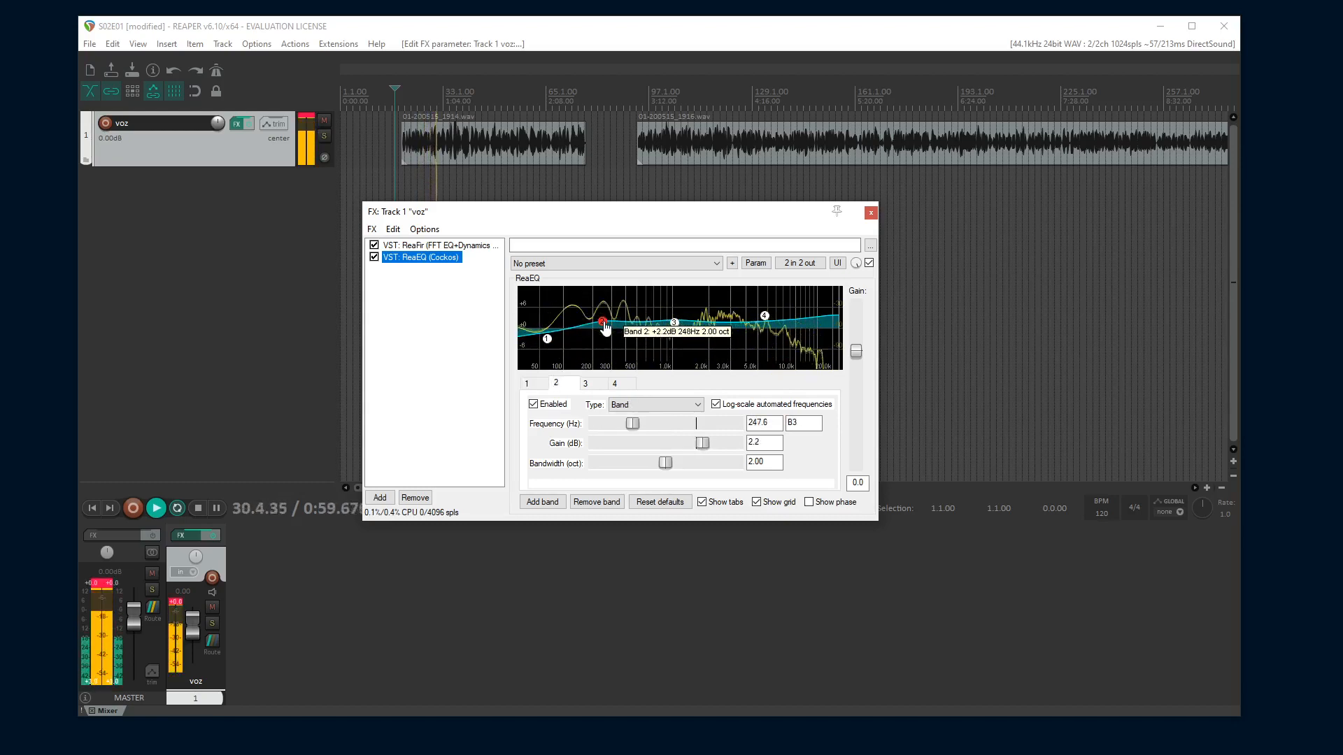
# Compare the voice with ReaEQ bypassed and enabled during playback, leave it enabled, and stop playback
pyautogui.click(374, 258)
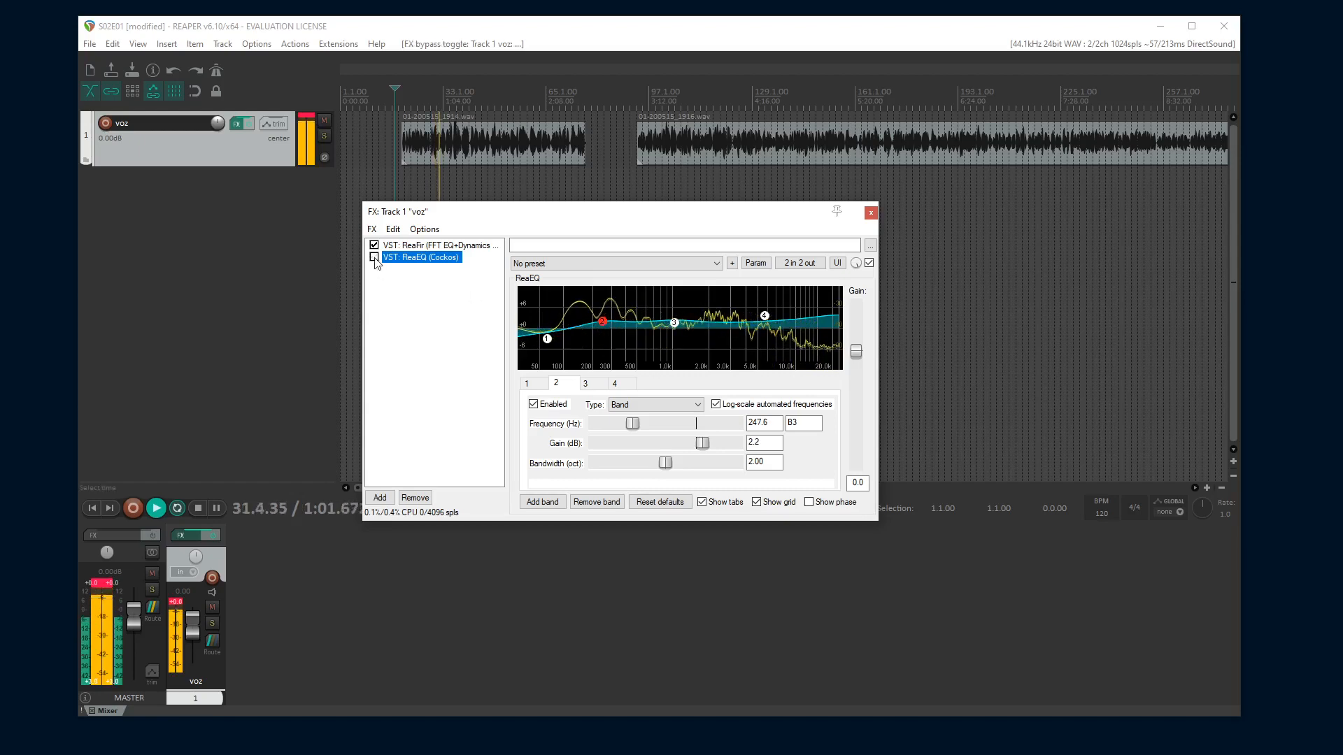
pyautogui.click(375, 257)
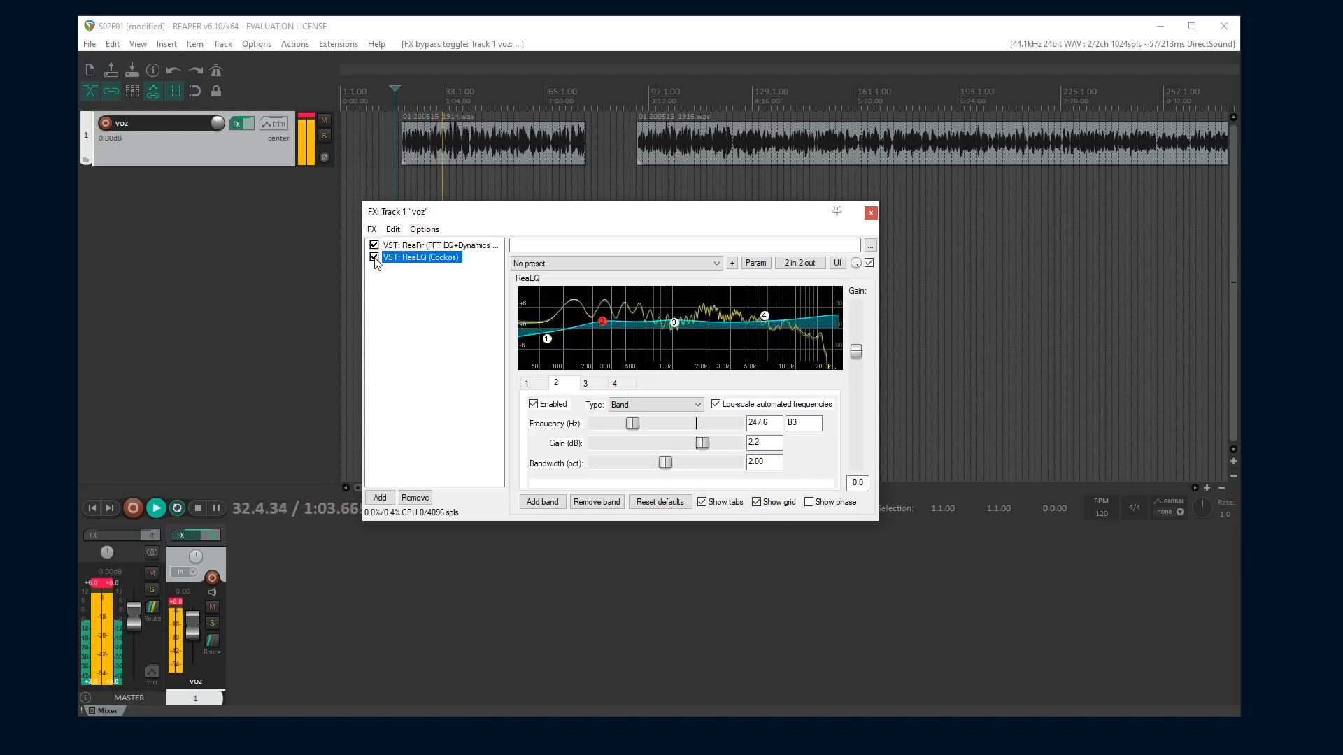
pyautogui.click(374, 258)
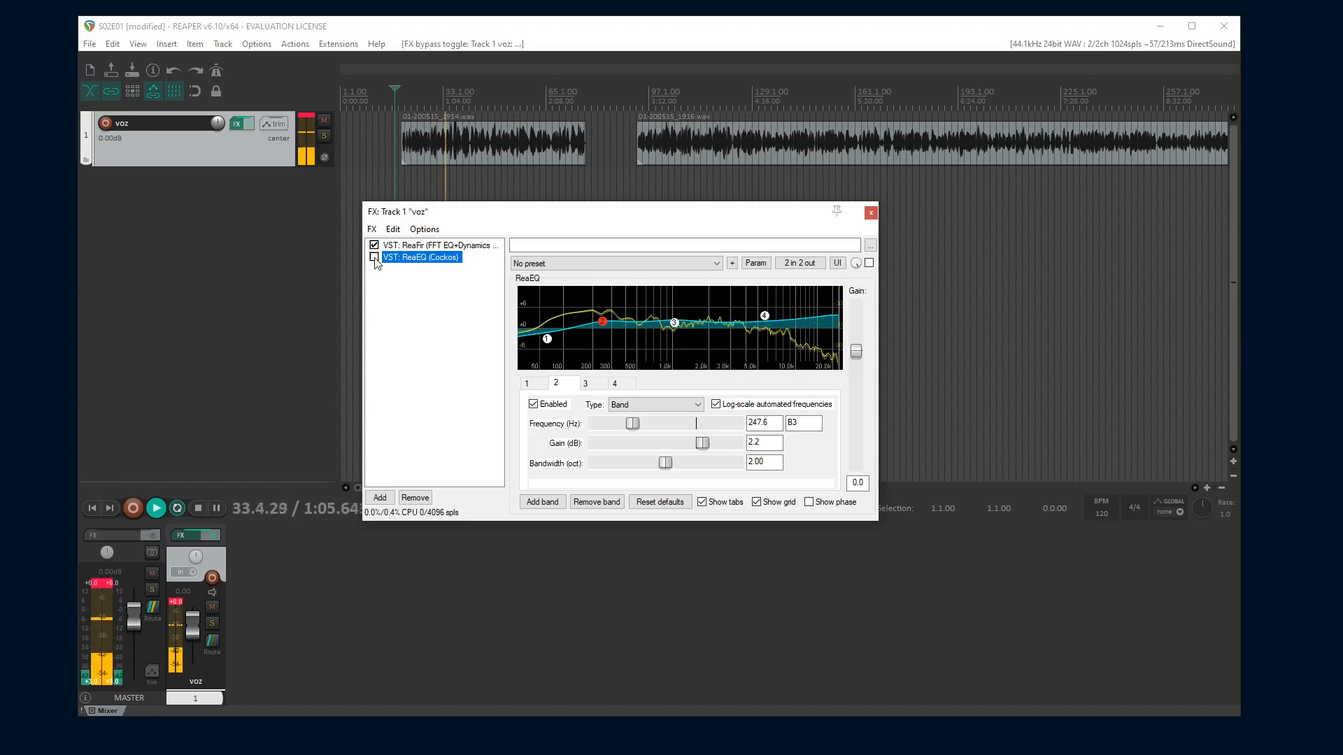
pyautogui.click(374, 257)
pyautogui.press('space')
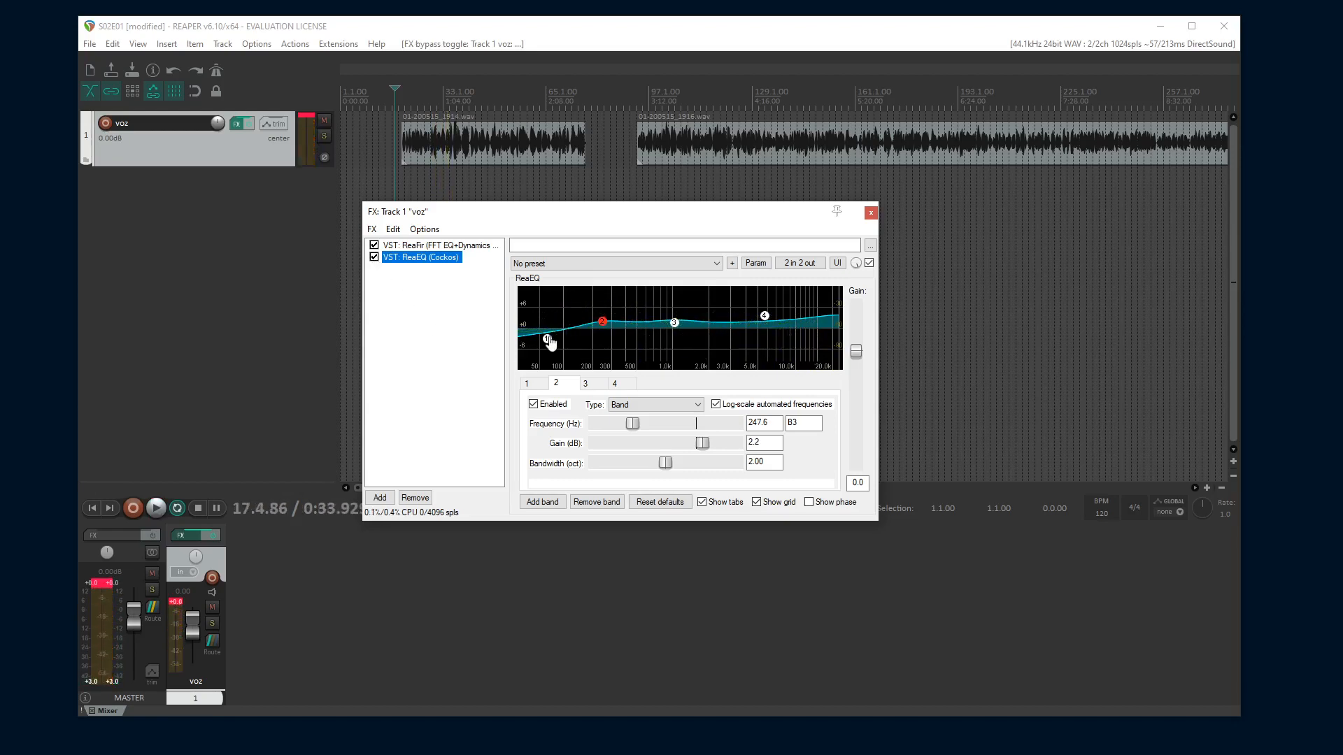
# Close the voz track's effects window and save the project with the equalizer settings
pyautogui.moveTo(765, 323)
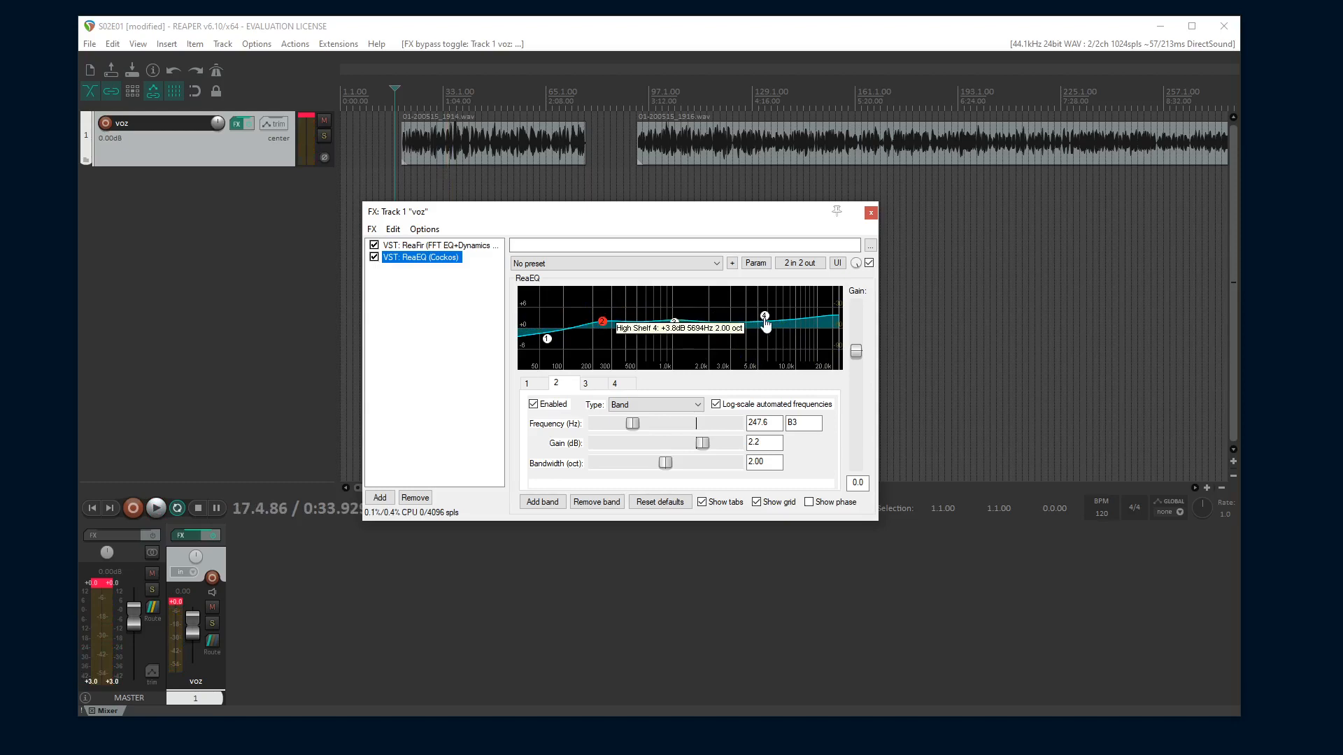
pyautogui.click(871, 212)
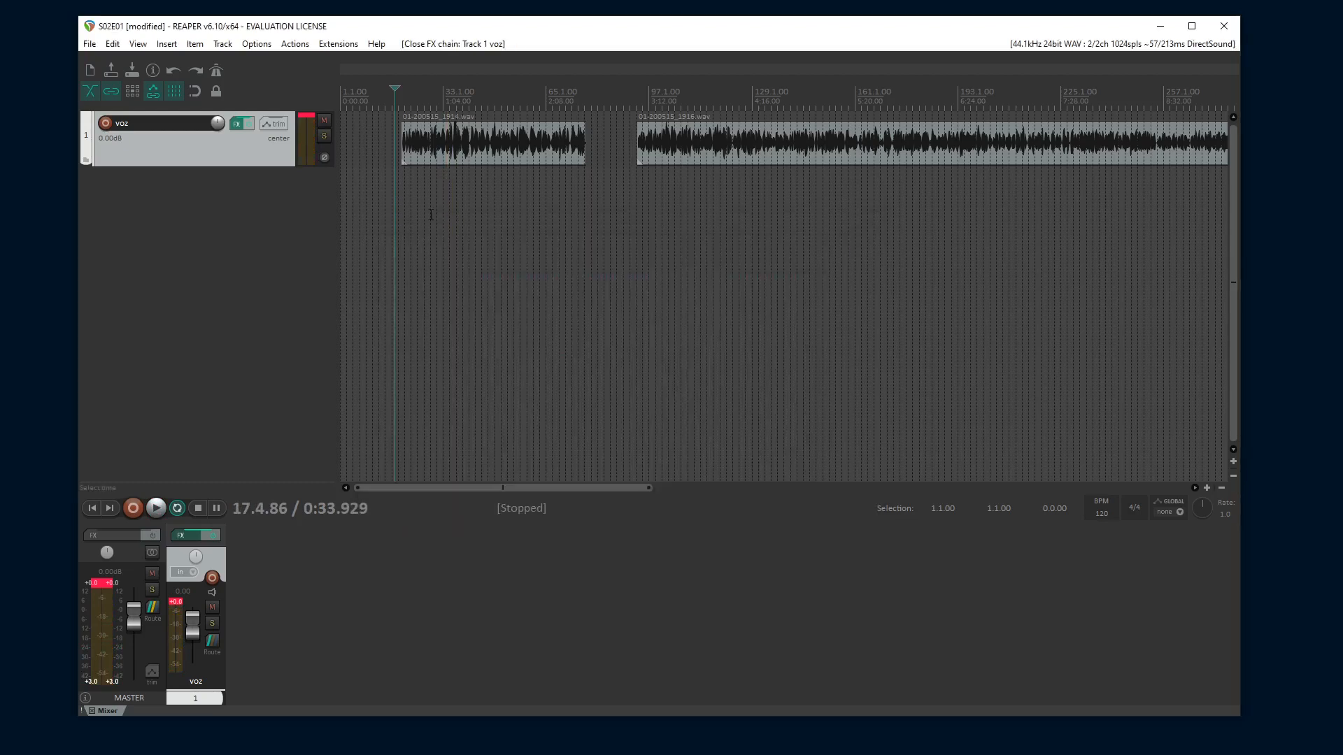
pyautogui.click(132, 72)
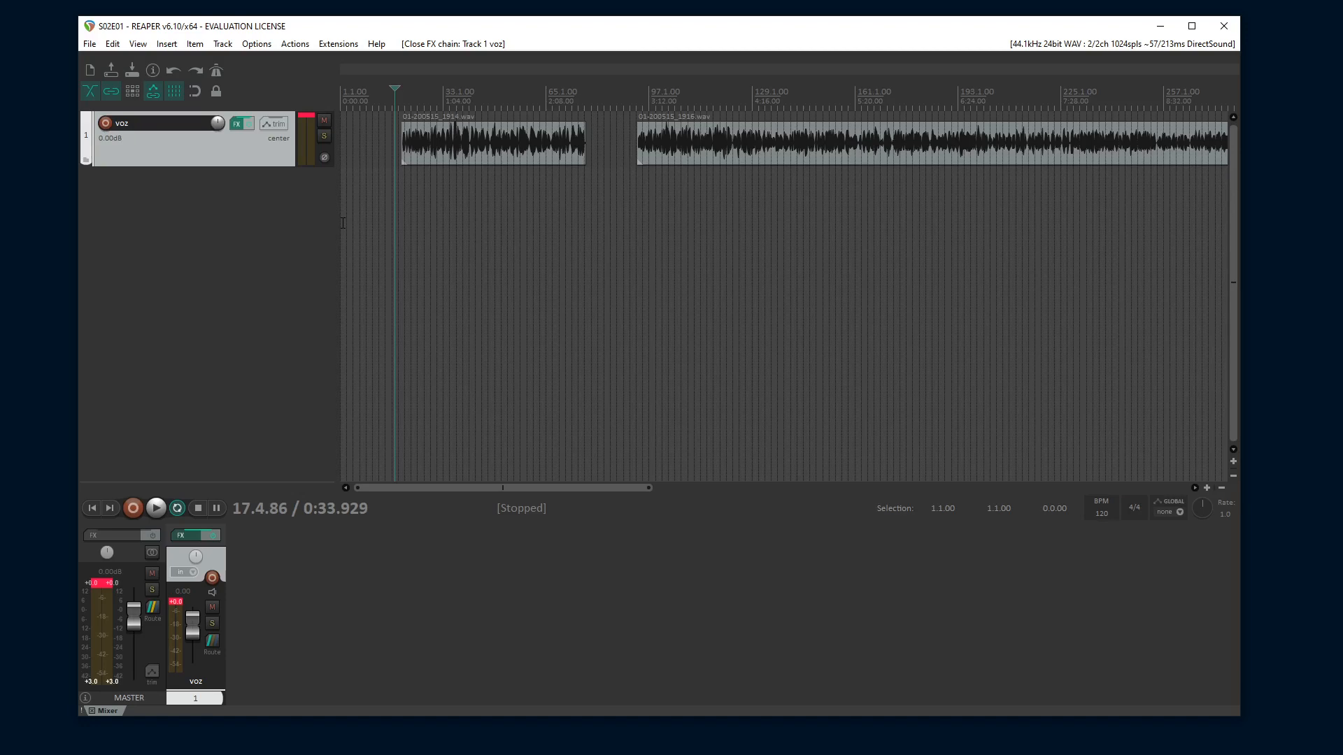
# Reopen the voz track's effect chain and add the ReaComp compressor after ReaEQ
pyautogui.click(235, 124)
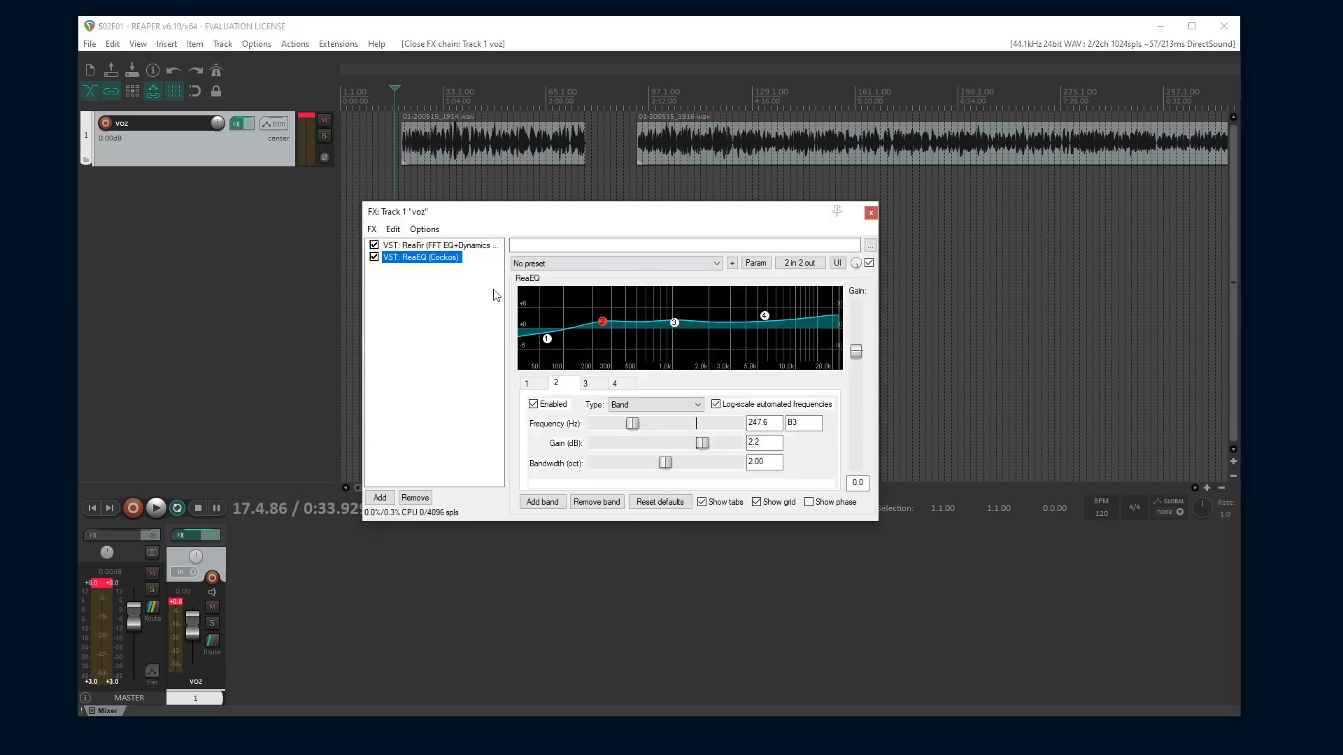
pyautogui.click(425, 247)
pyautogui.click(425, 258)
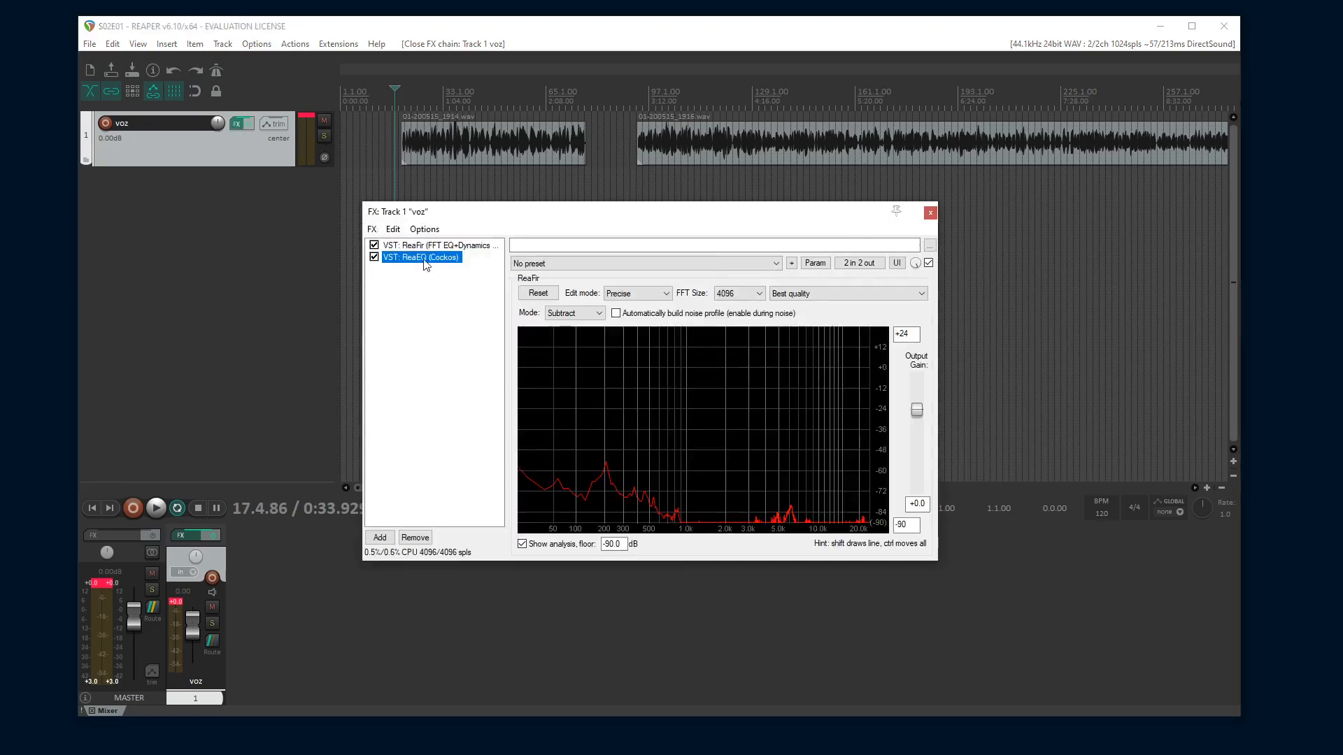
pyautogui.click(455, 323)
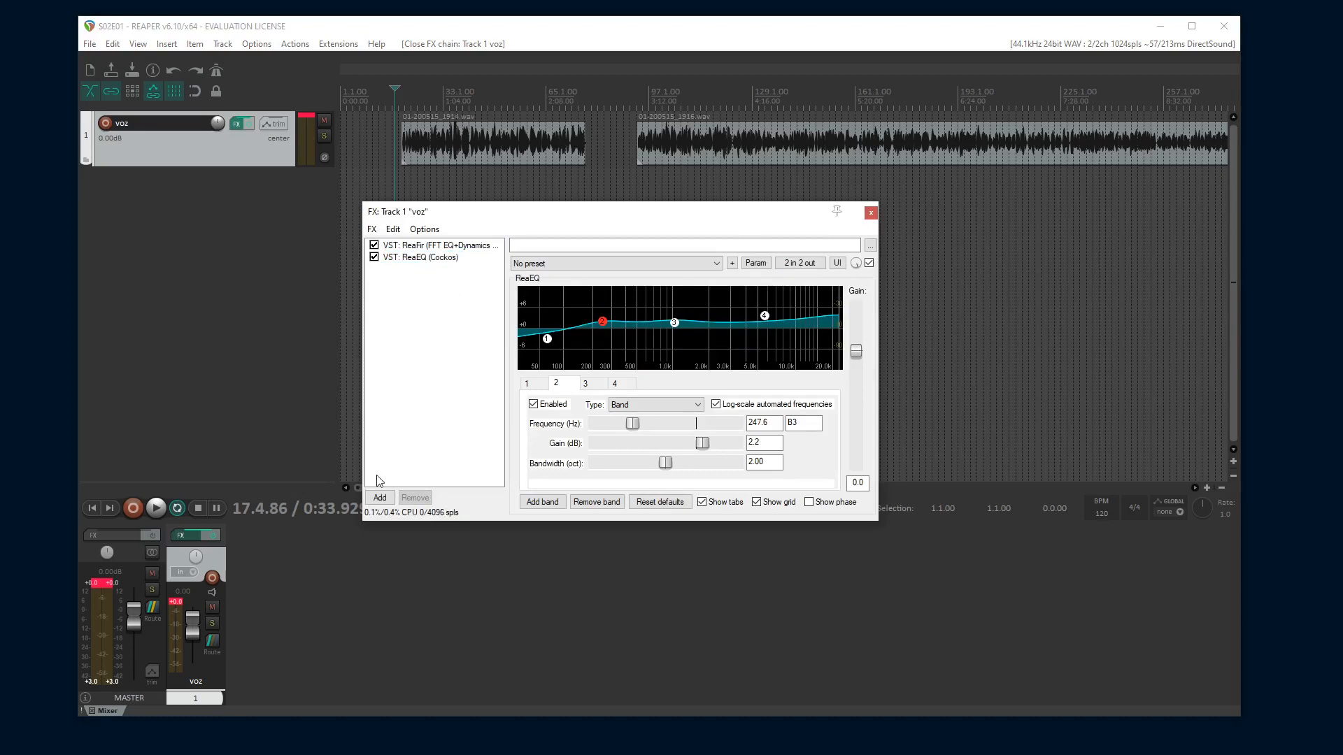
pyautogui.click(380, 498)
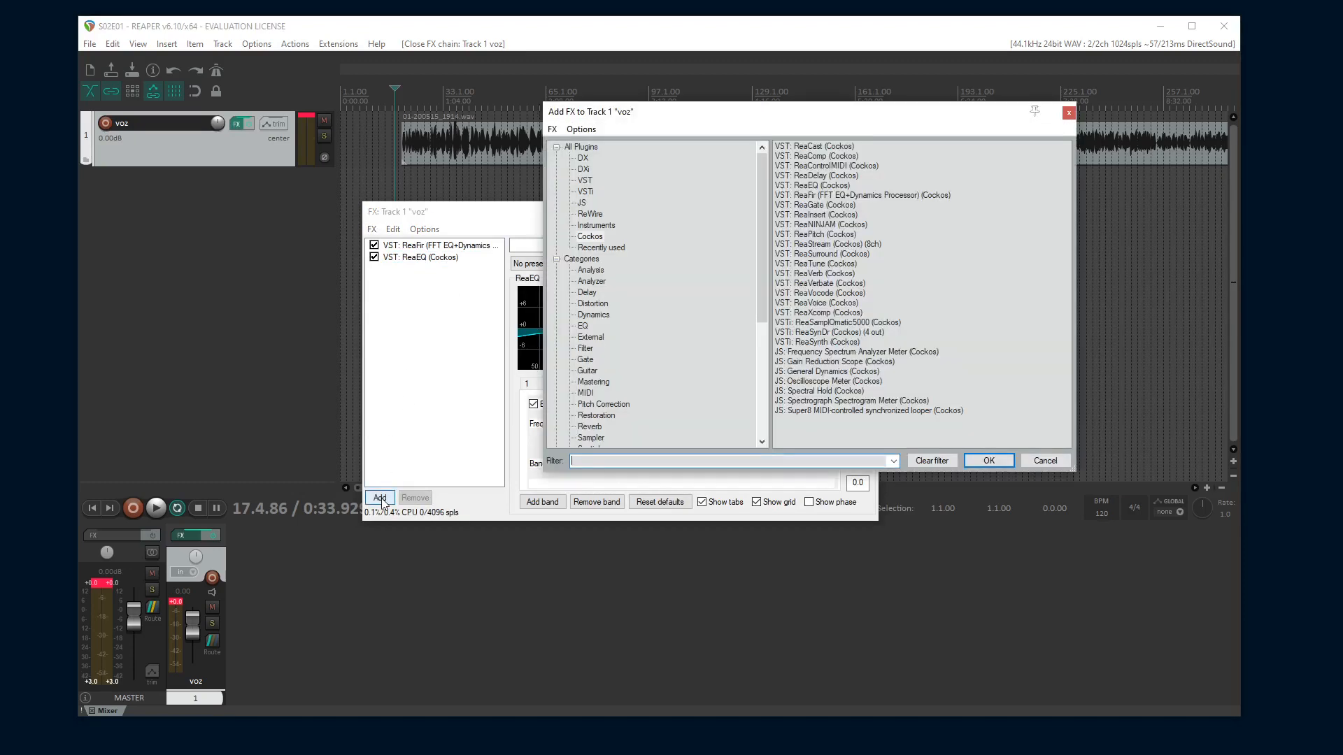
pyautogui.click(826, 157)
pyautogui.doubleClick(827, 157)
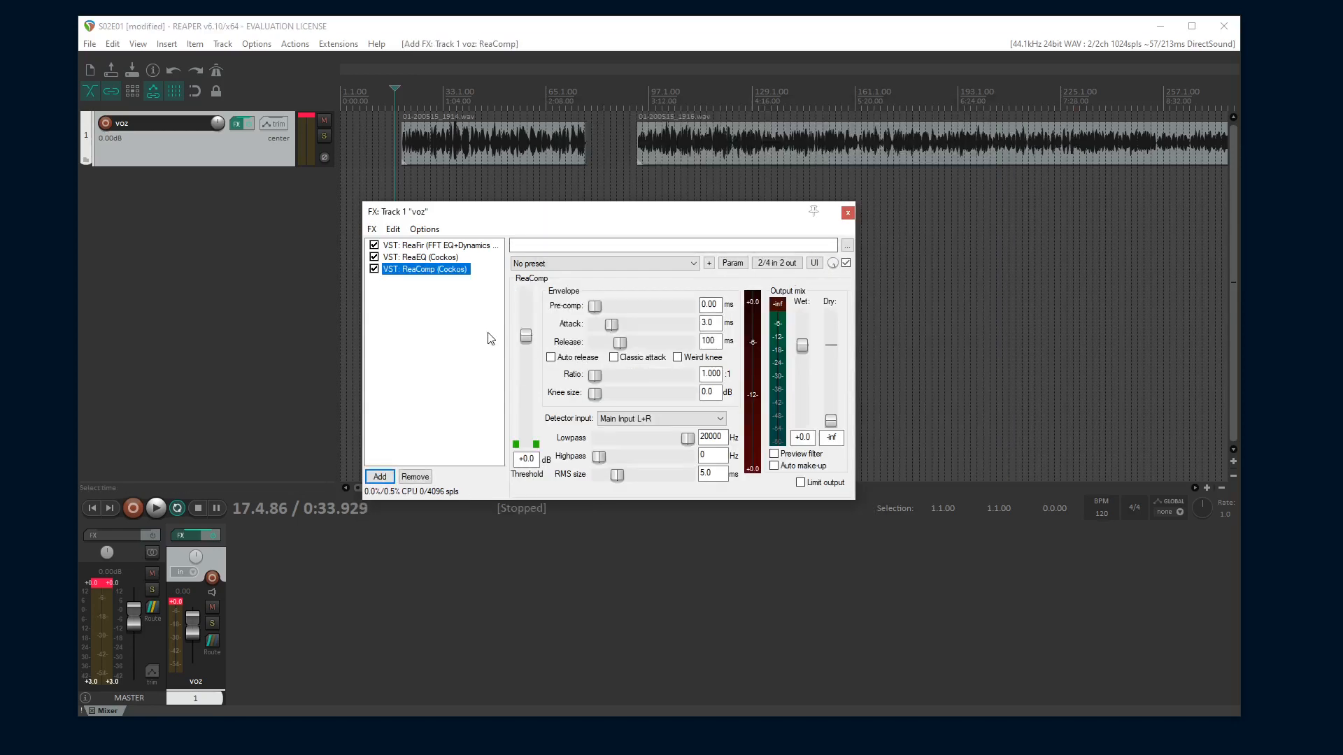
# Move the effects window clear of the voice clip's waveform and select ReaComp in the effect chain
pyautogui.scroll(5, 766, 163)
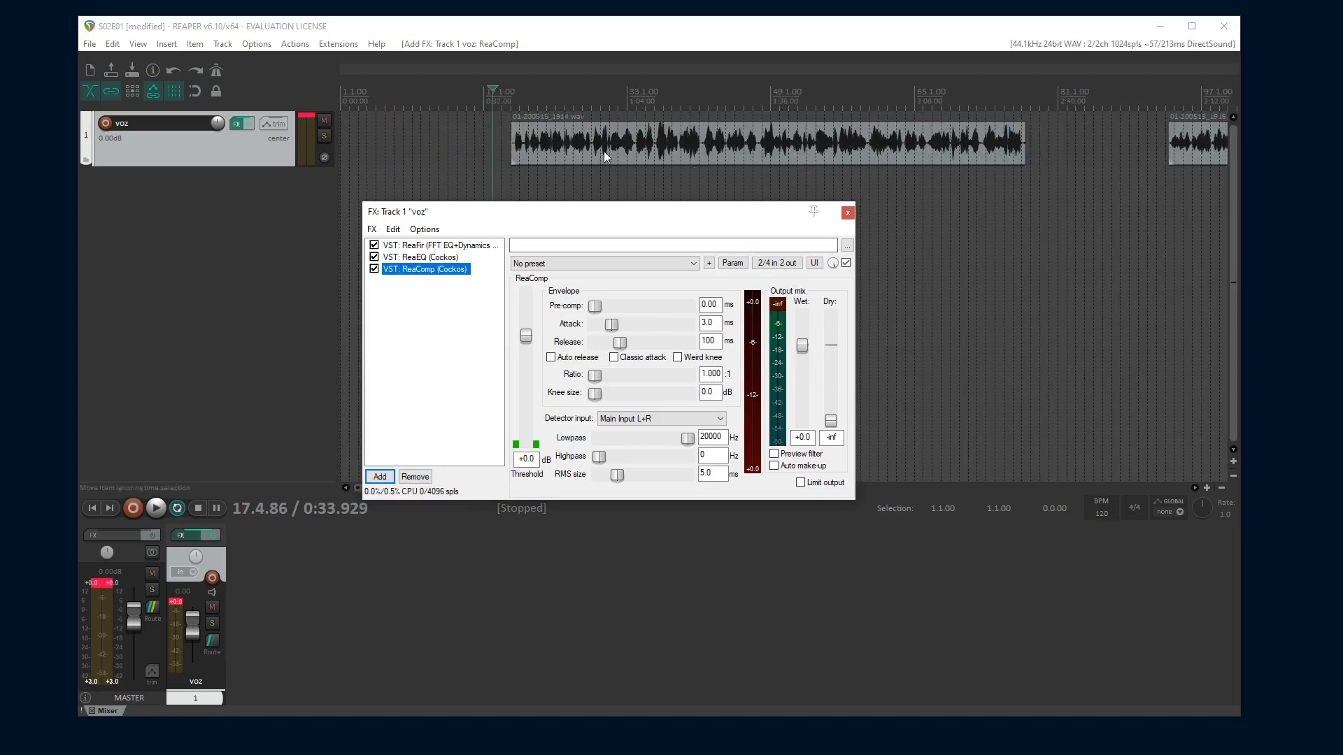
pyautogui.scroll(2, 615, 158)
pyautogui.scroll(2, 745, 161)
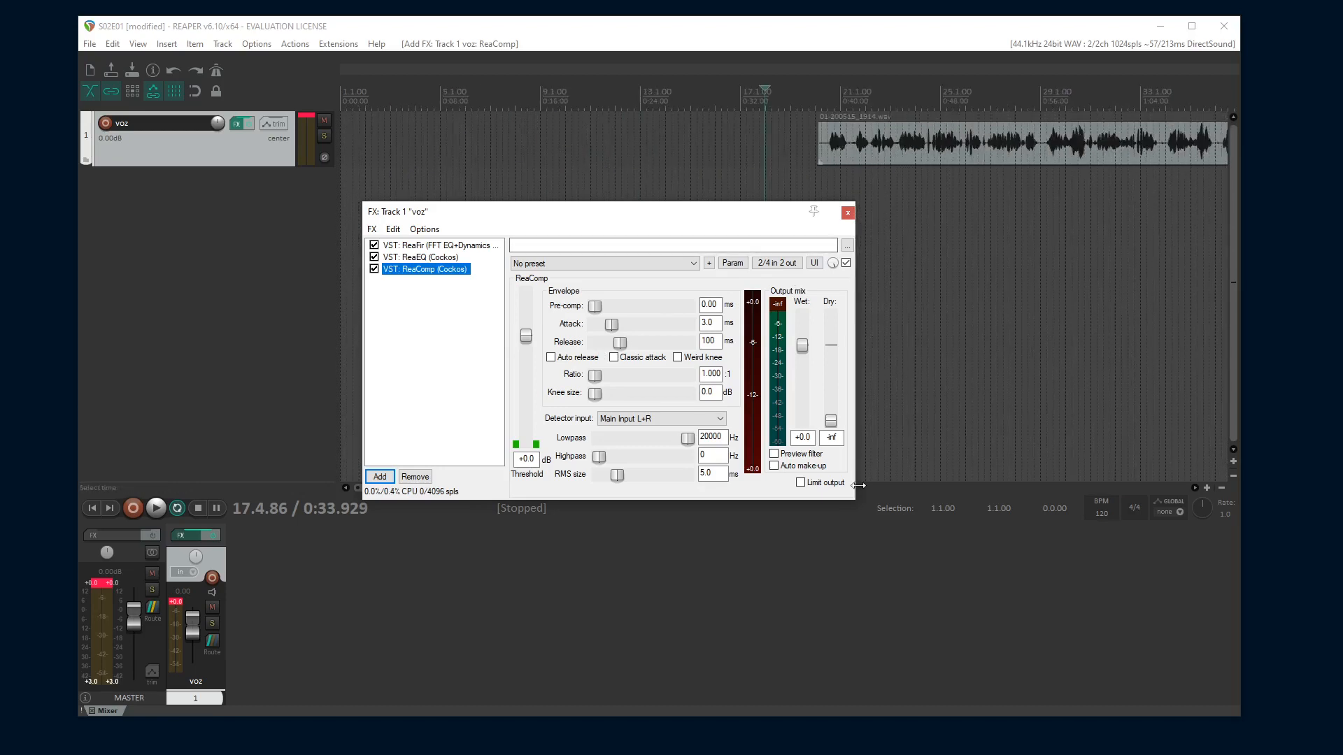
pyautogui.moveTo(537, 214); pyautogui.dragTo(795, 304)
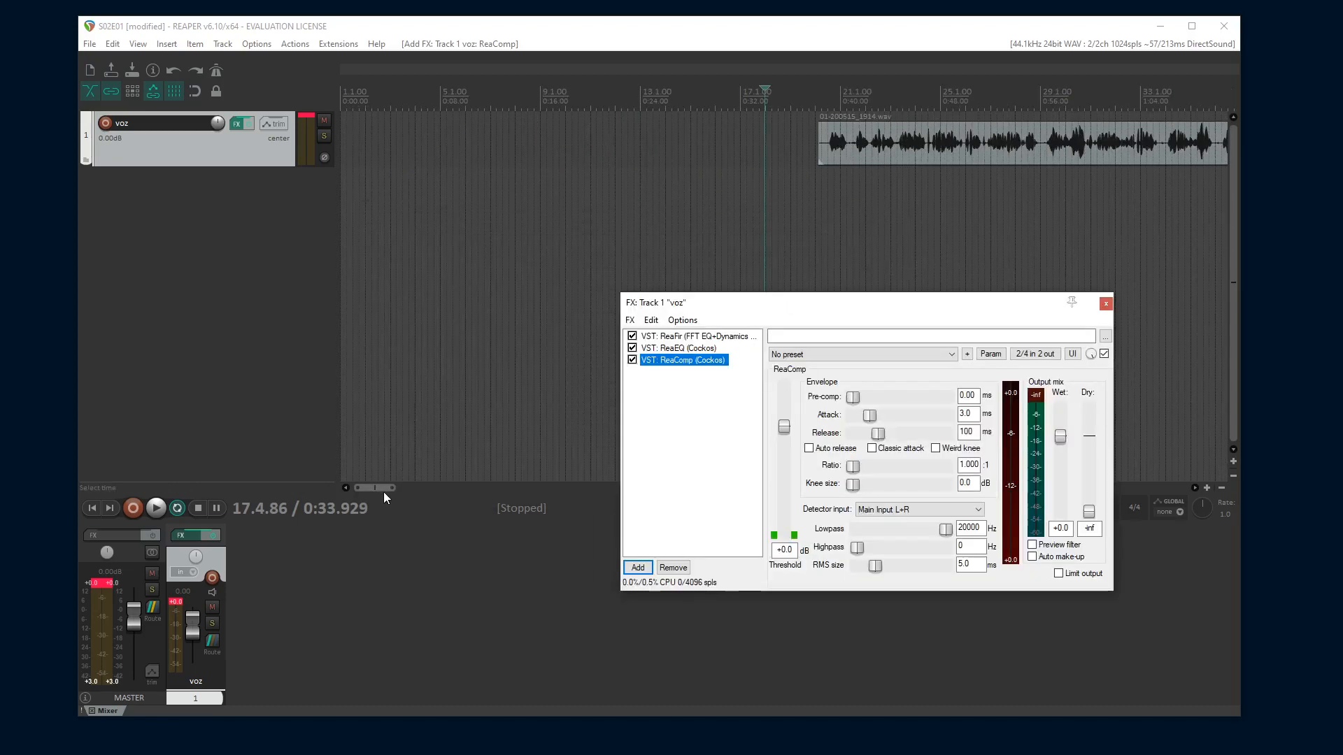
pyautogui.moveTo(383, 493); pyautogui.dragTo(397, 489)
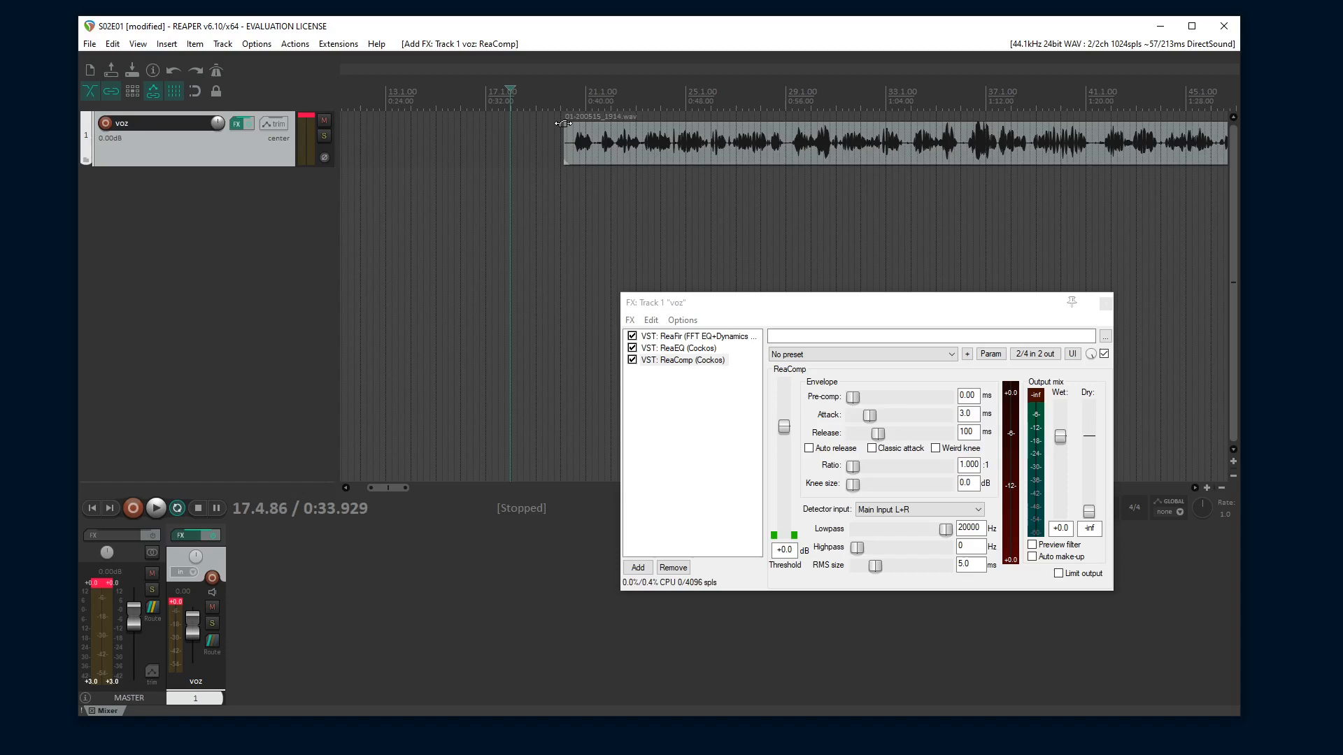
pyautogui.click(721, 360)
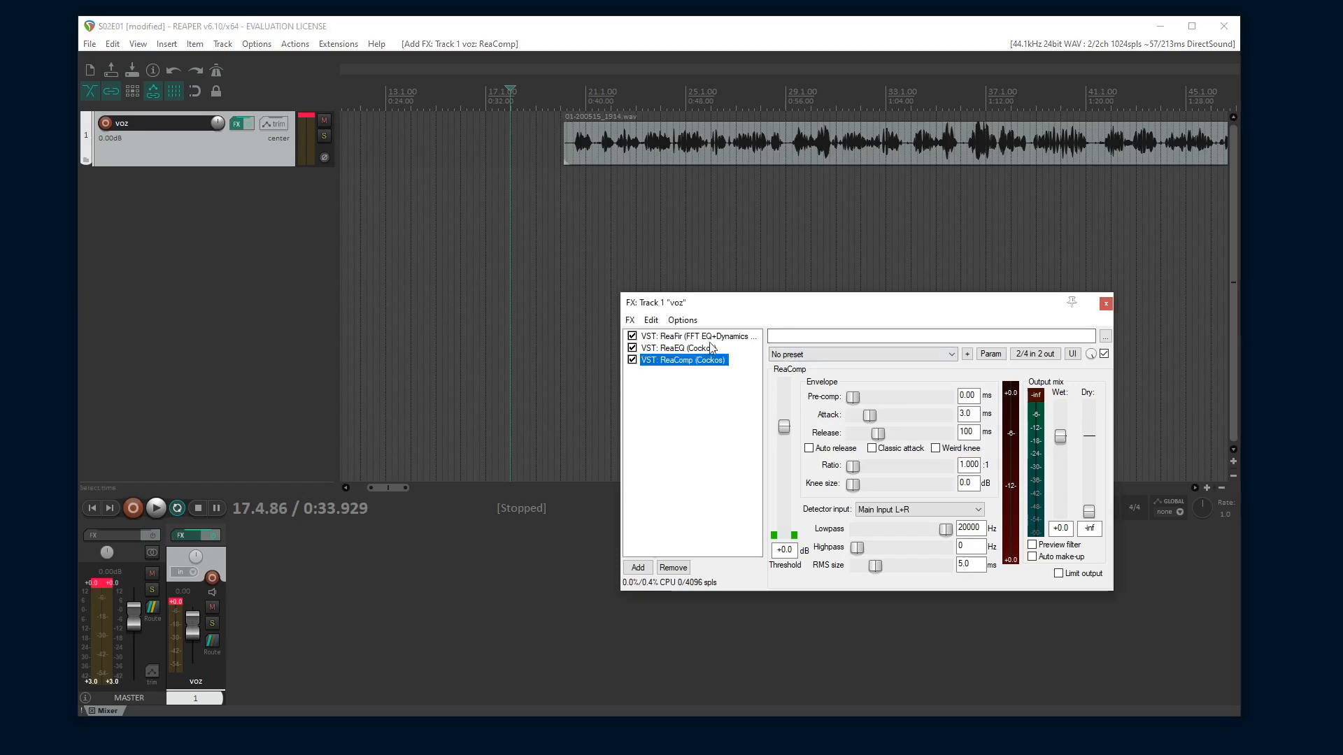
# Play the voice from the start of the first clip to audition ReaComp at its default settings, and stop playback
pyautogui.click(571, 183)
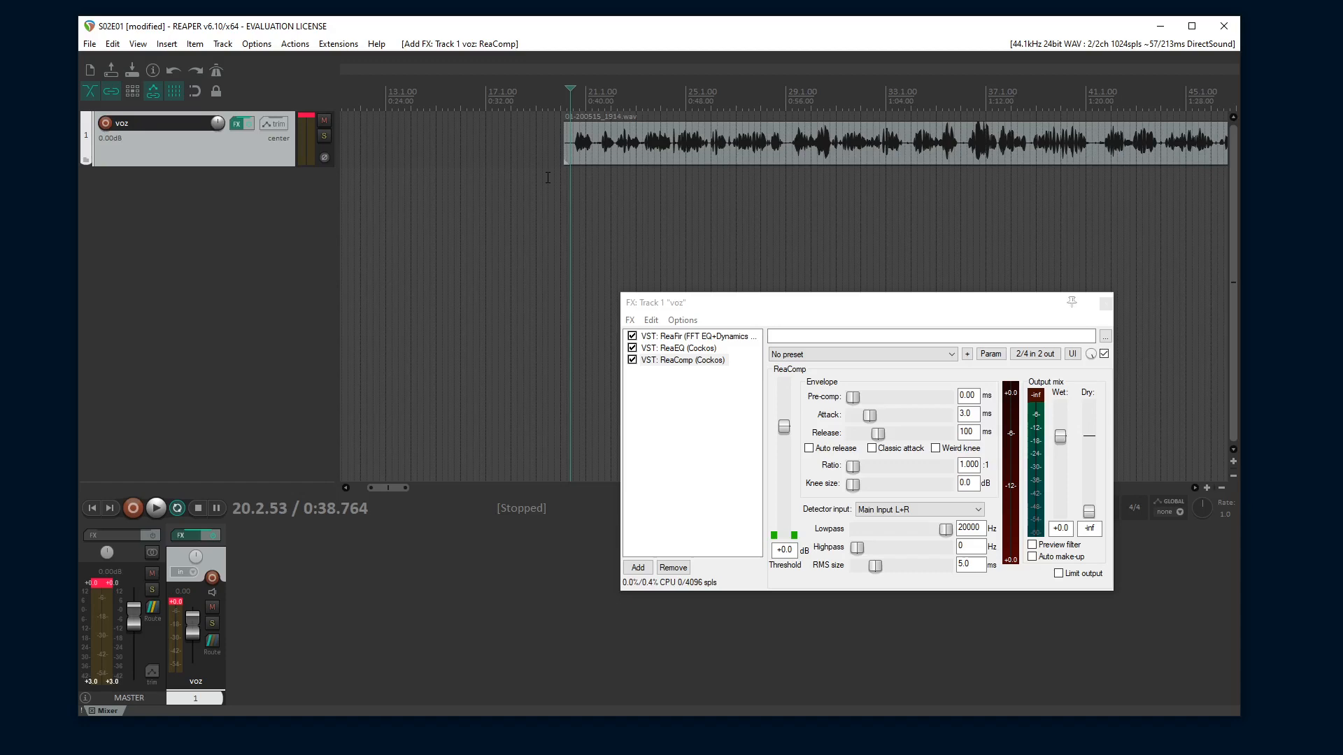
pyautogui.click(696, 360)
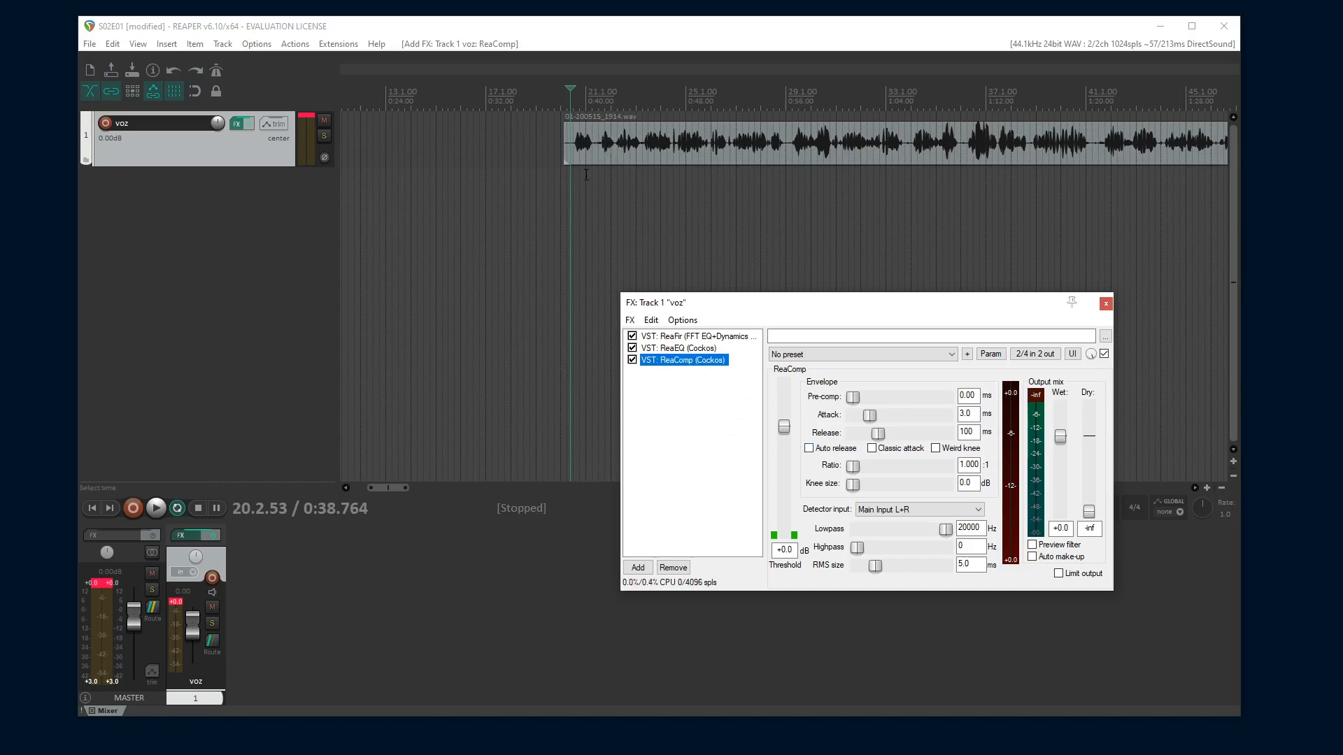
pyautogui.scroll(-5, 586, 178)
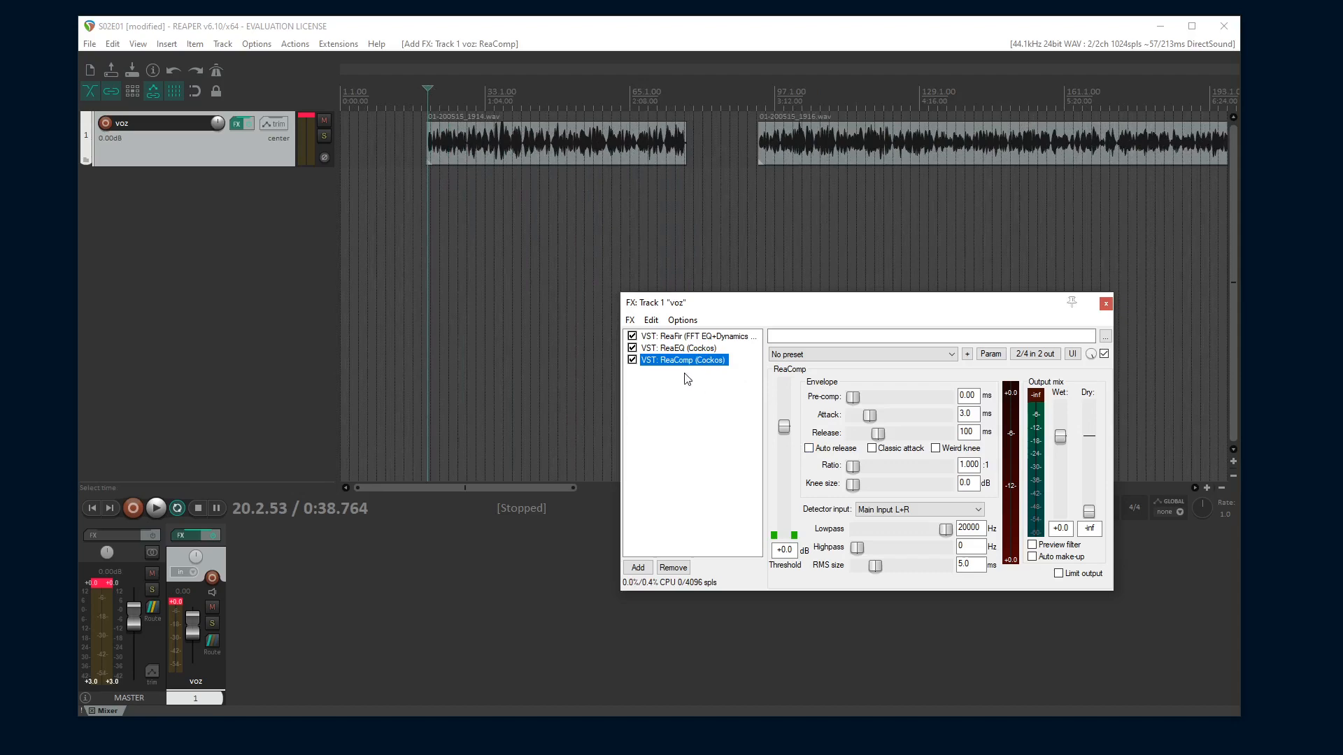
pyautogui.press('space')
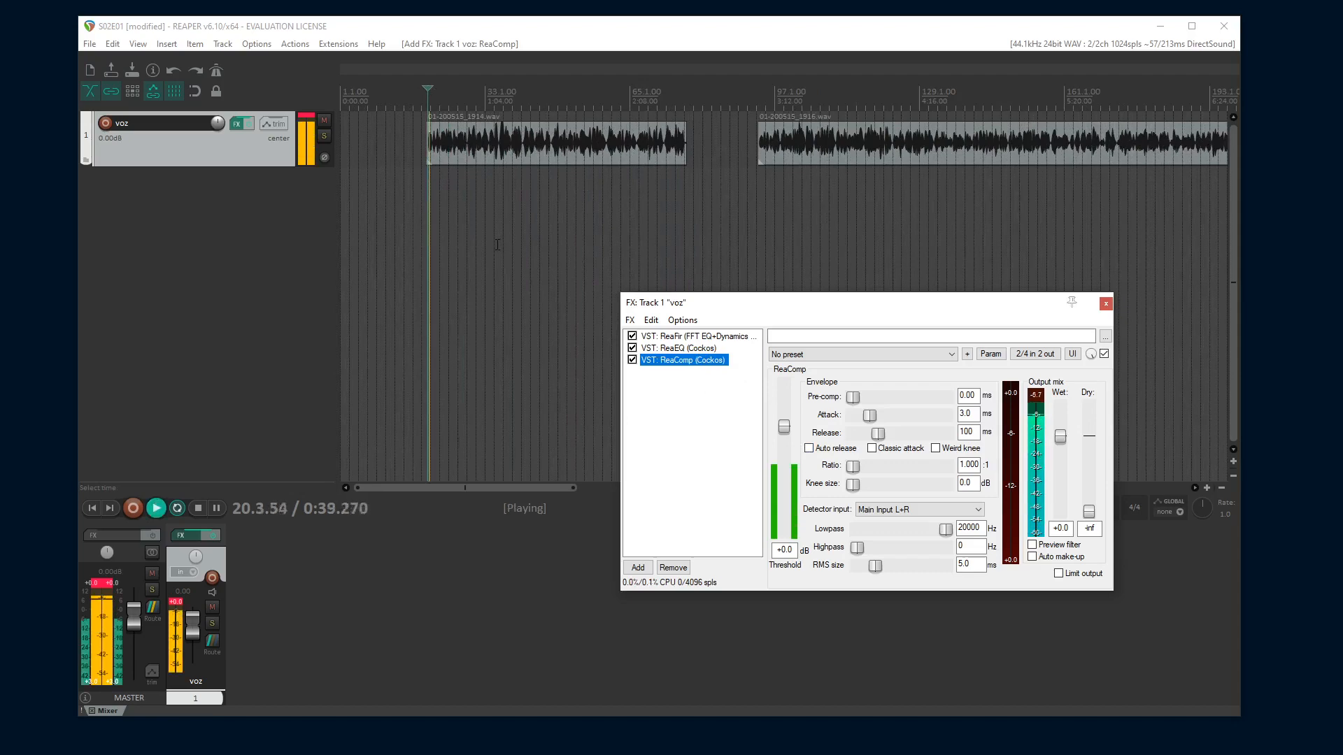
pyautogui.press('space')
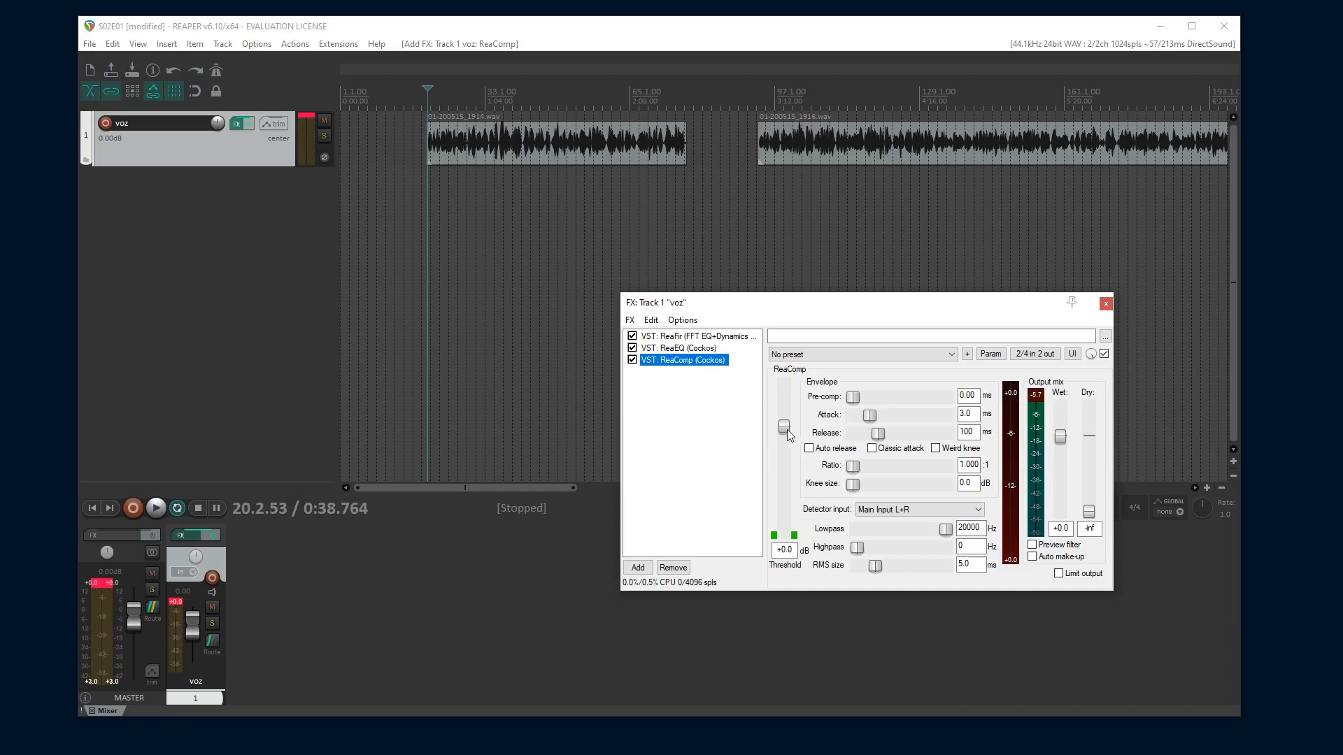
# Lower the ReaComp threshold to -22.4 dB, check it against the voice level in playback, and set the ratio to 4:1
pyautogui.moveTo(789, 435); pyautogui.dragTo(796, 492)
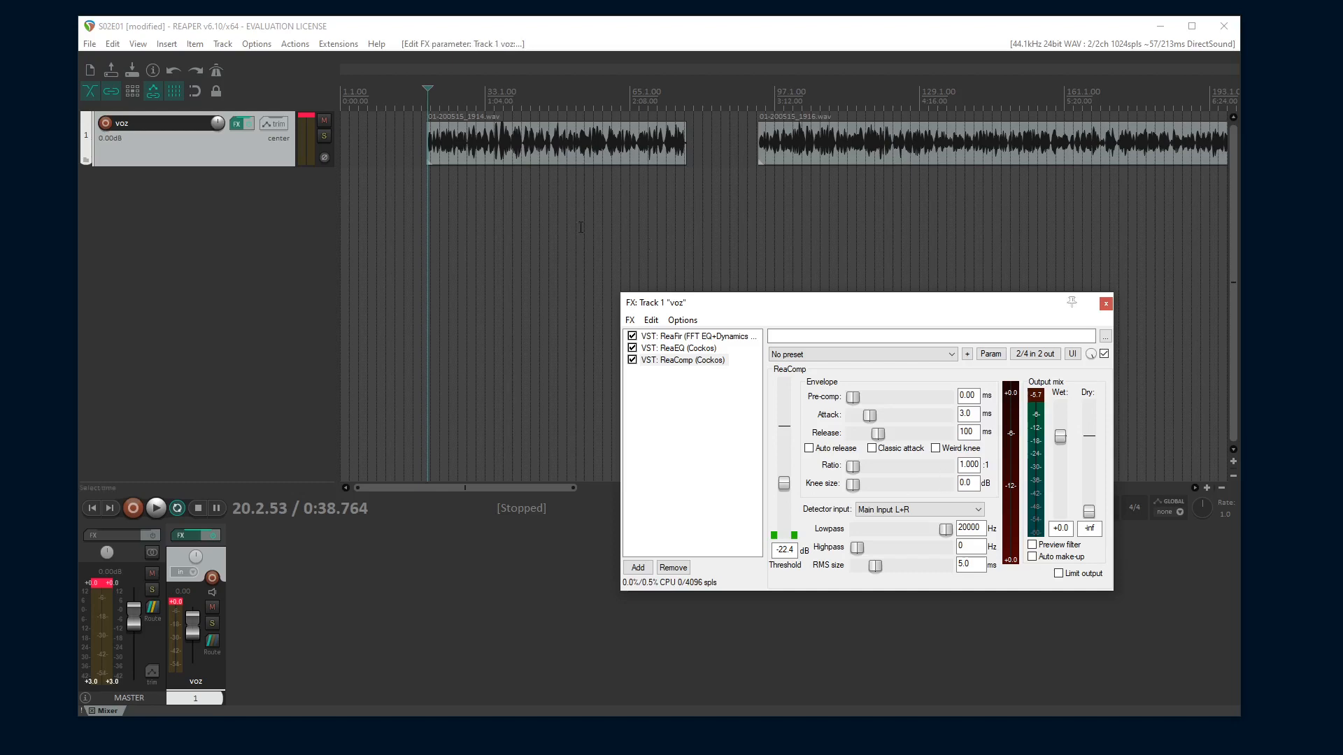
pyautogui.press('space')
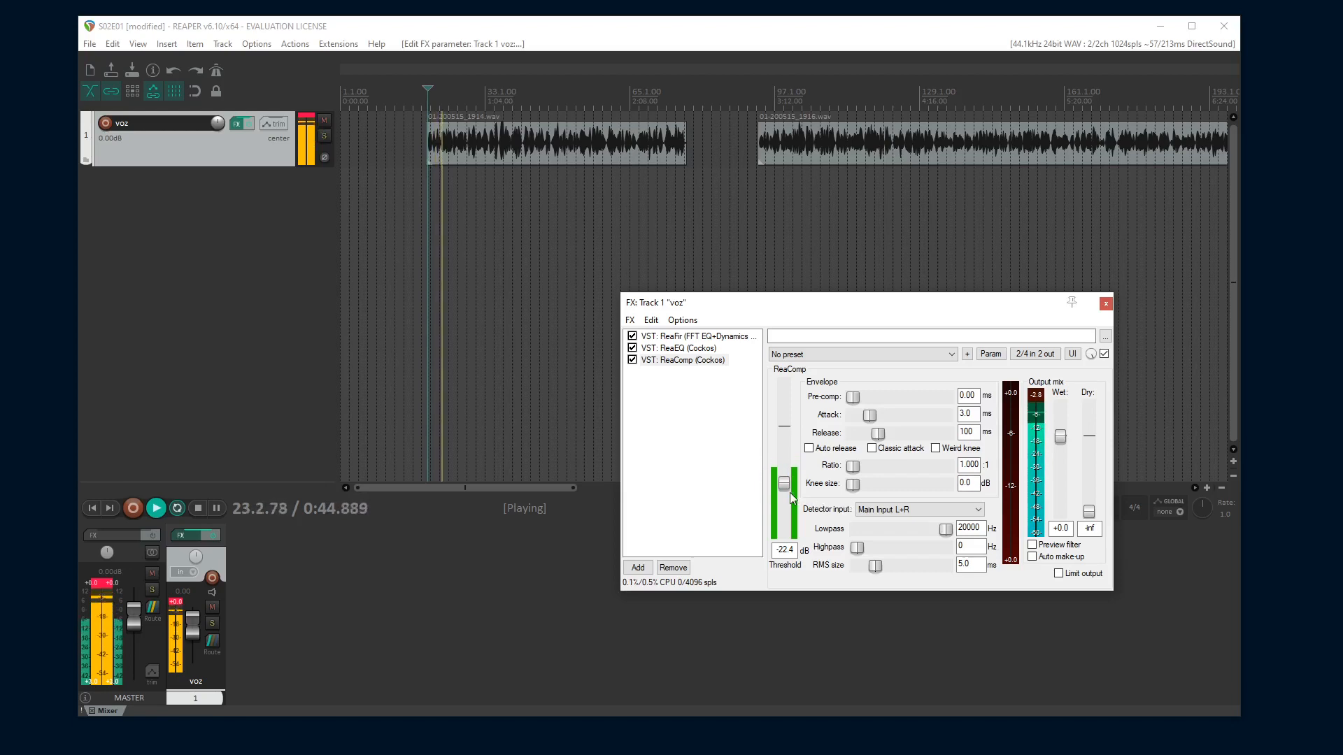
pyautogui.press('space')
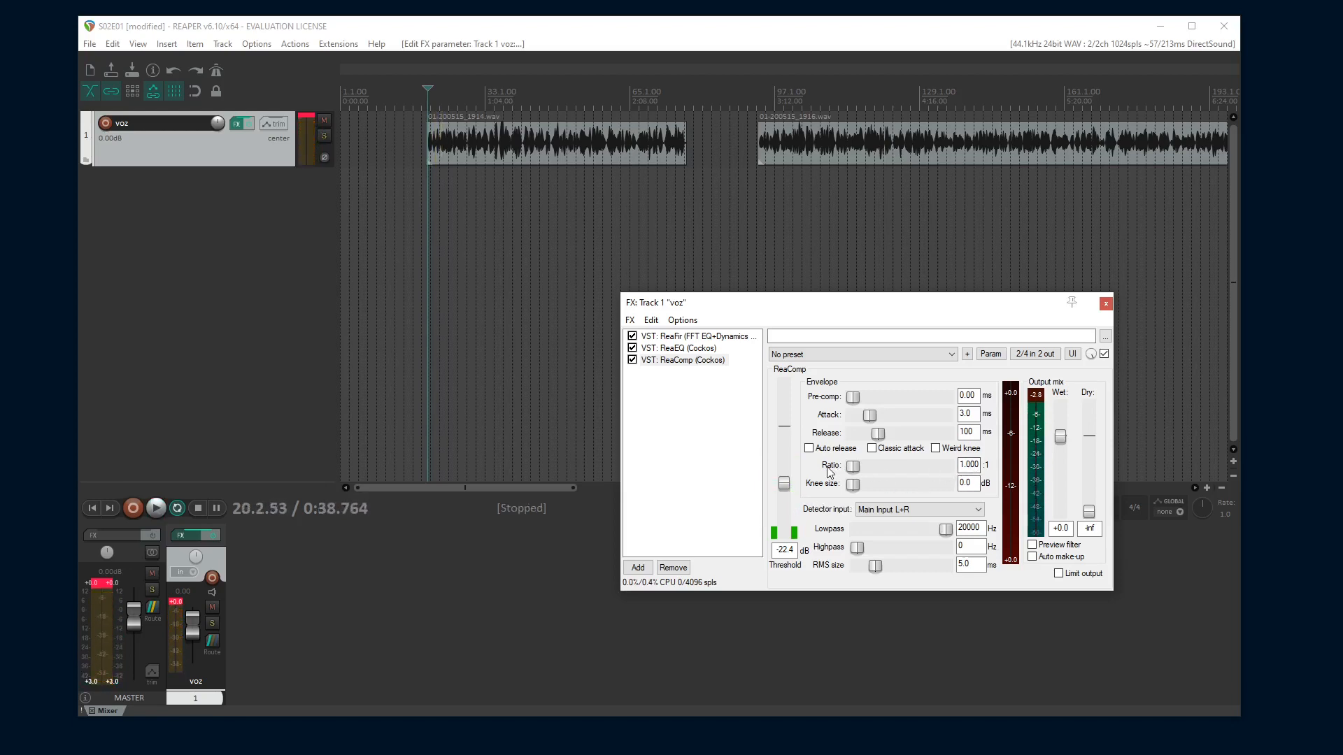
pyautogui.doubleClick(962, 464)
pyautogui.write('4')
pyautogui.hotkey('alt', 'Tab')
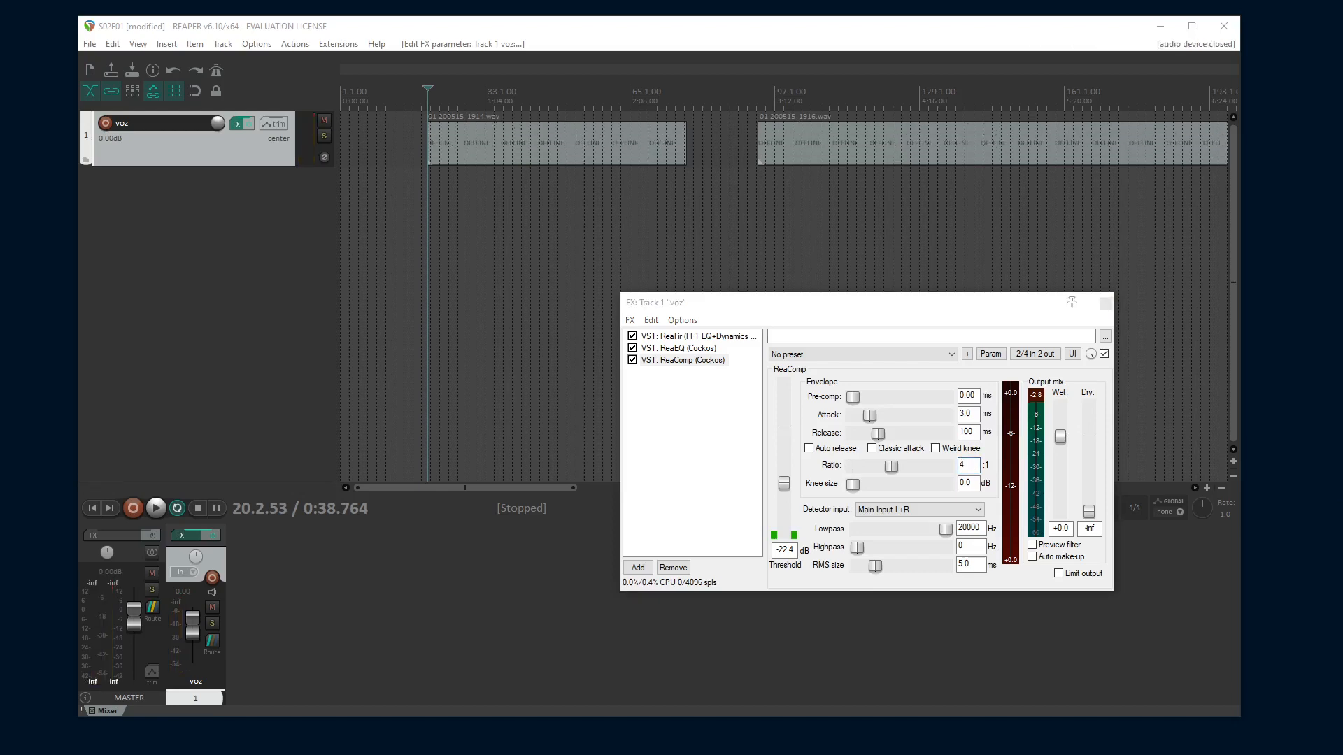
pyautogui.doubleClick(962, 431)
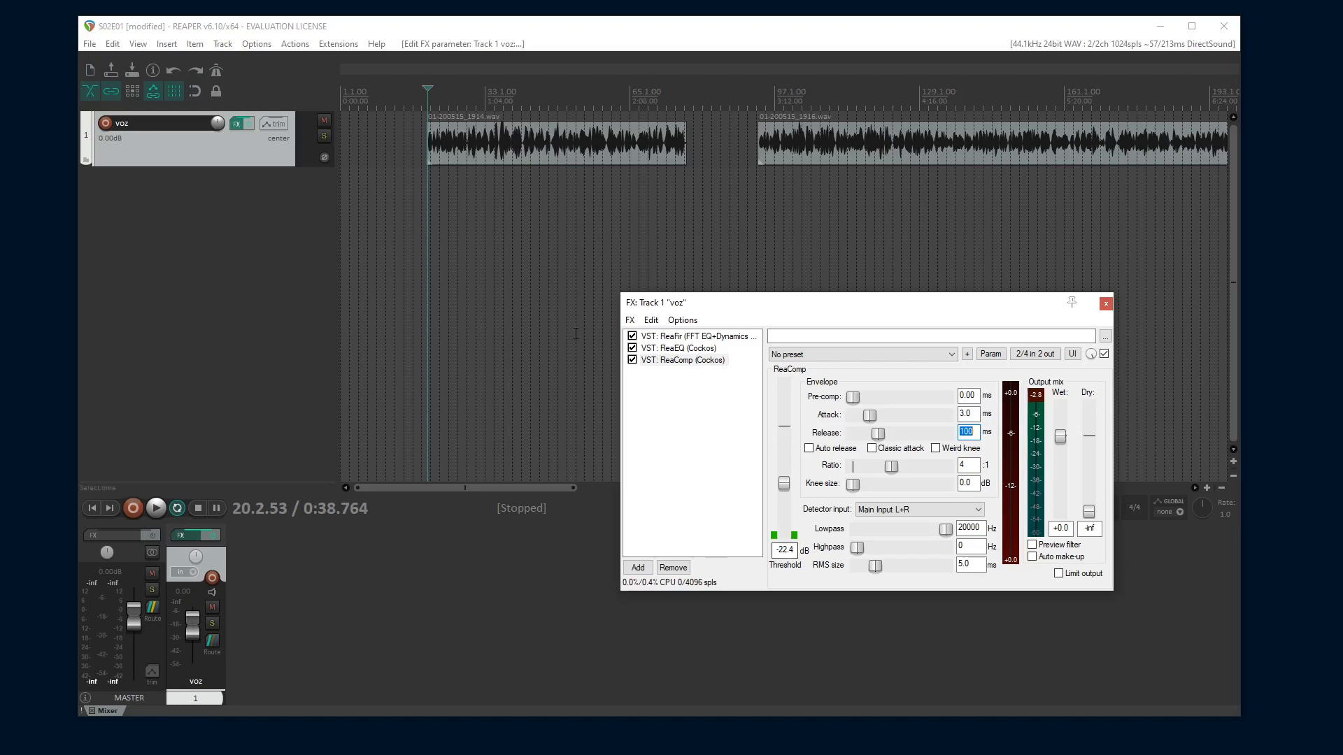
# Play the voice through the compressor and adjust the ReaComp threshold to -20.2 dB during playback
pyautogui.press('space')
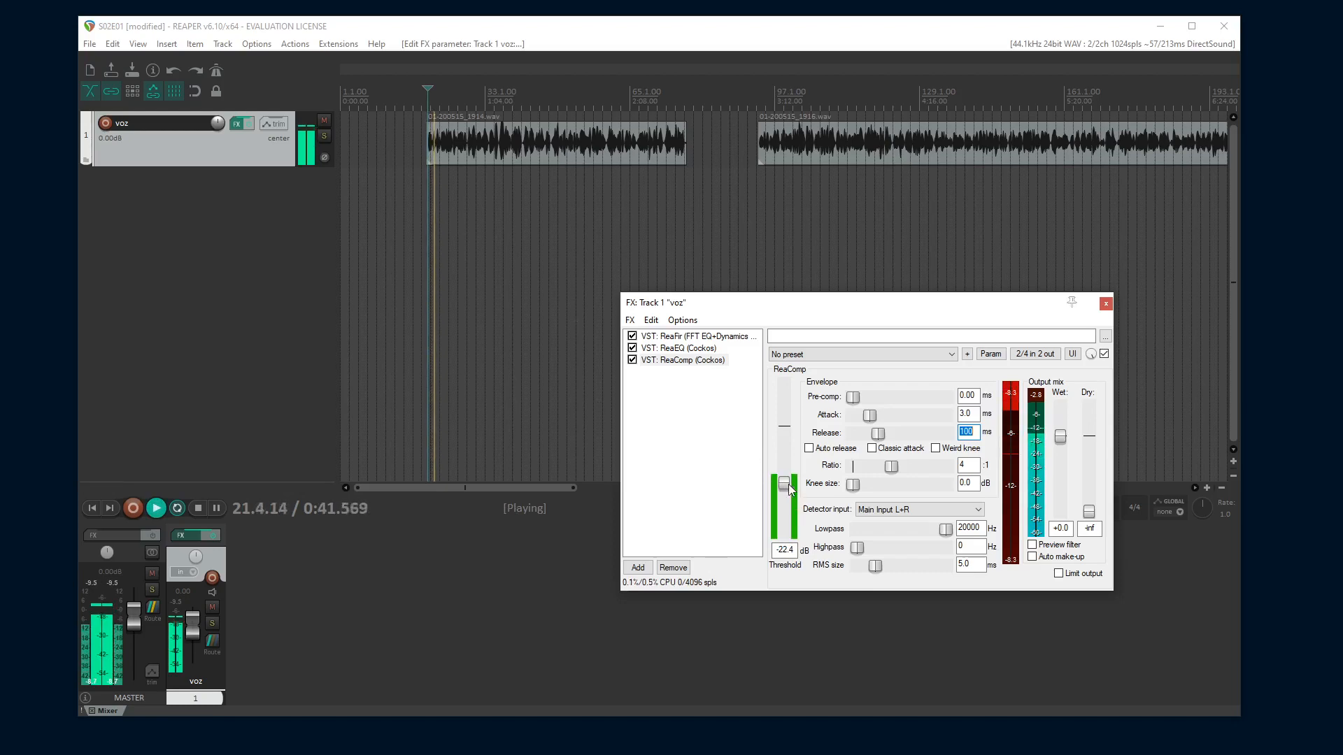
pyautogui.press('space')
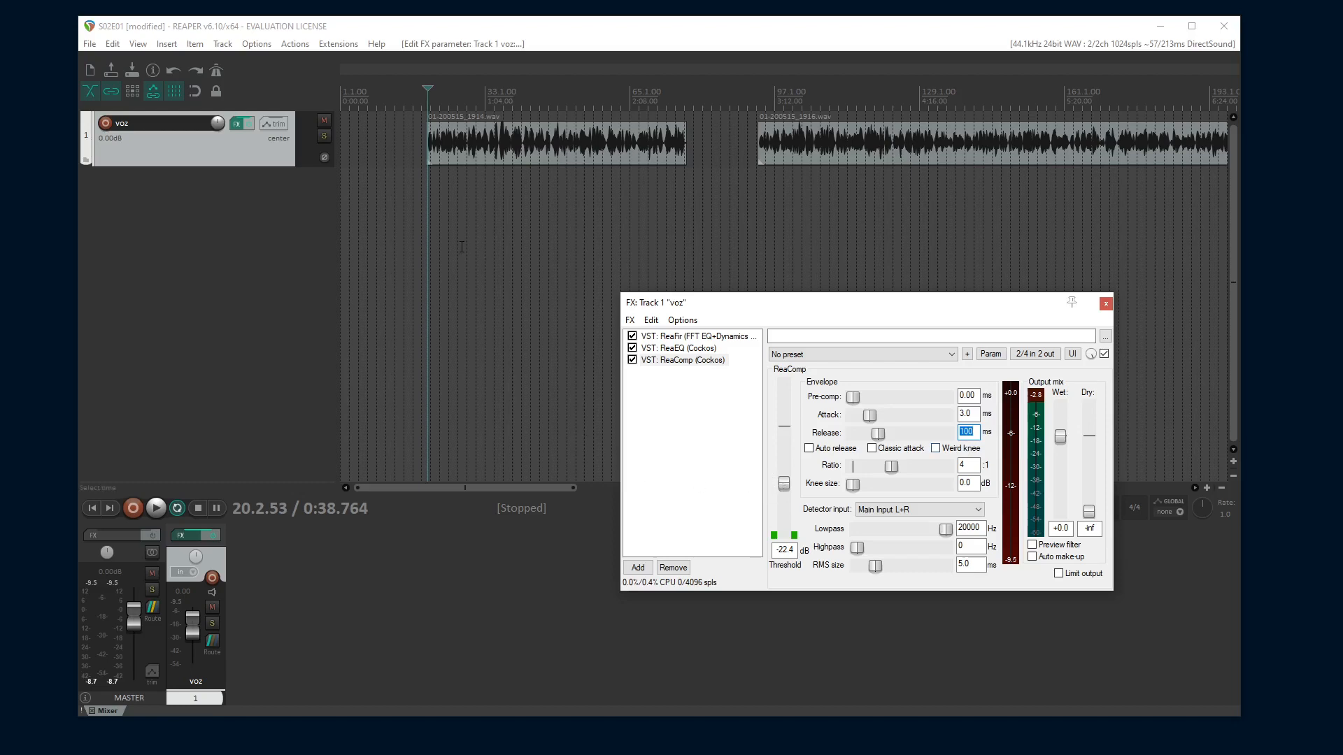
pyautogui.press('space')
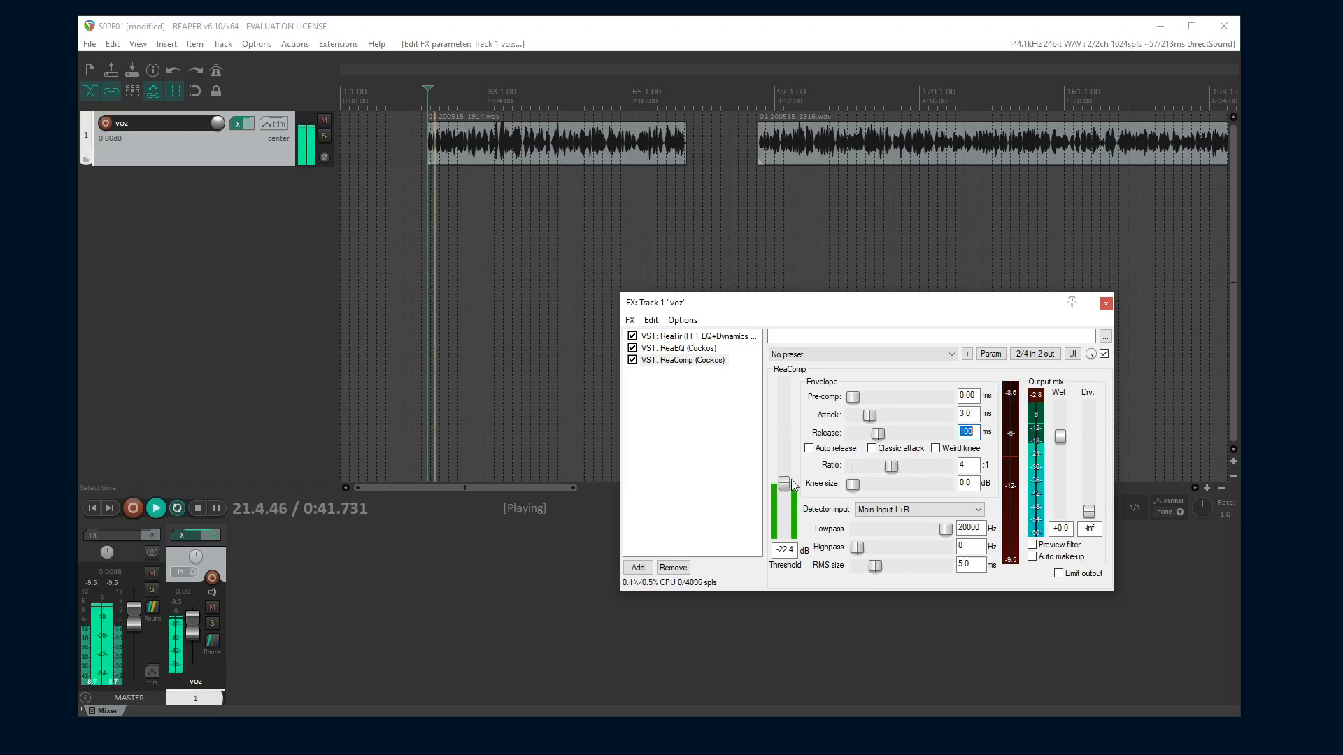
pyautogui.moveTo(784, 484); pyautogui.dragTo(791, 483)
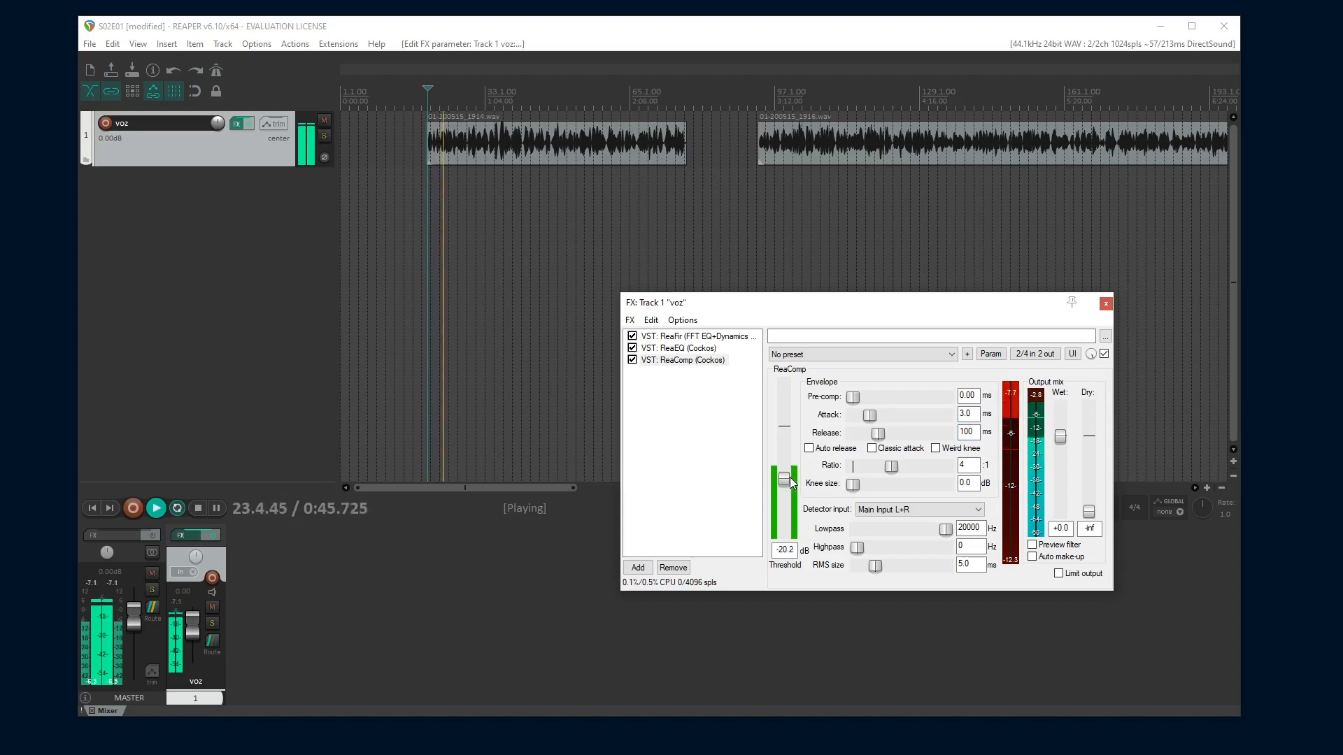
# Compare the voice with ReaComp bypassed and enabled several times during playback from the clip's start, leaving it enabled
pyautogui.click(632, 360)
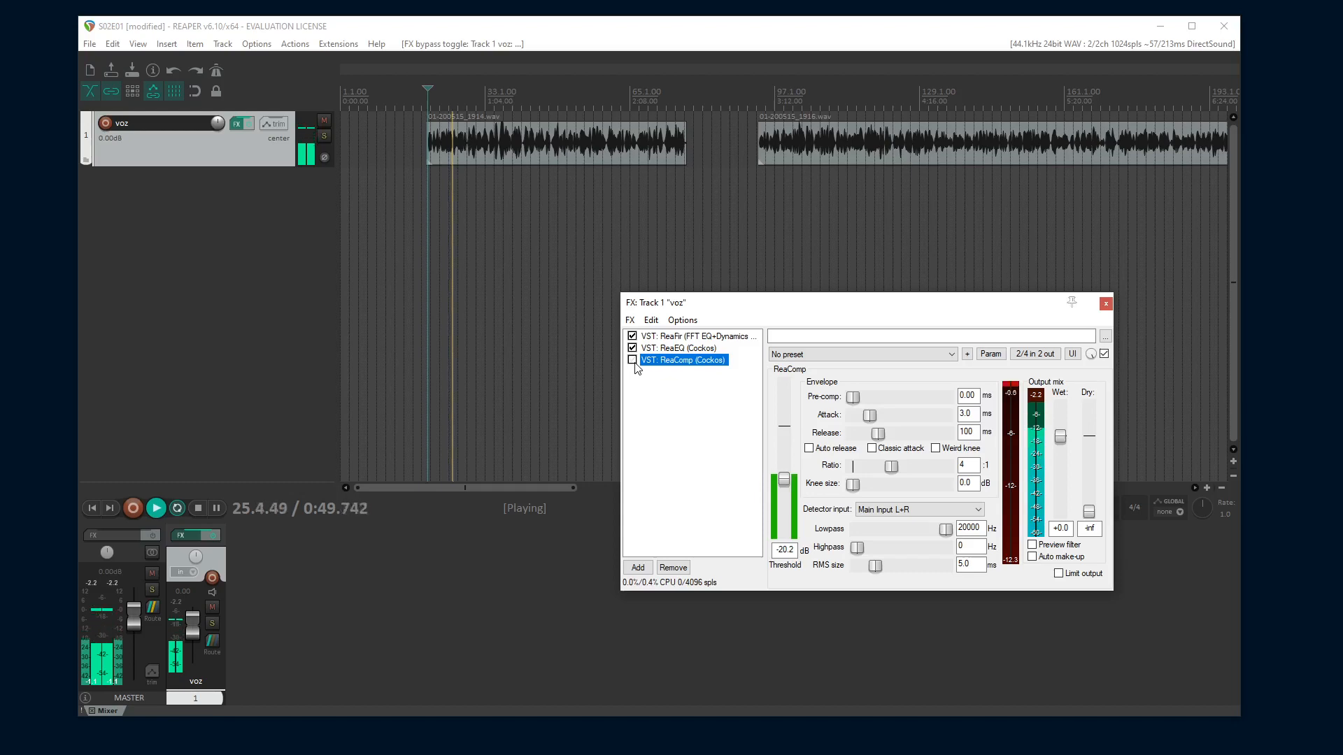
pyautogui.press('space')
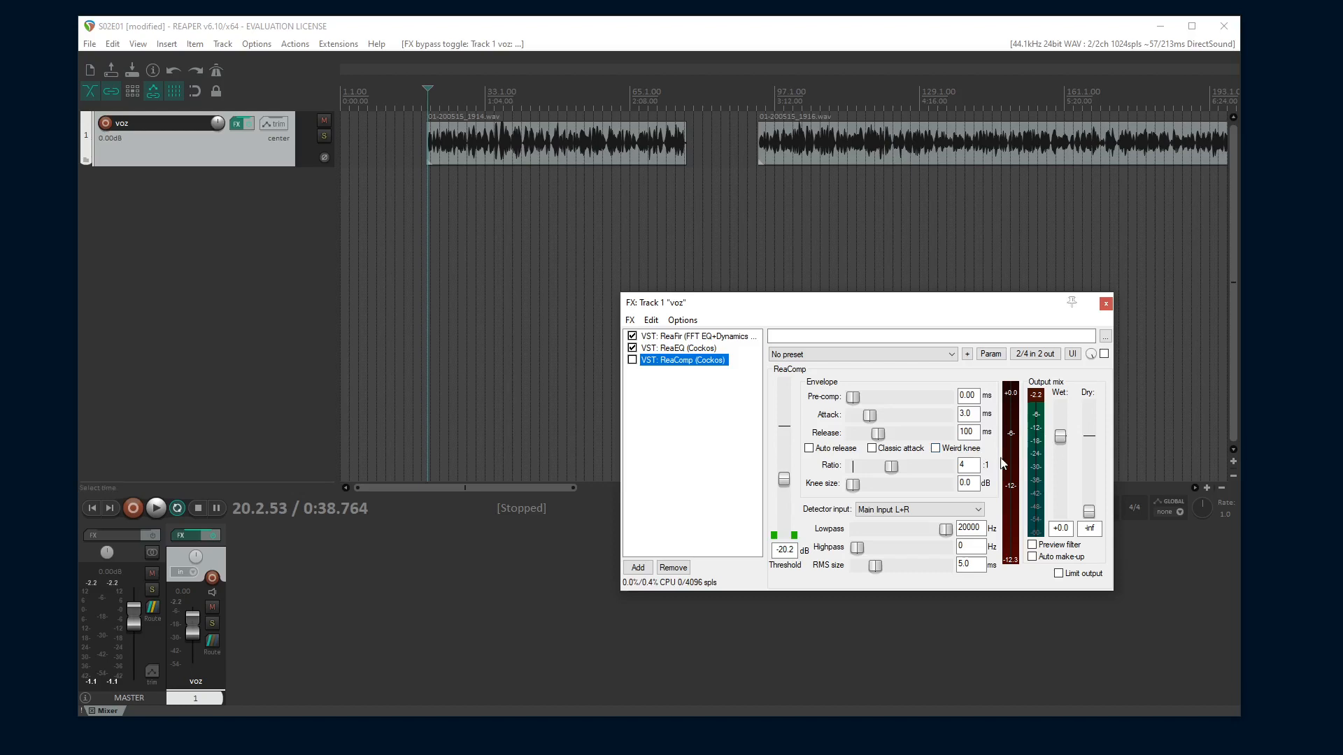
pyautogui.press('space')
pyautogui.click(633, 360)
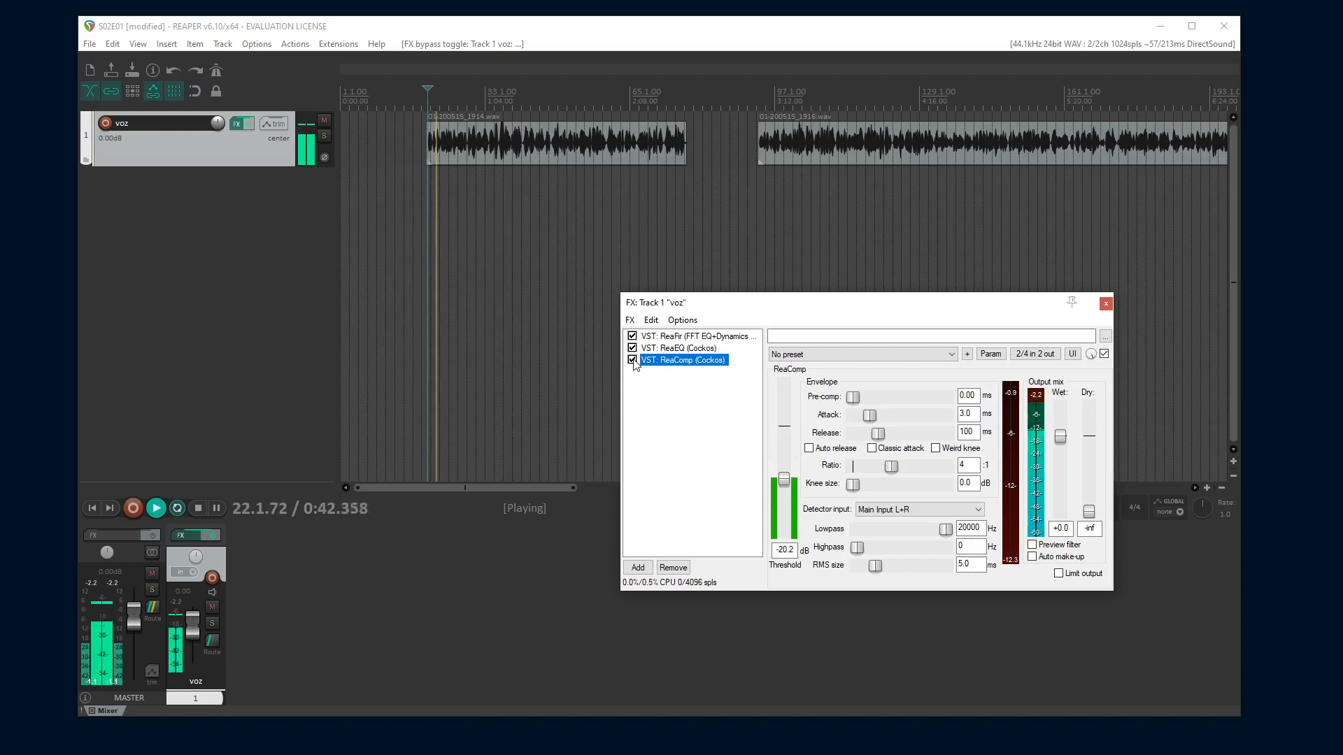
pyautogui.click(633, 360)
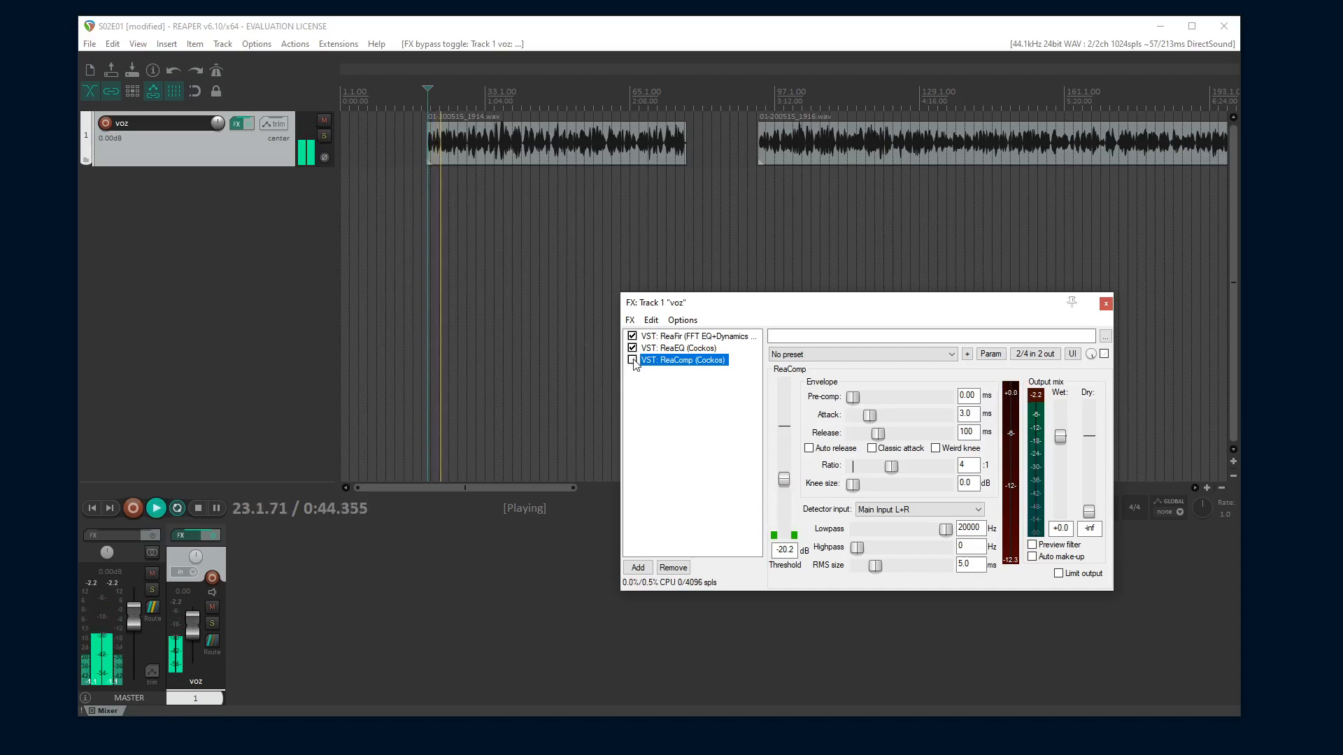
pyautogui.click(632, 360)
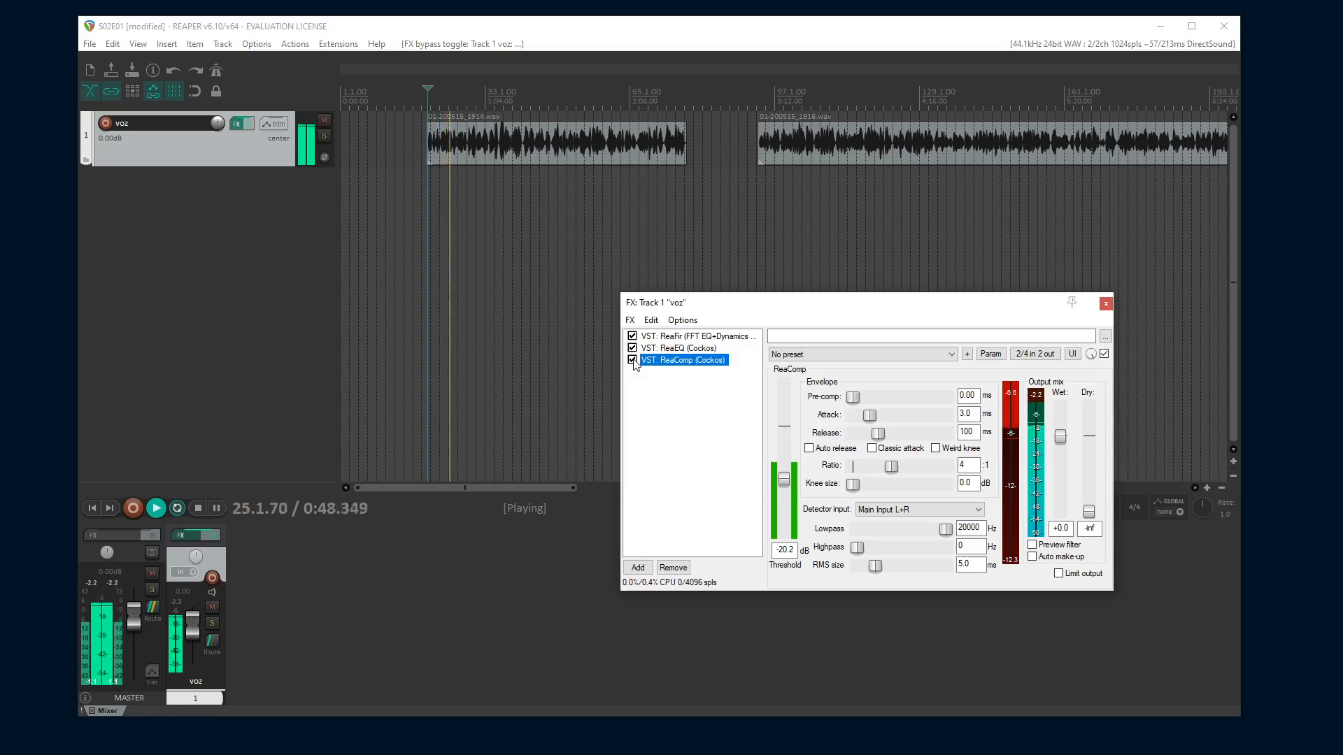
pyautogui.click(633, 361)
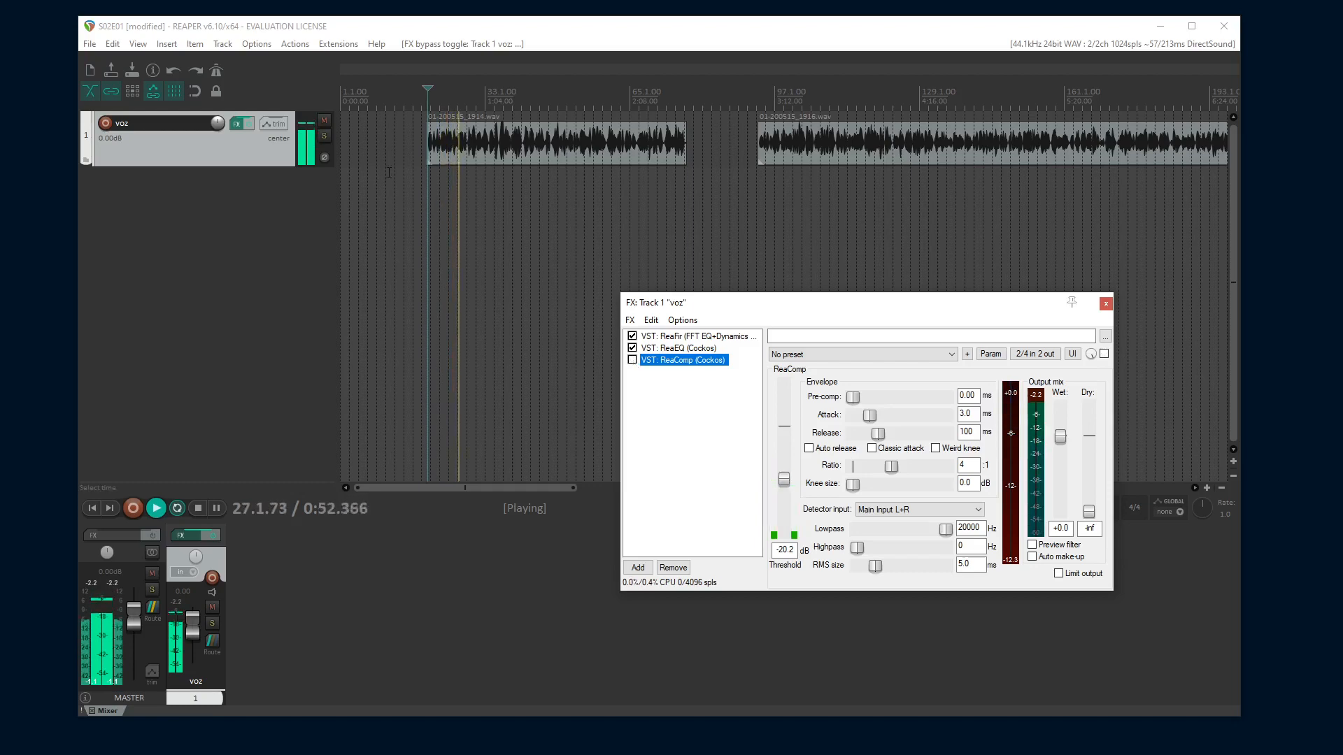
pyautogui.click(633, 360)
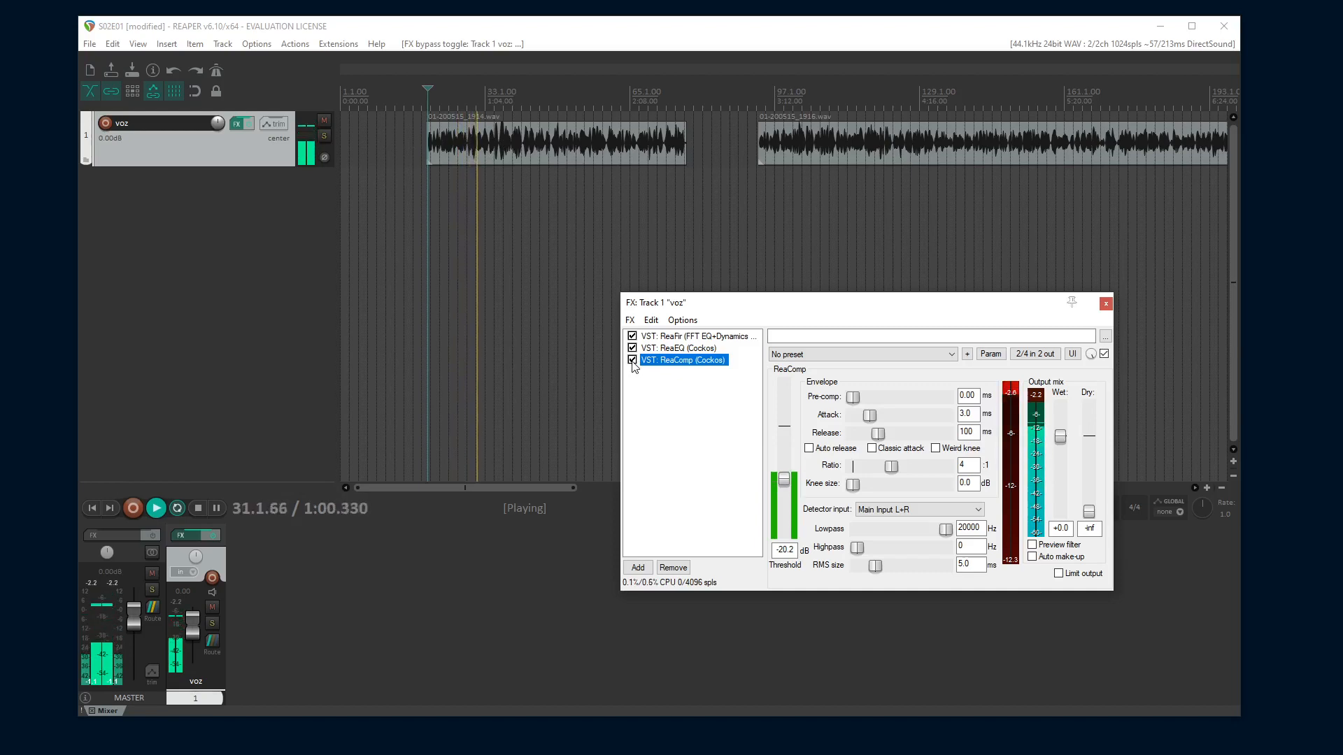
pyautogui.click(633, 361)
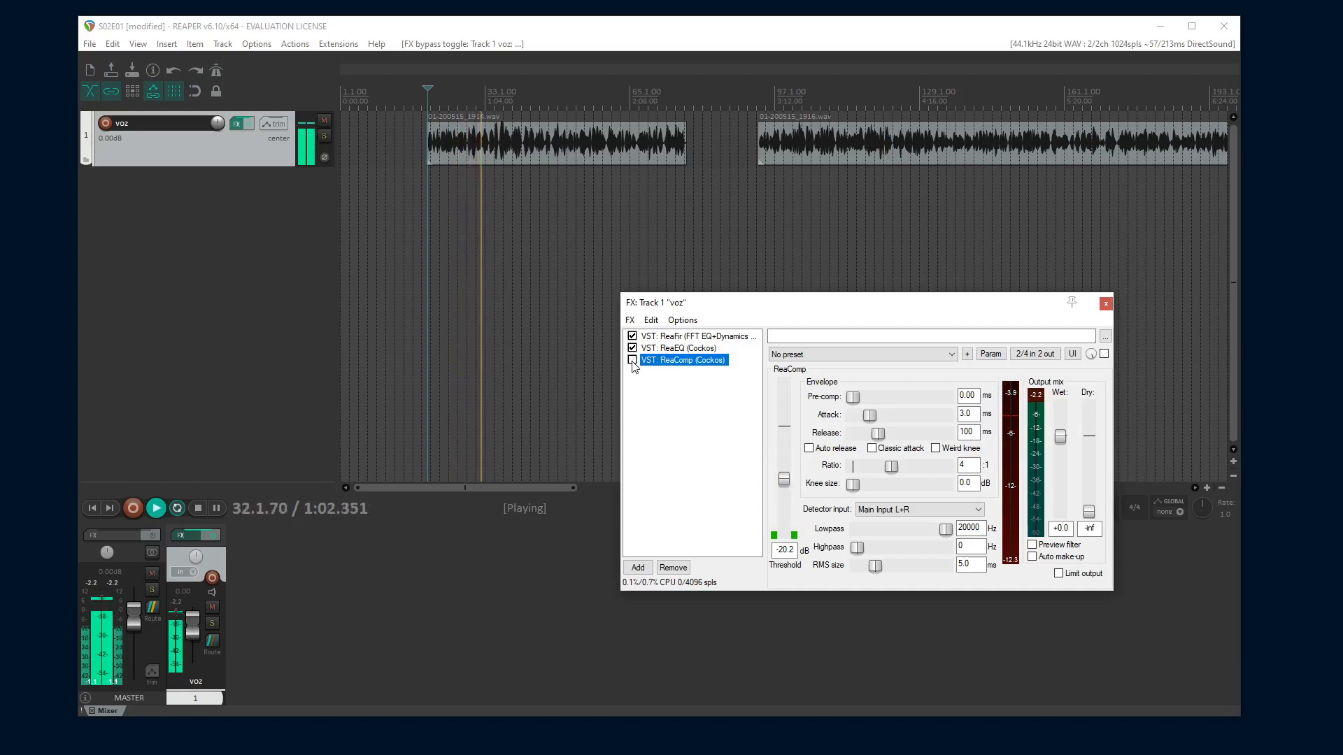
pyautogui.click(632, 360)
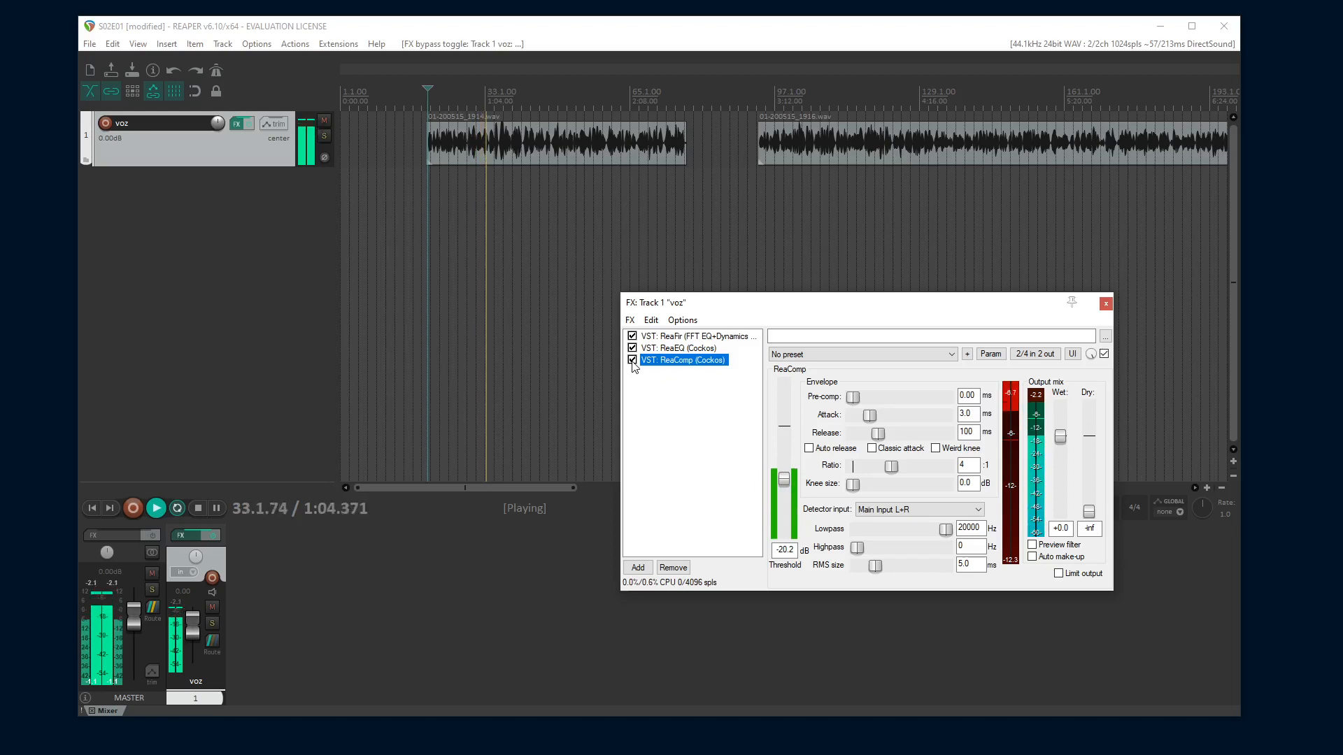
pyautogui.click(633, 361)
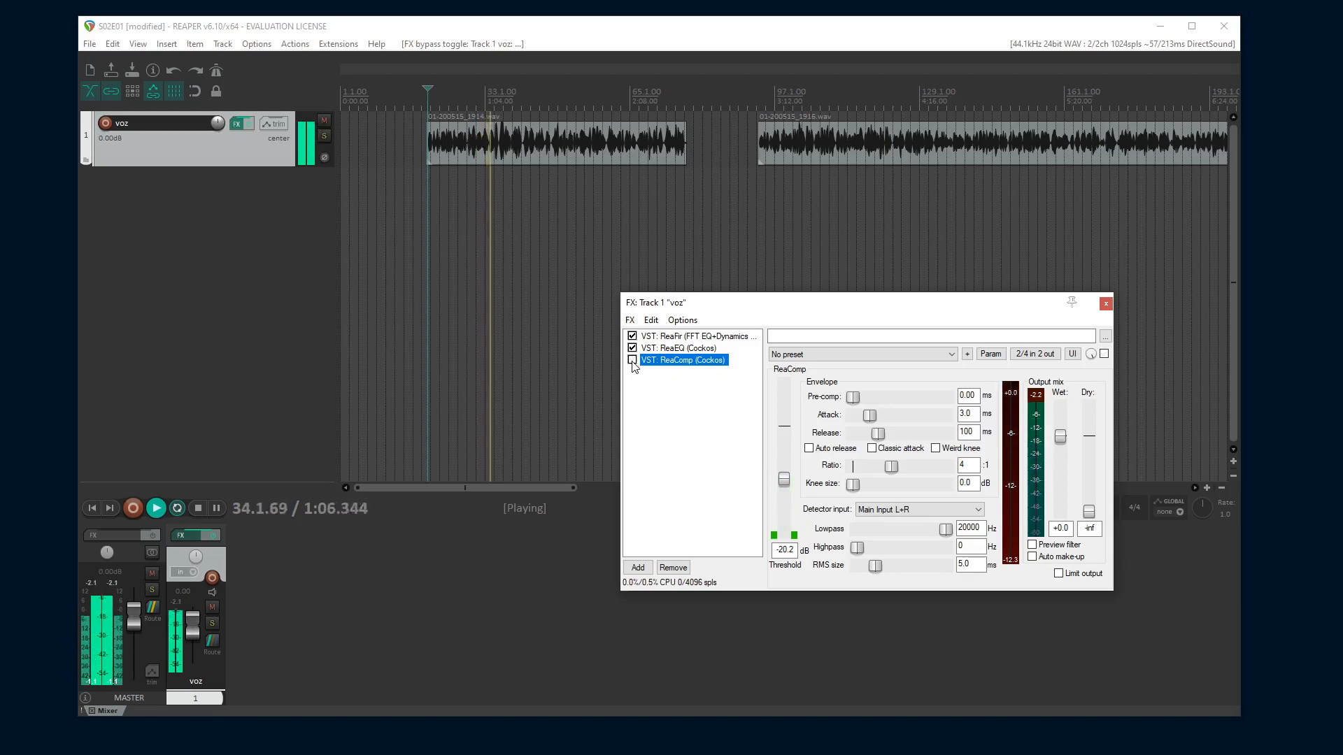
pyautogui.click(632, 360)
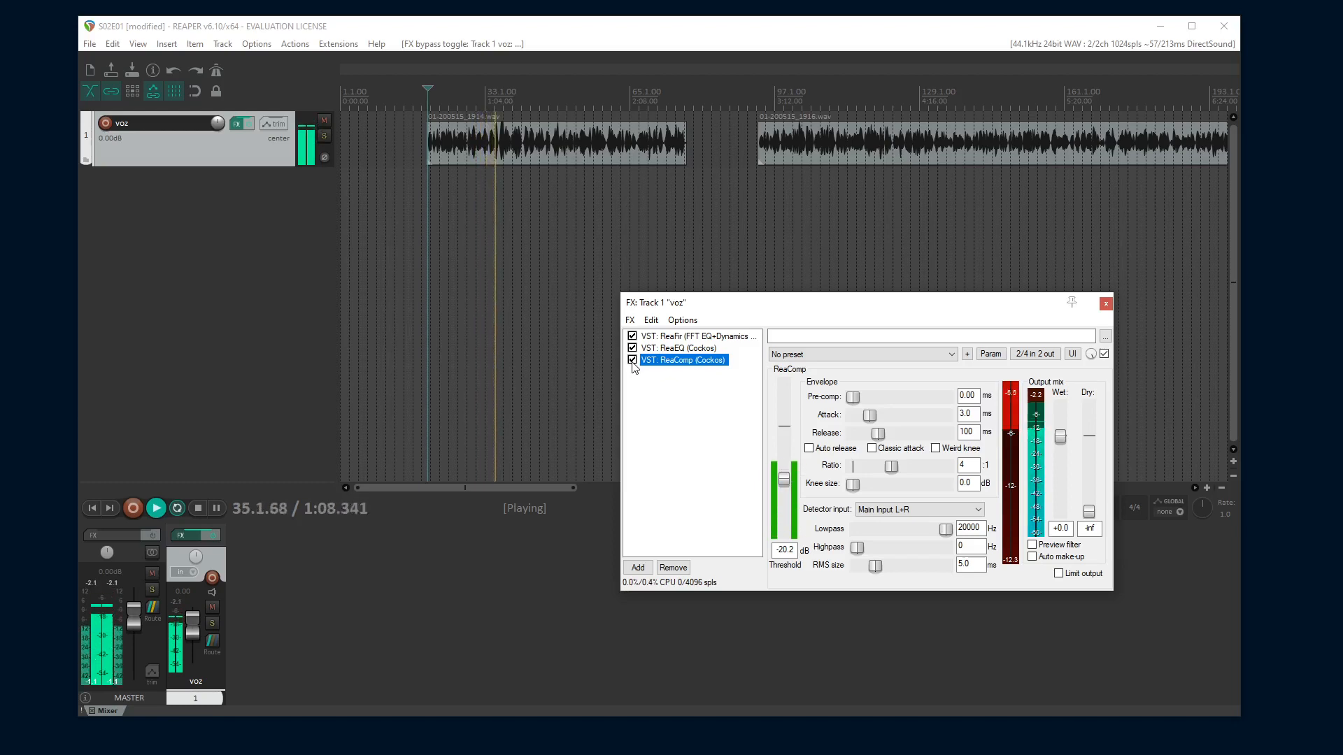
pyautogui.click(632, 360)
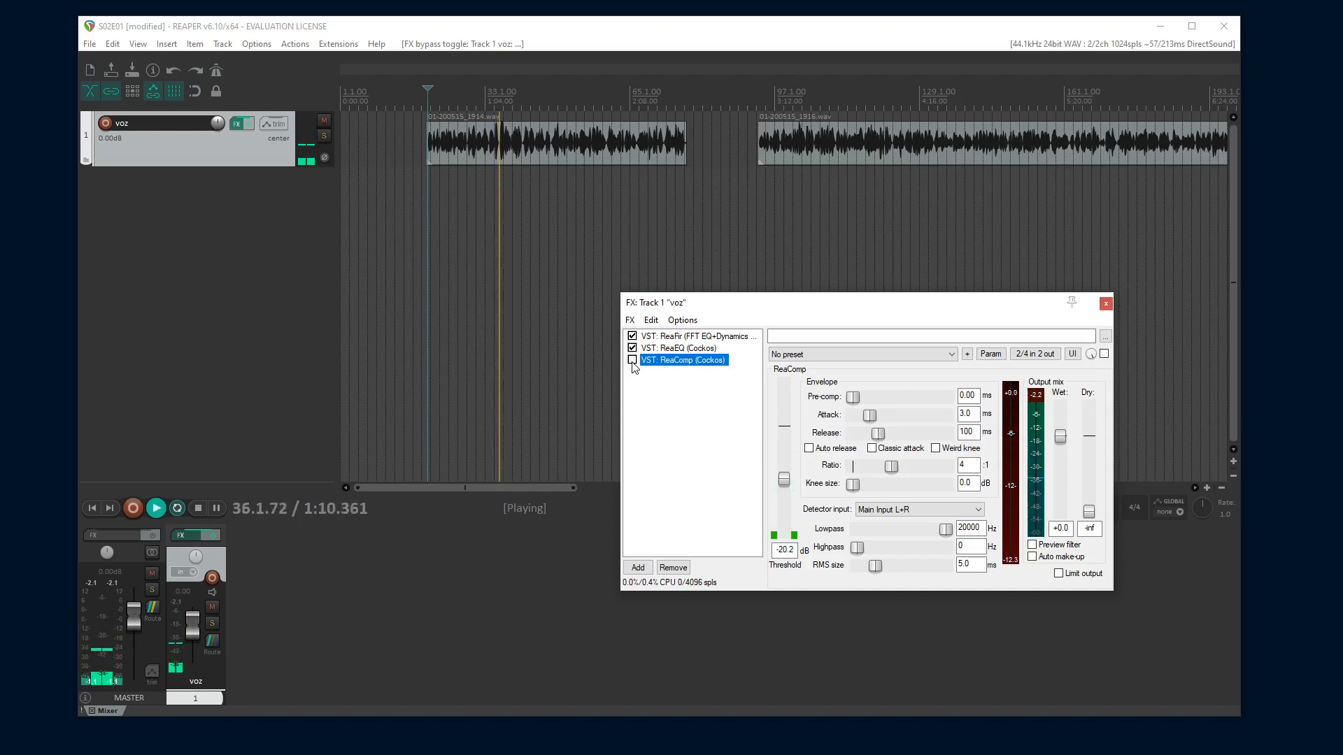
pyautogui.click(633, 360)
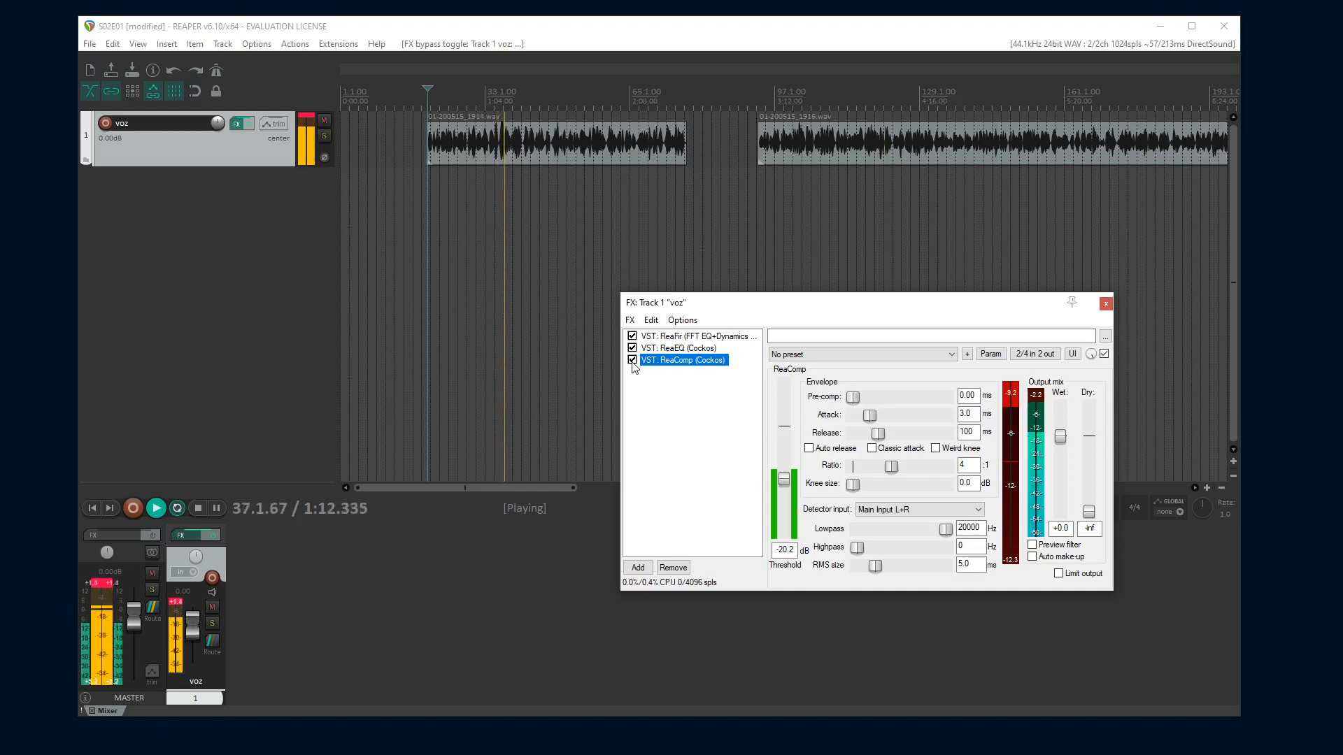
# Replay the loud passage from about 1:08.9, bypass ReaComp, and stop playback
pyautogui.click(497, 166)
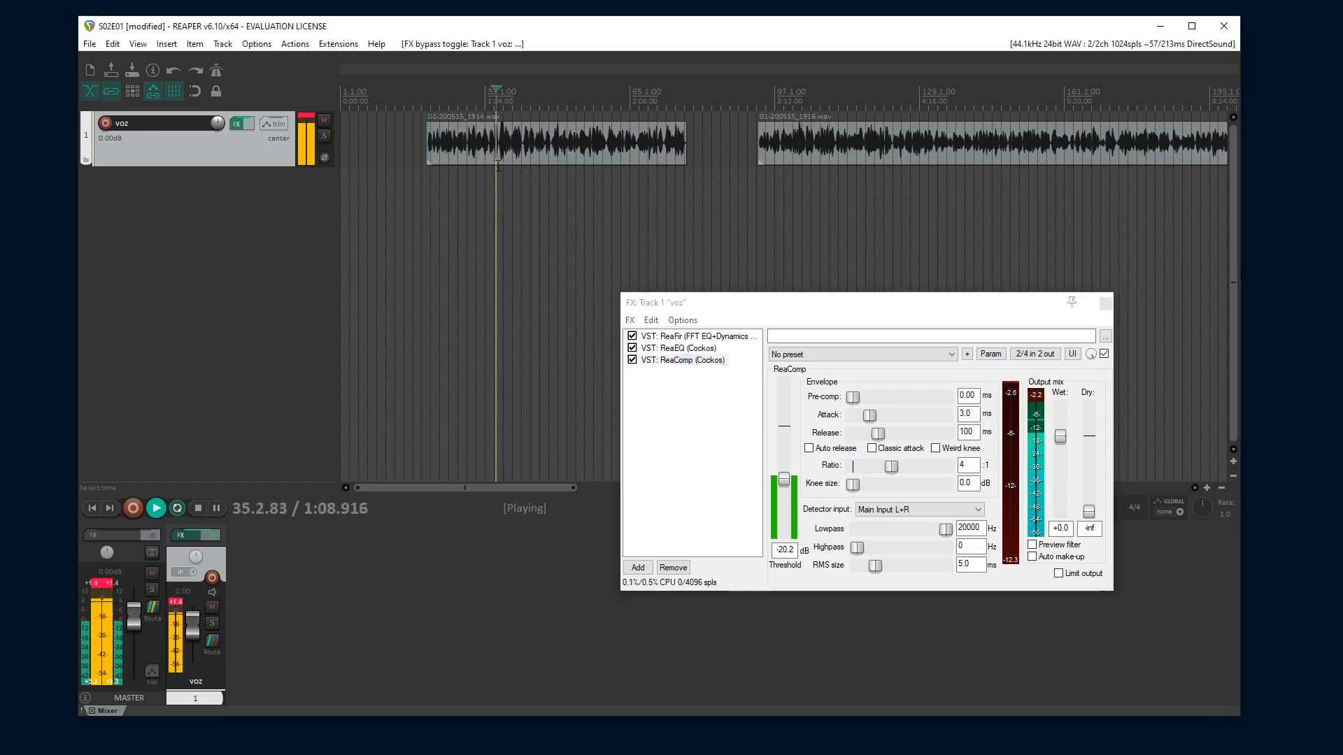
pyautogui.click(633, 362)
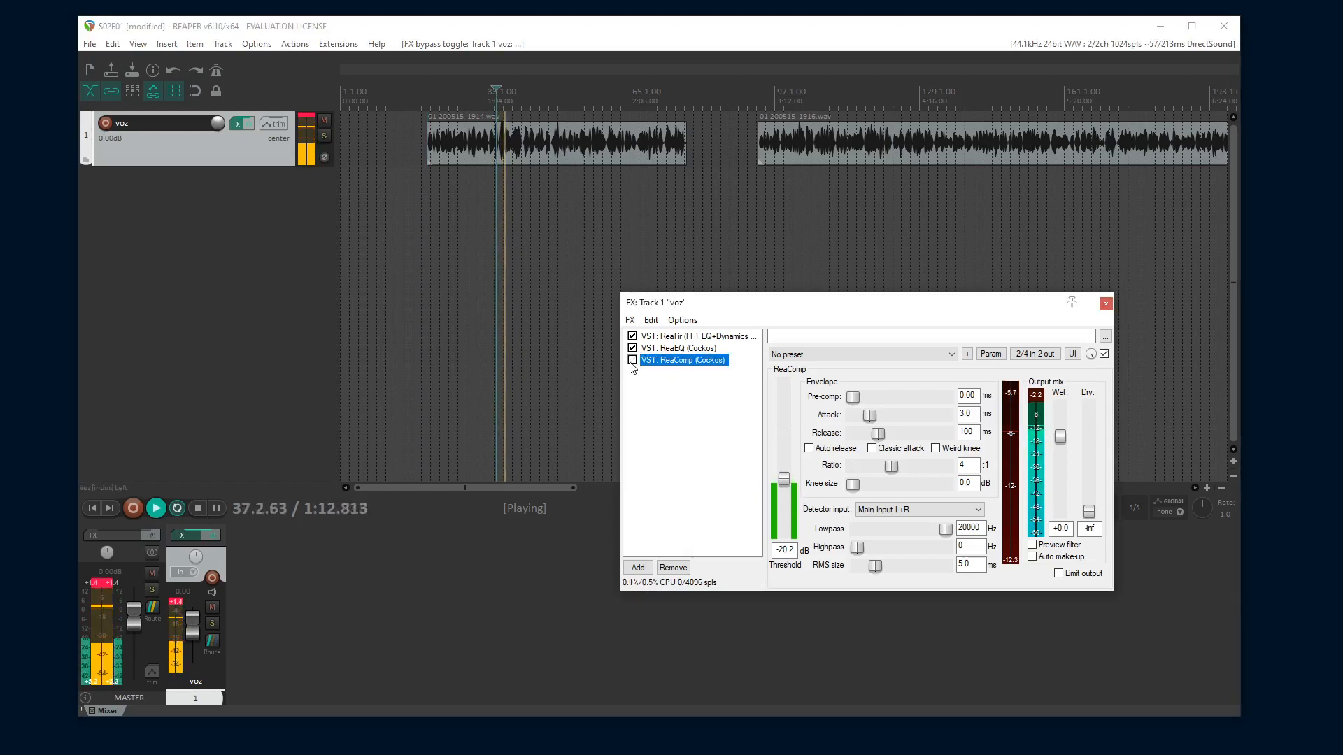
pyautogui.press('space')
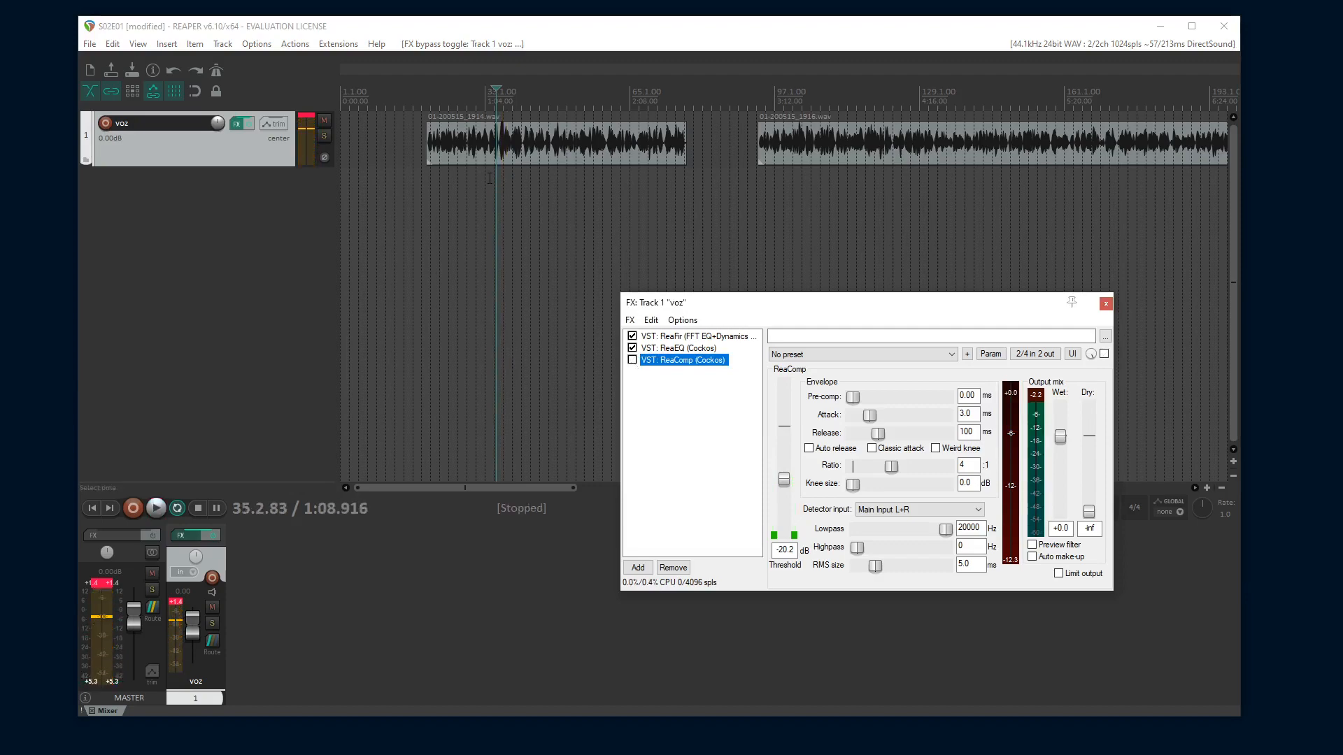
# Make a time selection over the loud passage starting at about 1:09.6 and place the edit cursor just before it
pyautogui.click(500, 170)
pyautogui.scroll(2, 530, 132)
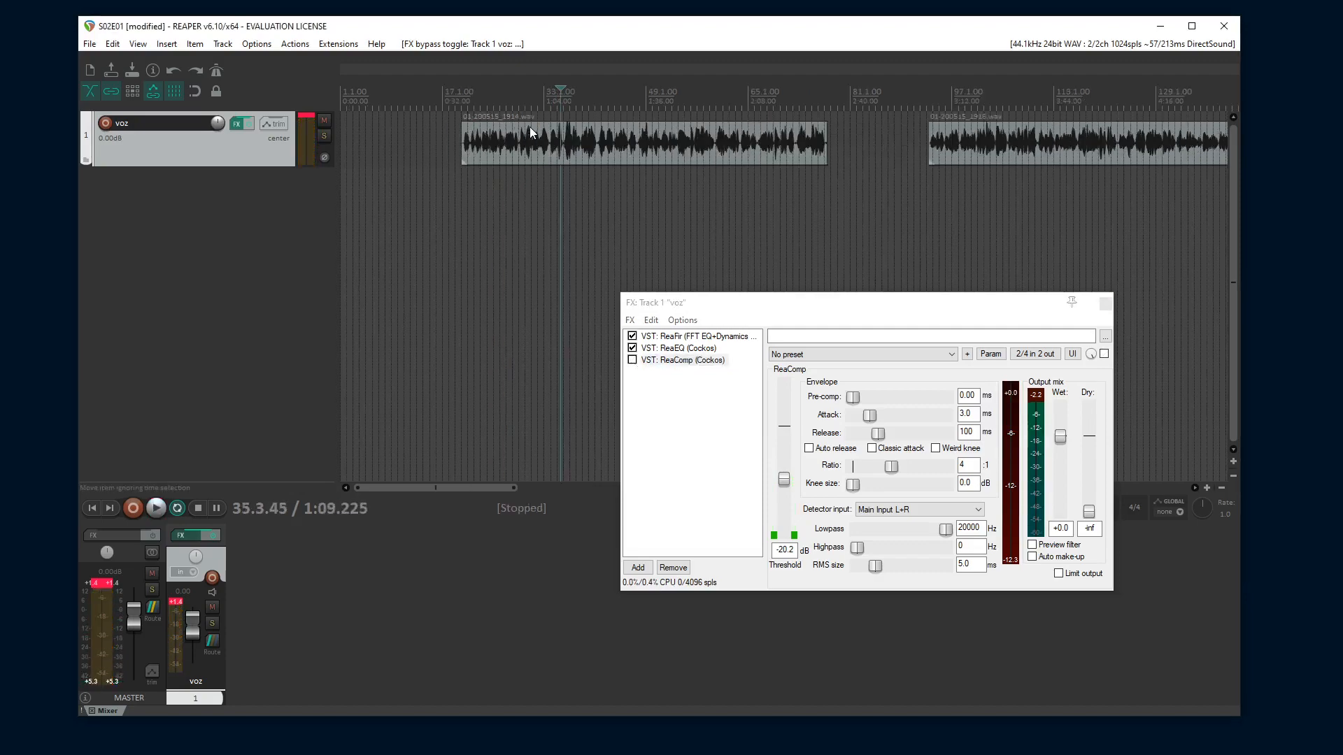
pyautogui.scroll(2, 594, 157)
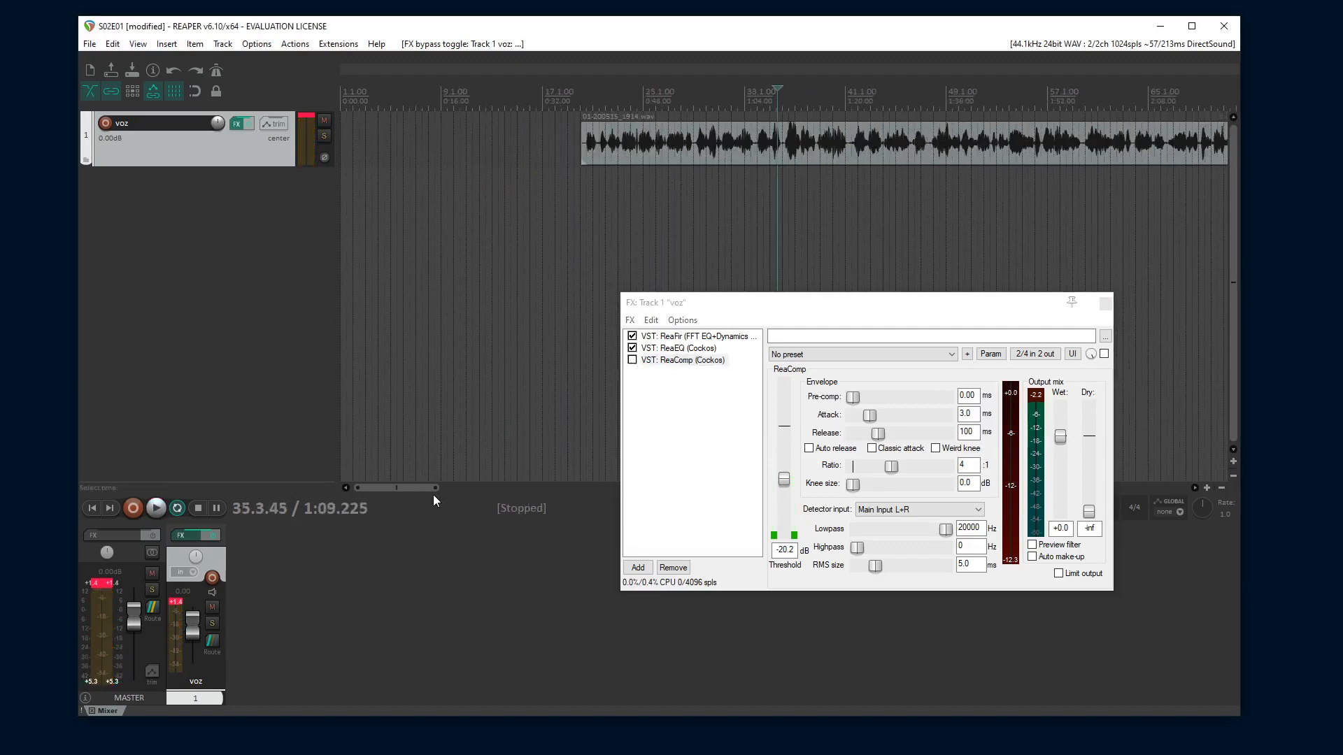
pyautogui.moveTo(428, 488); pyautogui.dragTo(438, 490)
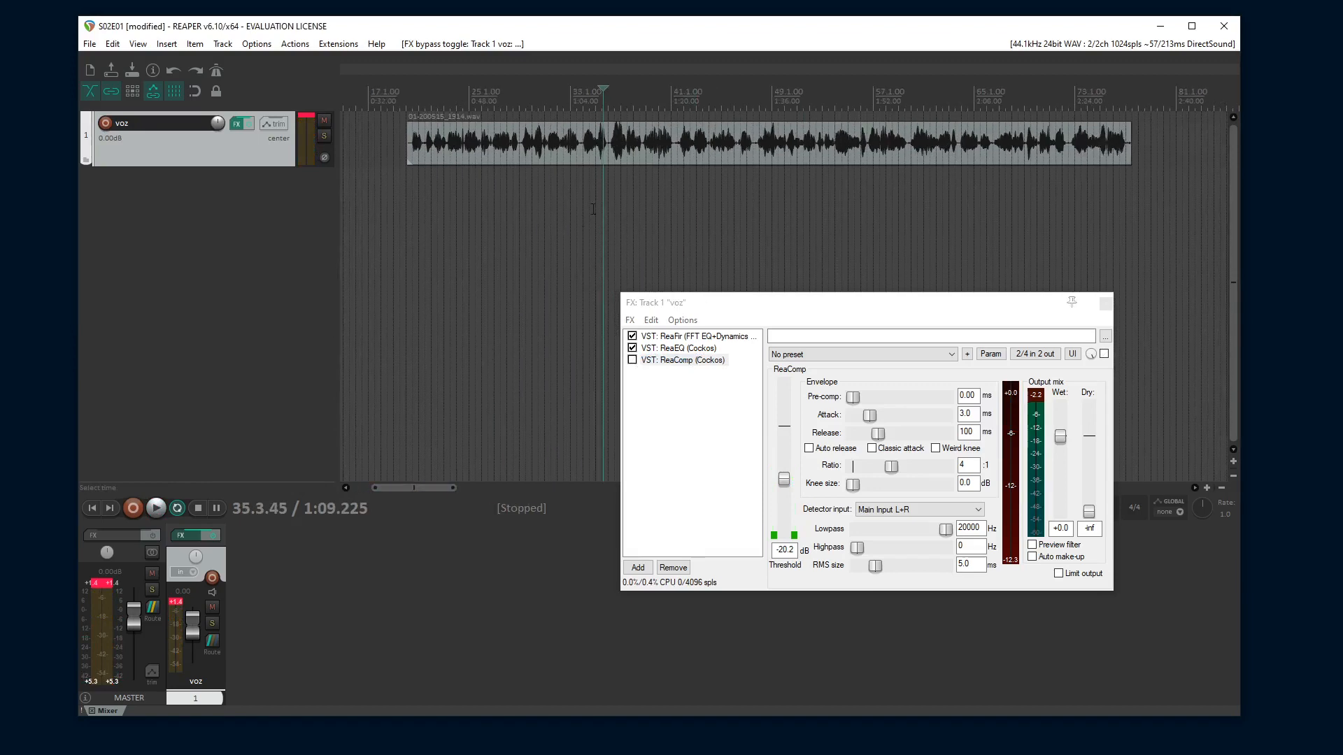
pyautogui.moveTo(631, 178); pyautogui.dragTo(606, 176)
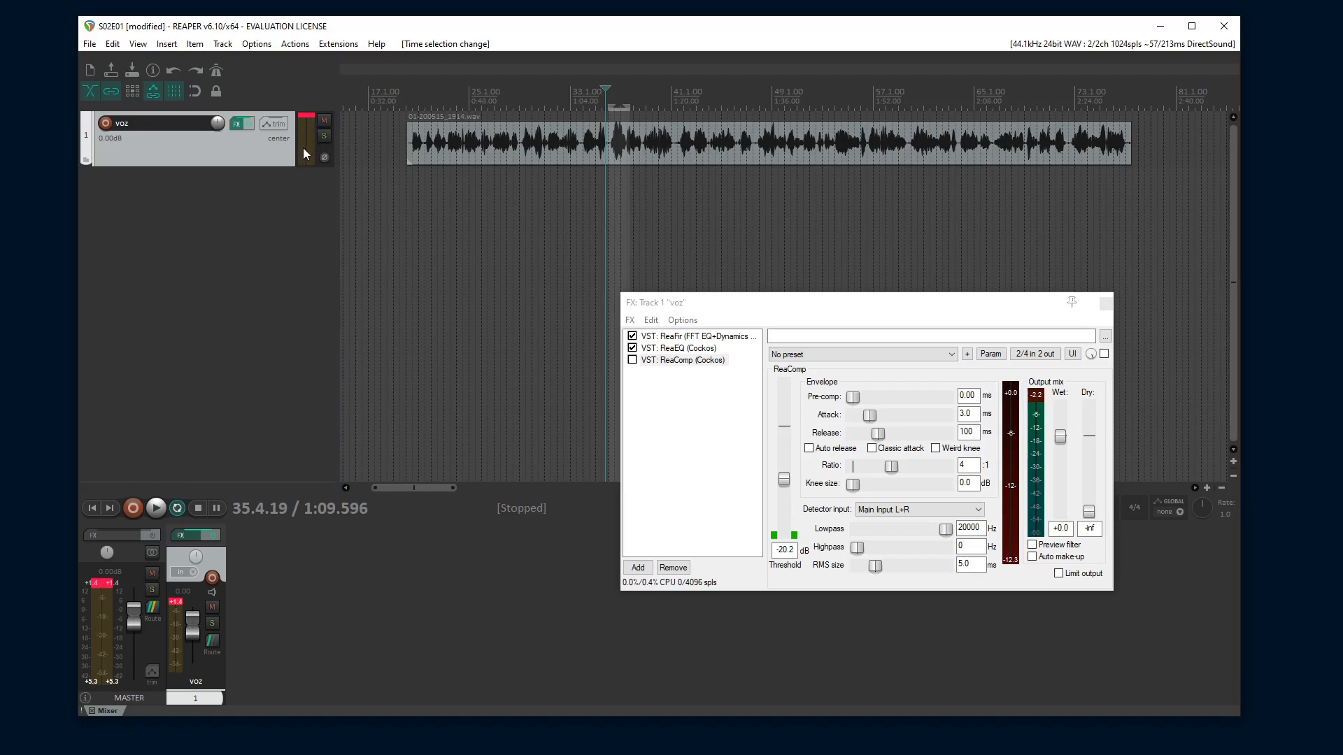
pyautogui.click(601, 177)
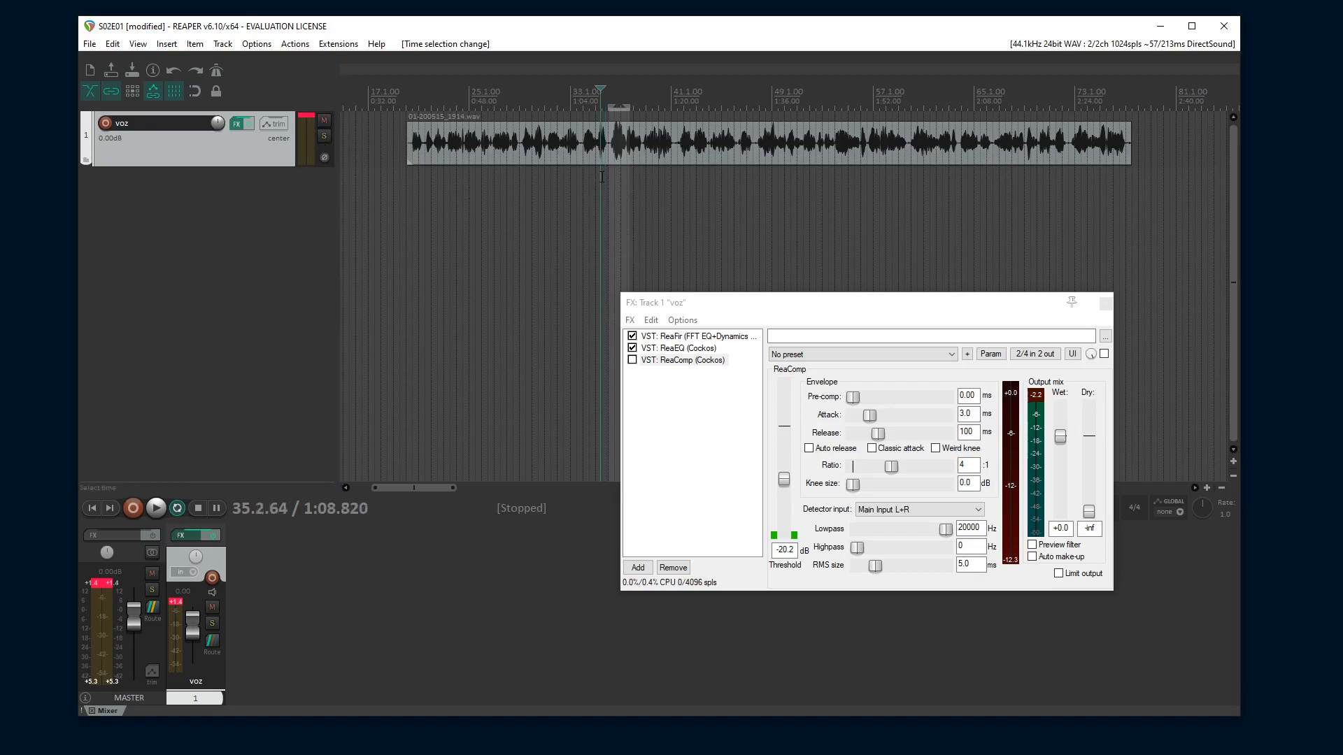
# Play the loud passage twice with ReaComp bypassed, restarting closer to it from about 1:10.0, and stop playback
pyautogui.press('space')
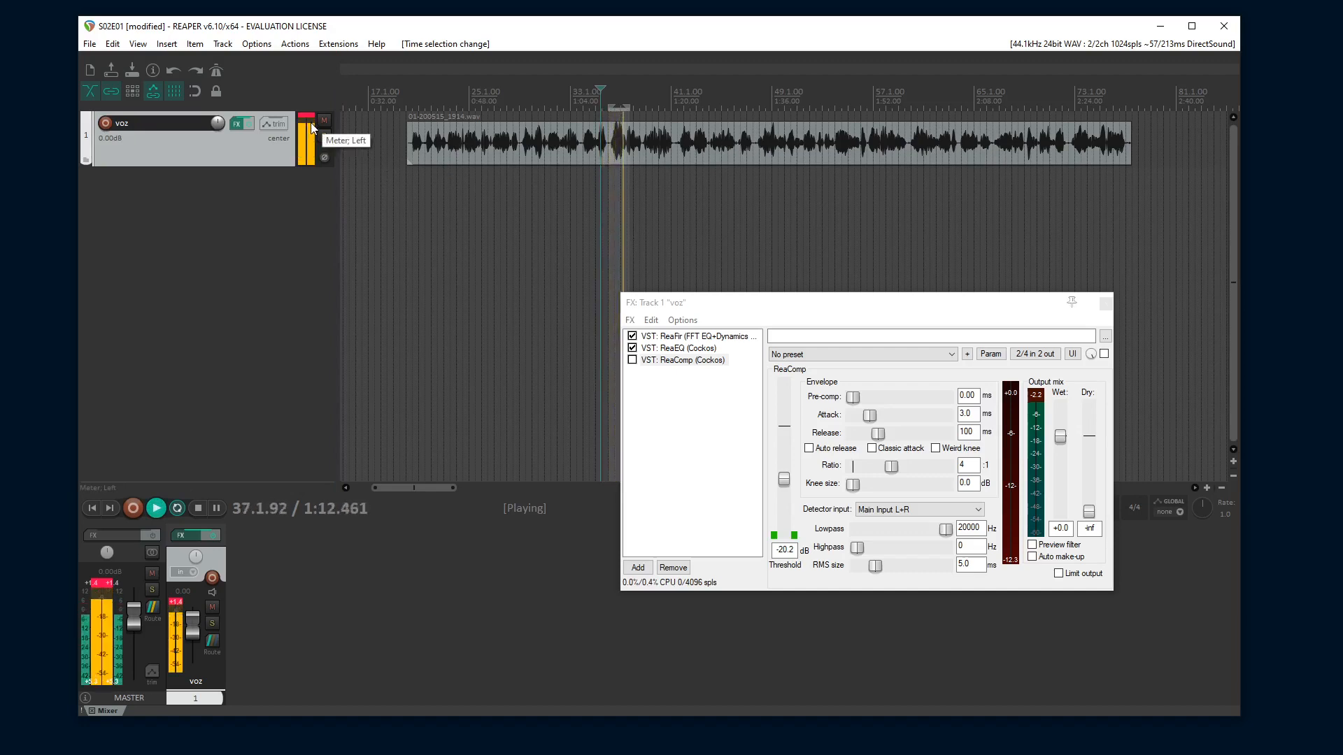
pyautogui.press('space')
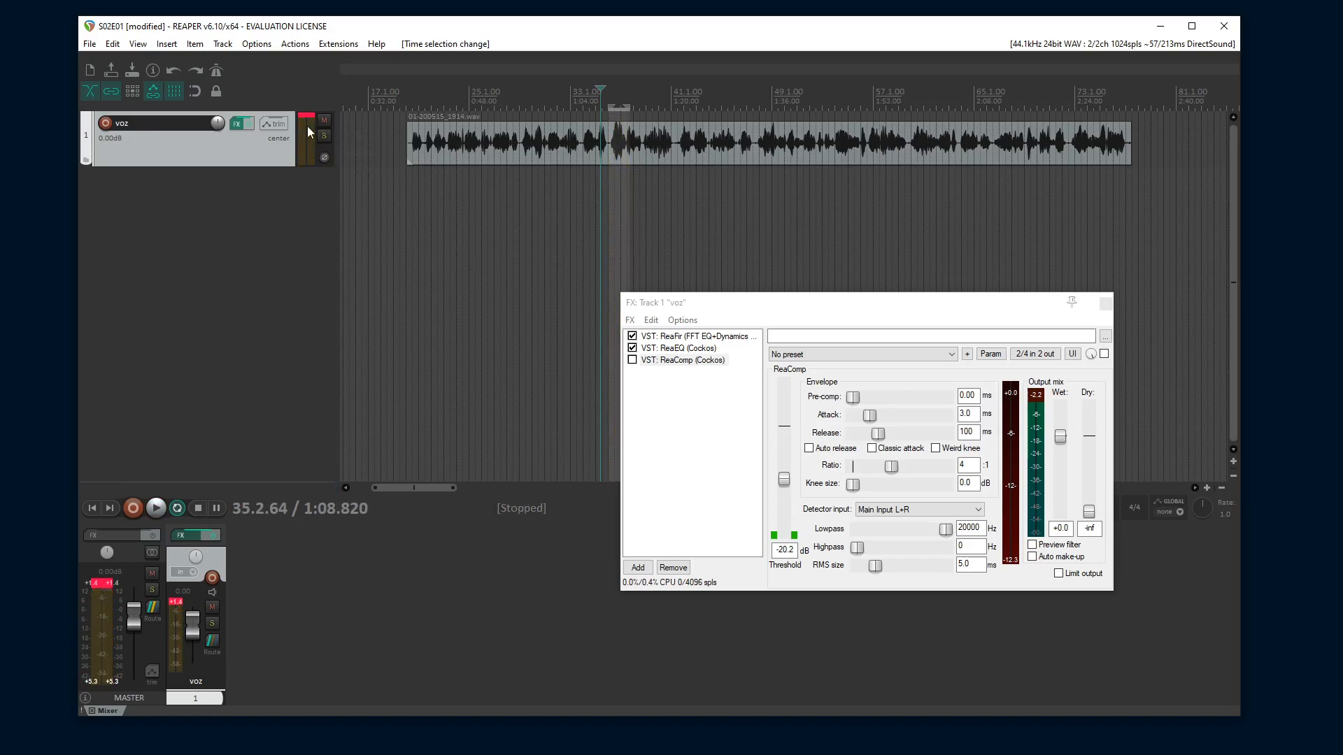
pyautogui.click(606, 172)
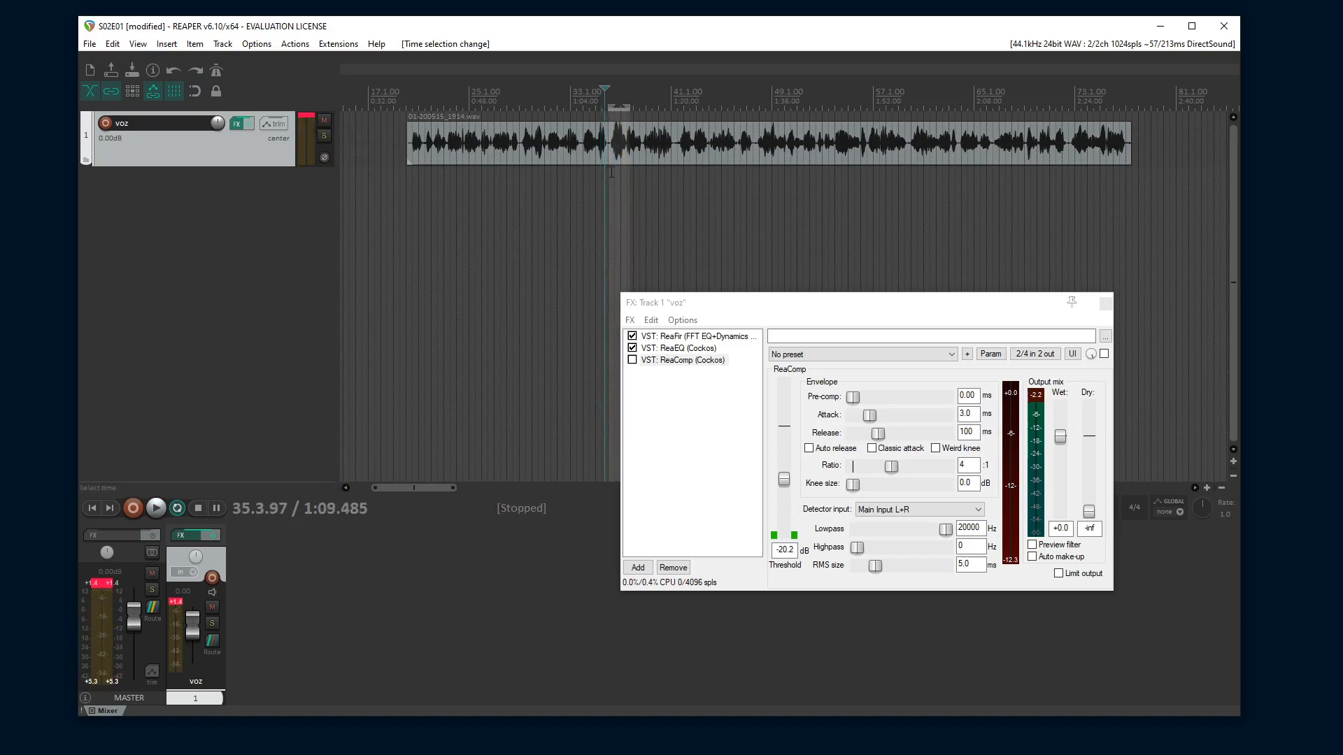
pyautogui.click(610, 172)
pyautogui.press('space')
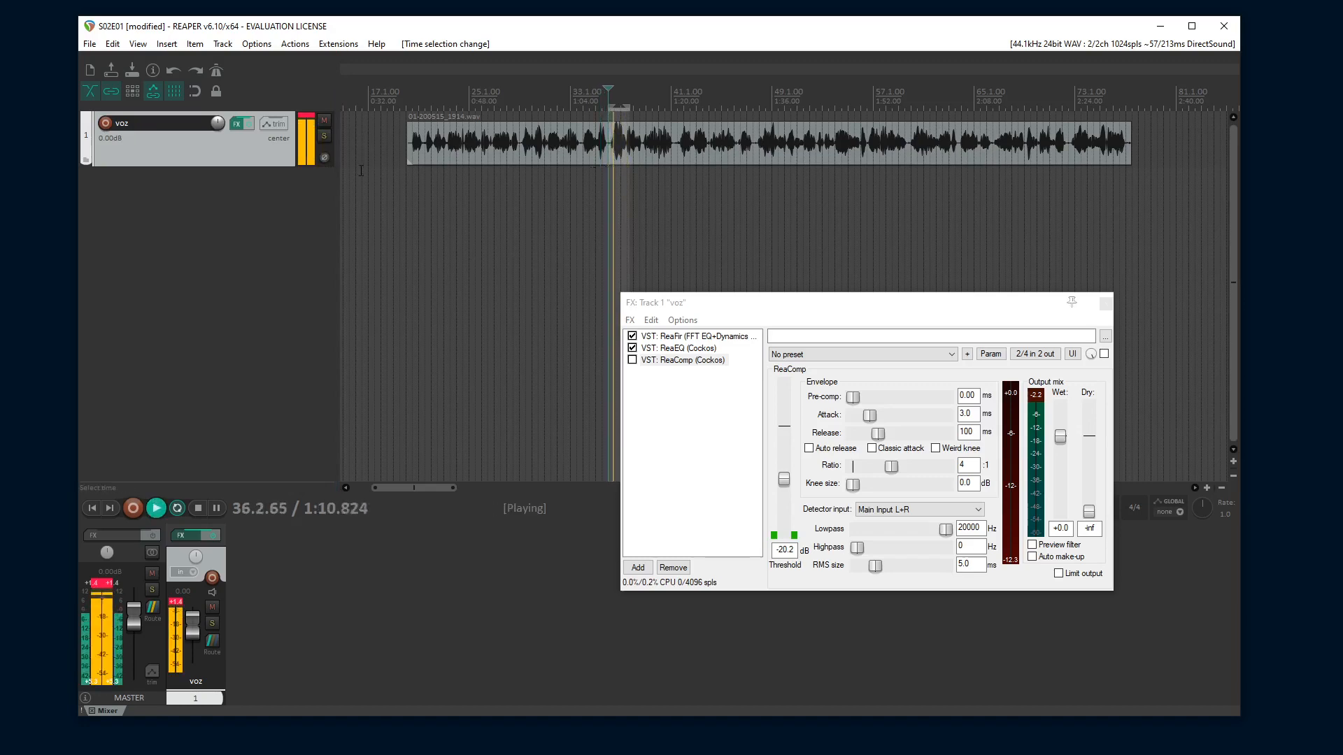
pyautogui.press('space')
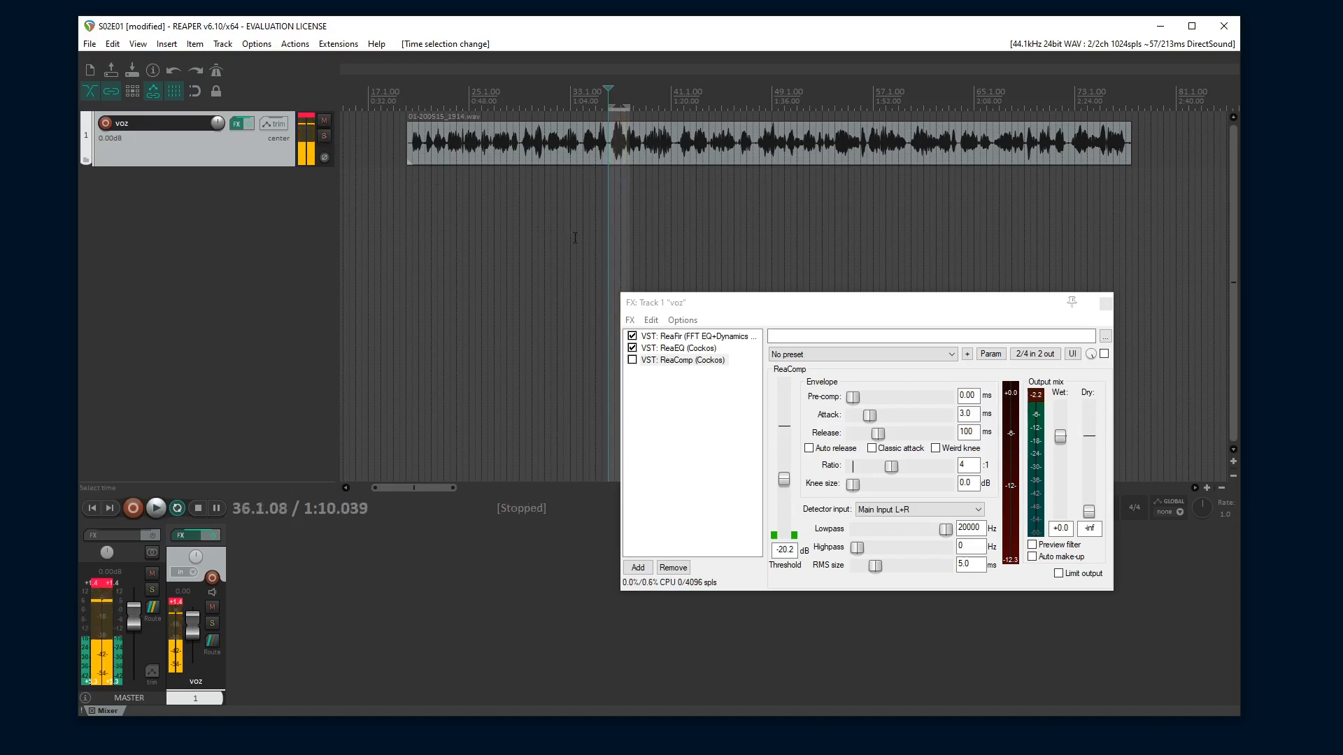
# Enable ReaComp and replay the loud passage from about 1:09.7 to hear the compressed sound
pyautogui.click(632, 360)
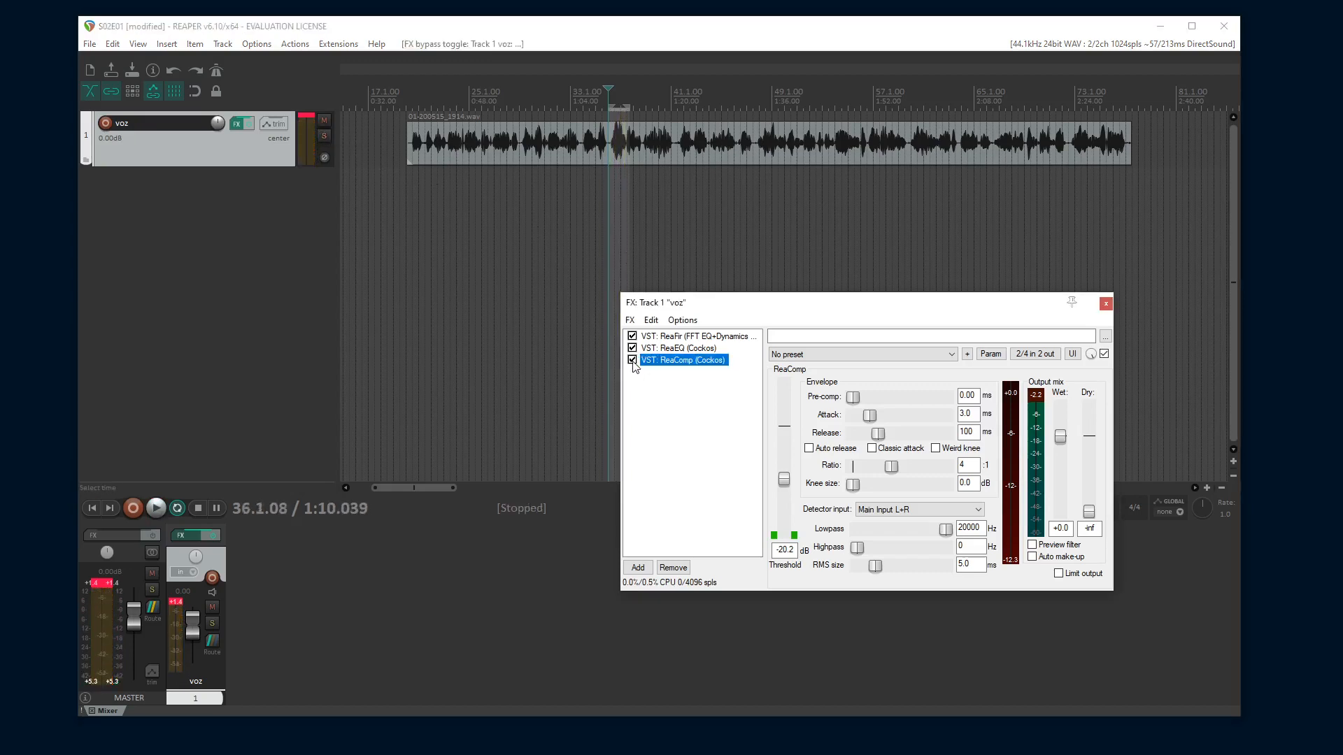
pyautogui.click(604, 182)
pyautogui.press('space')
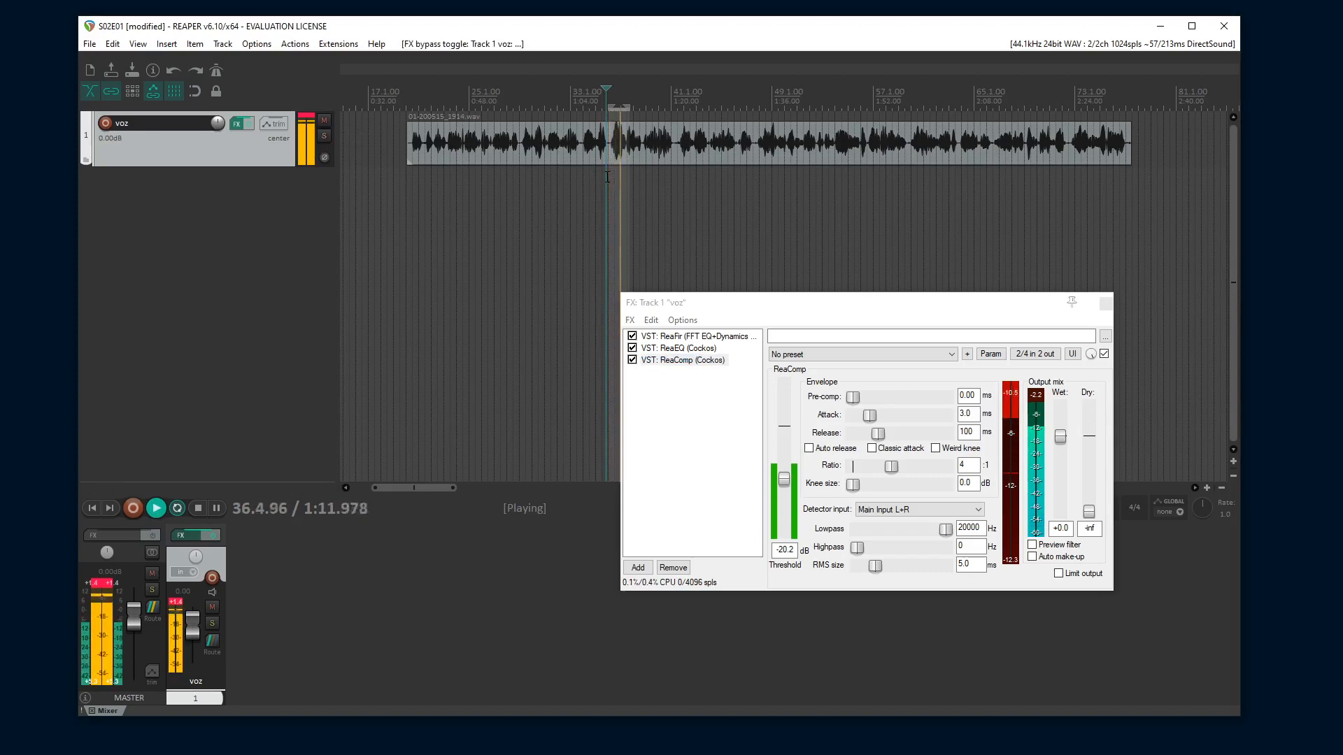
pyautogui.click(607, 177)
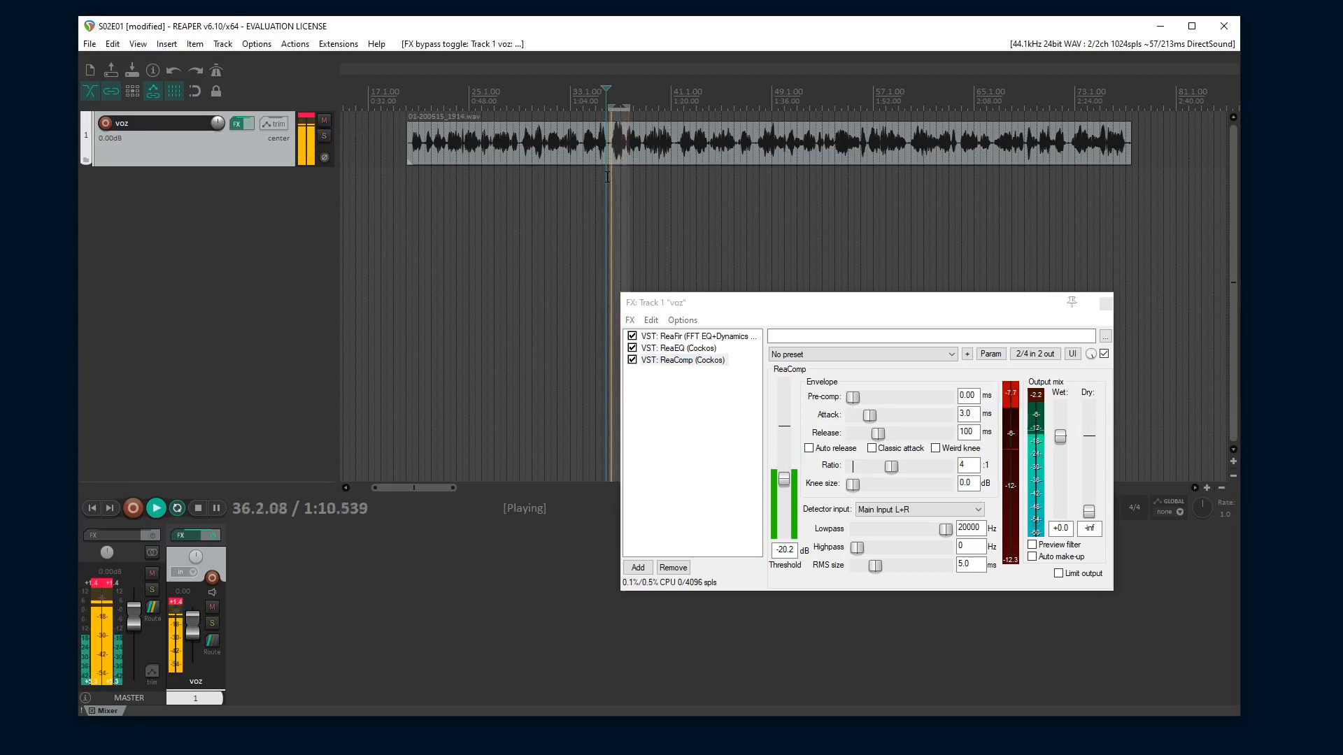
pyautogui.press('space')
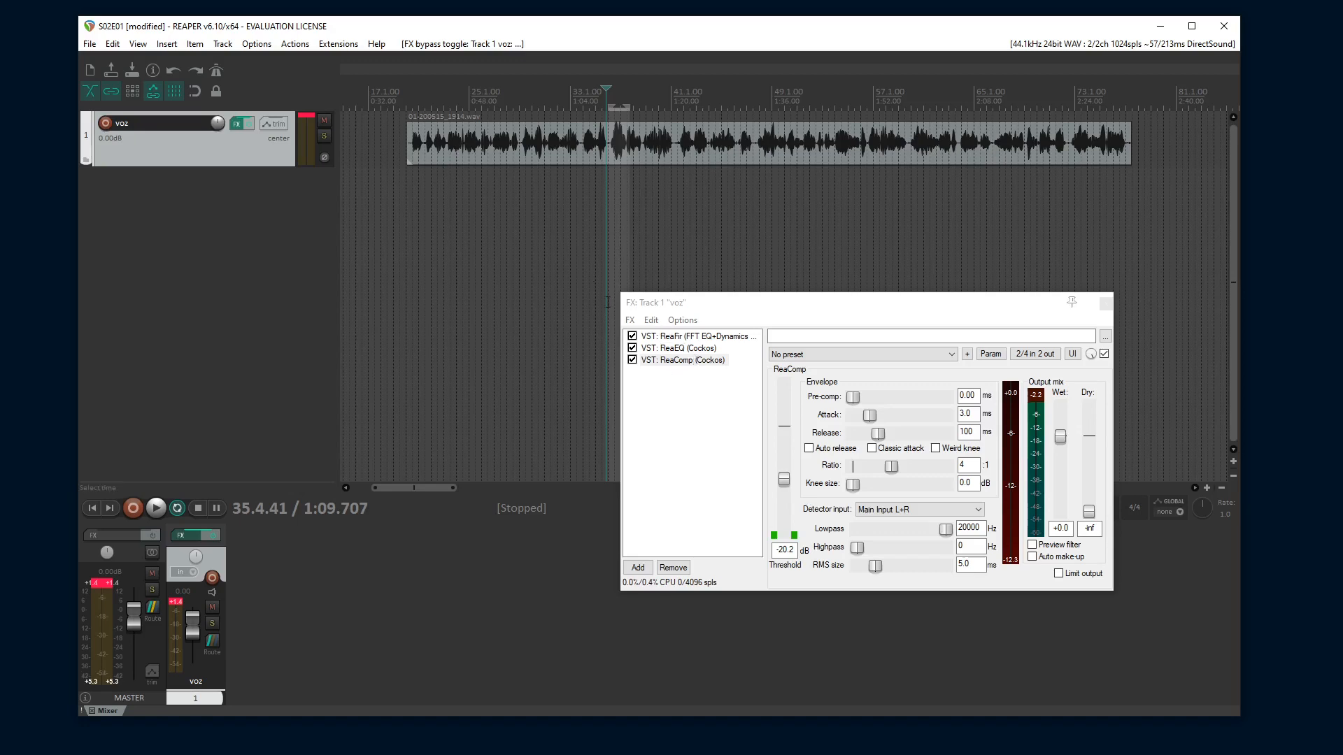
# Bypass ReaComp, place the edit cursor at about 1:10.5 within the time selection, and play the uncompressed passage
pyautogui.click(608, 195)
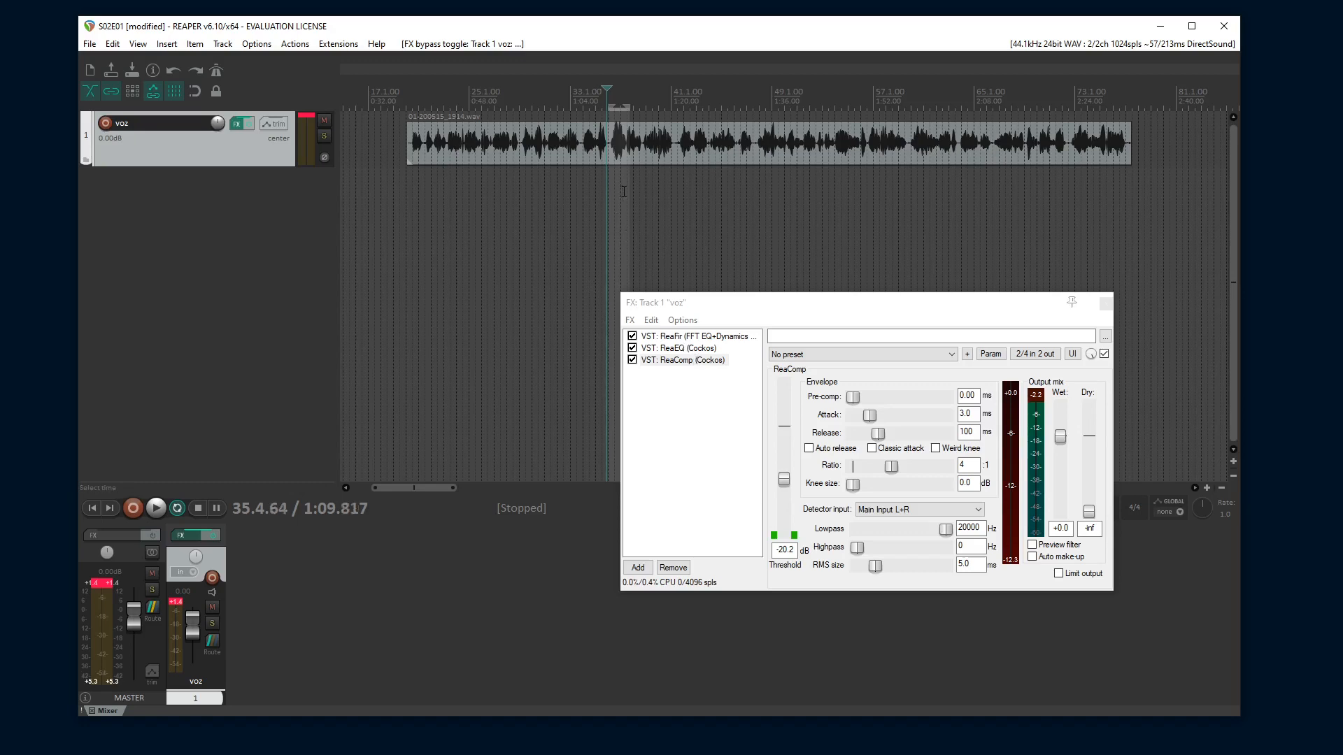
pyautogui.click(611, 179)
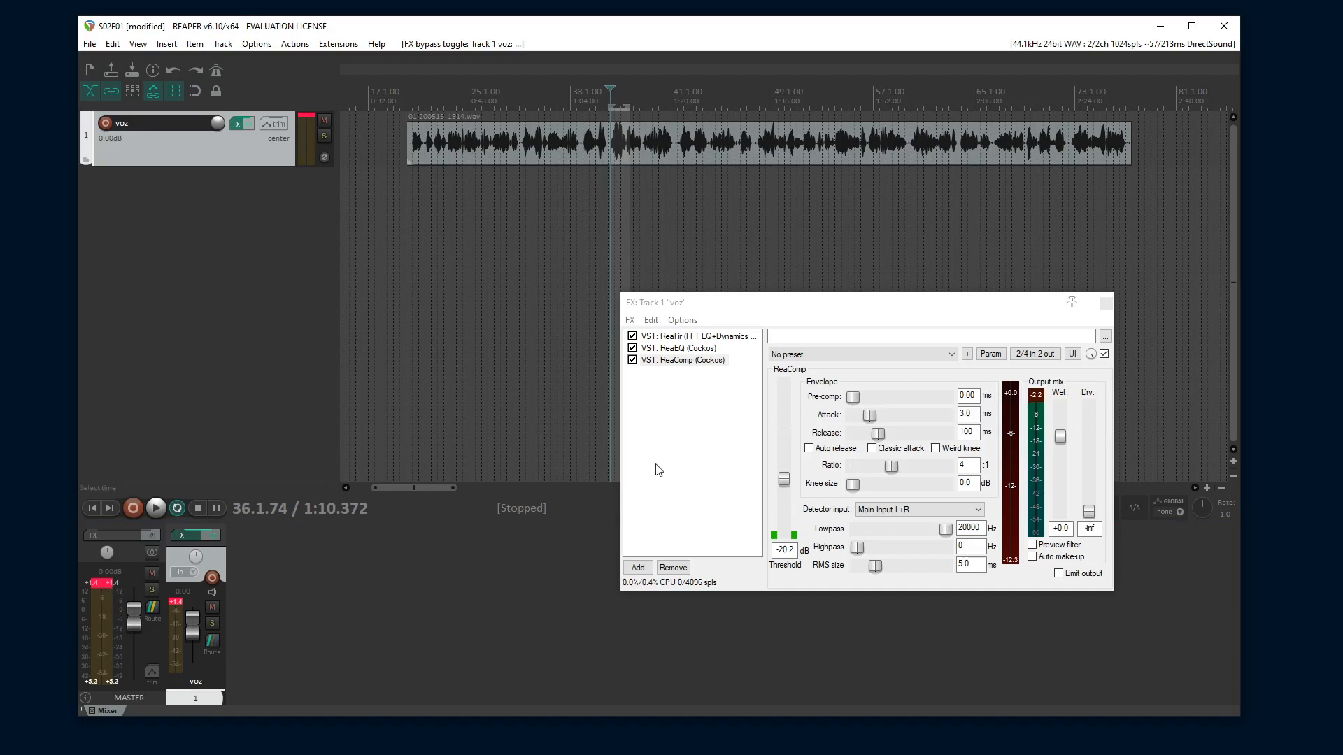
pyautogui.click(632, 359)
pyautogui.click(605, 178)
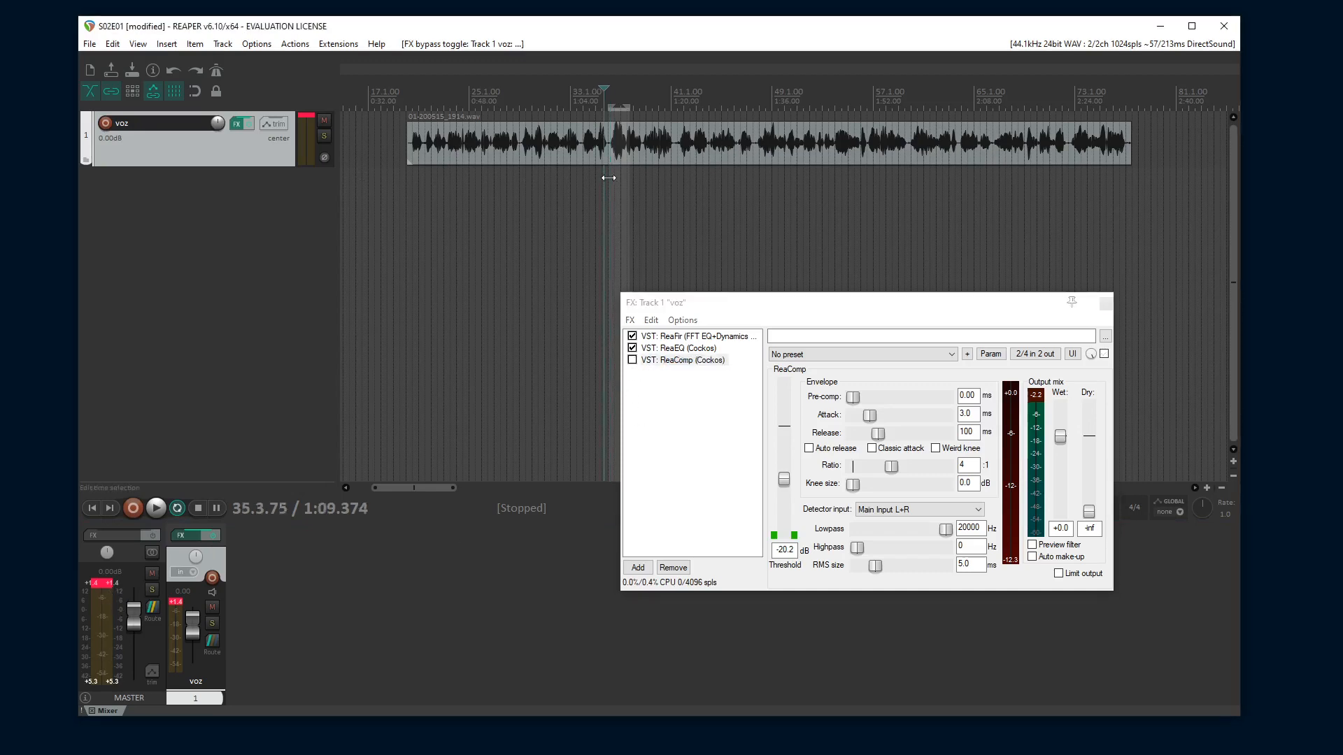
pyautogui.click(612, 178)
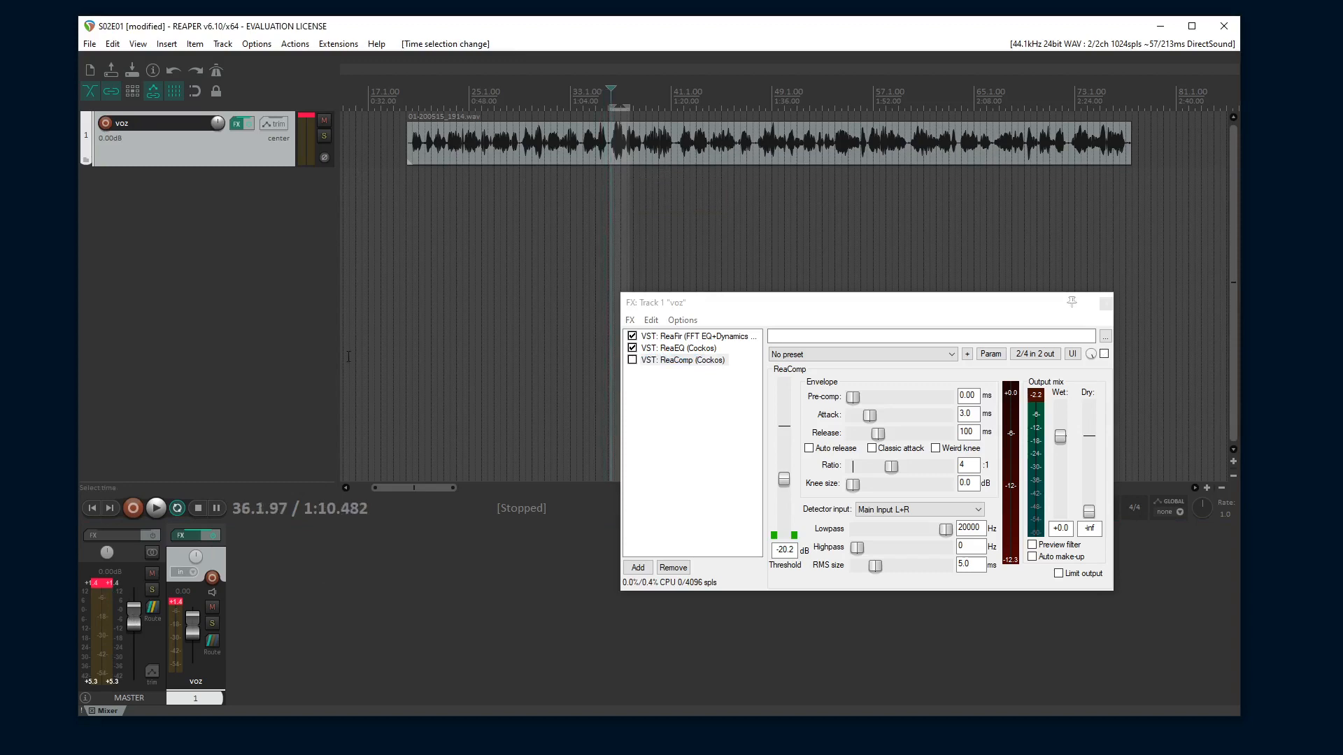
pyautogui.press('space')
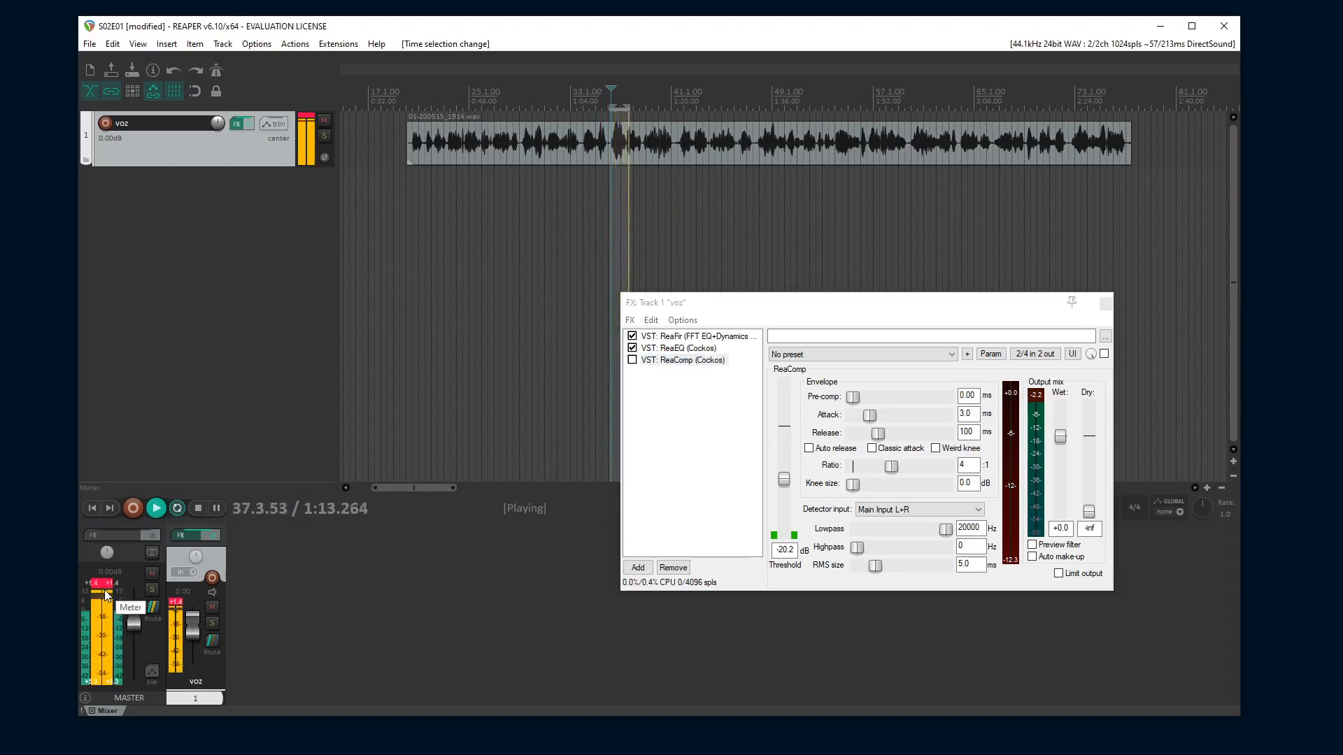
pyautogui.press('space')
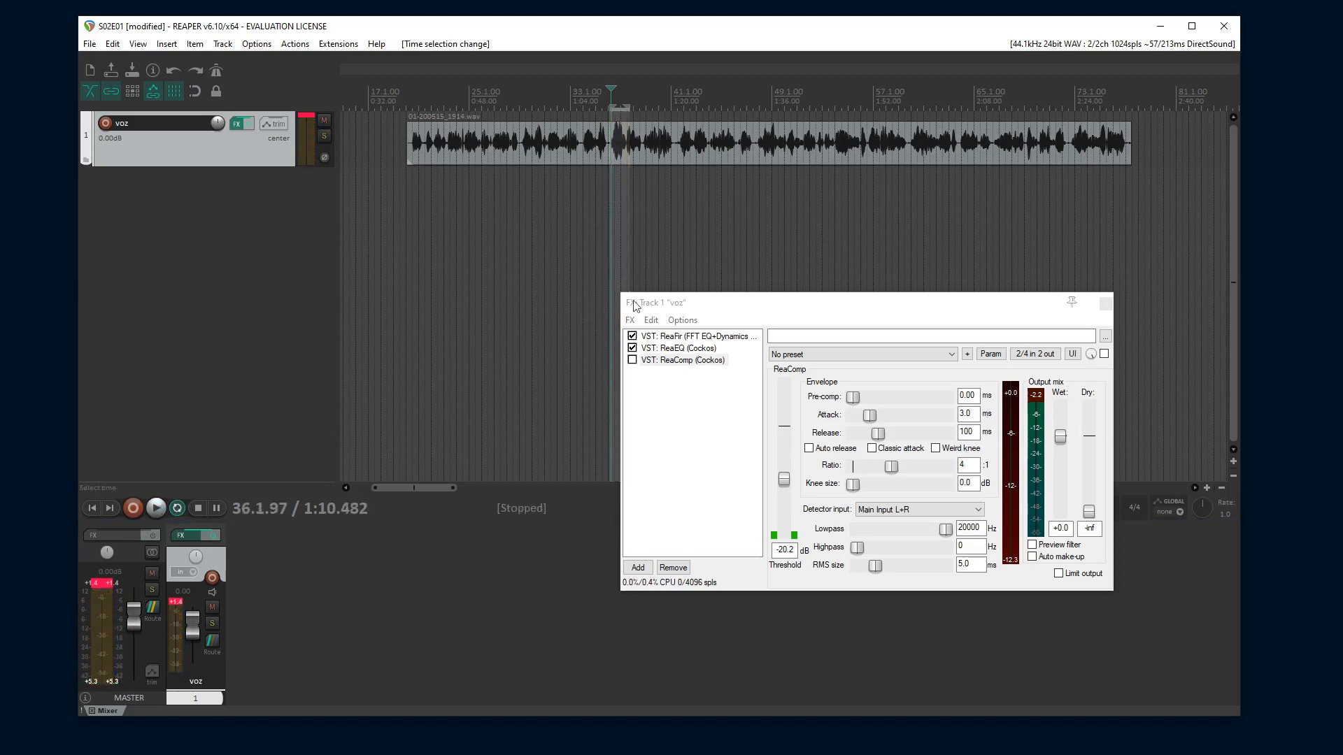
# Replay the passage with ReaComp enabled and bypassed for comparison, stop playback, and leave ReaComp enabled
pyautogui.click(632, 360)
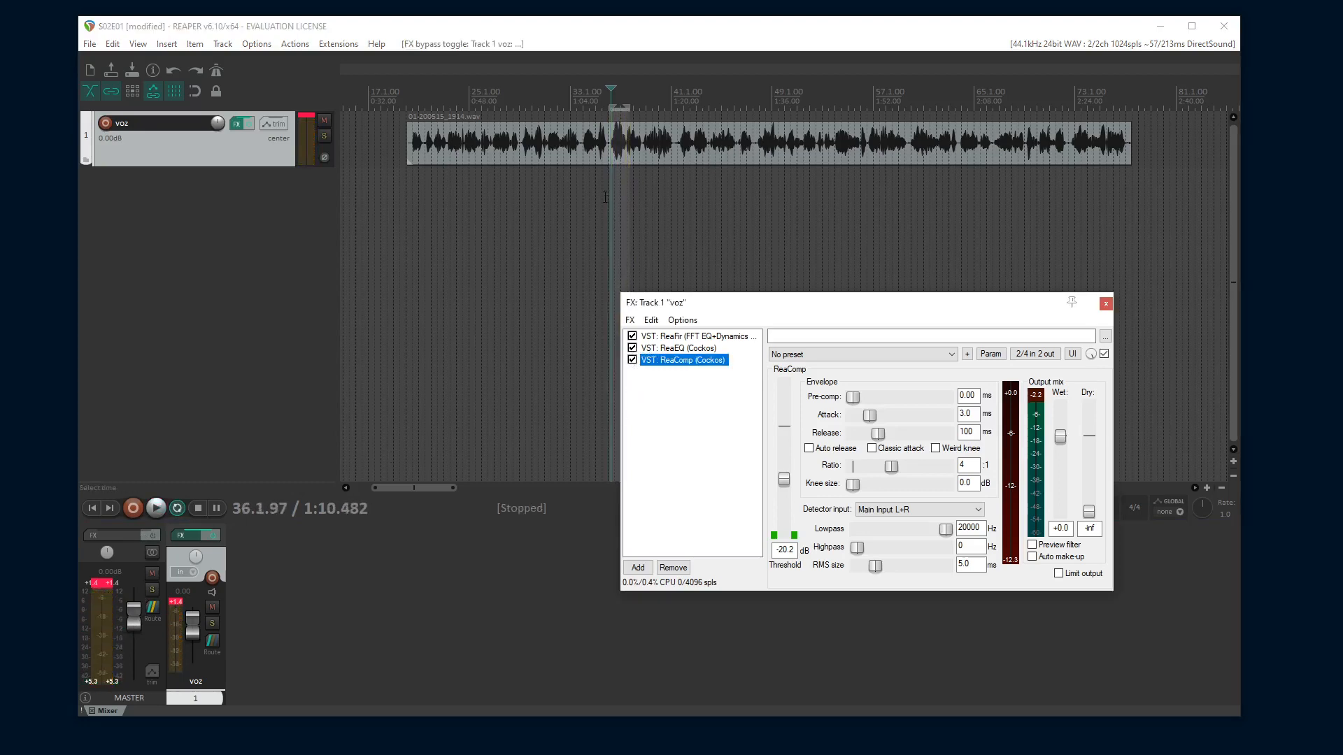
pyautogui.press('space')
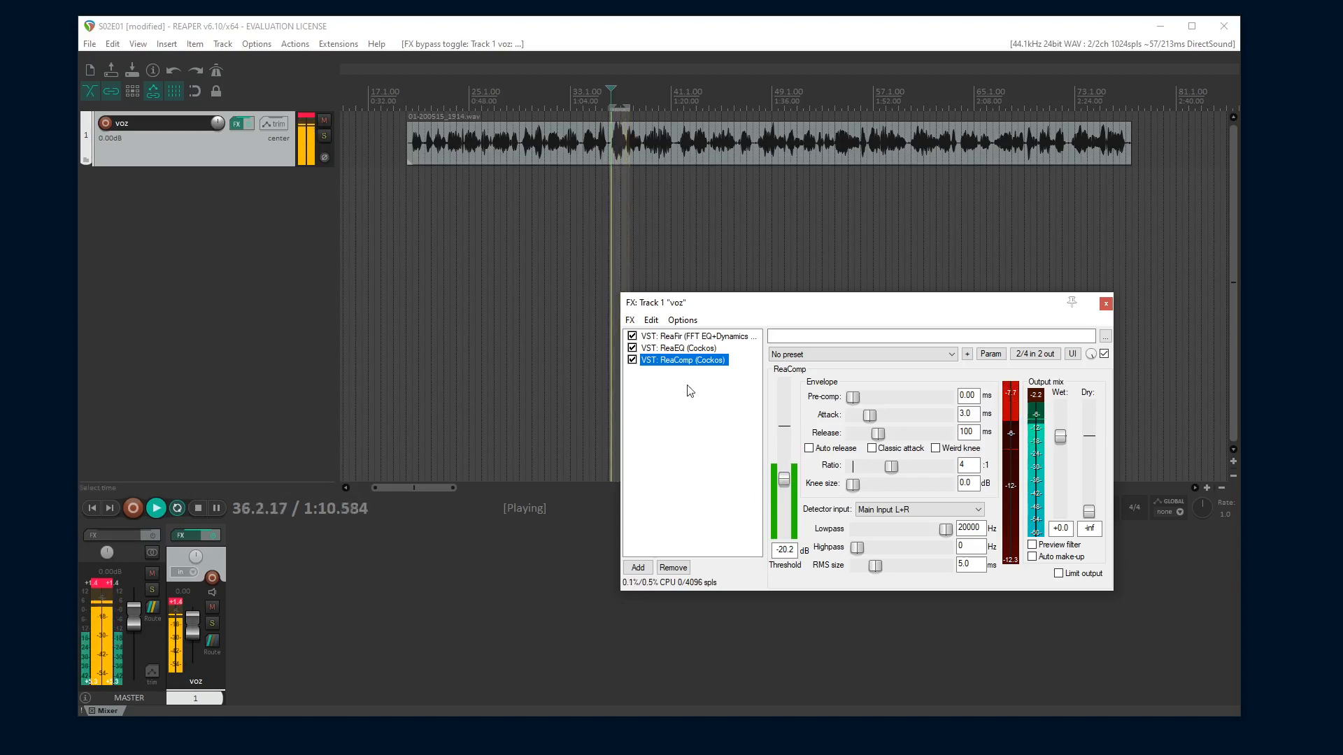
pyautogui.click(633, 360)
pyautogui.press('space')
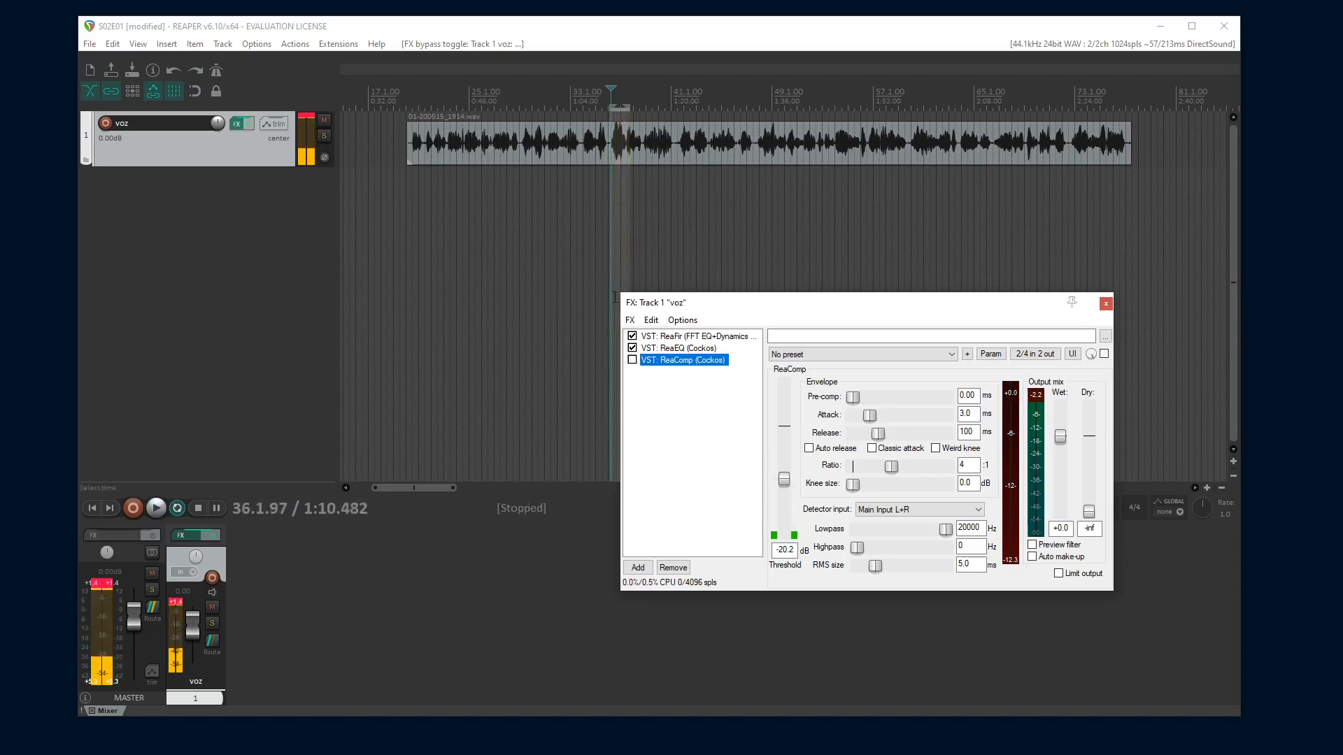
pyautogui.click(632, 360)
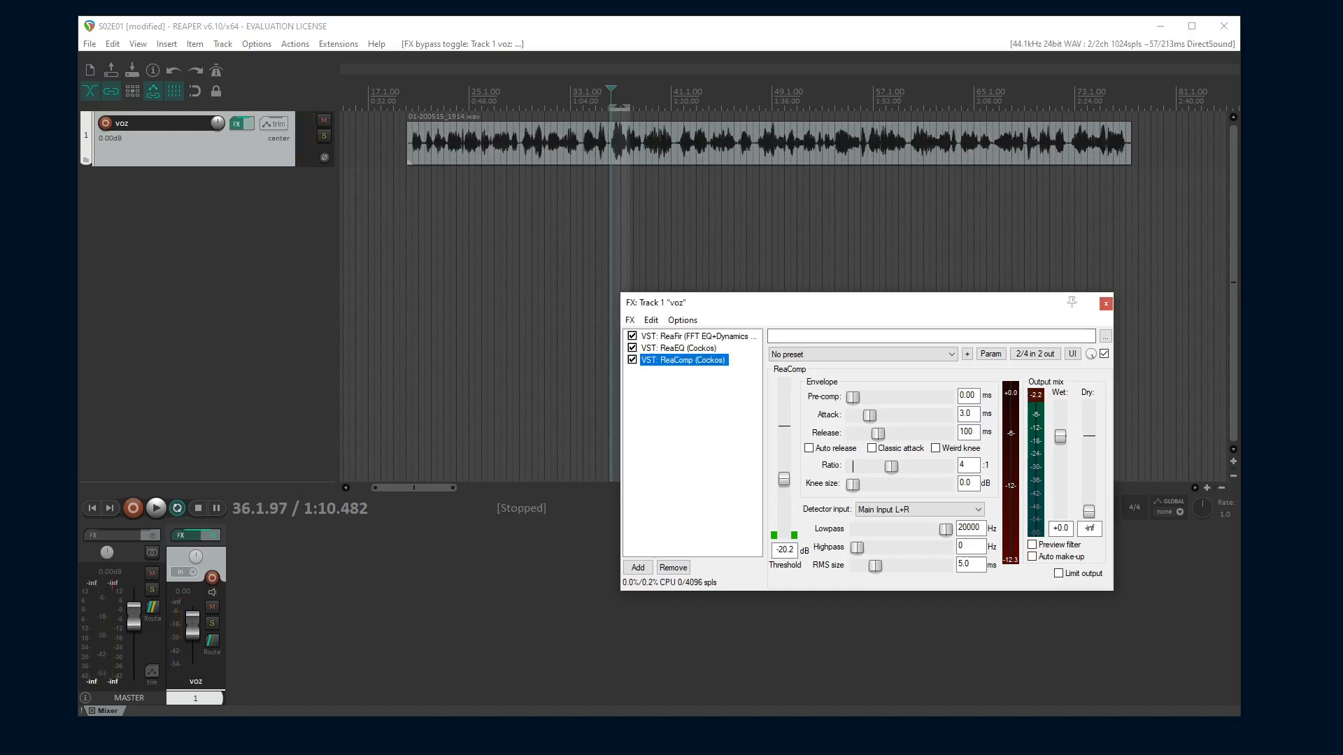
# Close the voz track's FX window and save the project
pyautogui.hotkey('alt', 'Tab')
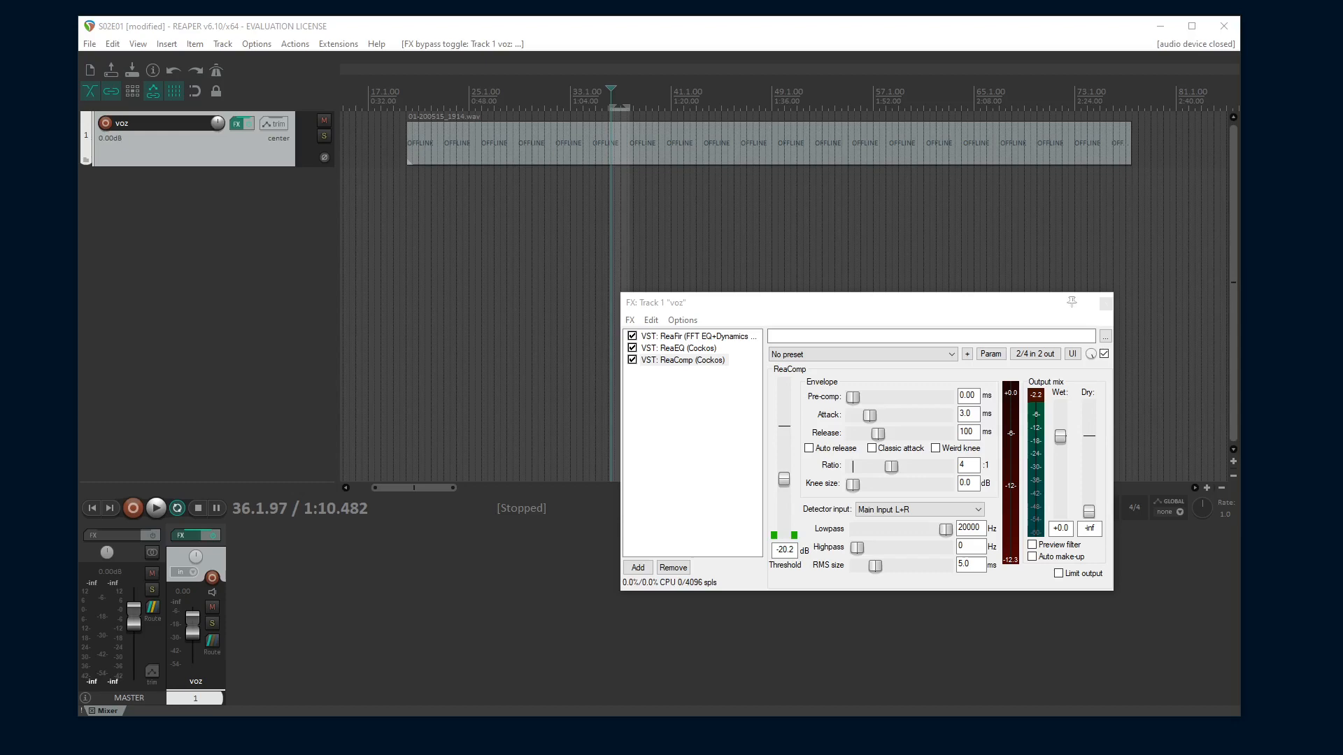
pyautogui.moveTo(944, 297); pyautogui.dragTo(865, 204)
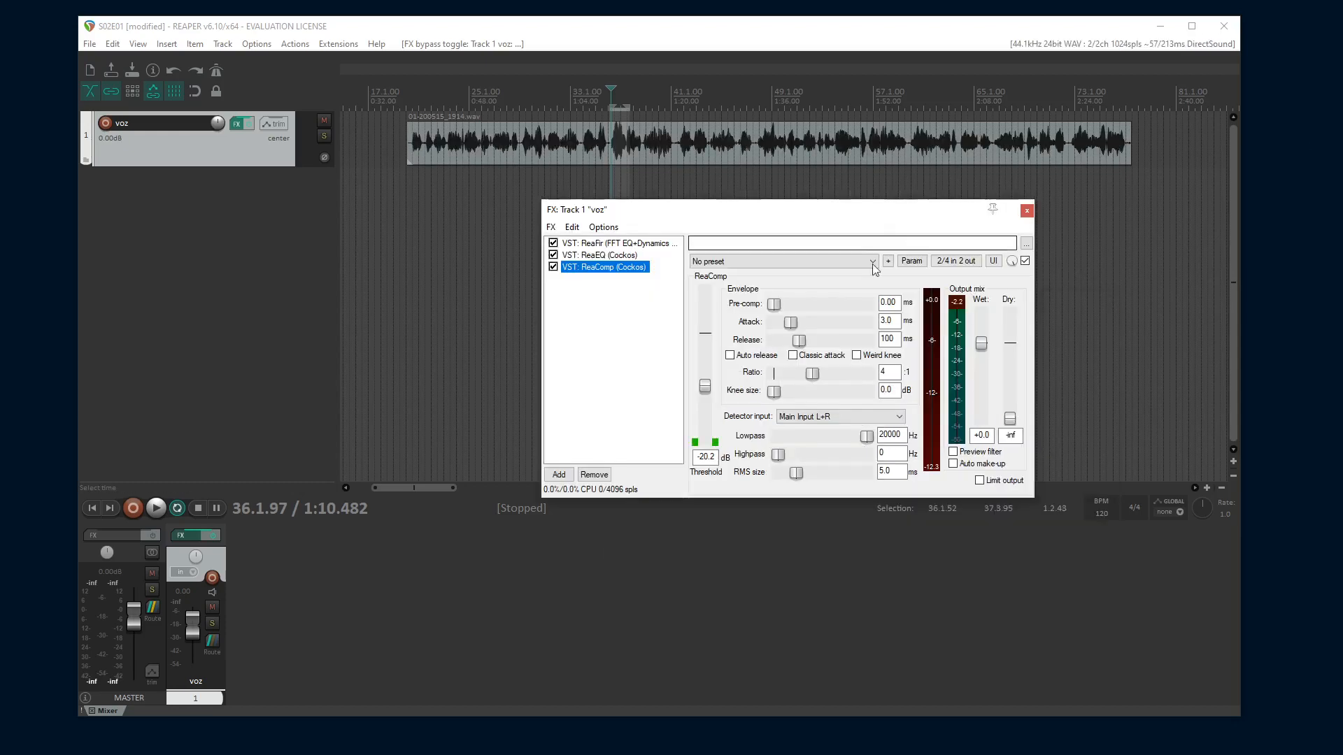
pyautogui.click(1026, 211)
pyautogui.click(137, 68)
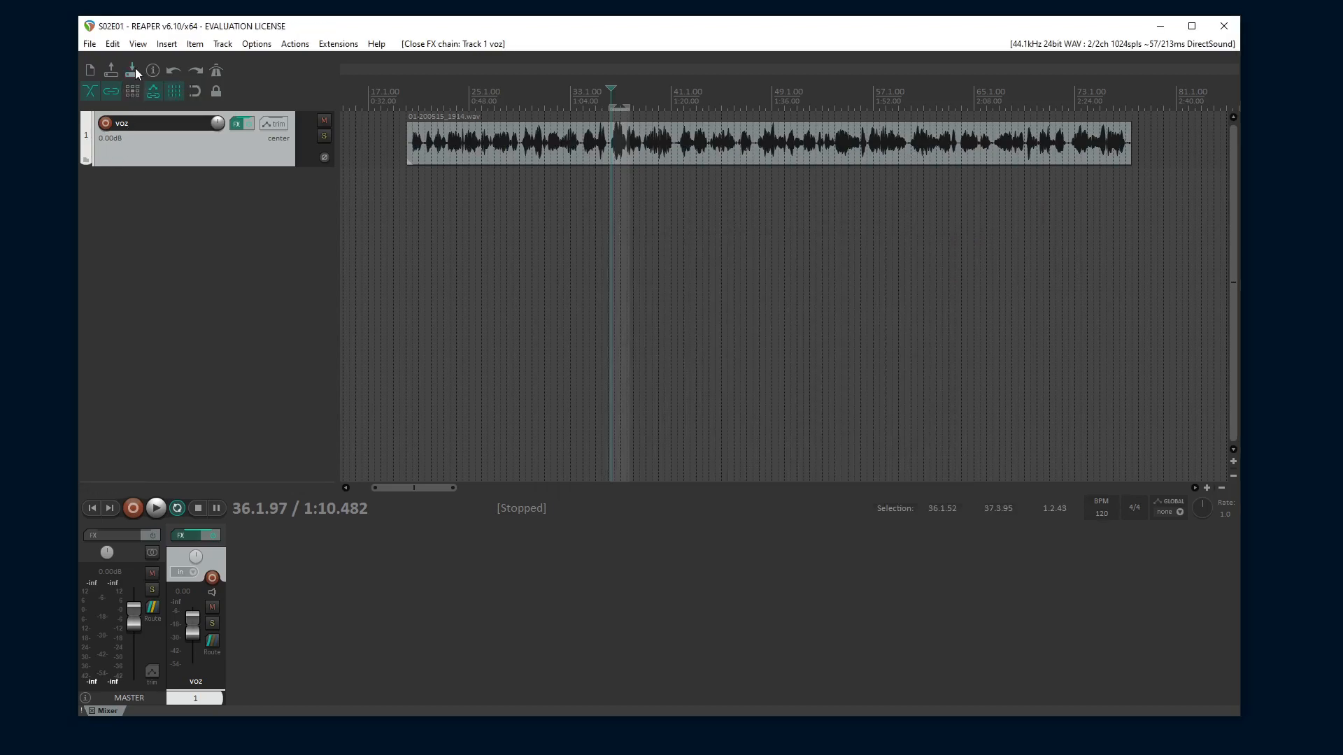
# Add a new empty track and move it above the voz track
pyautogui.click(427, 231)
pyautogui.scroll(2, 433, 241)
pyautogui.scroll(-3, 433, 242)
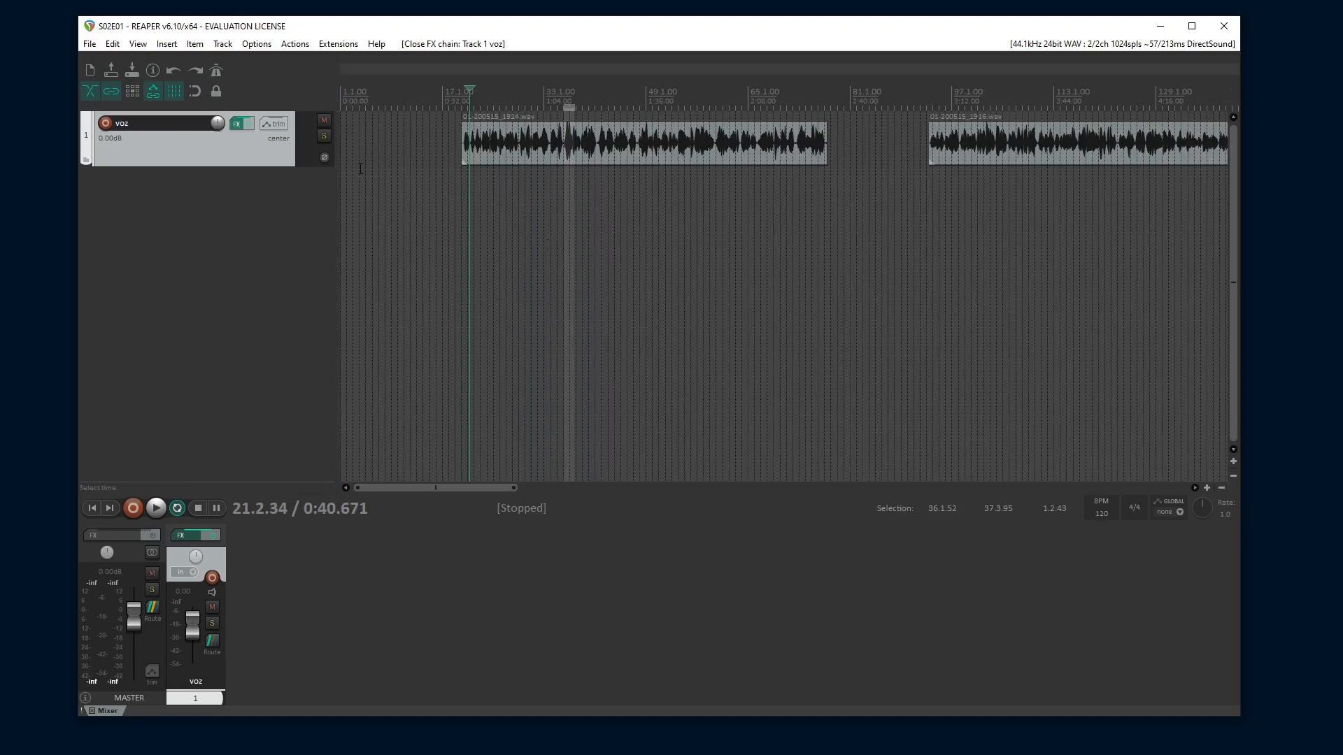
pyautogui.doubleClick(256, 204)
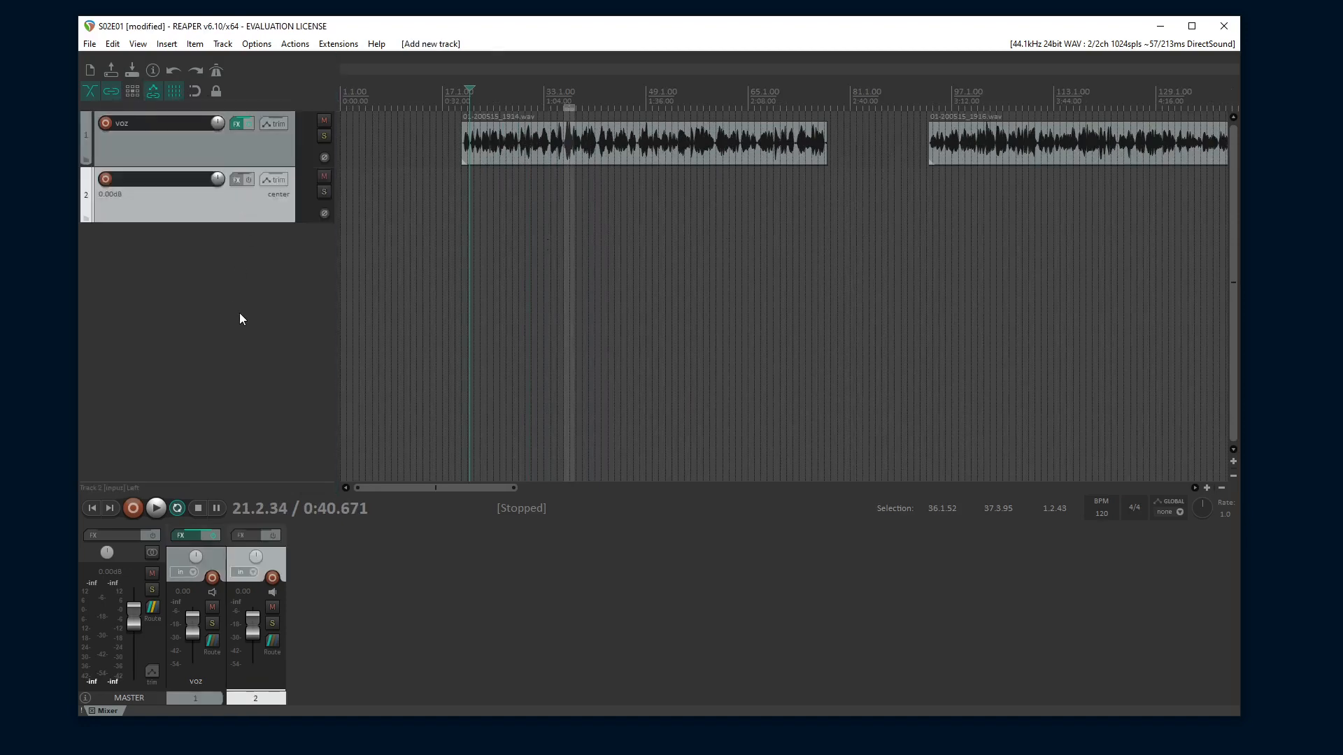
pyautogui.click(230, 287)
pyautogui.moveTo(166, 216); pyautogui.dragTo(170, 130)
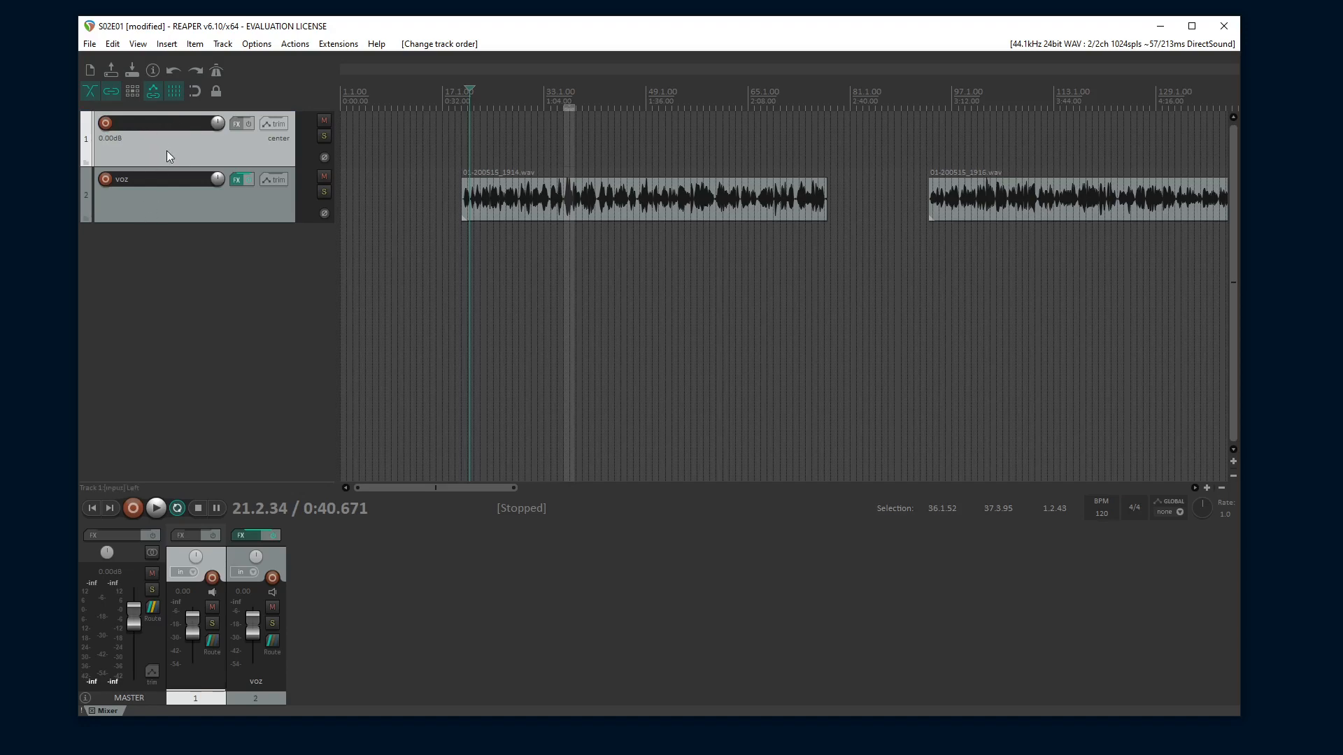
# Switch to the WordCast folder in File Explorer, check the contents of its vinhetas folder, and go back
pyautogui.click(430, 140)
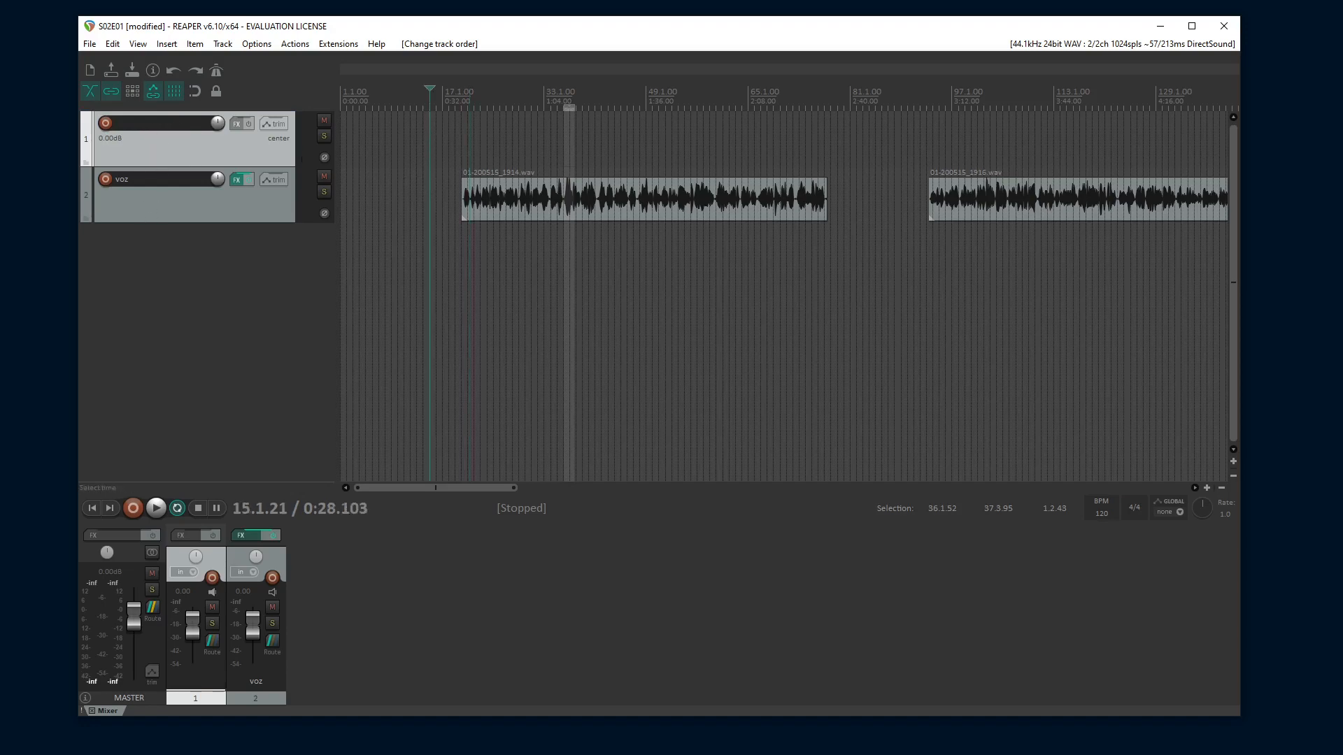
pyautogui.hotkey('alt', 'Tab')
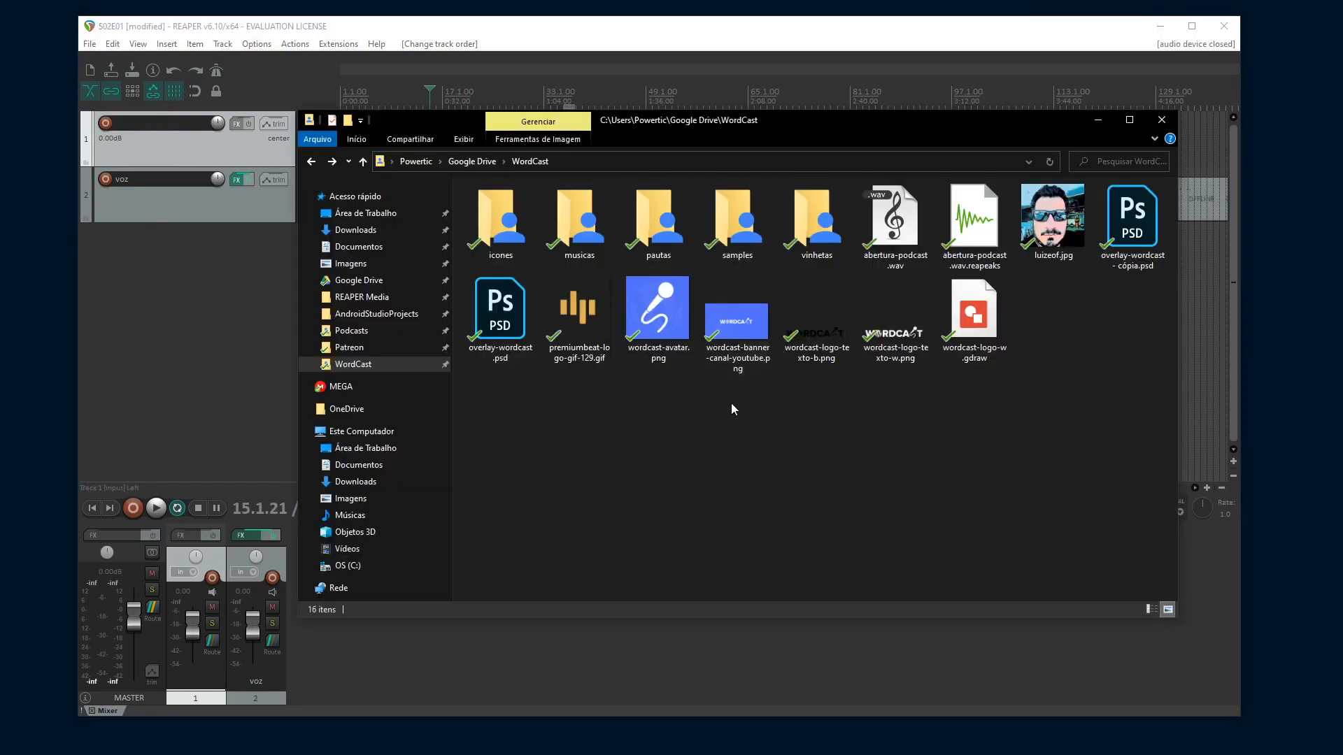
pyautogui.doubleClick(800, 220)
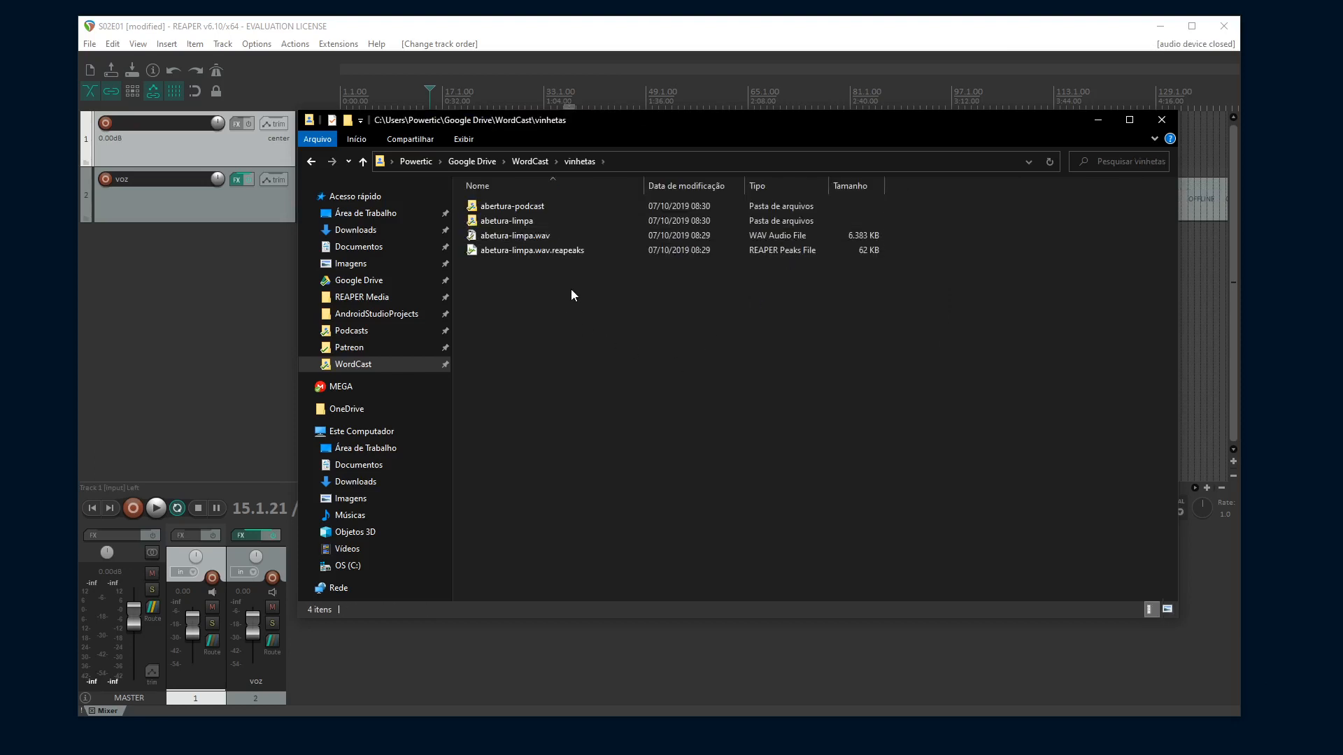
pyautogui.click(311, 162)
pyautogui.click(1009, 457)
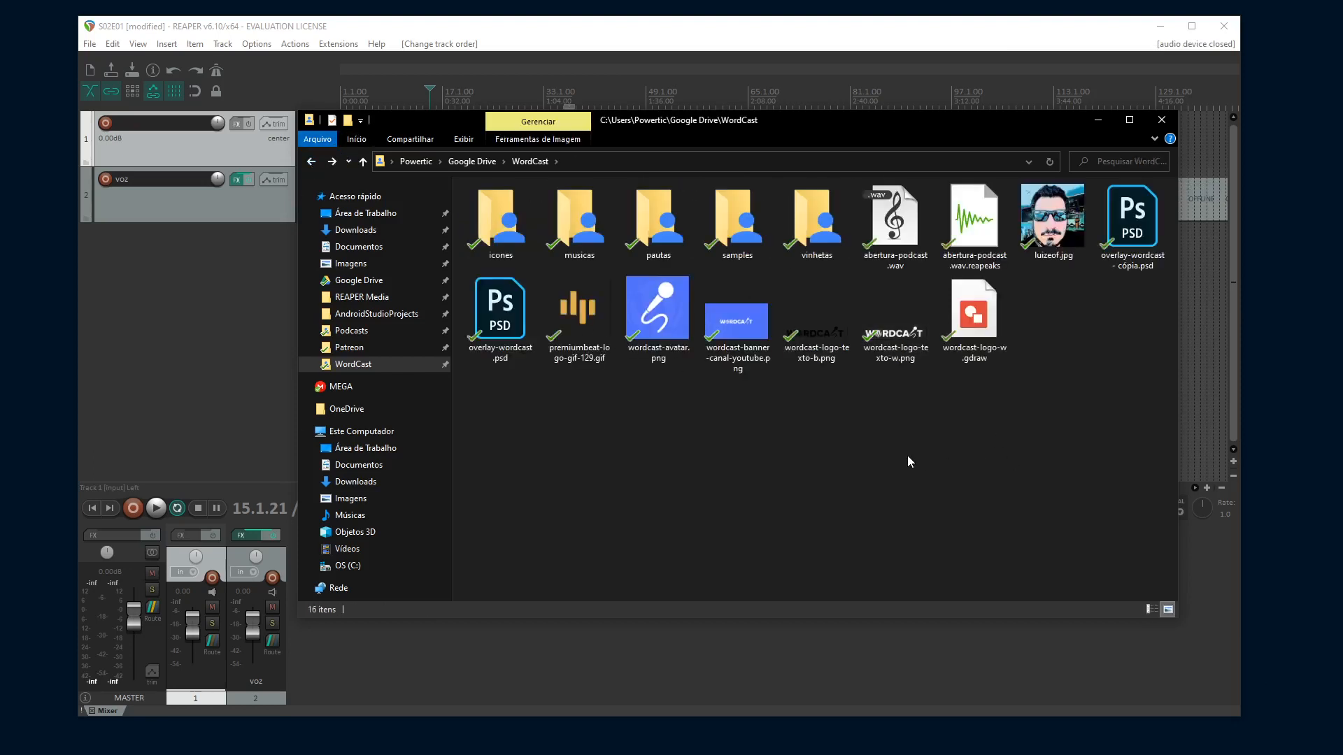
# Insert abertura-podcast.wav from the WordCast folder at the start of the empty first track in REAPER
pyautogui.click(883, 223)
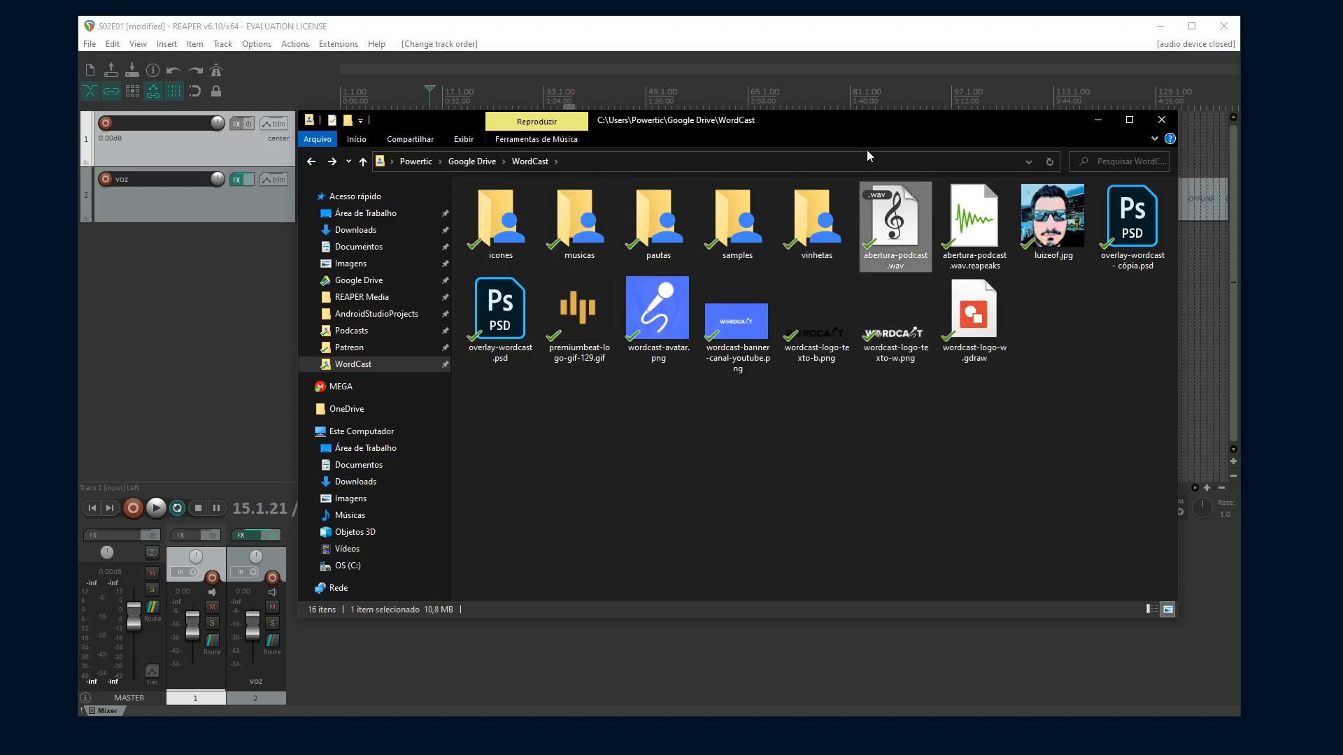
pyautogui.moveTo(868, 232); pyautogui.dragTo(867, 351)
pyautogui.moveTo(868, 350); pyautogui.dragTo(868, 350)
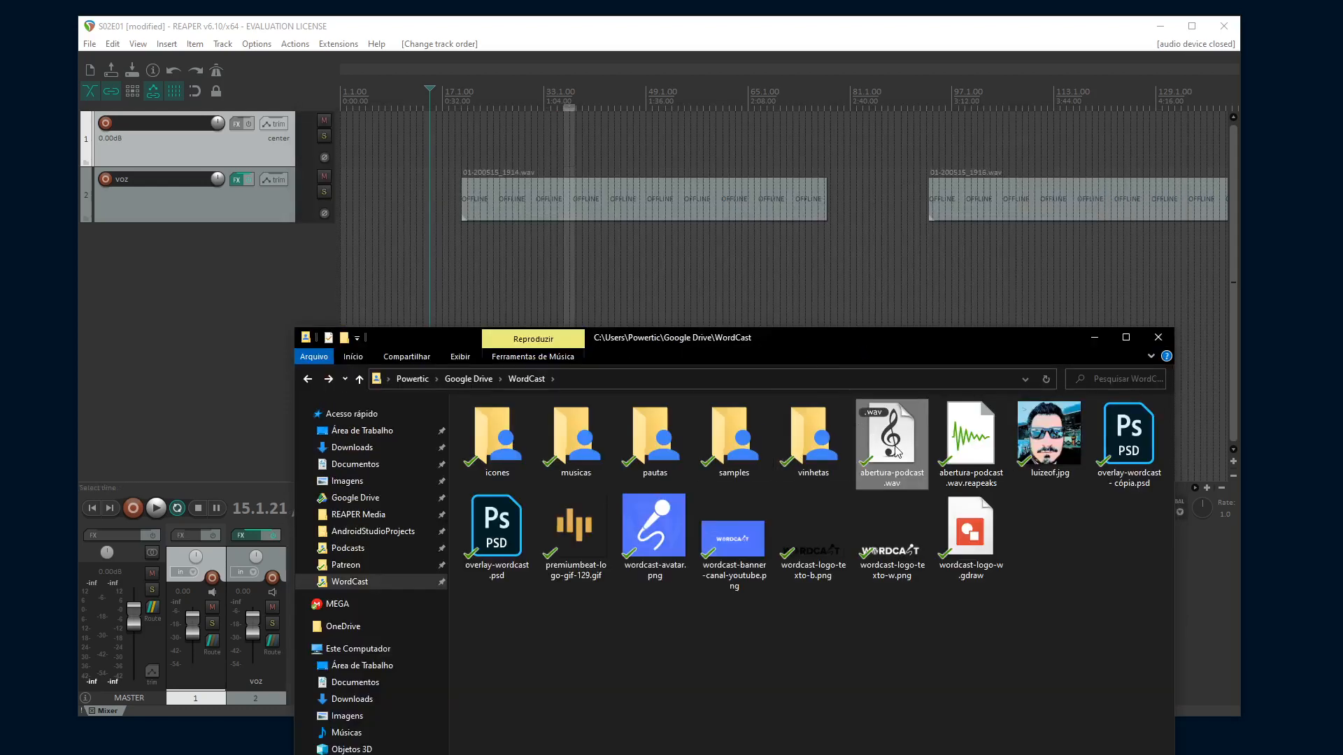
pyautogui.moveTo(895, 451); pyautogui.dragTo(342, 149)
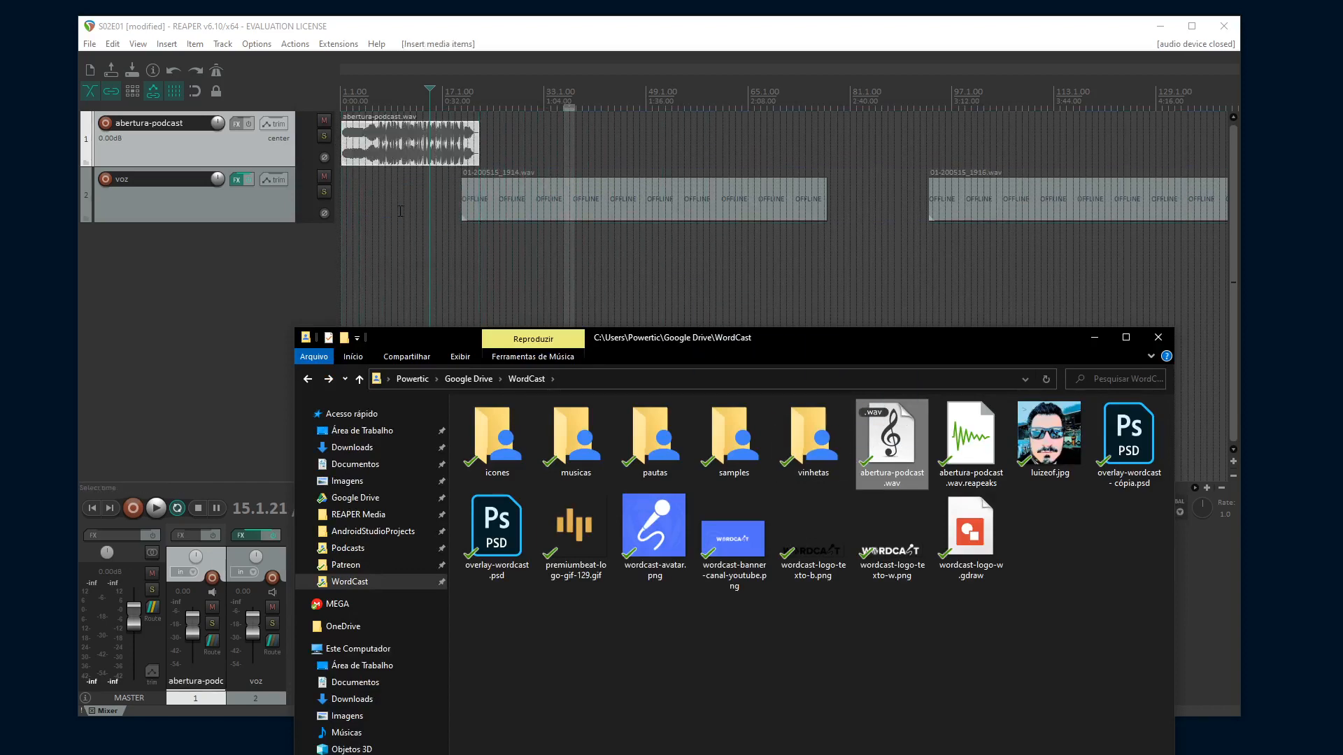
# Move the first voice clip to just after the opening clip's end and bring the second voice clip closer to it
pyautogui.click(530, 210)
pyautogui.moveTo(497, 201); pyautogui.dragTo(523, 205)
pyautogui.moveTo(1043, 202); pyautogui.dragTo(987, 202)
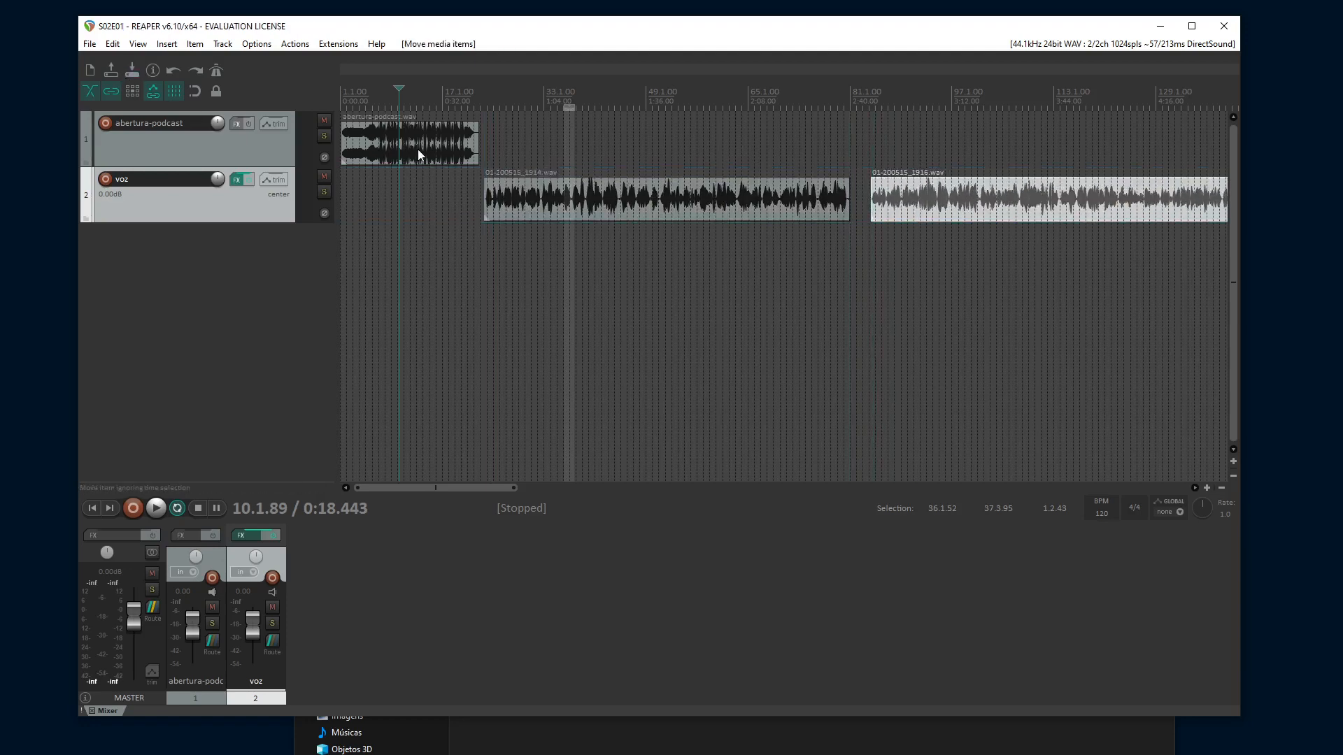
# Select the opening clip, switch the selection to the first voice clip, and return the edit cursor to the project start
pyautogui.click(417, 149)
pyautogui.click(544, 205)
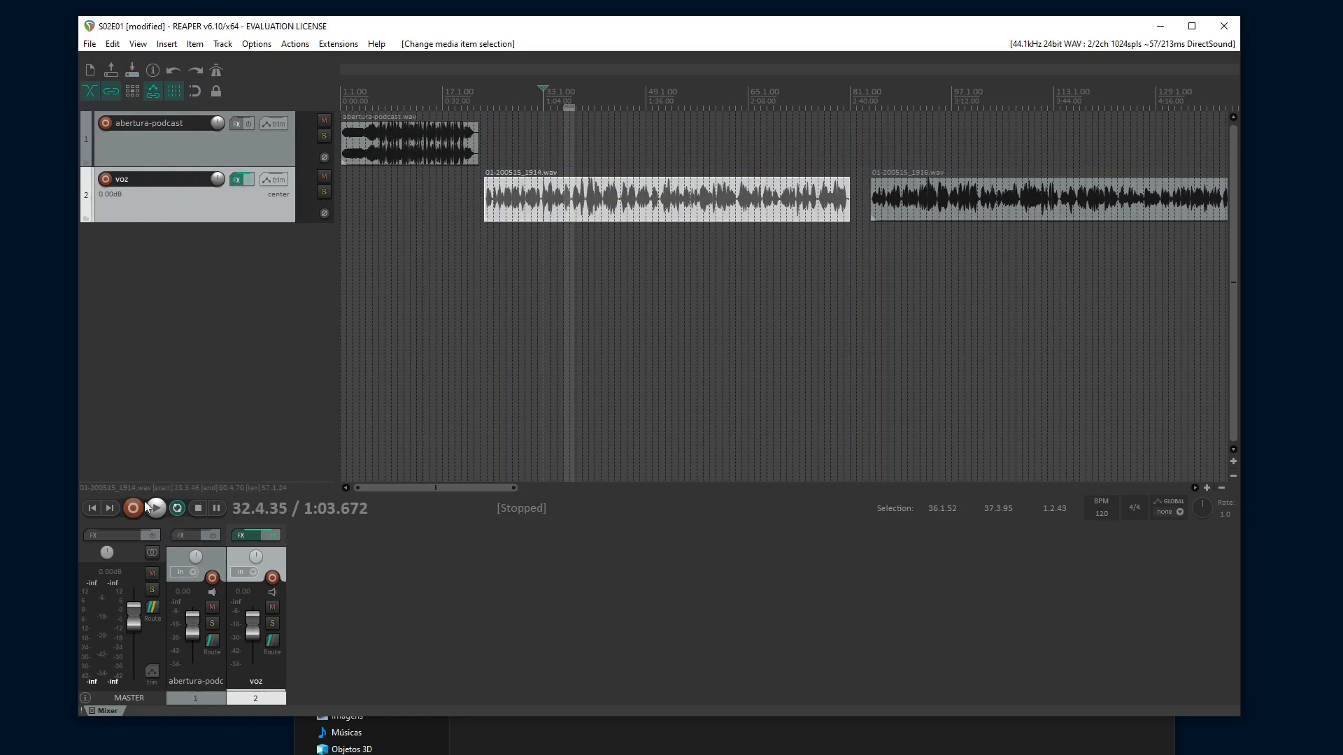
pyautogui.click(97, 508)
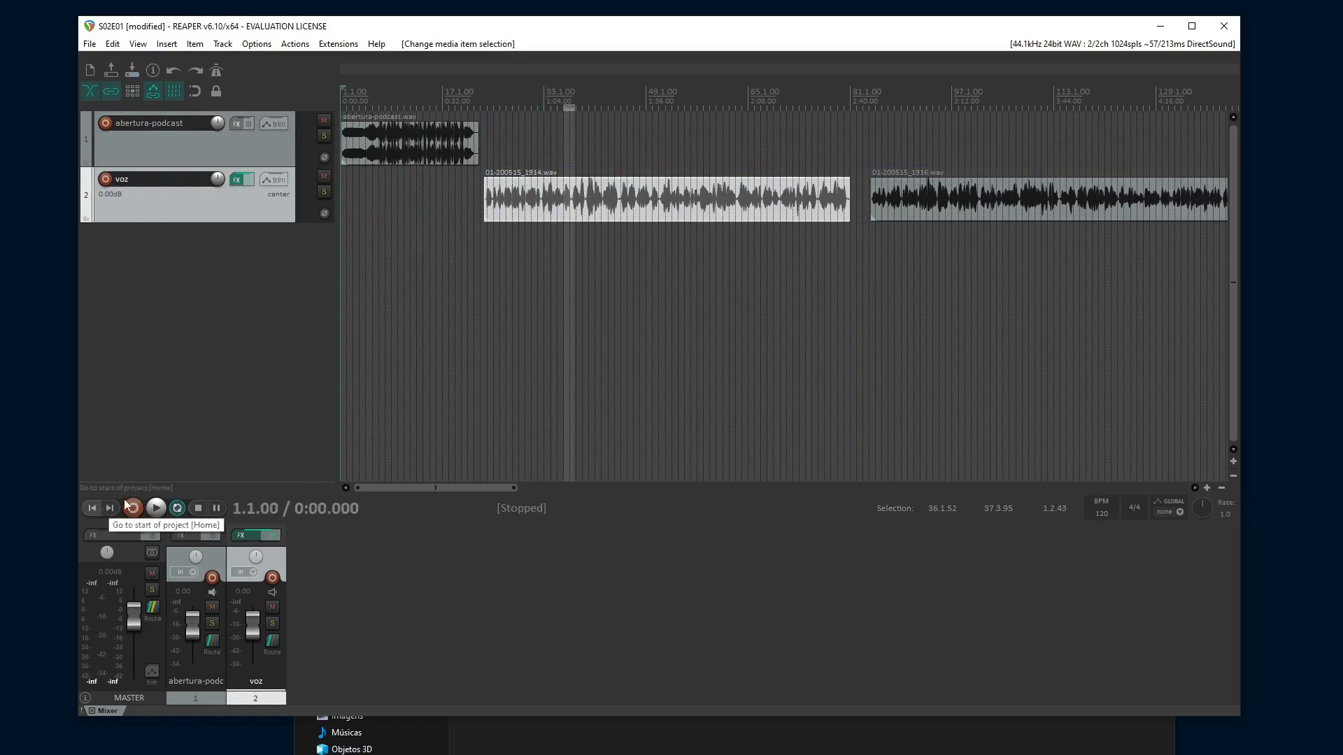
# Play the project from the start, lower the abertura-podcast track's volume to about -6 dB, and save the project
pyautogui.press('space')
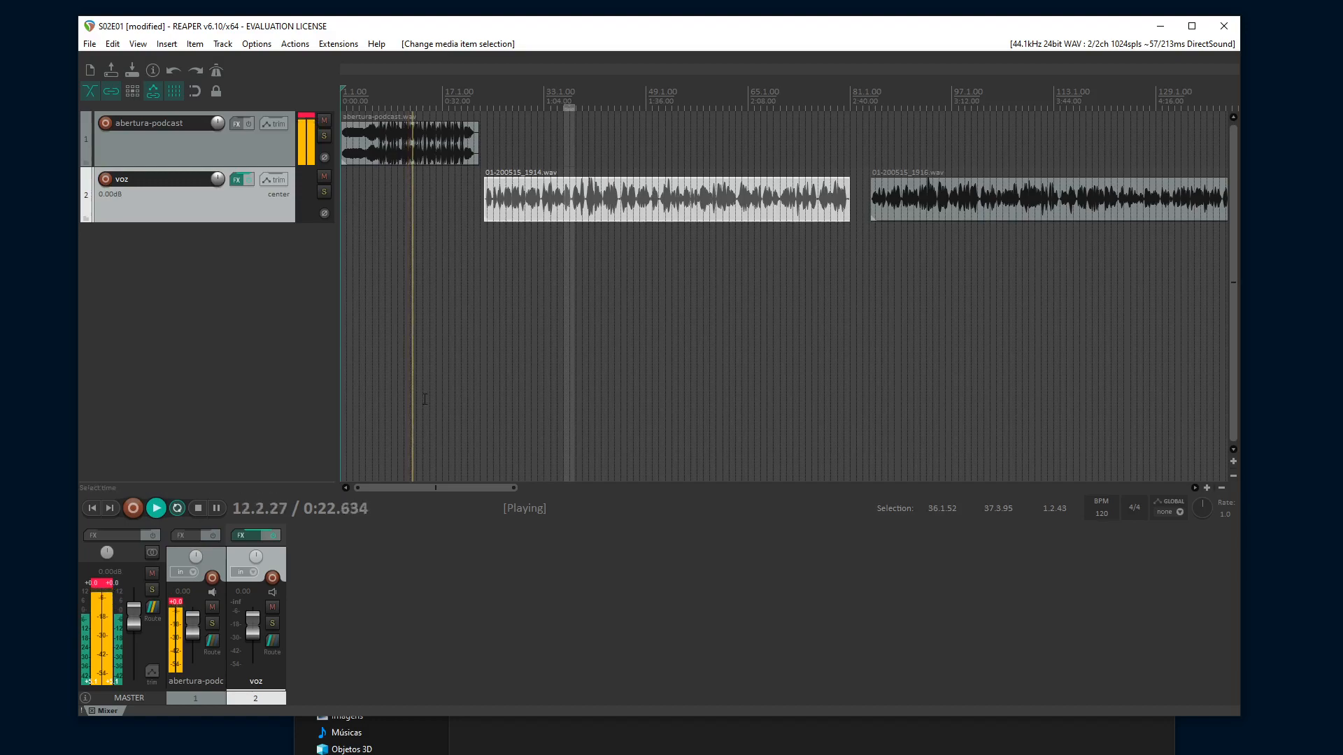
pyautogui.moveTo(197, 634); pyautogui.dragTo(196, 640)
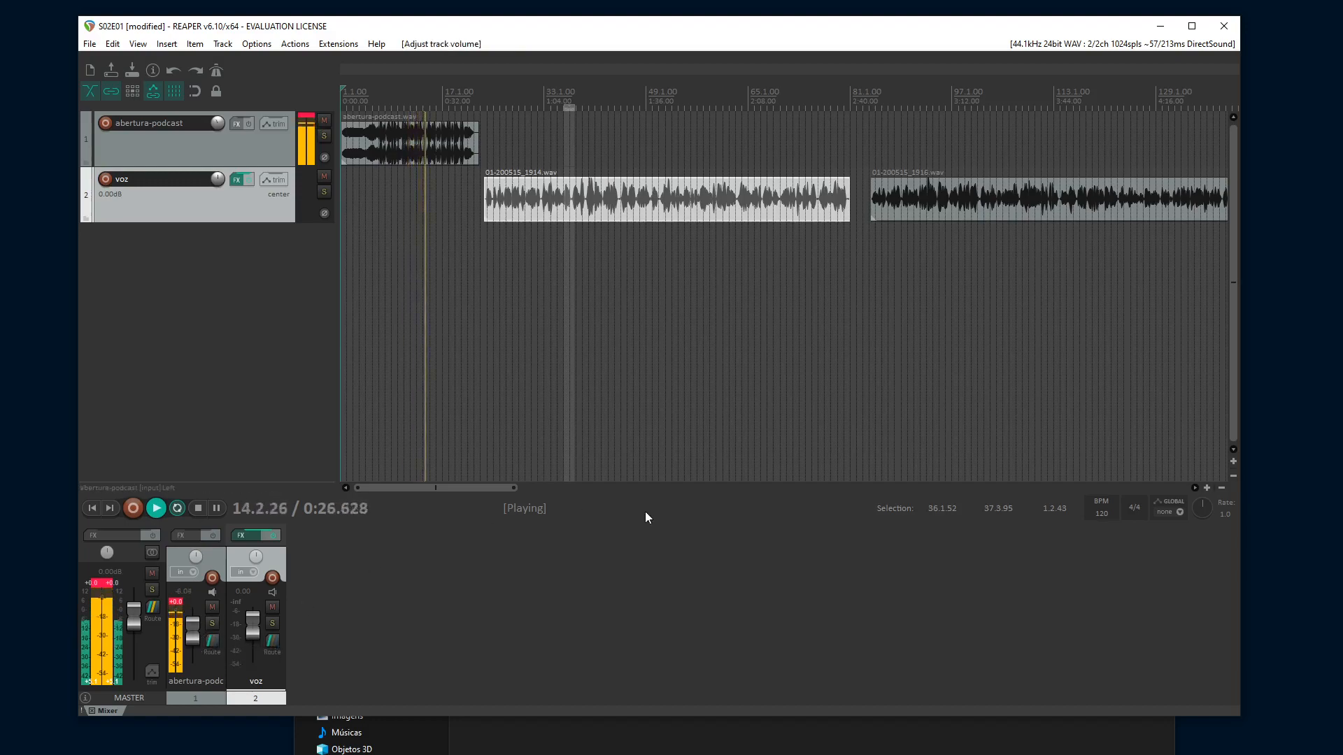
pyautogui.click(132, 70)
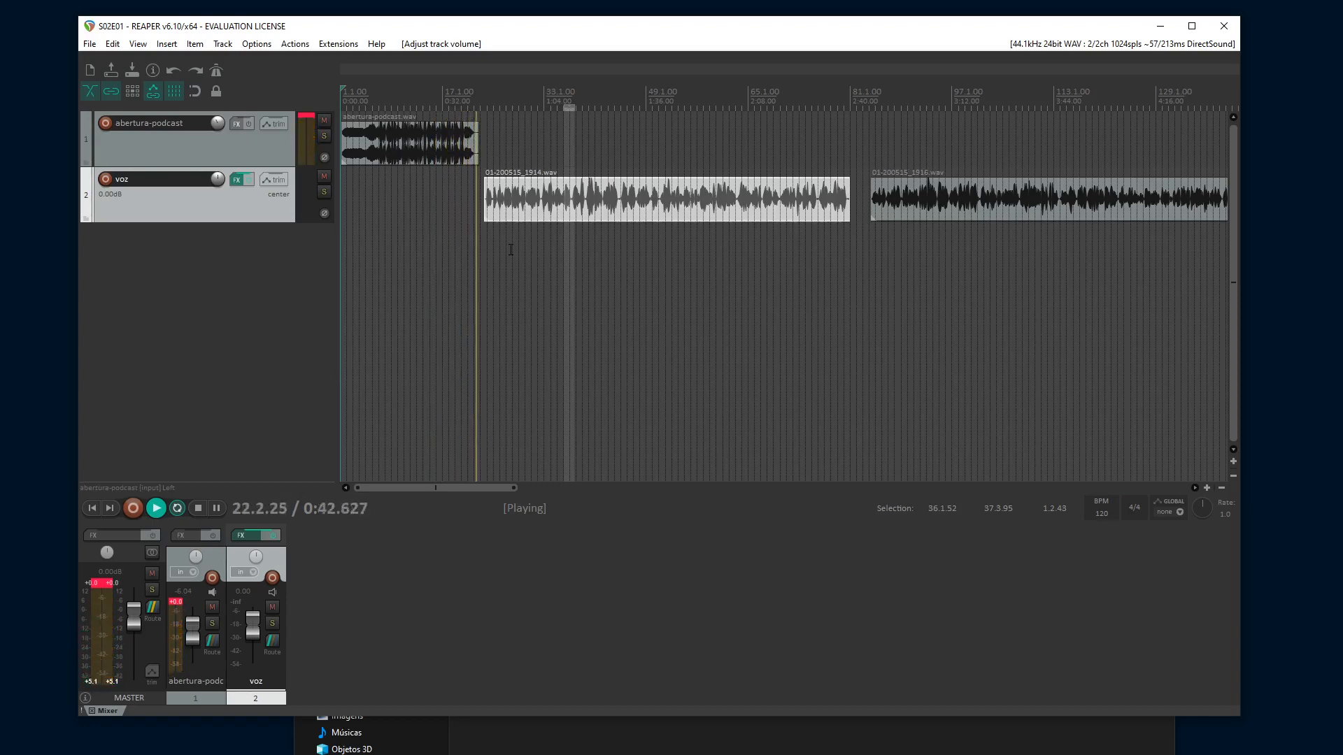
pyautogui.click(198, 508)
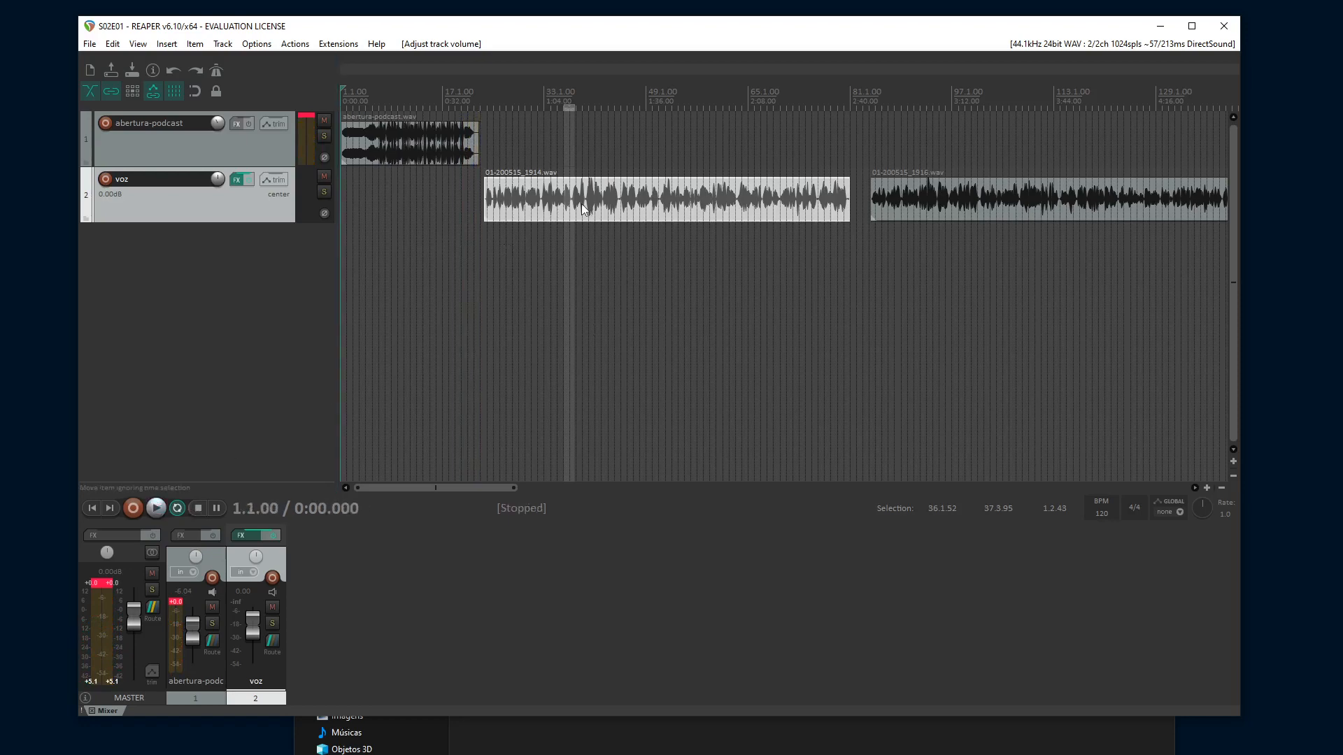
# Move the first voice clip back to the opening clip's end, save the project, and play the transition to check it
pyautogui.moveTo(572, 205); pyautogui.dragTo(567, 205)
pyautogui.click(468, 177)
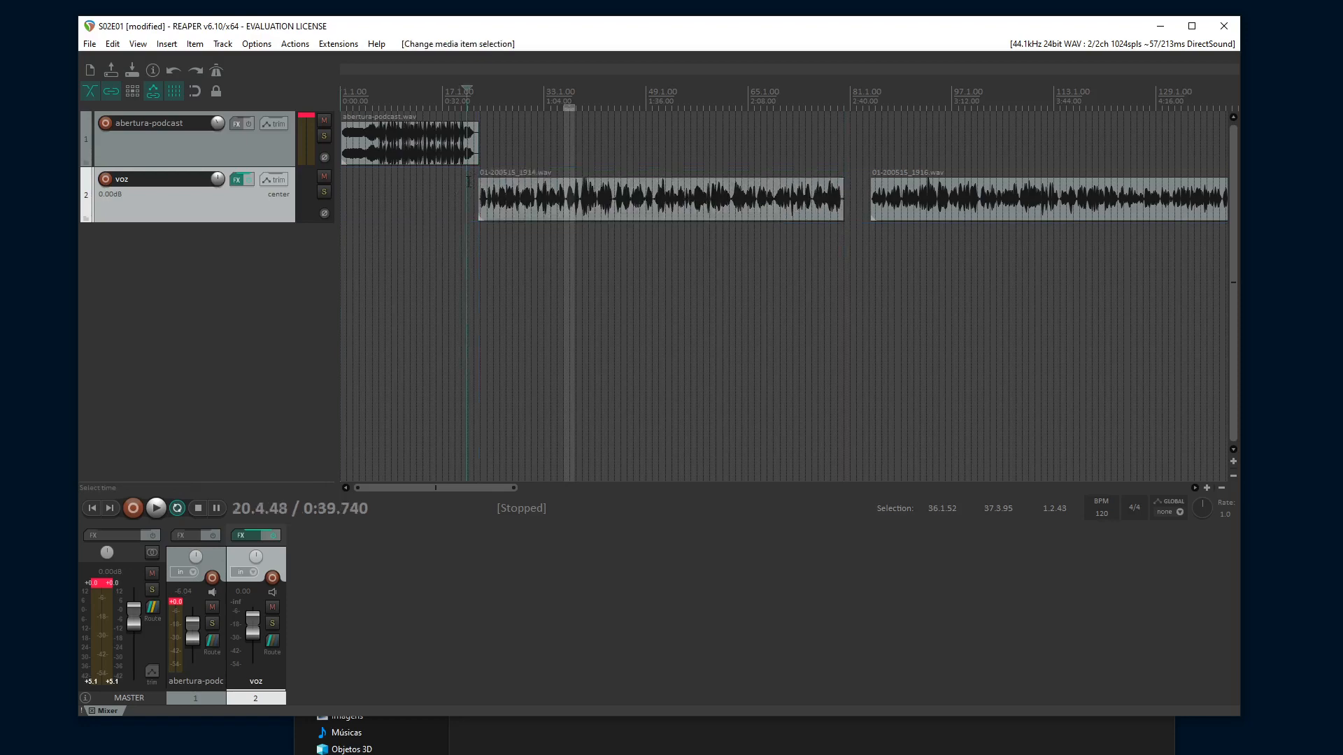
pyautogui.press('space')
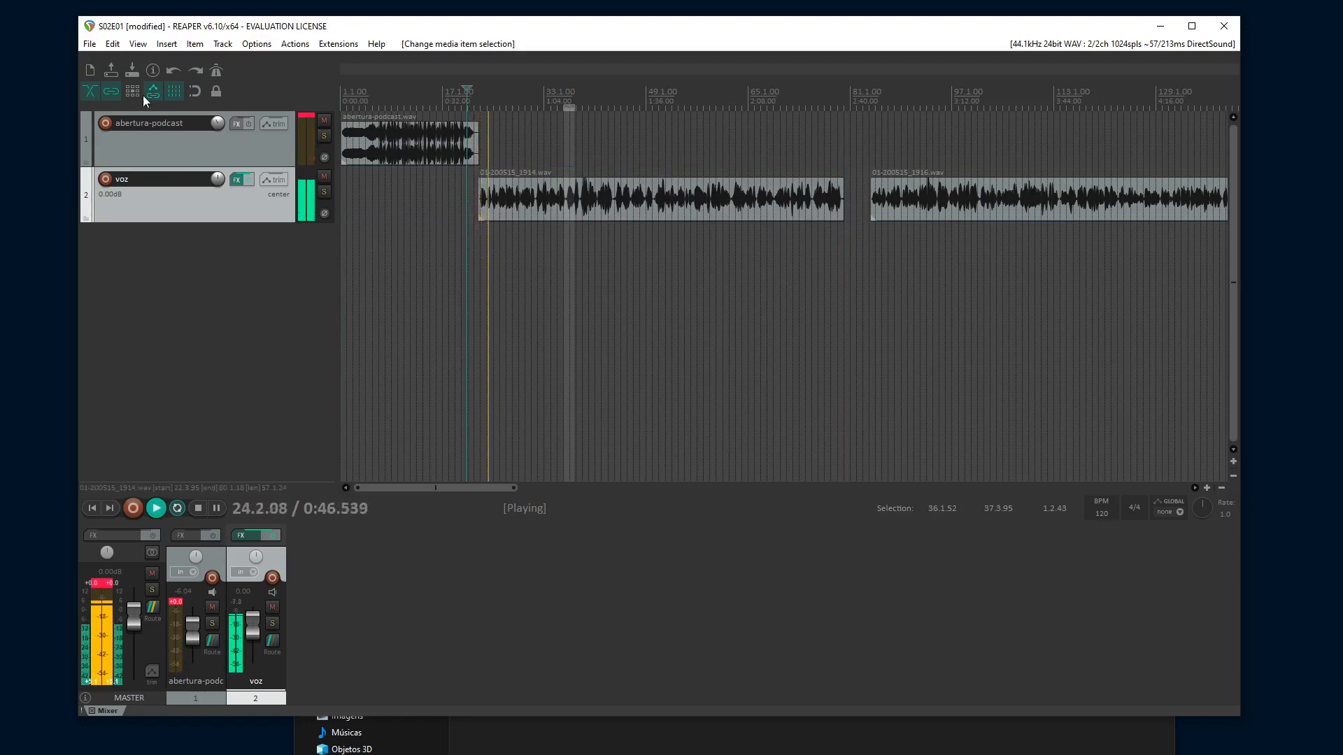
pyautogui.click(132, 67)
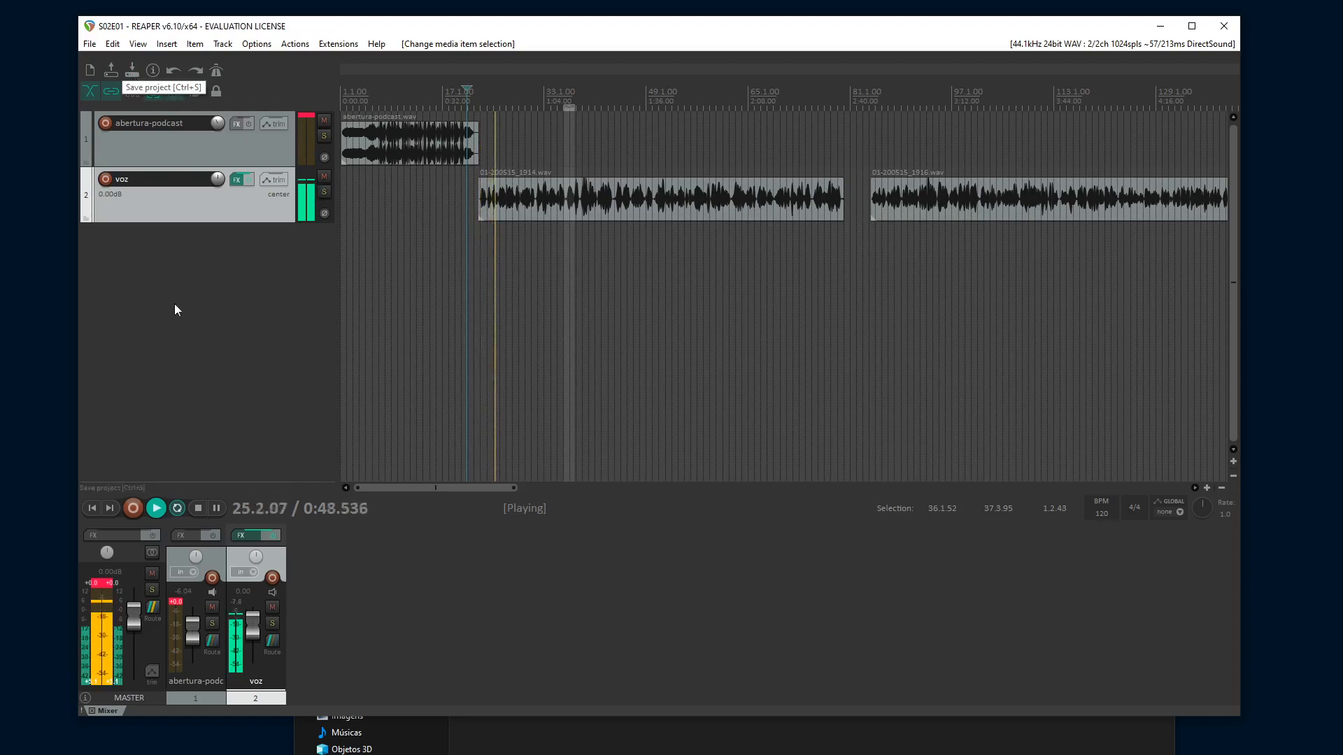
pyautogui.click(198, 508)
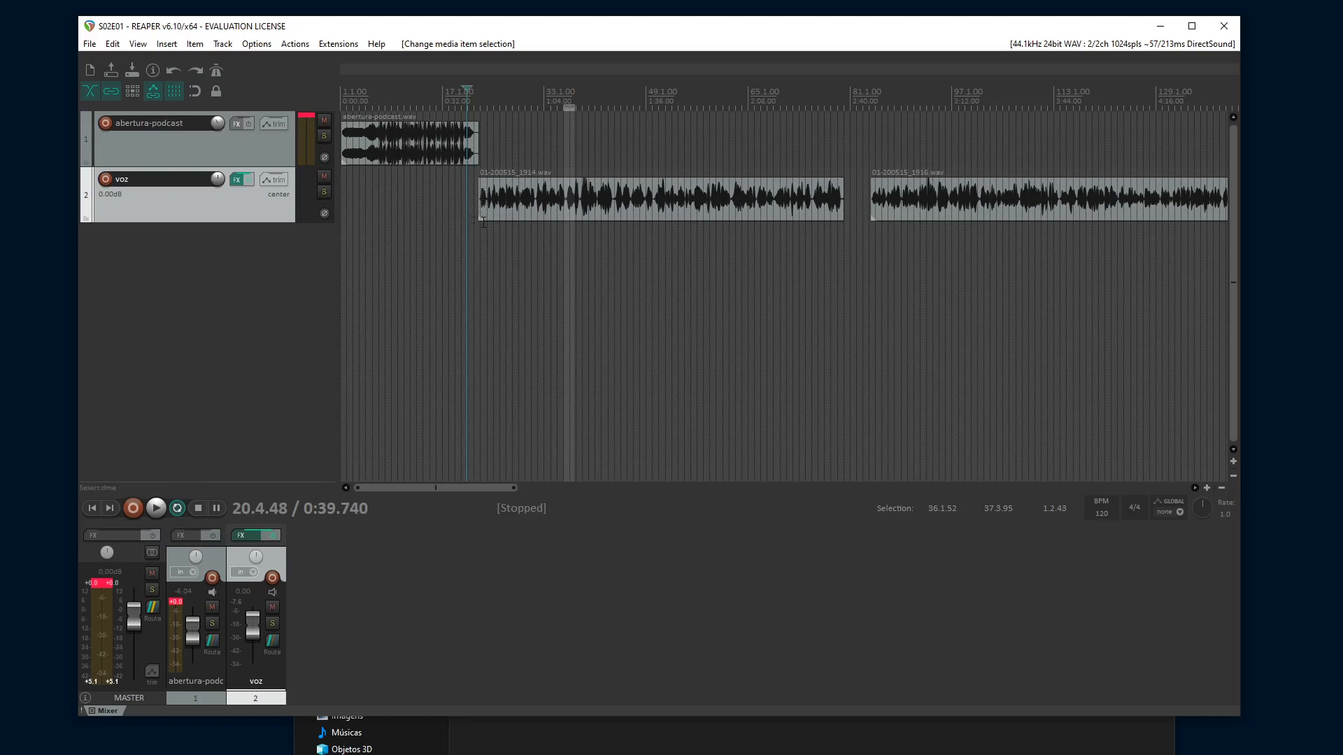
pyautogui.press('space')
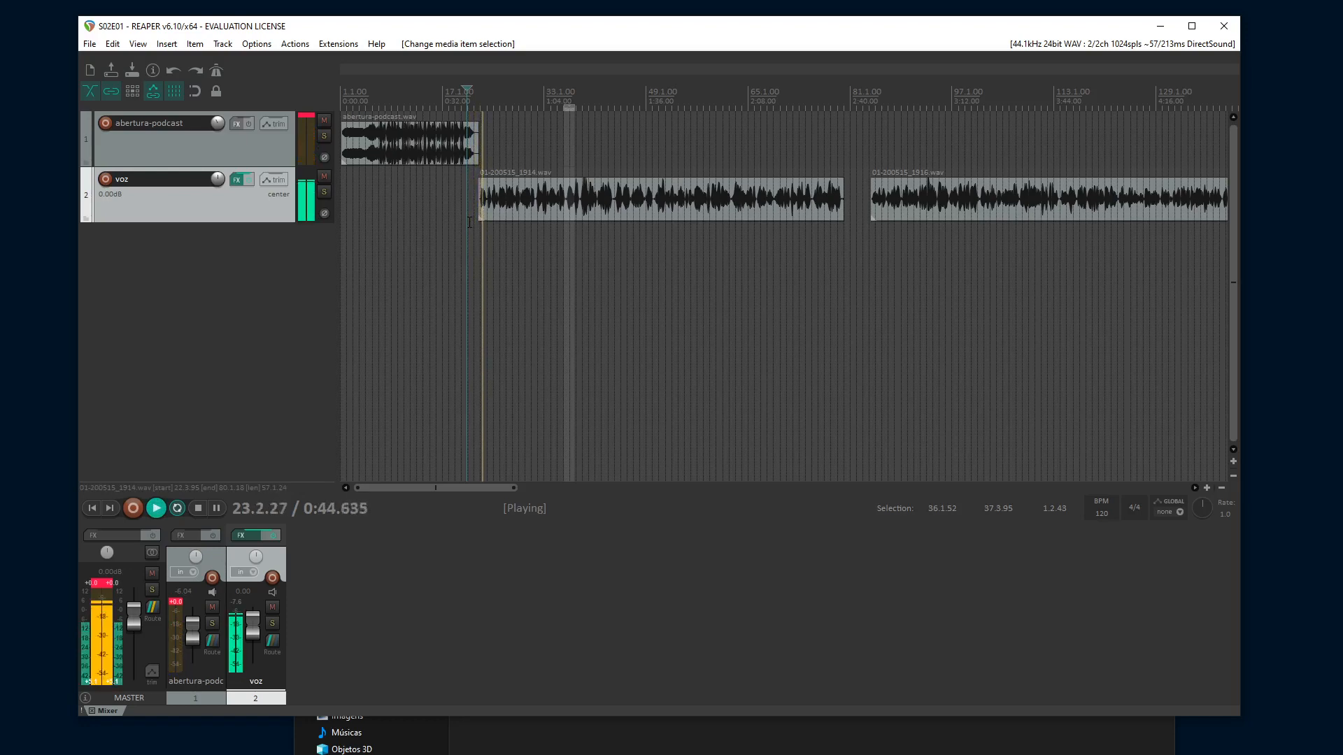
pyautogui.press('space')
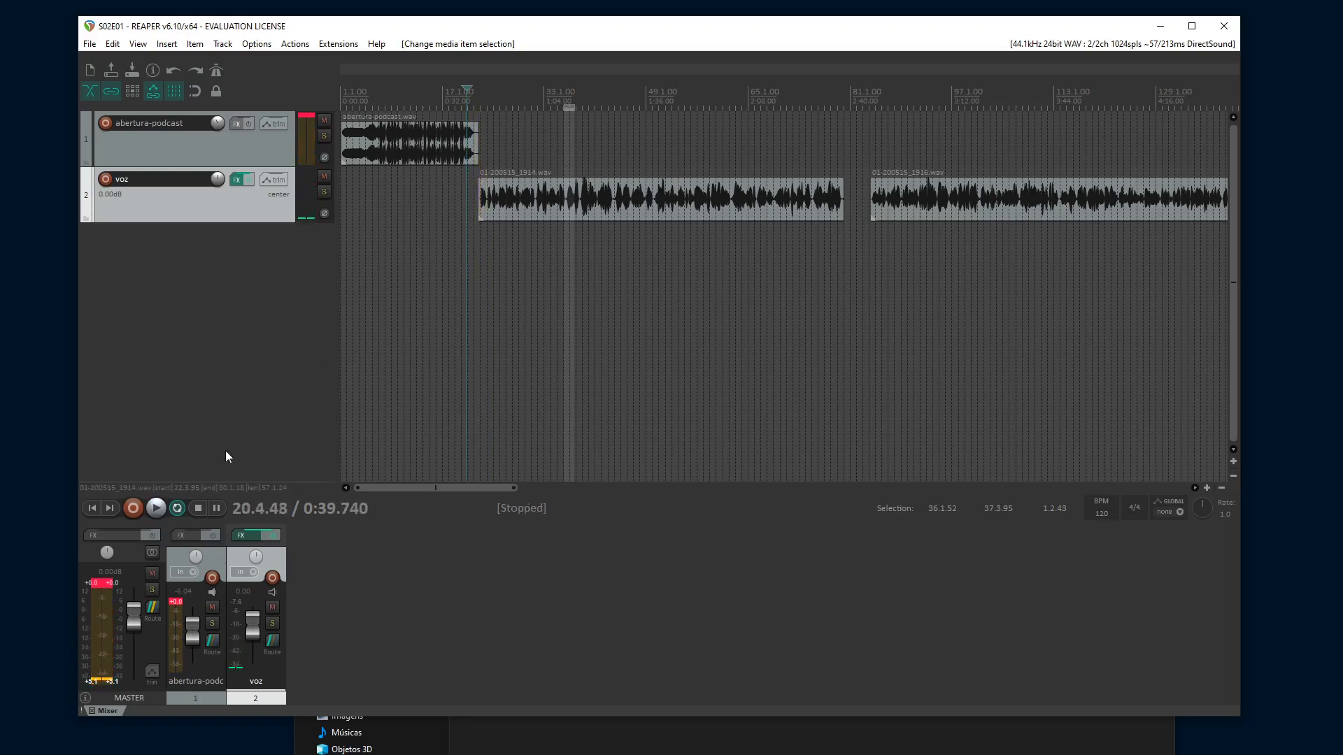
# Switch to File Explorer and open the musicas folder inside WordCast
pyautogui.click(714, 719)
pyautogui.moveTo(800, 347); pyautogui.dragTo(819, 94)
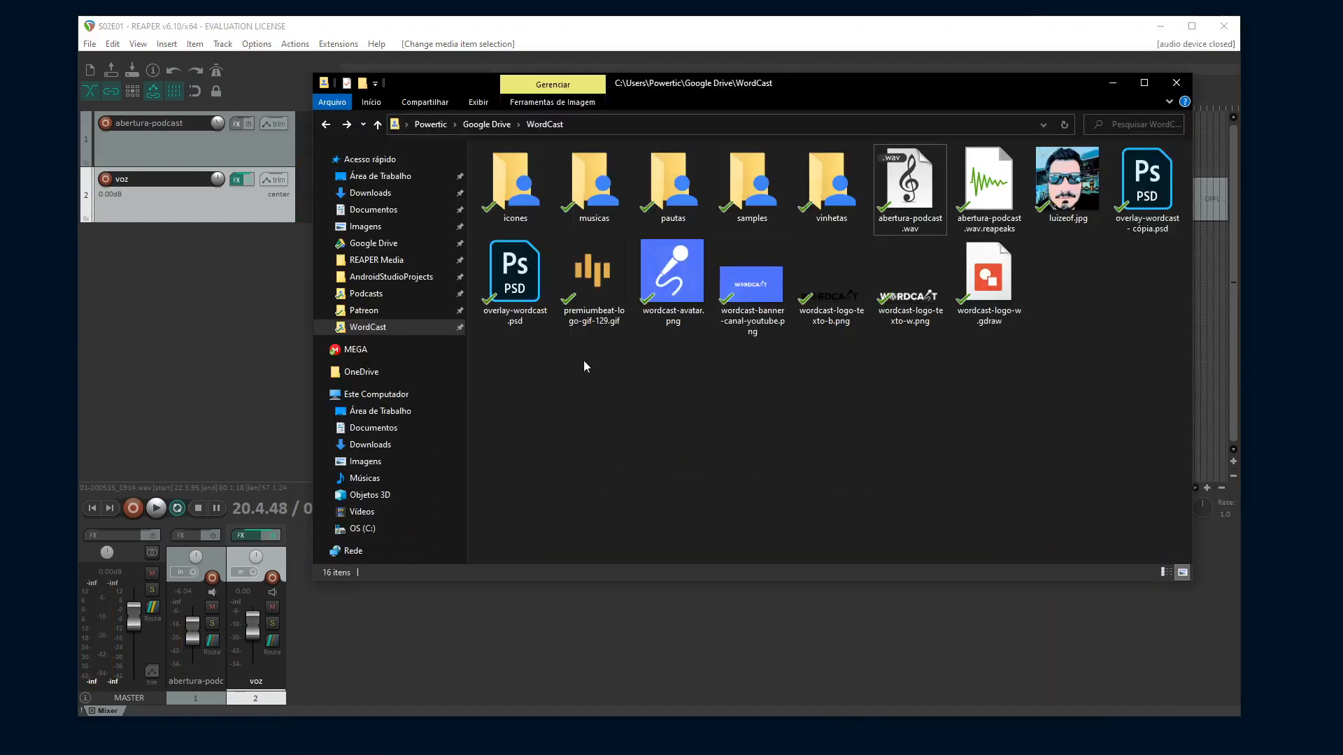
pyautogui.doubleClick(588, 191)
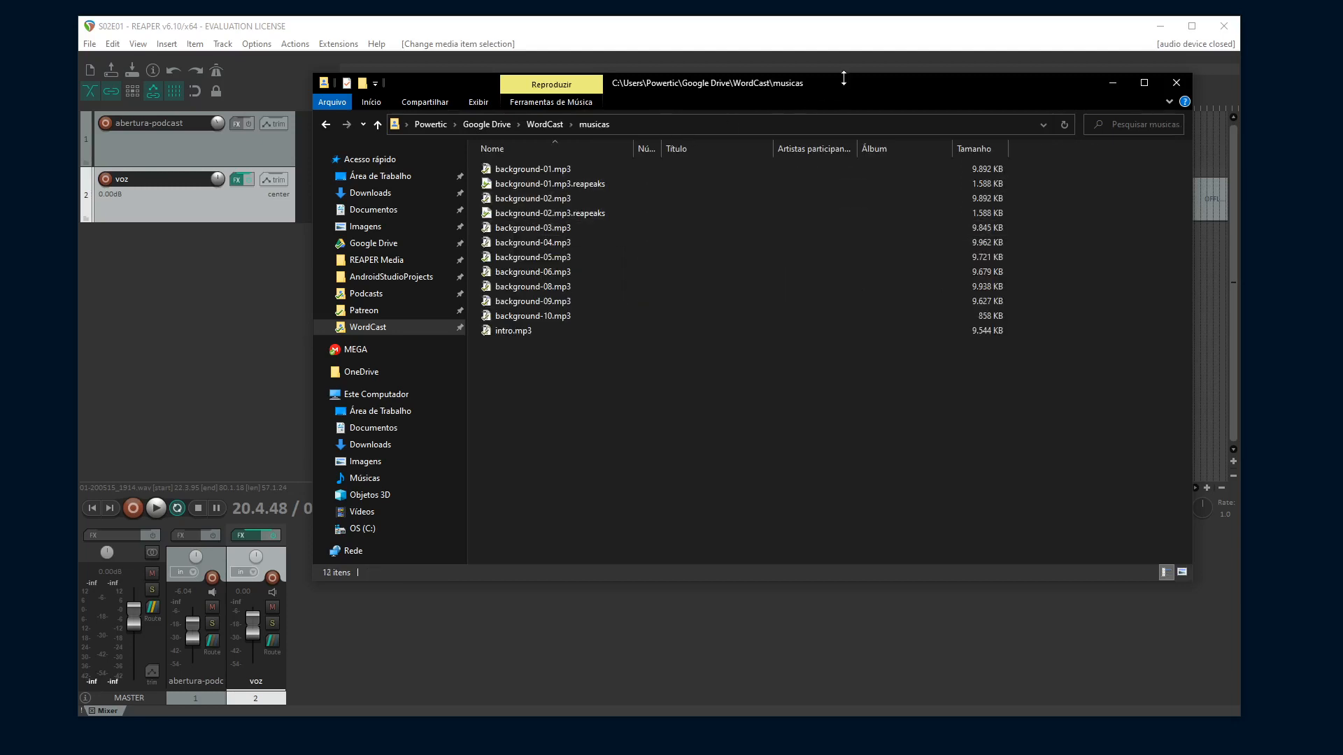
pyautogui.moveTo(843, 78); pyautogui.dragTo(853, 135)
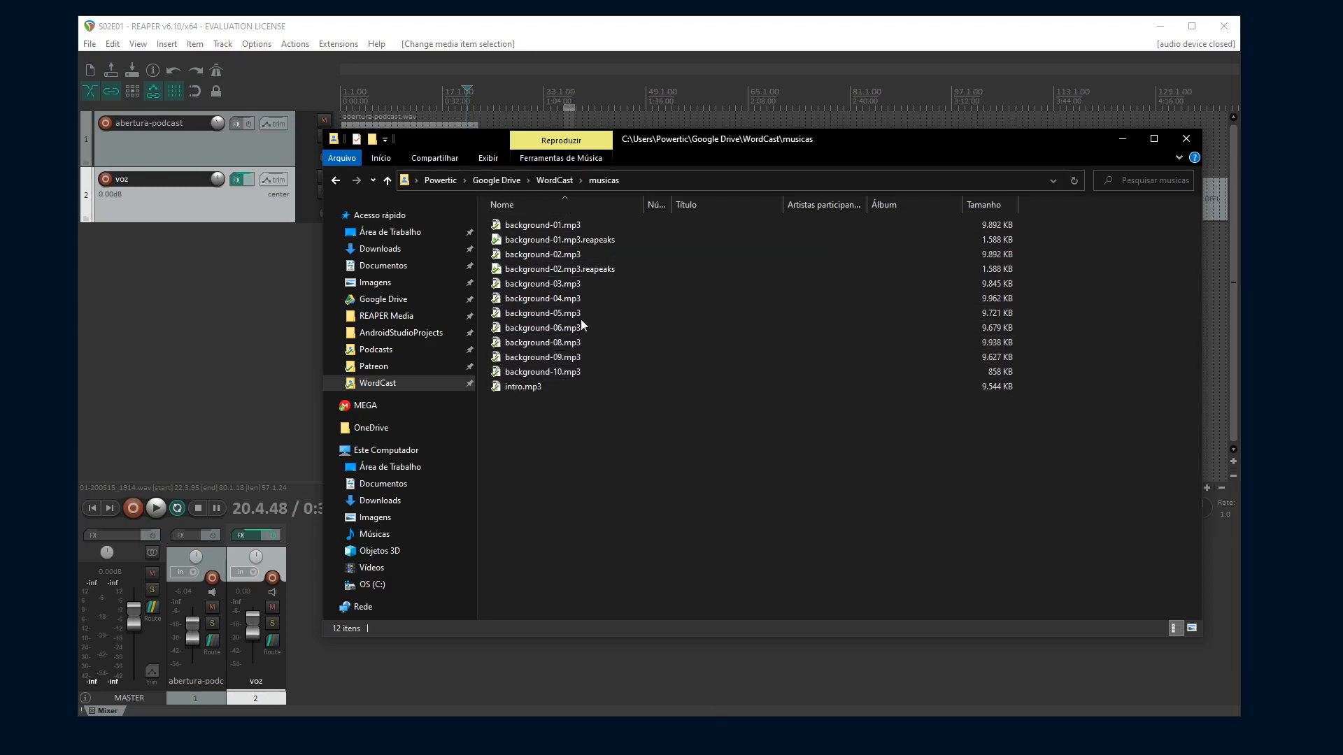
pyautogui.rightClick(615, 434)
pyautogui.click(558, 448)
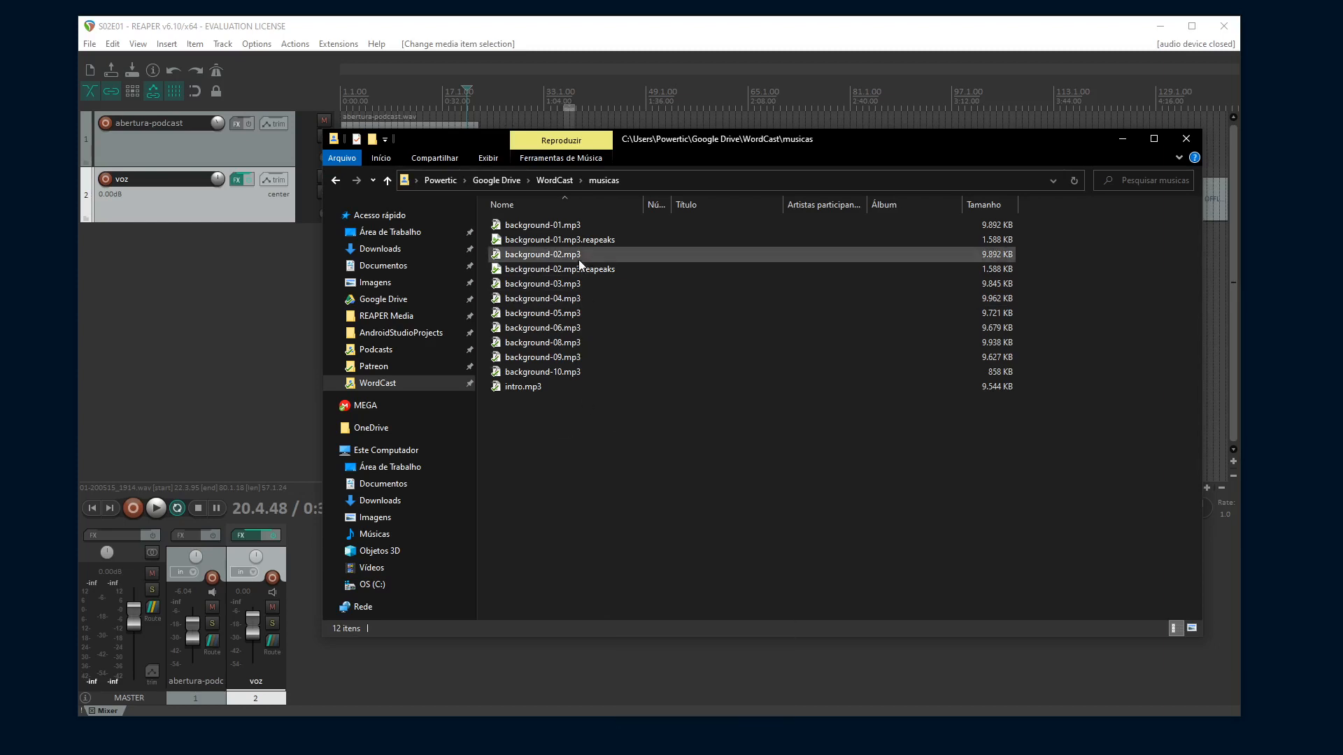
# Preview background-01.mp3 in the media player, close the player, and move the File Explorer window clear of REAPER's tracks
pyautogui.doubleClick(532, 229)
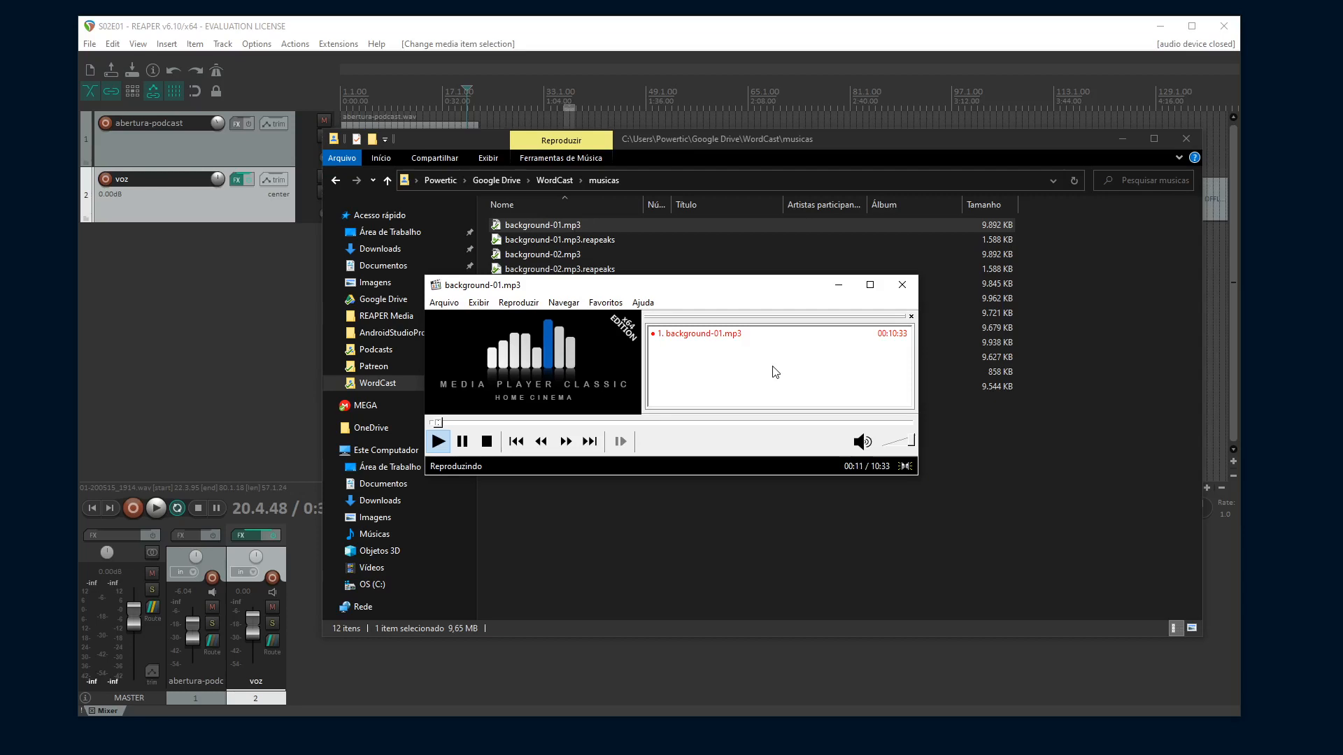
pyautogui.click(903, 287)
pyautogui.moveTo(816, 137); pyautogui.dragTo(830, 323)
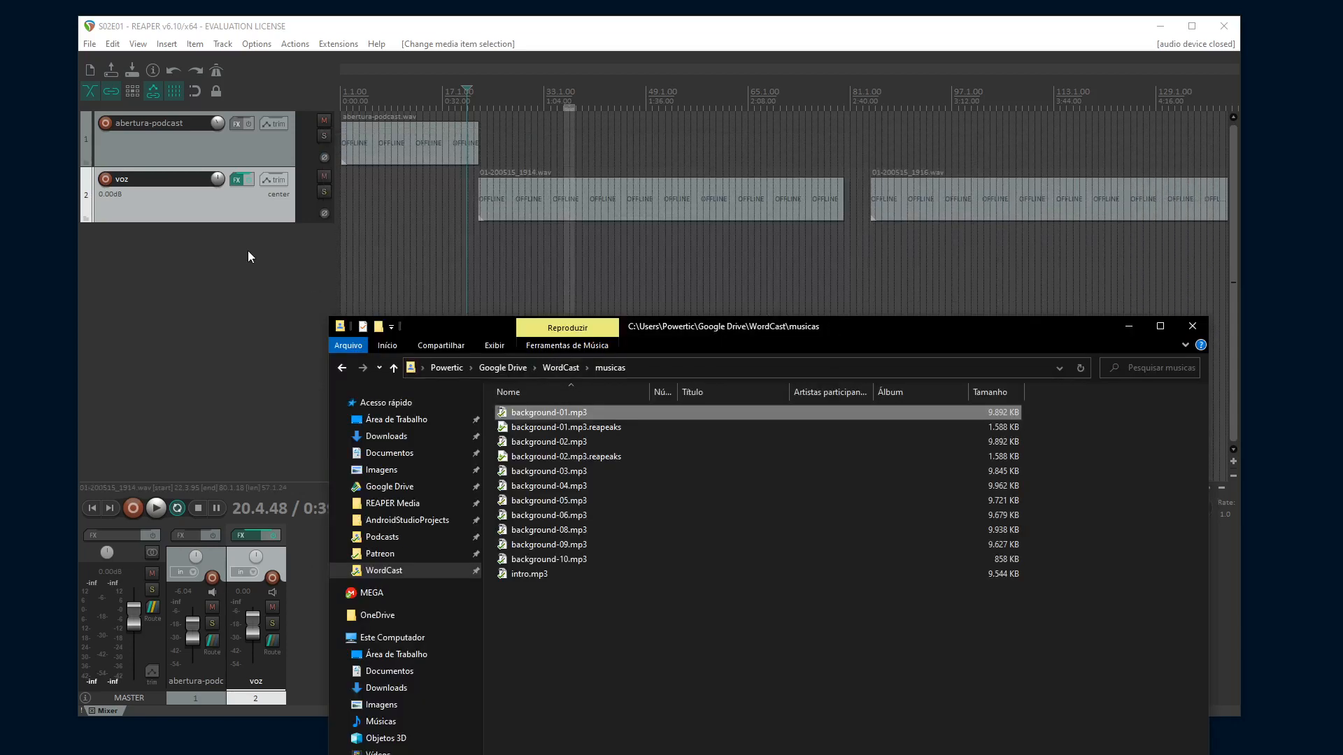
# In REAPER, shift both voice clips later on the timeline, leaving a gap between the opening clip and the first voice clip
pyautogui.click(486, 260)
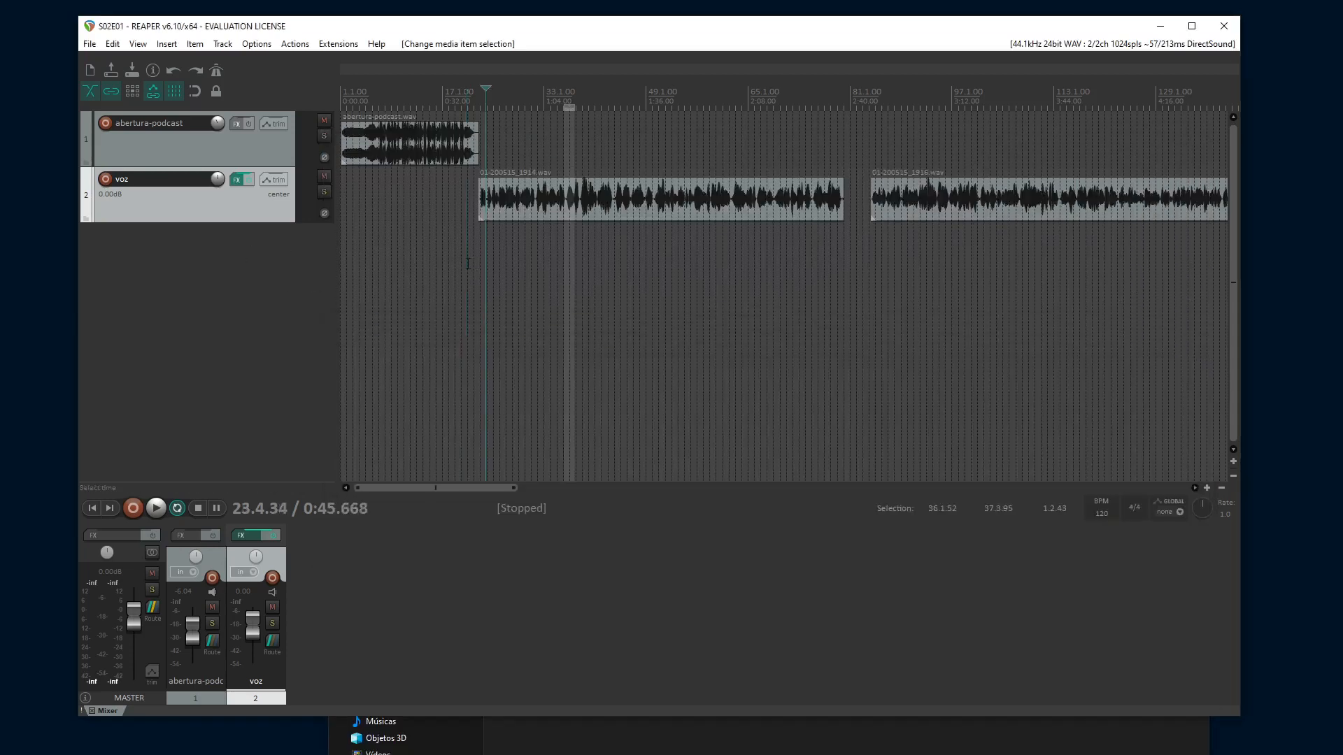
pyautogui.click(446, 156)
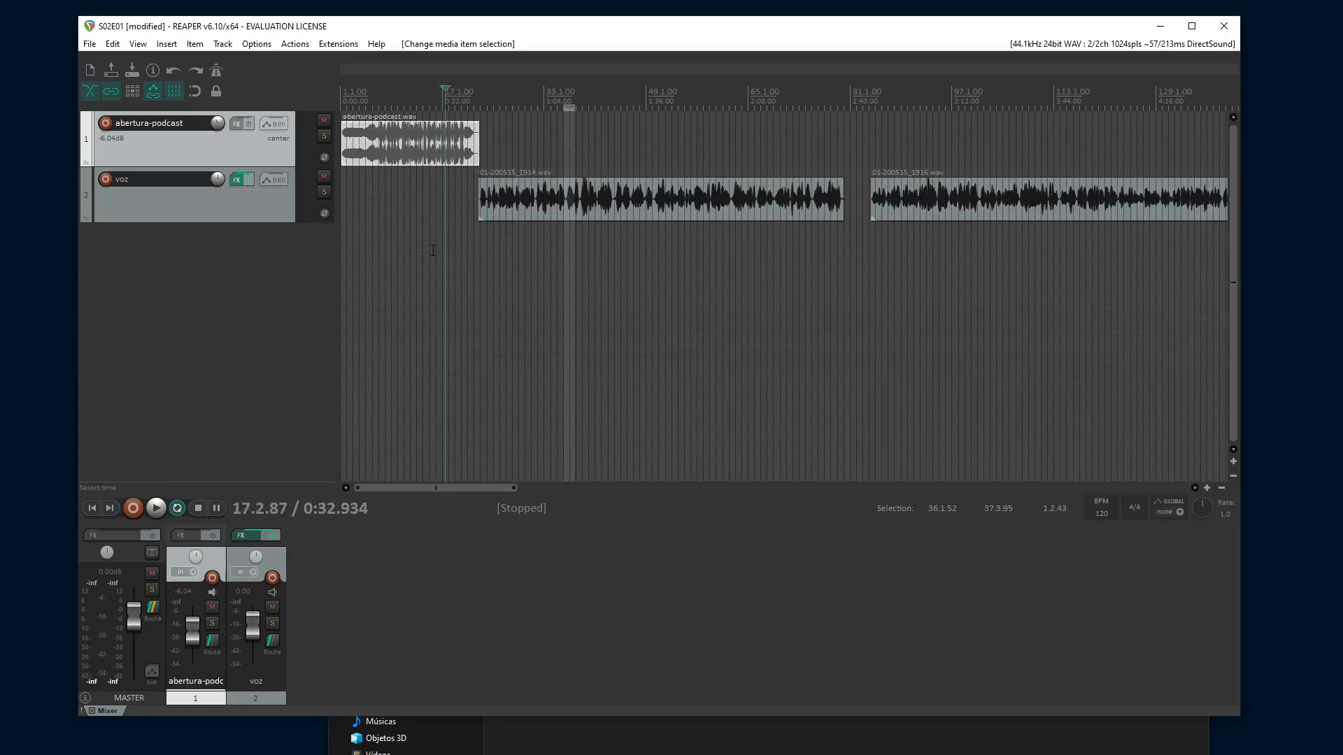
pyautogui.moveTo(906, 206); pyautogui.dragTo(947, 206)
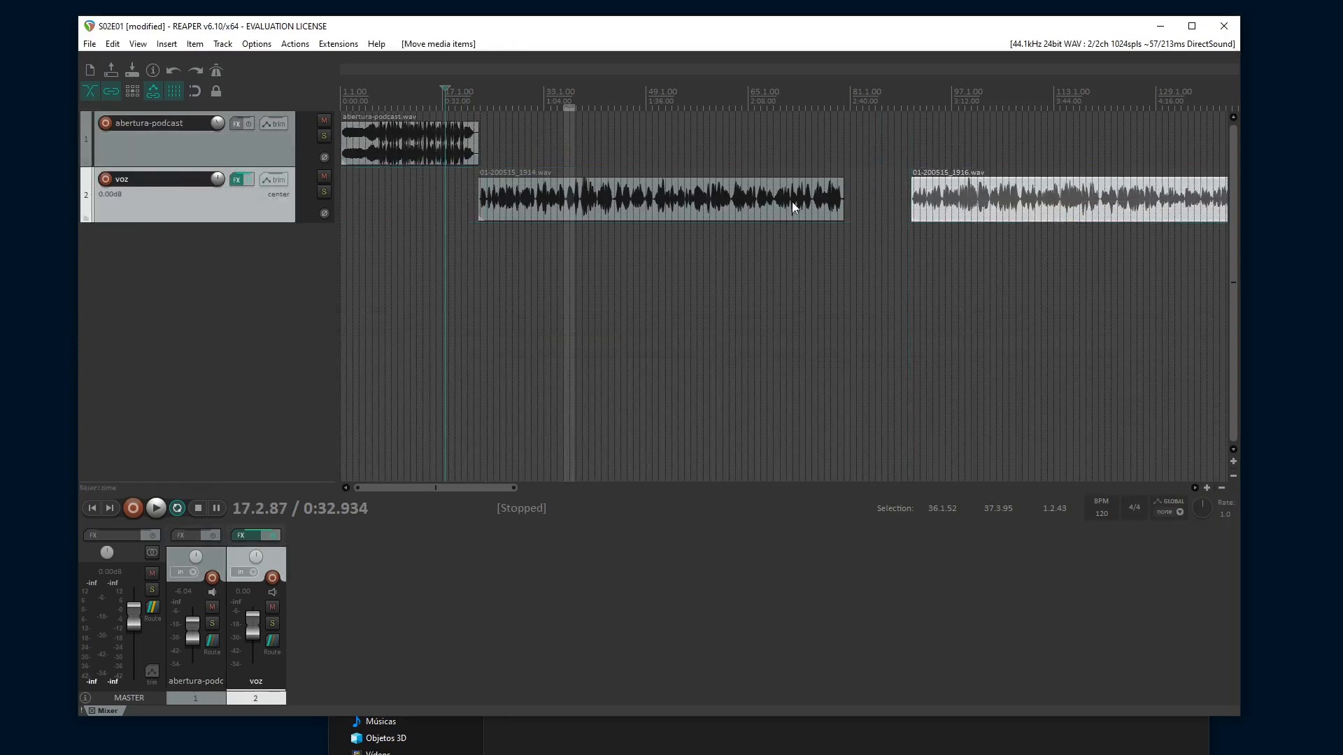
pyautogui.moveTo(698, 199); pyautogui.dragTo(755, 209)
pyautogui.moveTo(934, 207); pyautogui.dragTo(947, 206)
pyautogui.moveTo(819, 203); pyautogui.dragTo(824, 204)
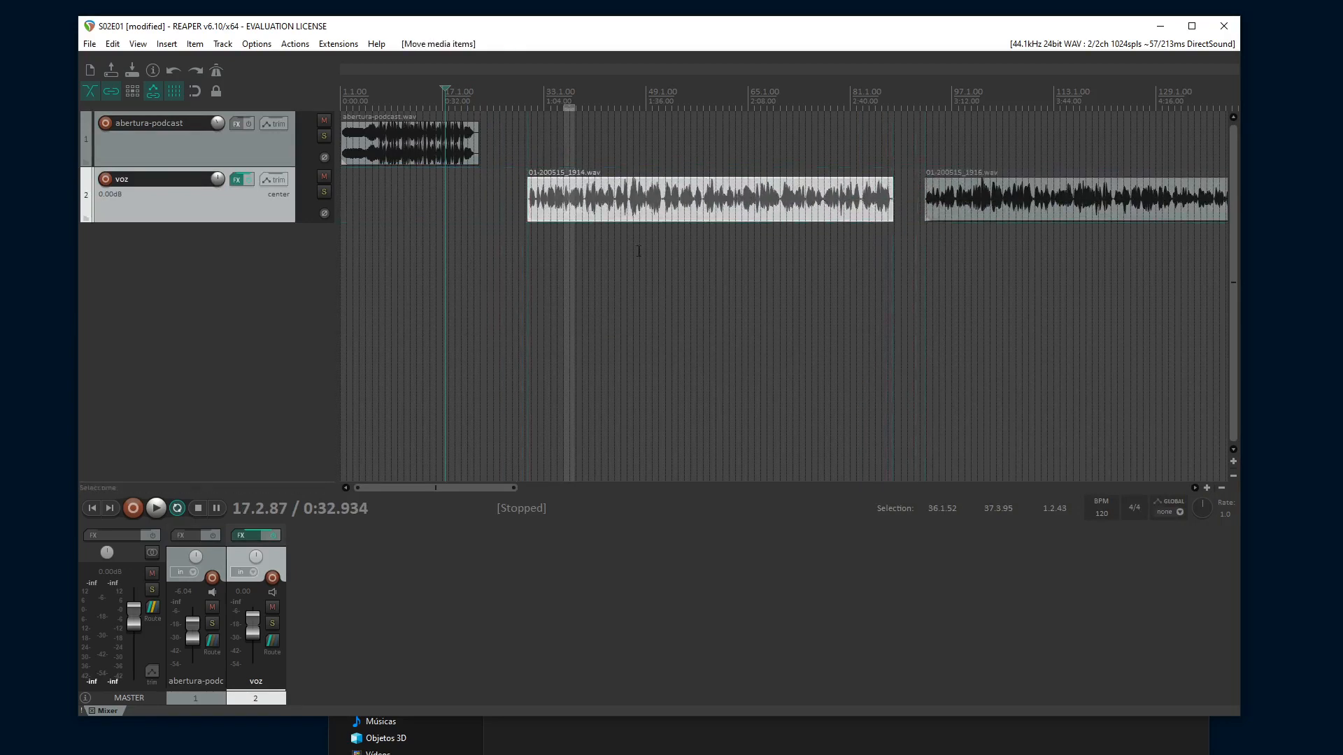
# Add a third track and insert background-01.mp3 on it, starting just before the opening clip ends
pyautogui.doubleClick(228, 253)
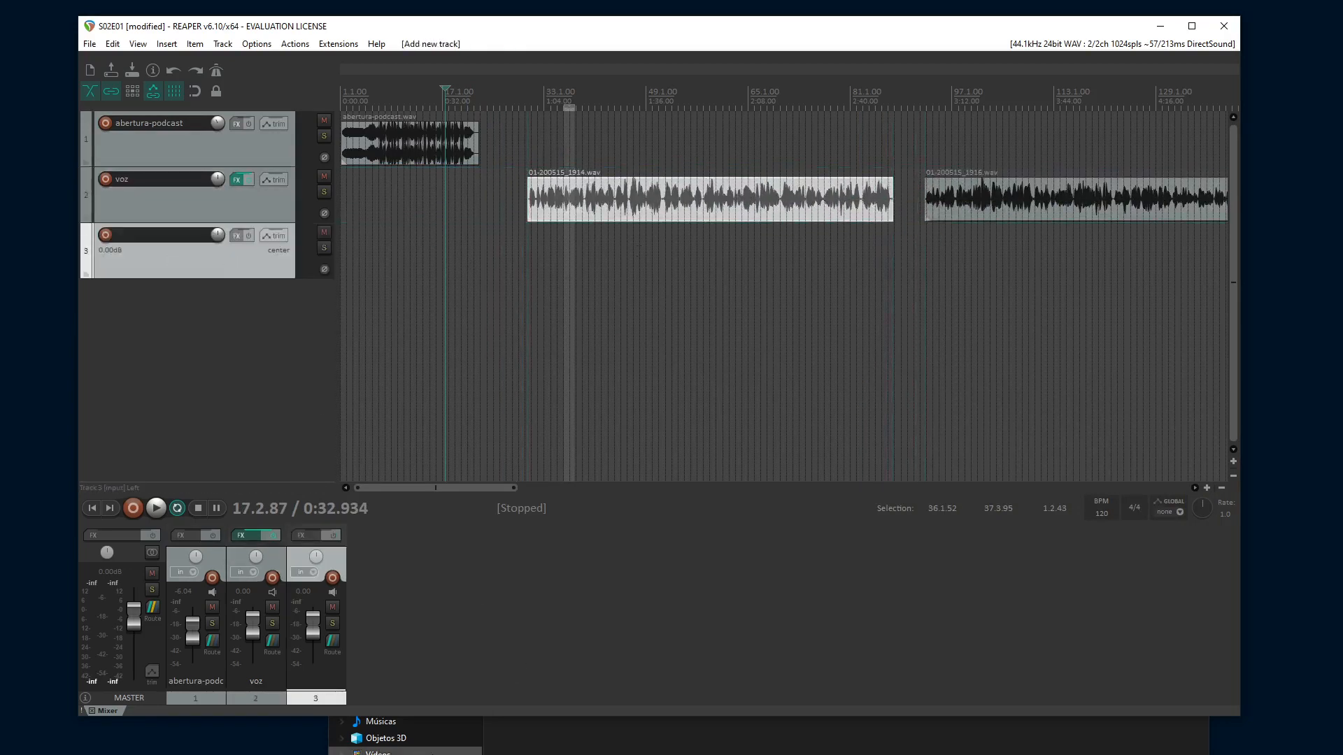
pyautogui.click(541, 742)
pyautogui.moveTo(548, 412); pyautogui.dragTo(474, 276)
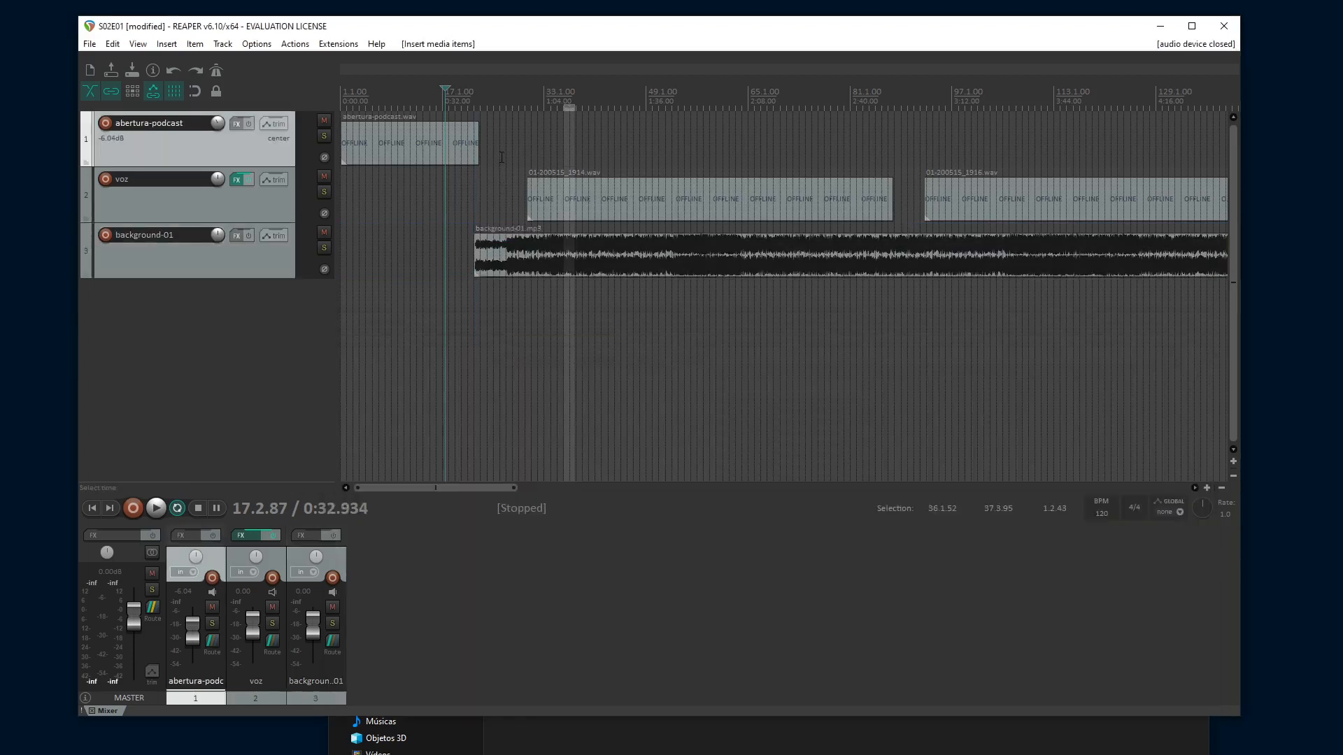
pyautogui.click(463, 203)
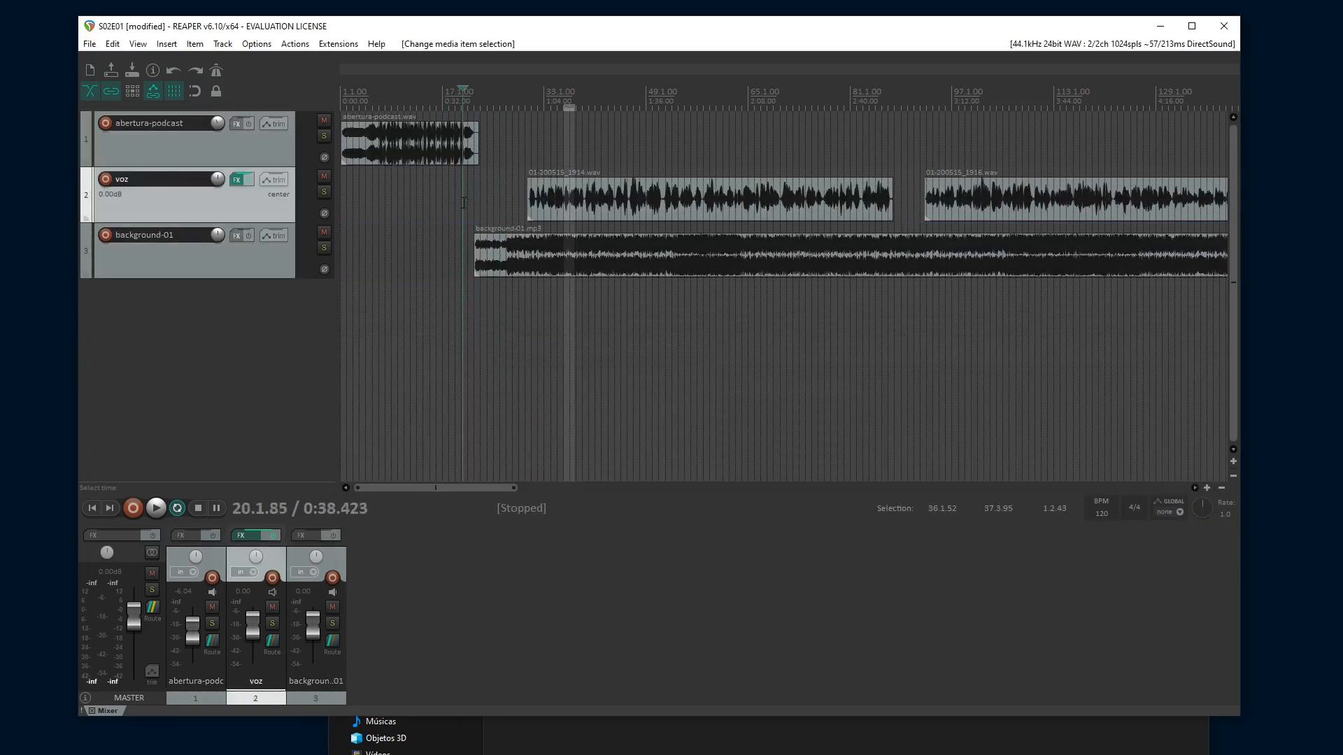
pyautogui.click(488, 249)
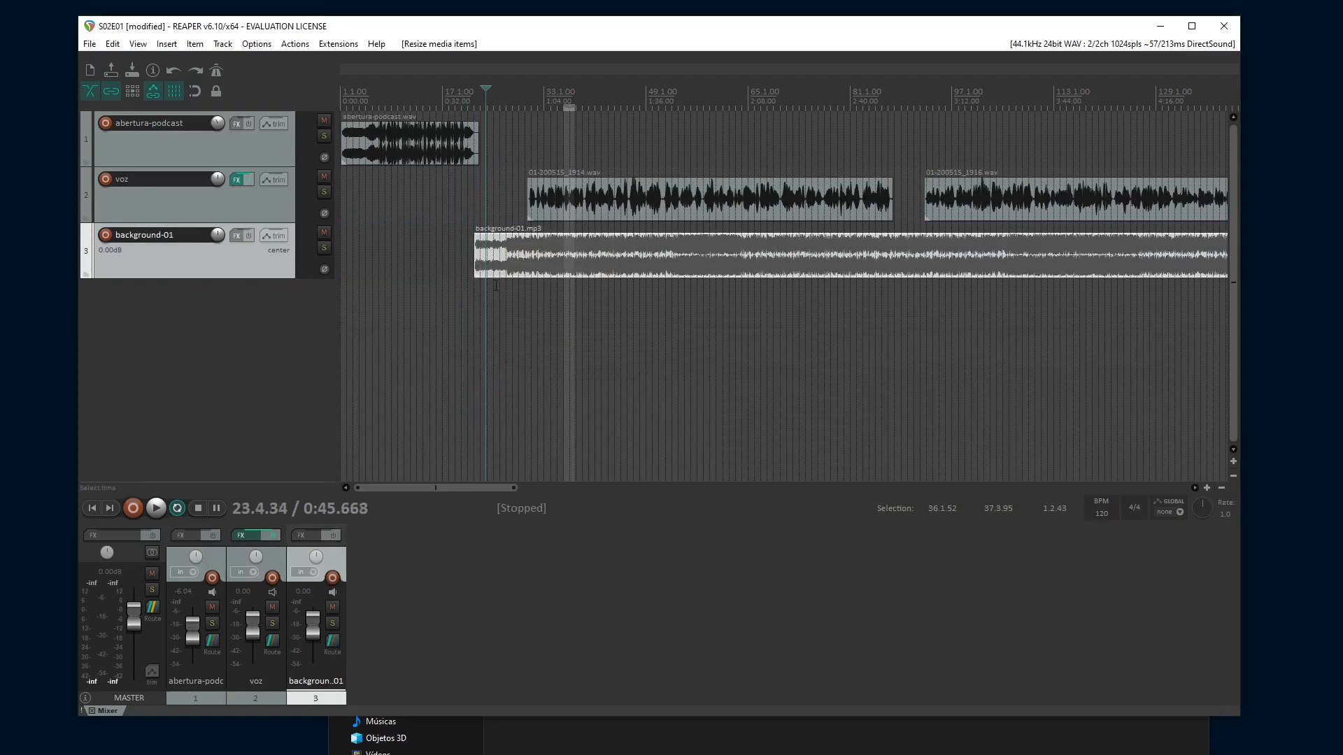
pyautogui.scroll(1, 578, 280)
pyautogui.moveTo(579, 274); pyautogui.dragTo(584, 262)
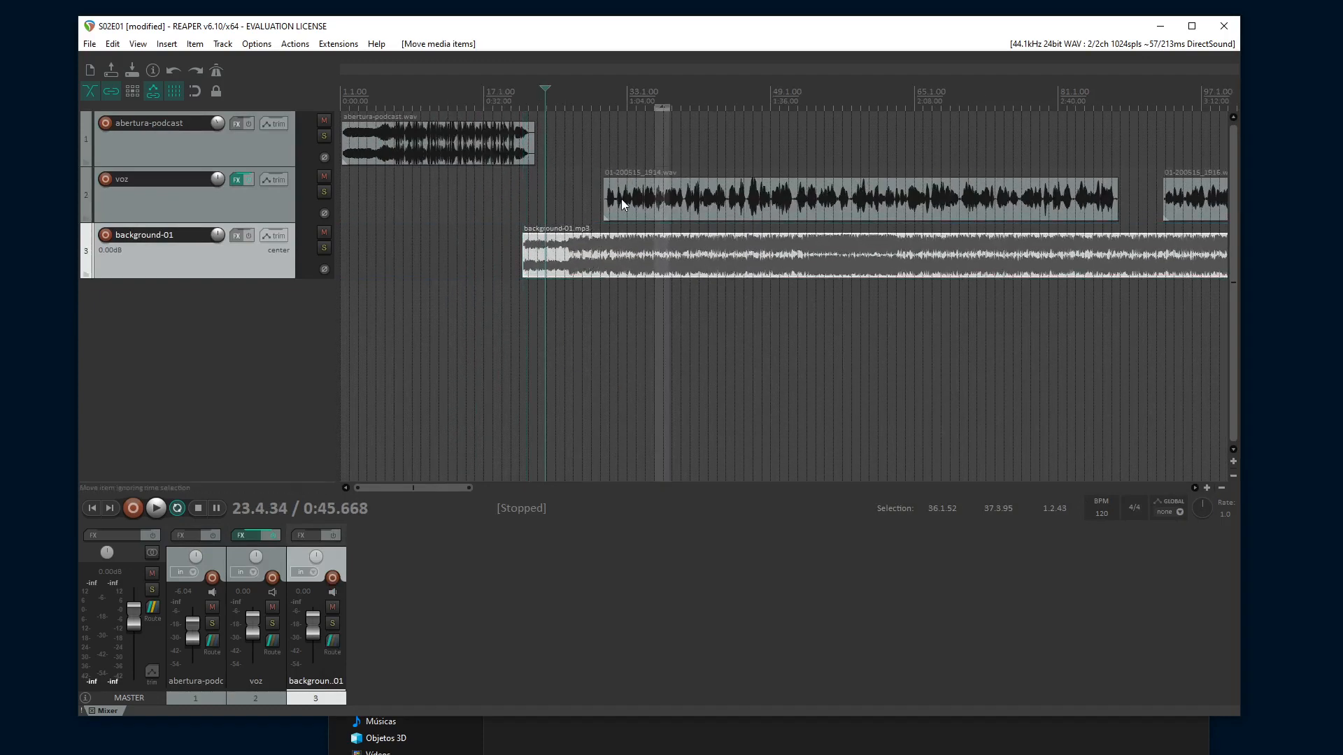
# Move the first voice clip earlier, to just after the background music's intro, and play the transition from the opening clip
pyautogui.moveTo(618, 203); pyautogui.dragTo(588, 202)
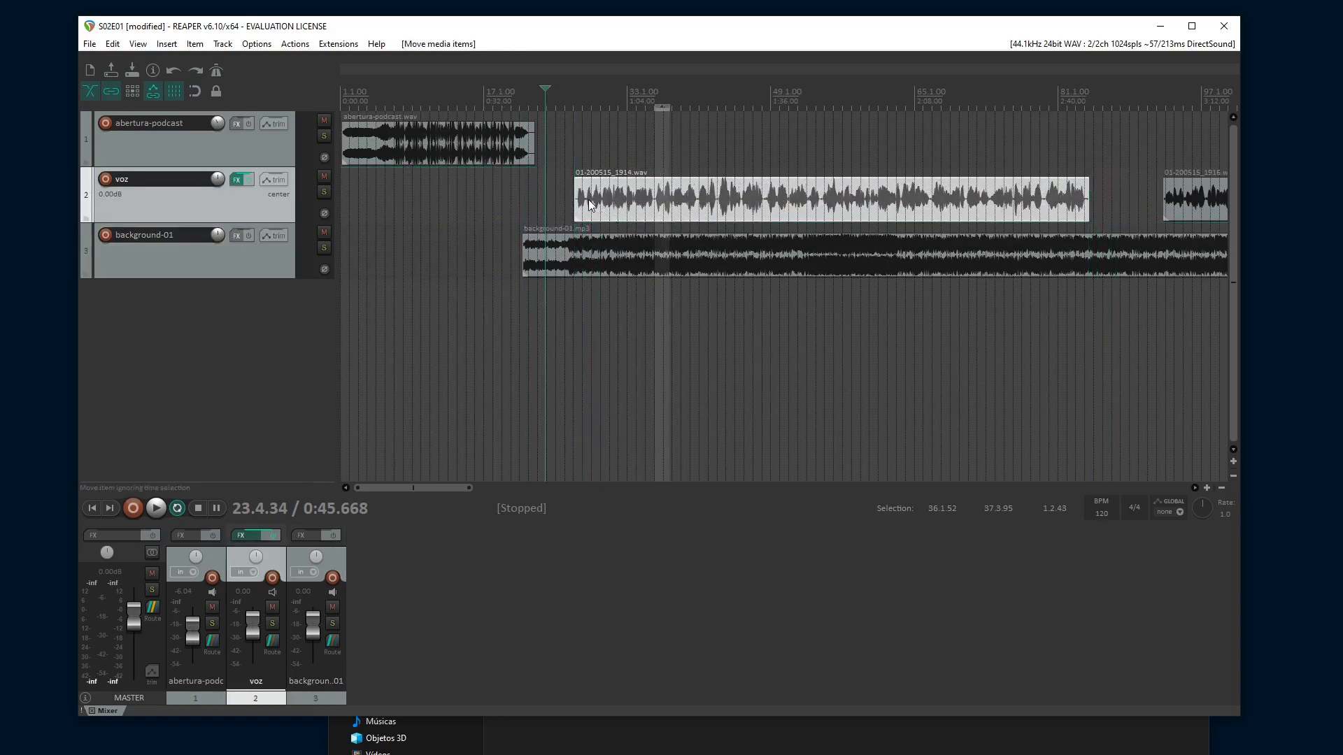
pyautogui.click(491, 140)
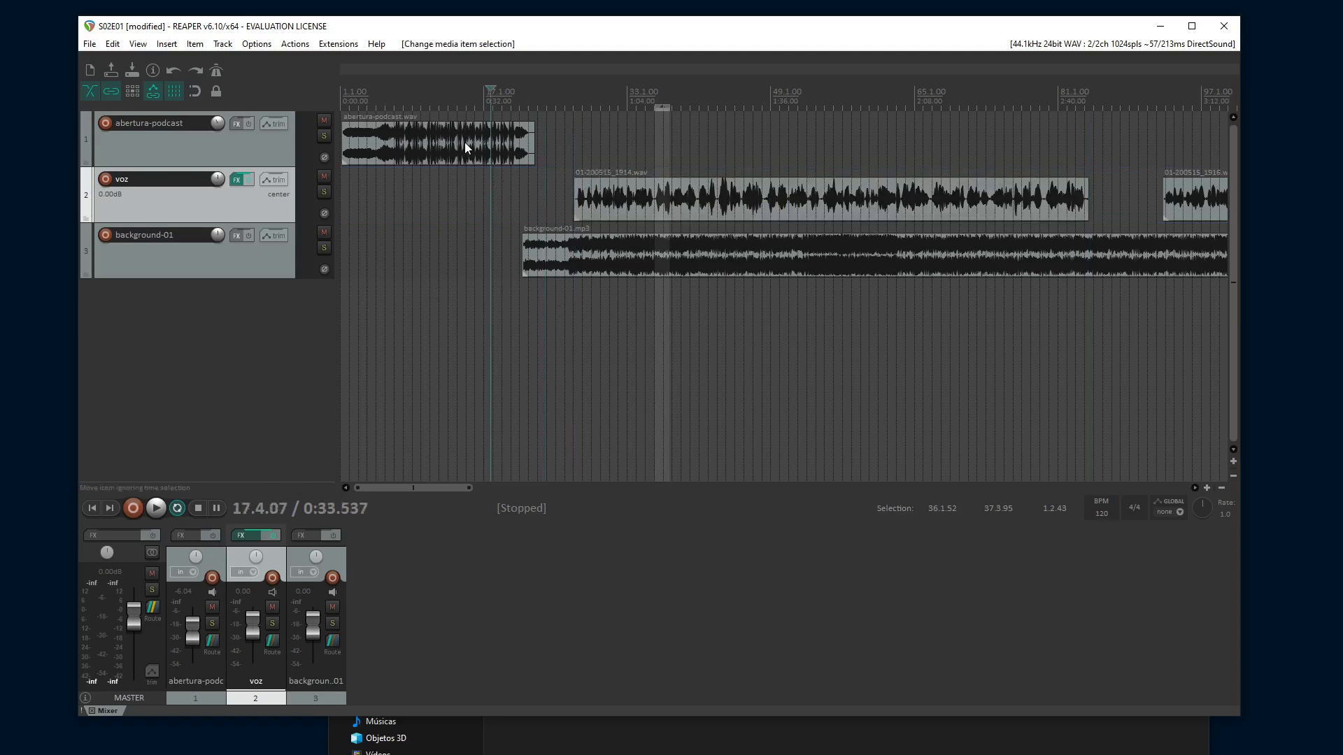
pyautogui.click(524, 222)
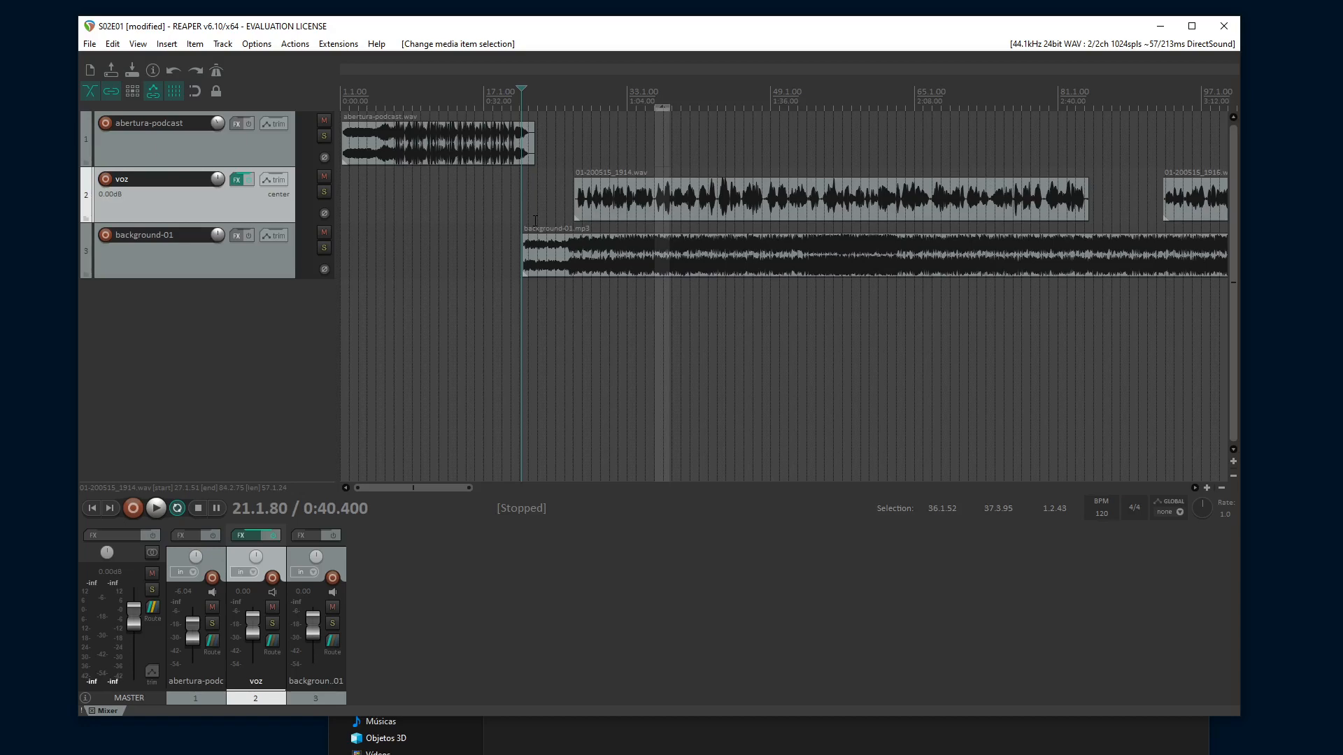
pyautogui.click(502, 226)
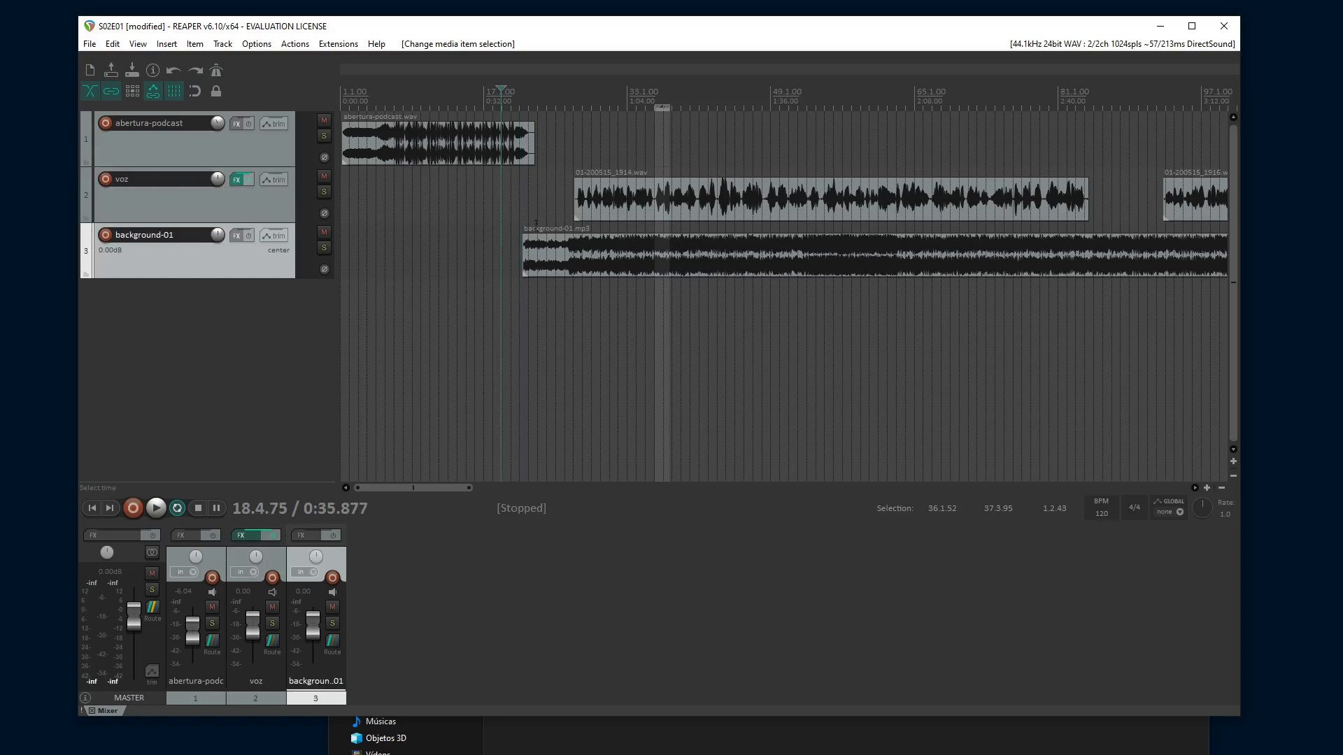
pyautogui.press('space')
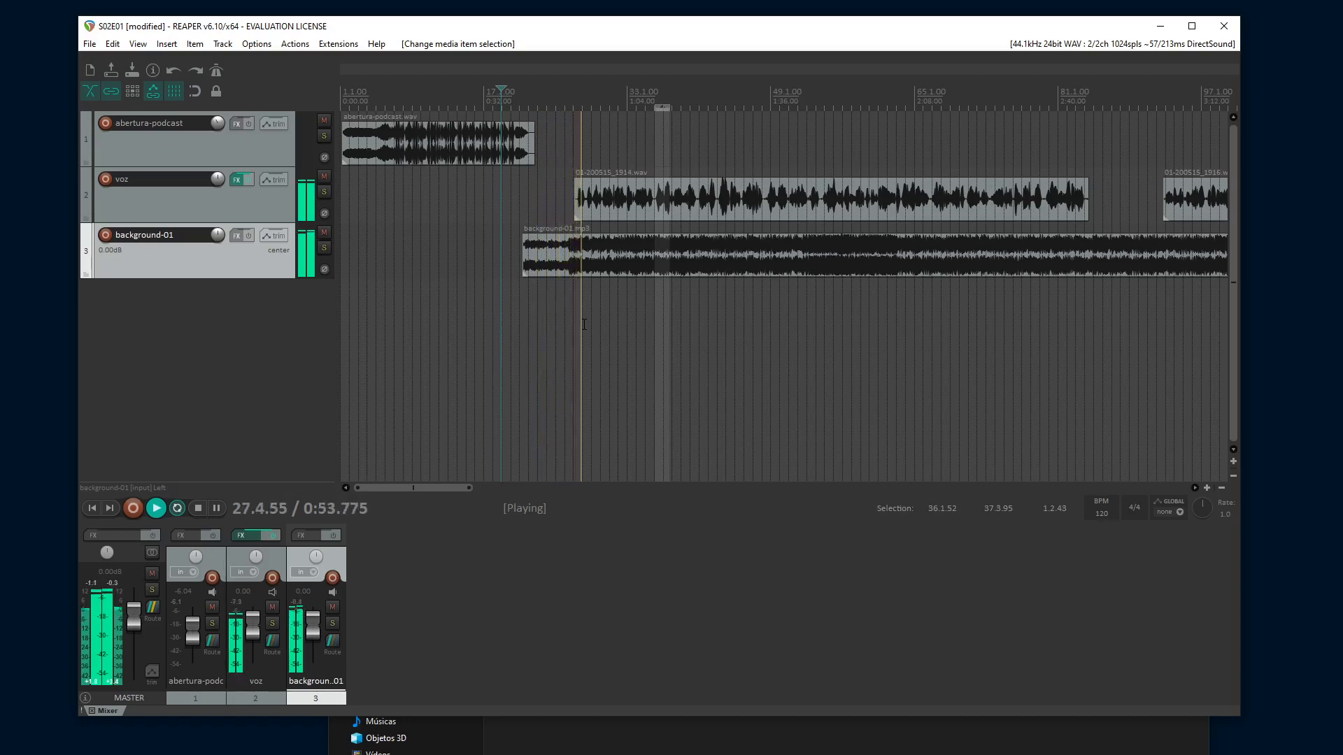
pyautogui.click(199, 508)
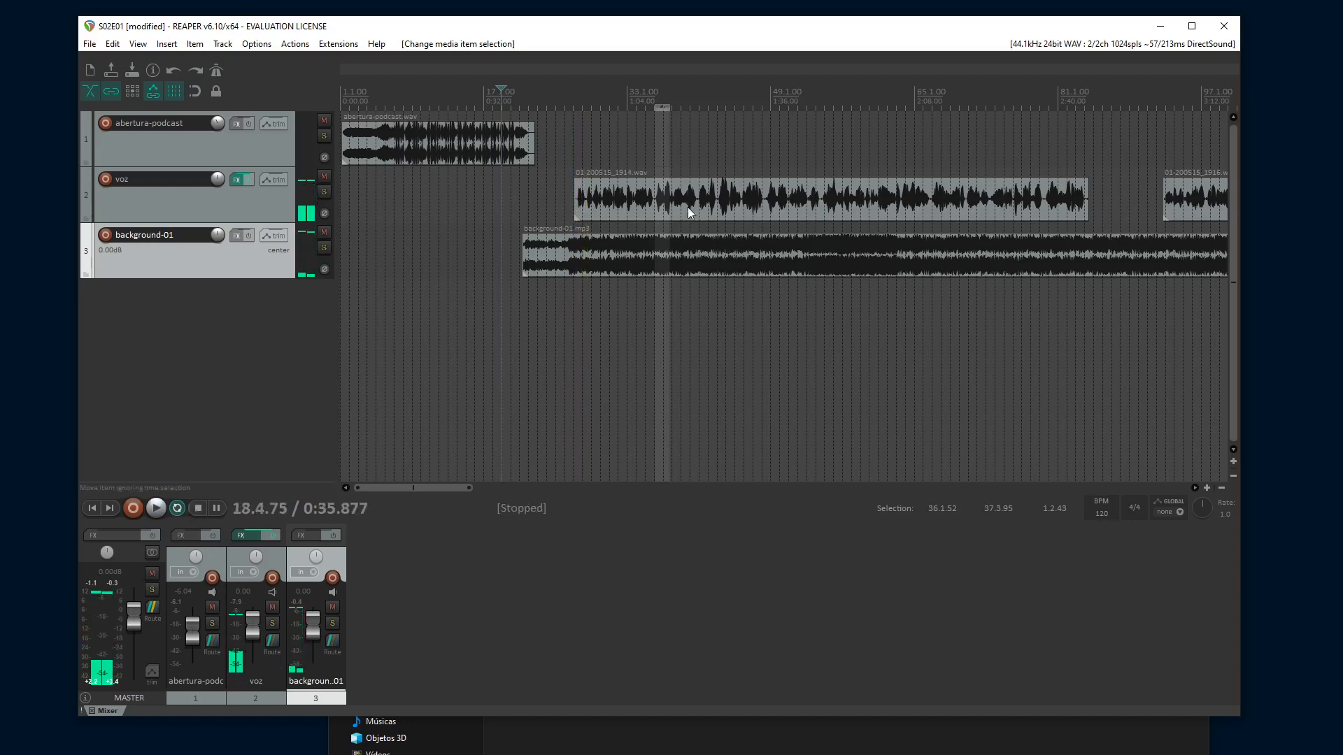
# Fine-tune the first voice clip to start right where the background music's intro ends, playing the transition to check the timing
pyautogui.moveTo(687, 207); pyautogui.dragTo(671, 208)
pyautogui.click(555, 200)
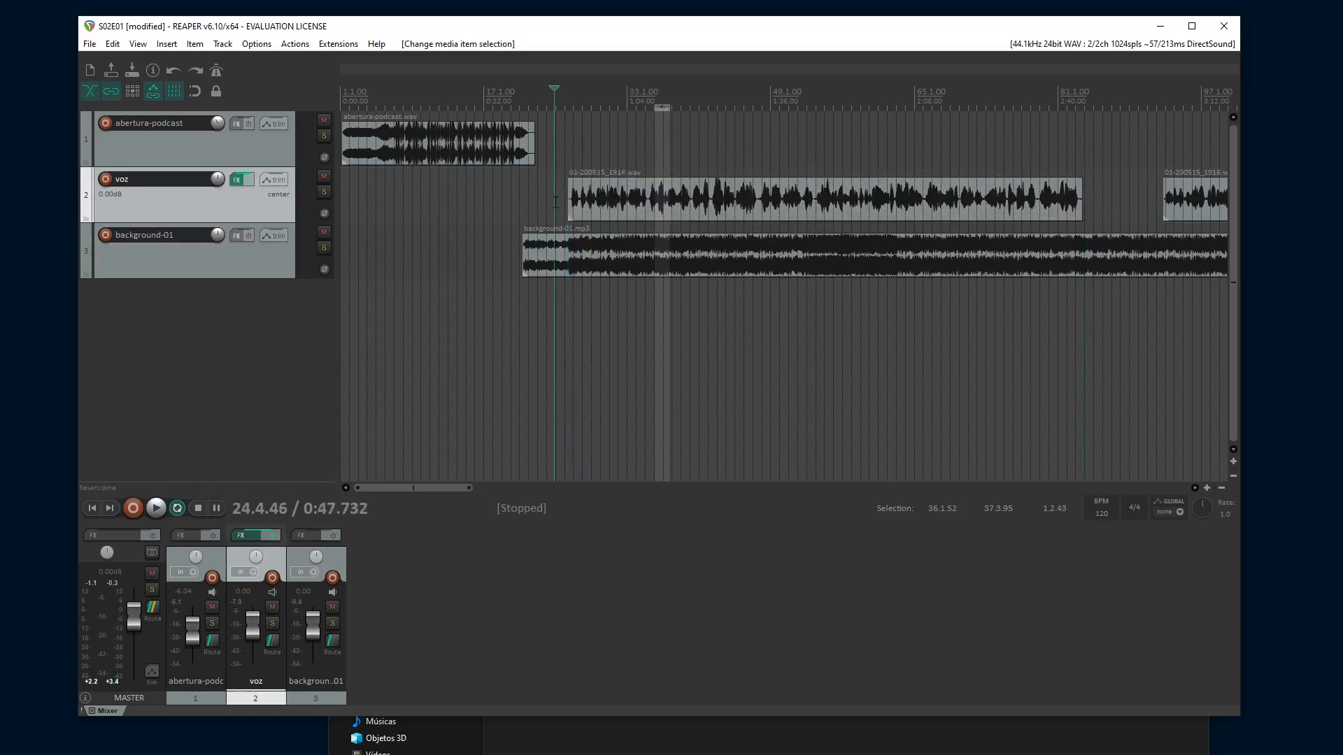
pyautogui.press('space')
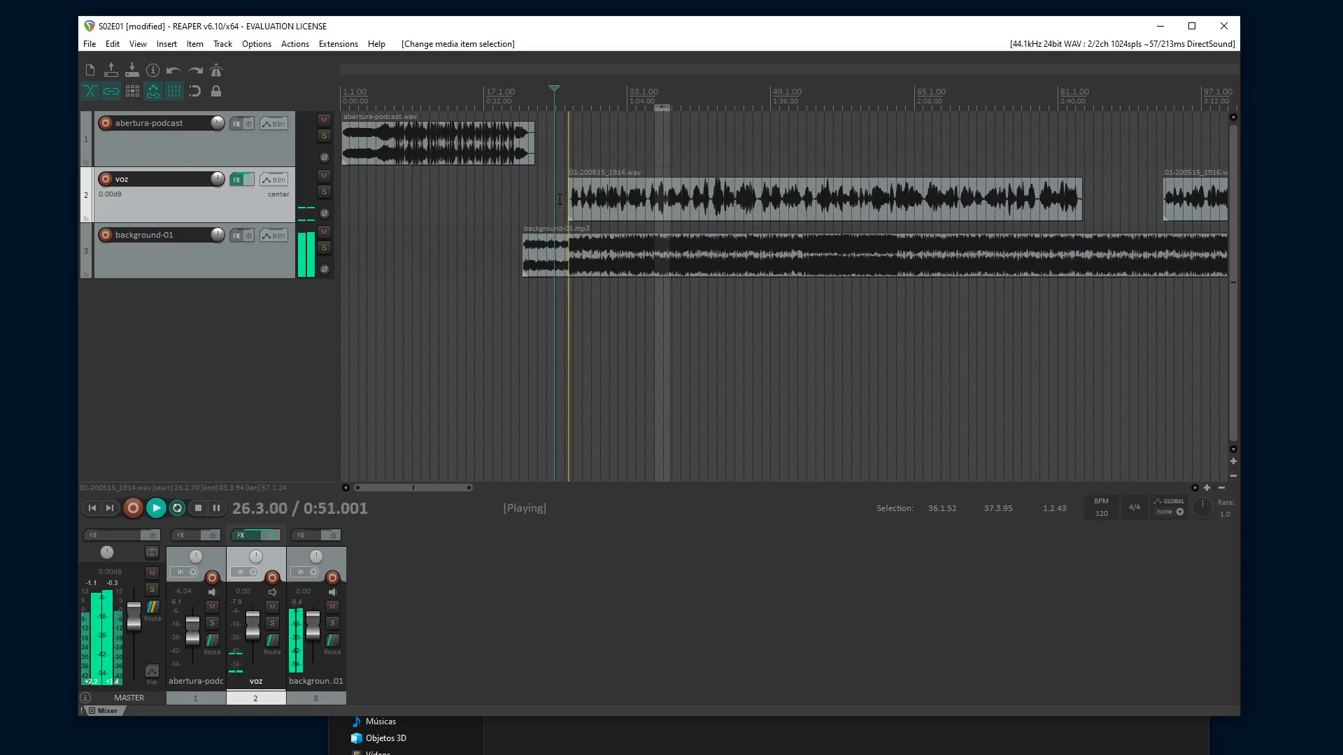
pyautogui.press('space')
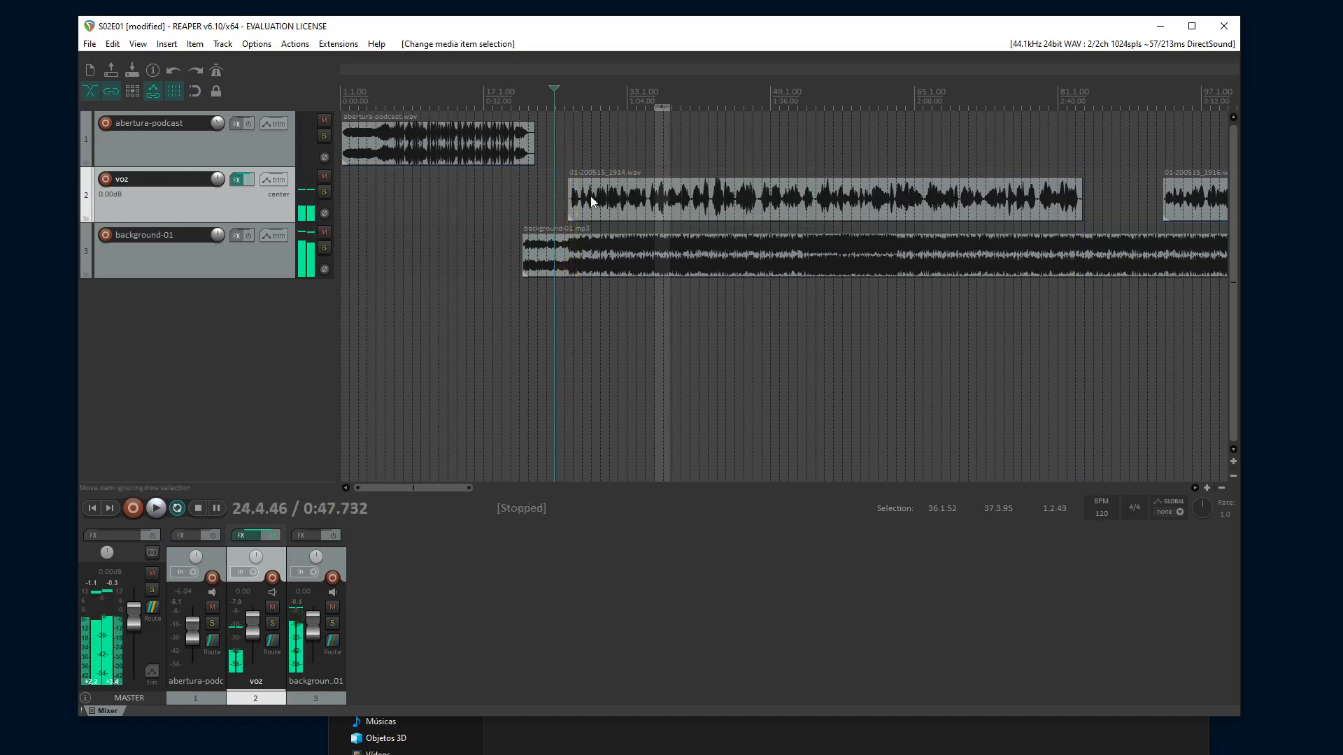
pyautogui.moveTo(599, 198); pyautogui.dragTo(602, 198)
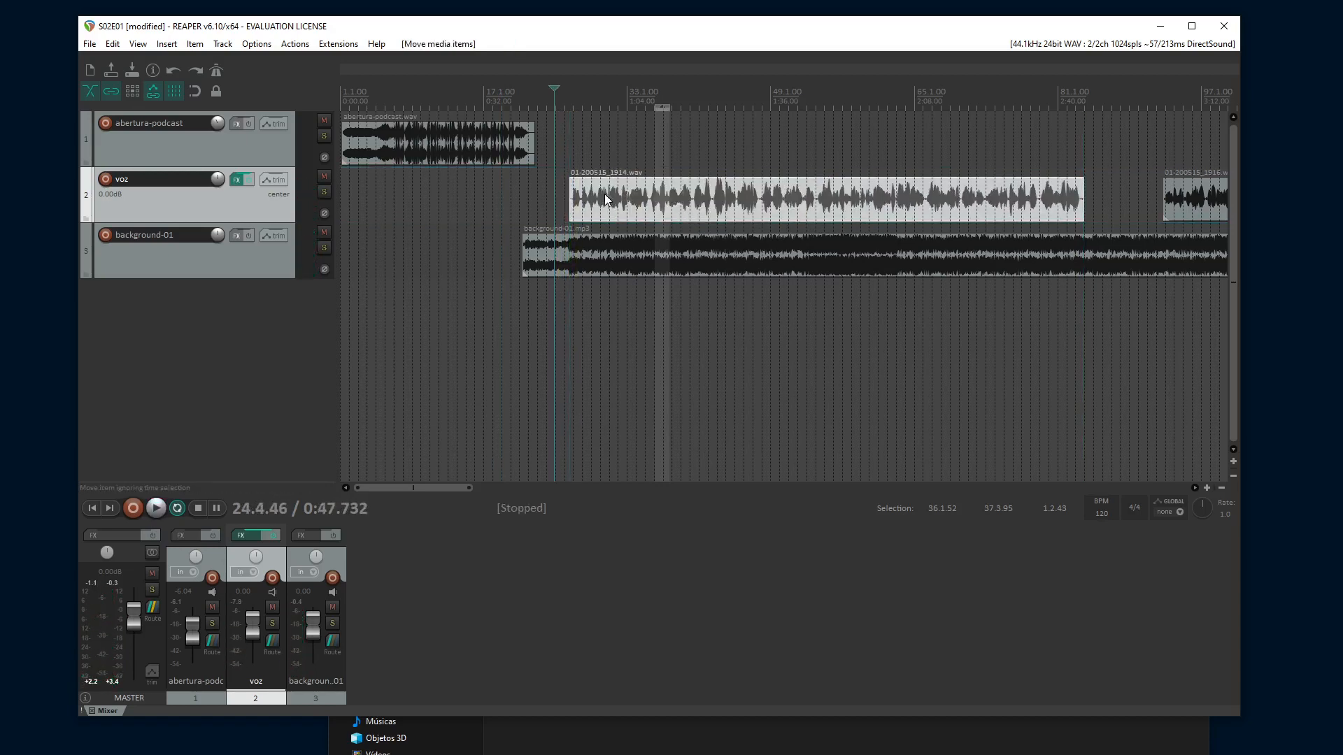
# Clear the time selection and save the project
pyautogui.click(569, 300)
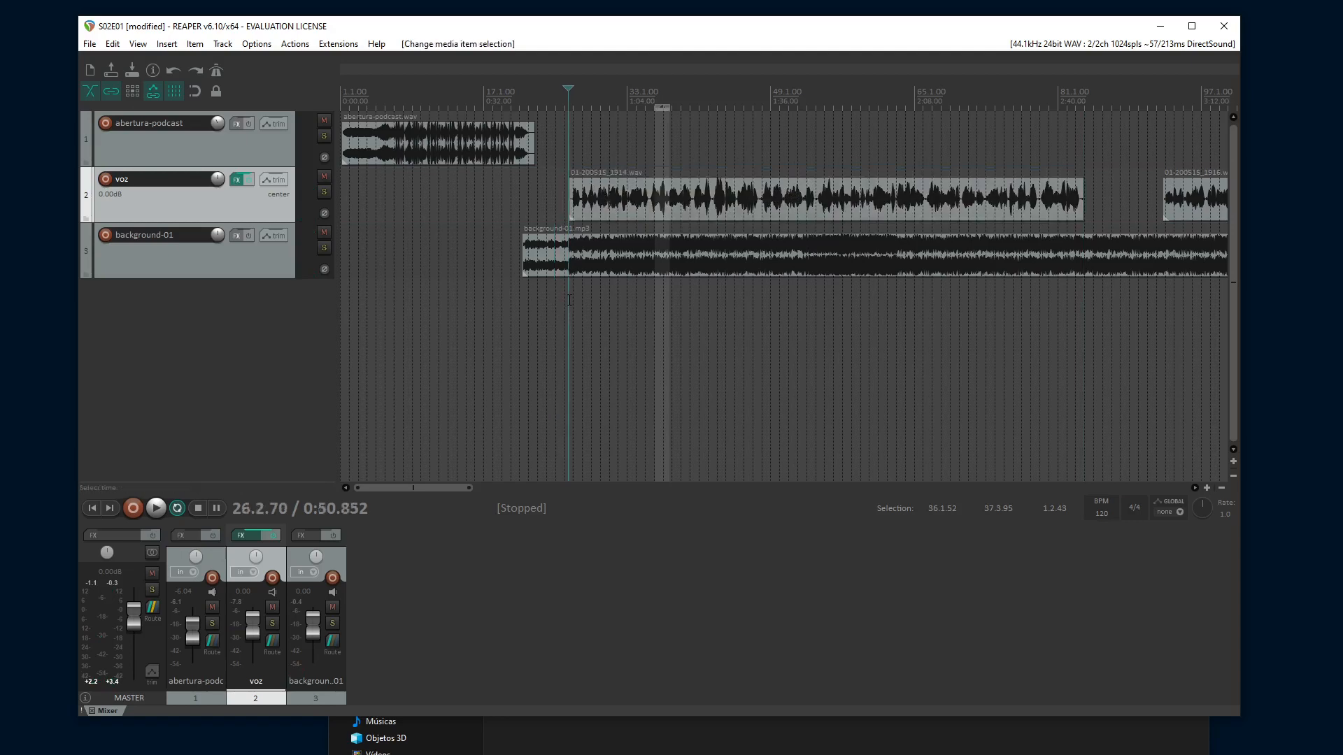
pyautogui.click(130, 71)
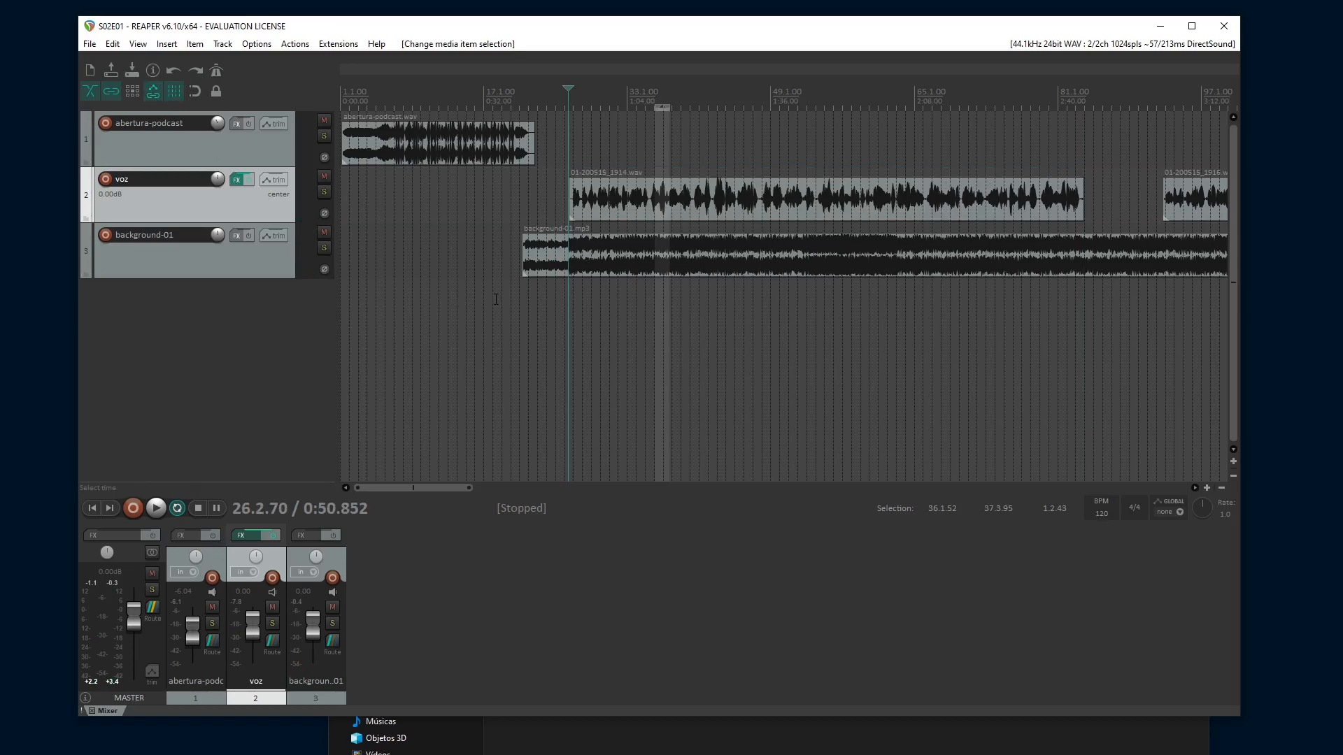
pyautogui.click(654, 353)
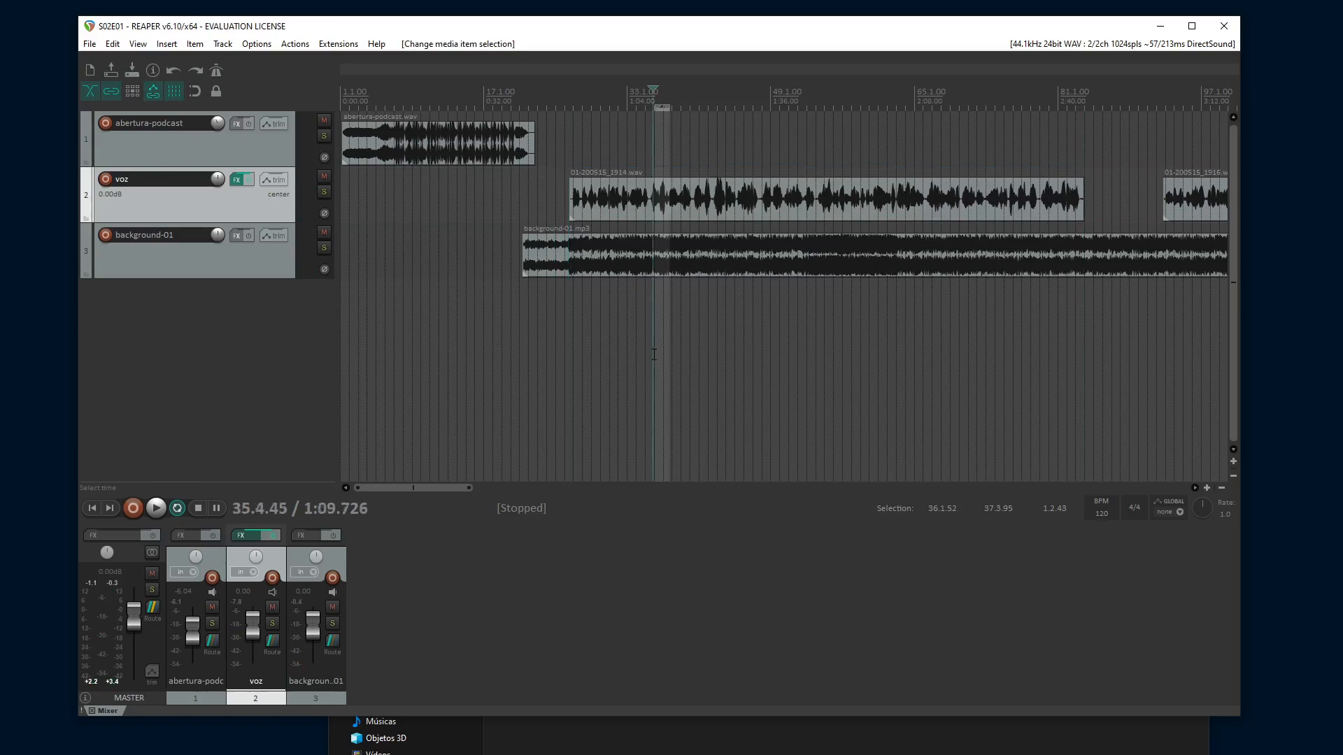
pyautogui.click(654, 354)
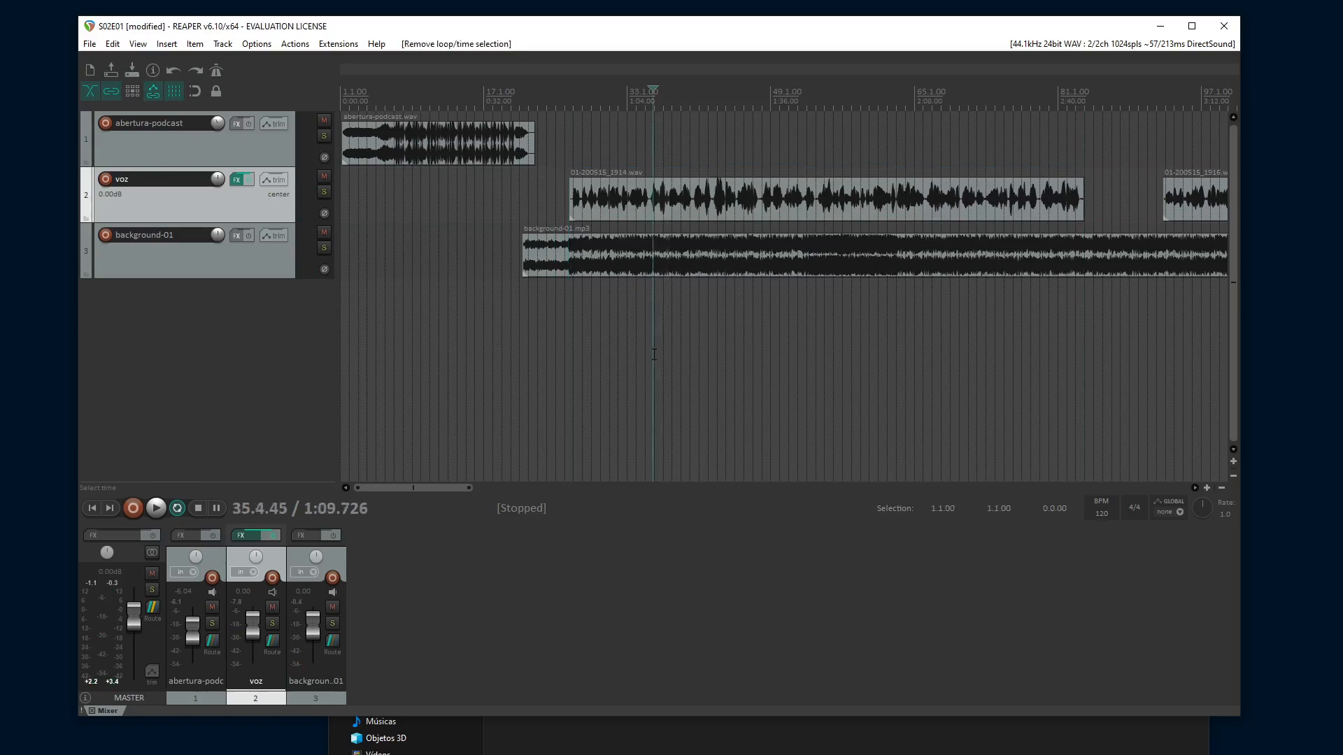
pyautogui.click(502, 264)
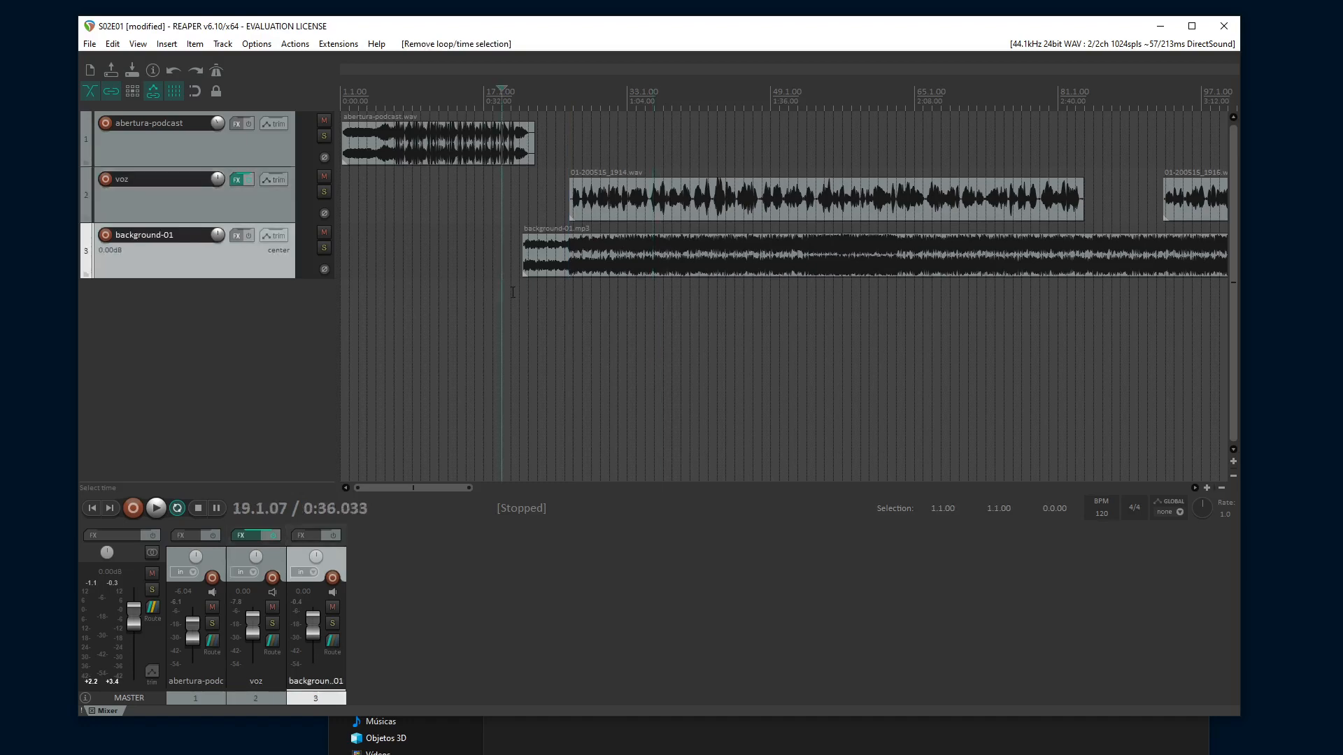
pyautogui.click(132, 71)
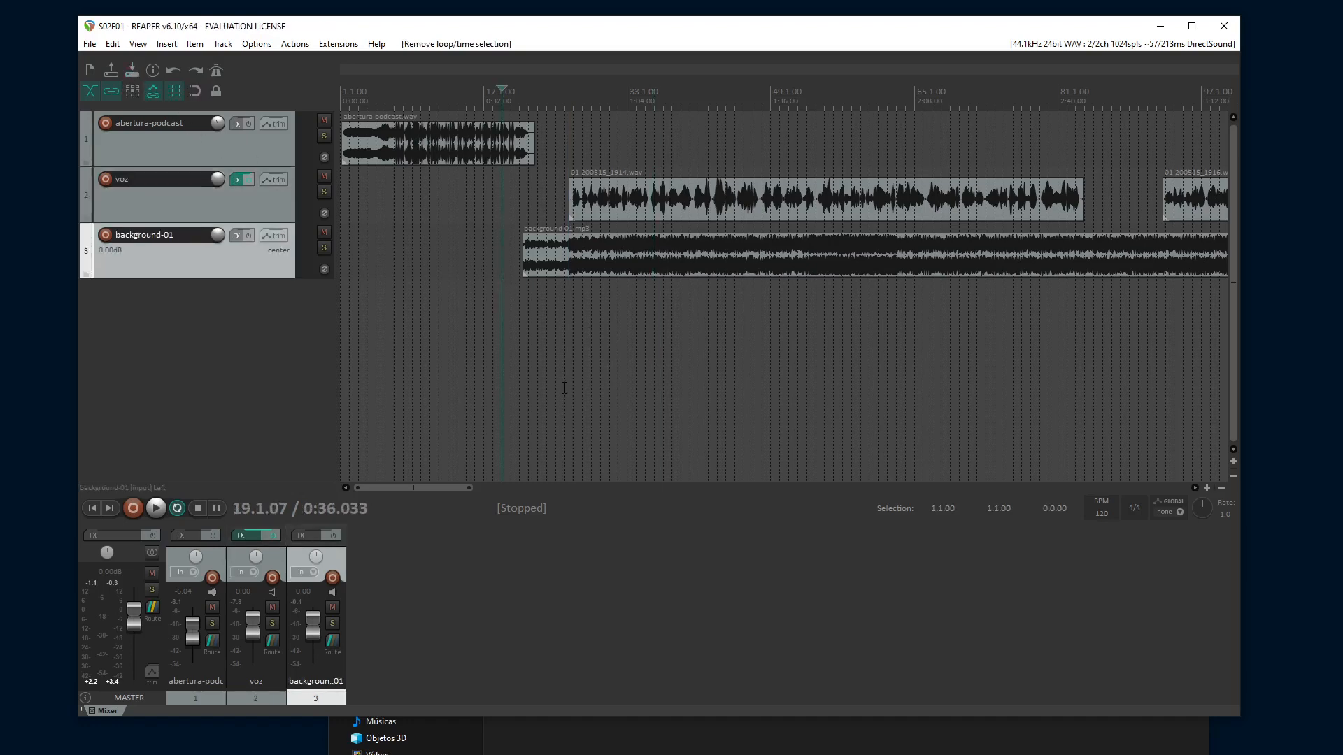
# Enable the Volume envelope for the background-01 track so its lane shows below the track
pyautogui.scroll(-2, 565, 388)
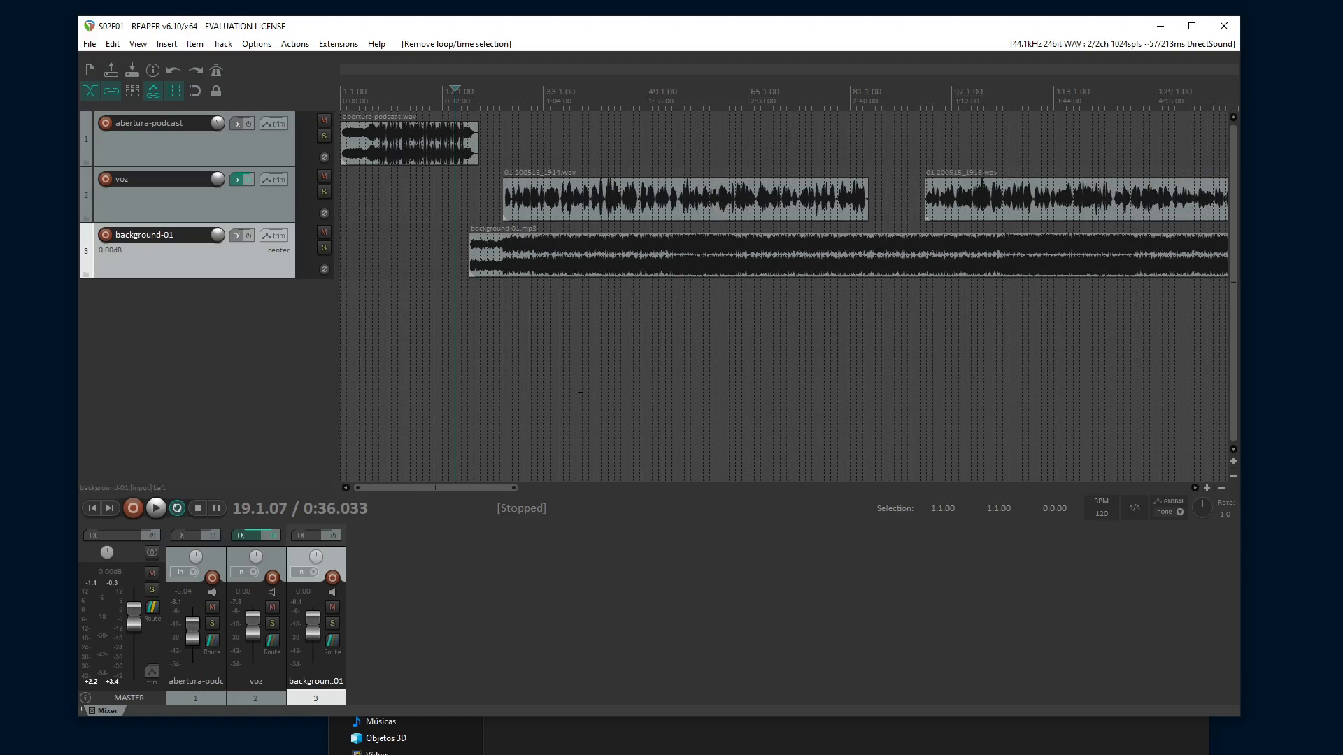
pyautogui.scroll(2, 580, 398)
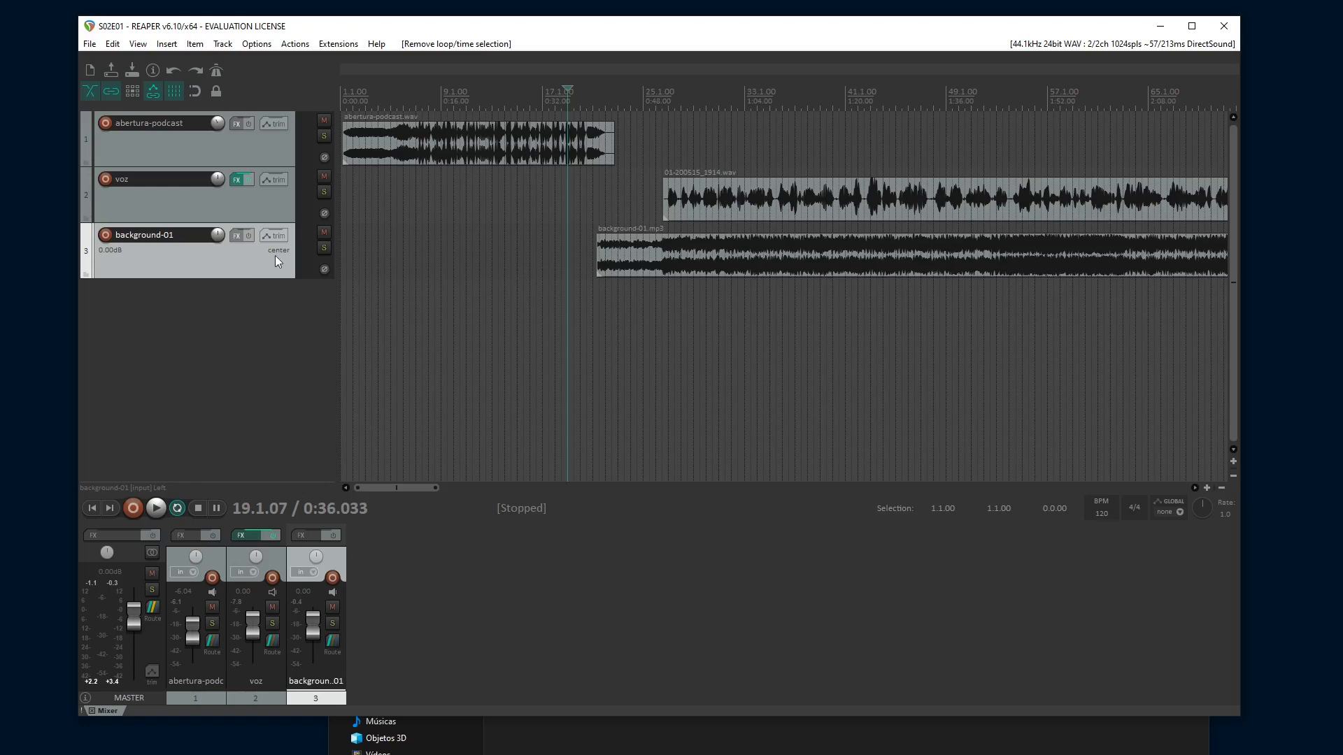
pyautogui.click(274, 237)
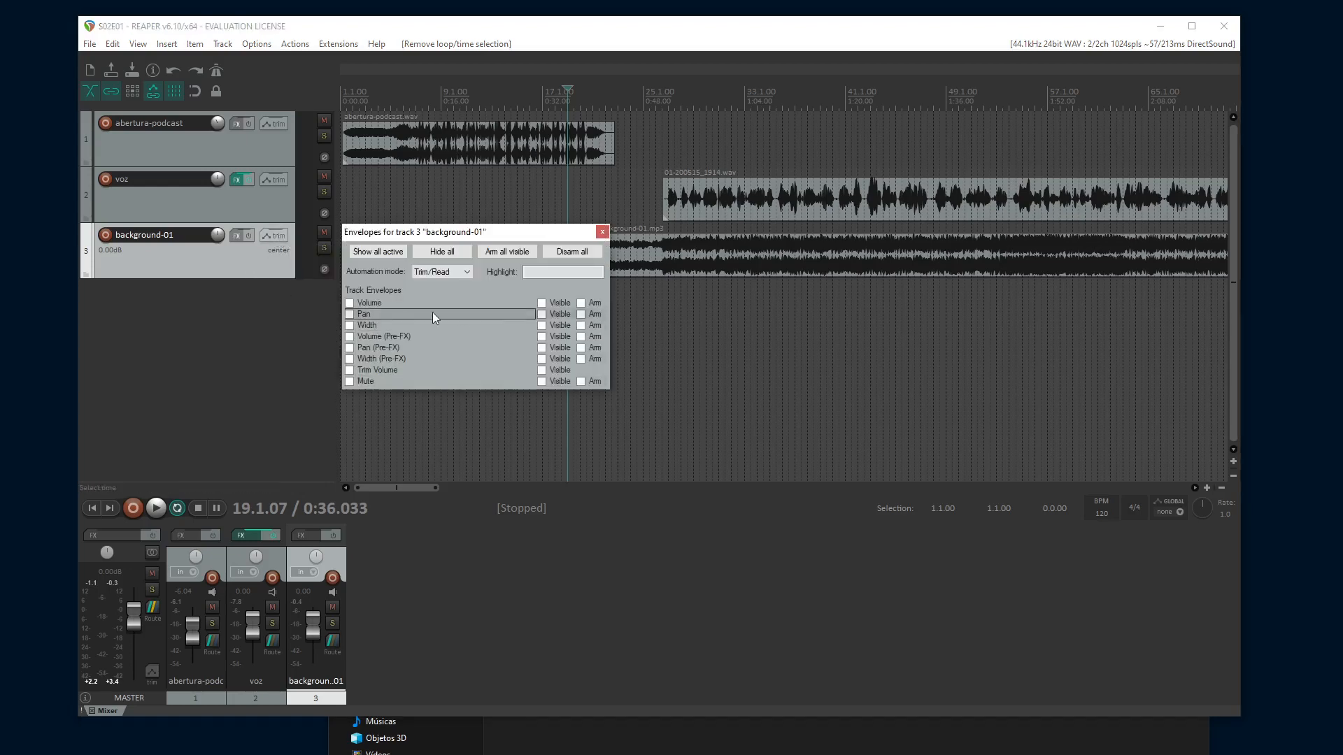
pyautogui.click(350, 303)
pyautogui.click(602, 232)
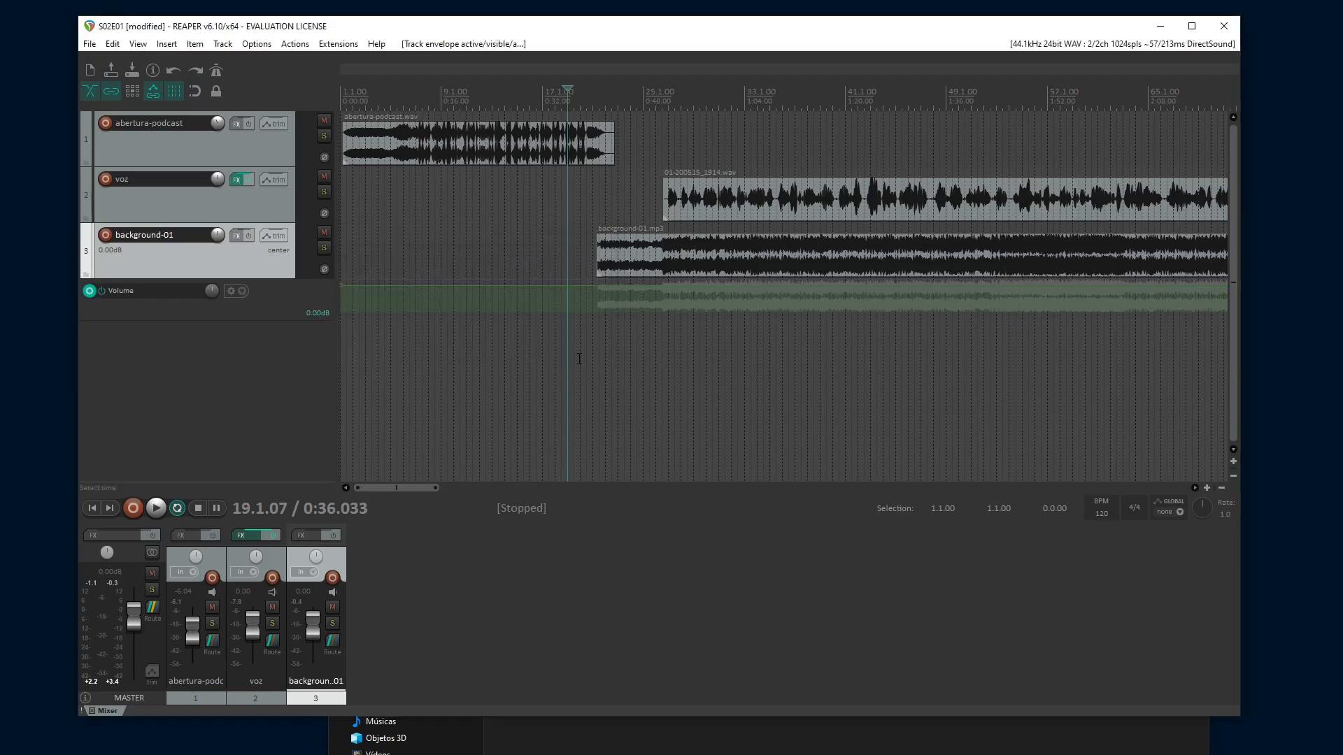
pyautogui.moveTo(342, 284)
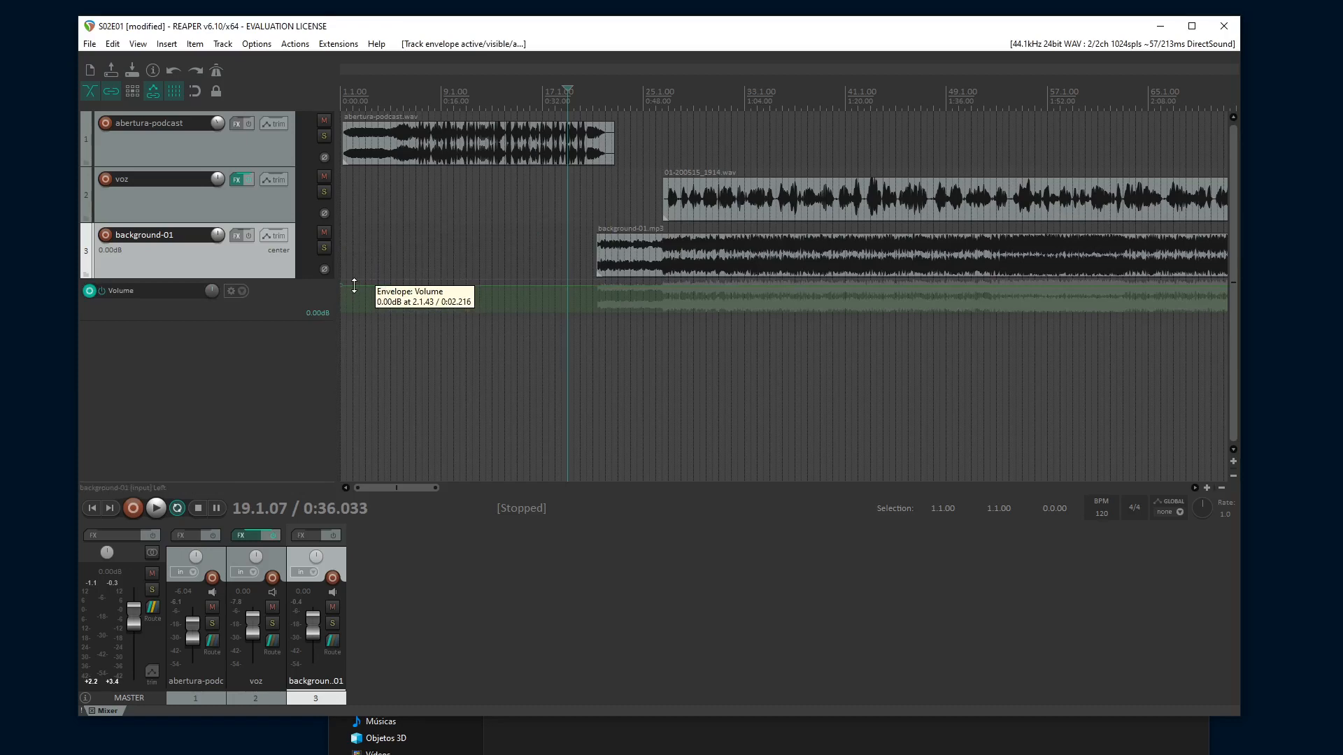
# Play the end of the opening clip and shift the background music clip slightly later
pyautogui.scroll(2, 585, 476)
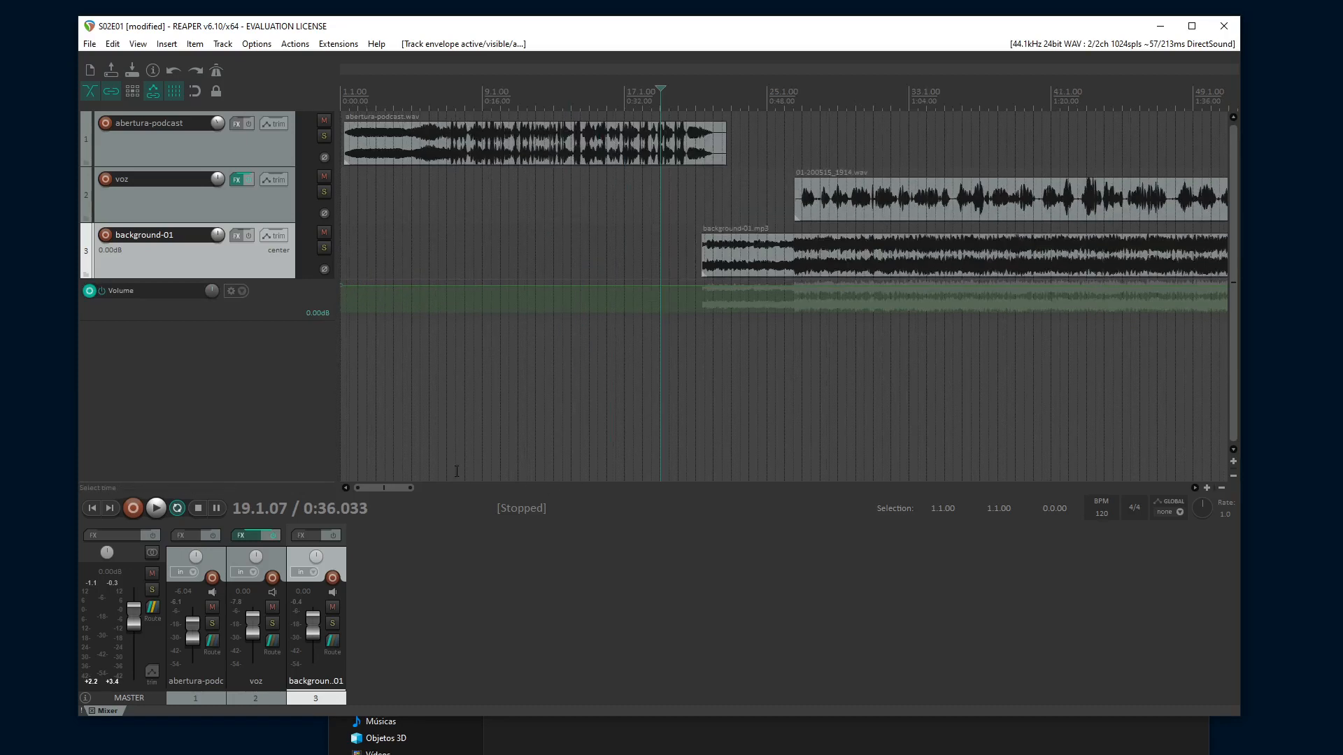
pyautogui.moveTo(393, 488); pyautogui.dragTo(411, 489)
pyautogui.click(566, 185)
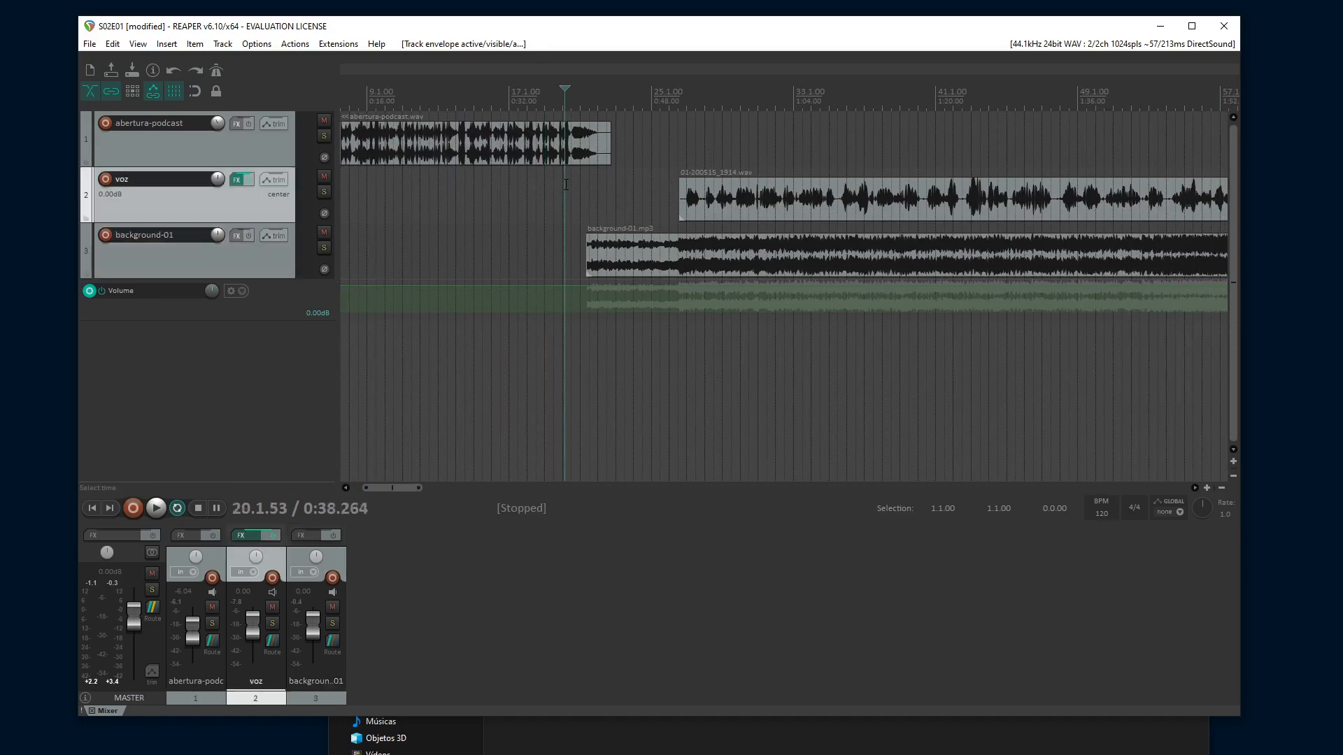
pyautogui.press('space')
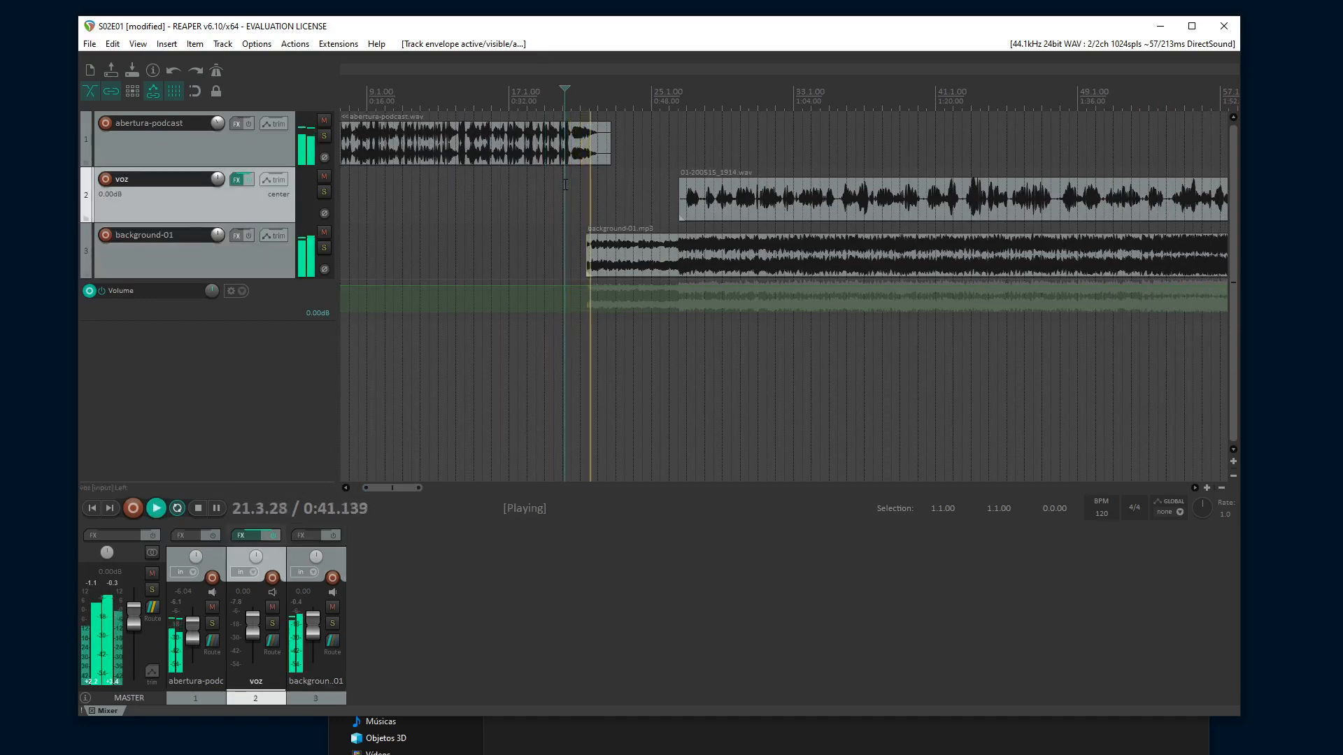
pyautogui.press('space')
pyautogui.click(623, 251)
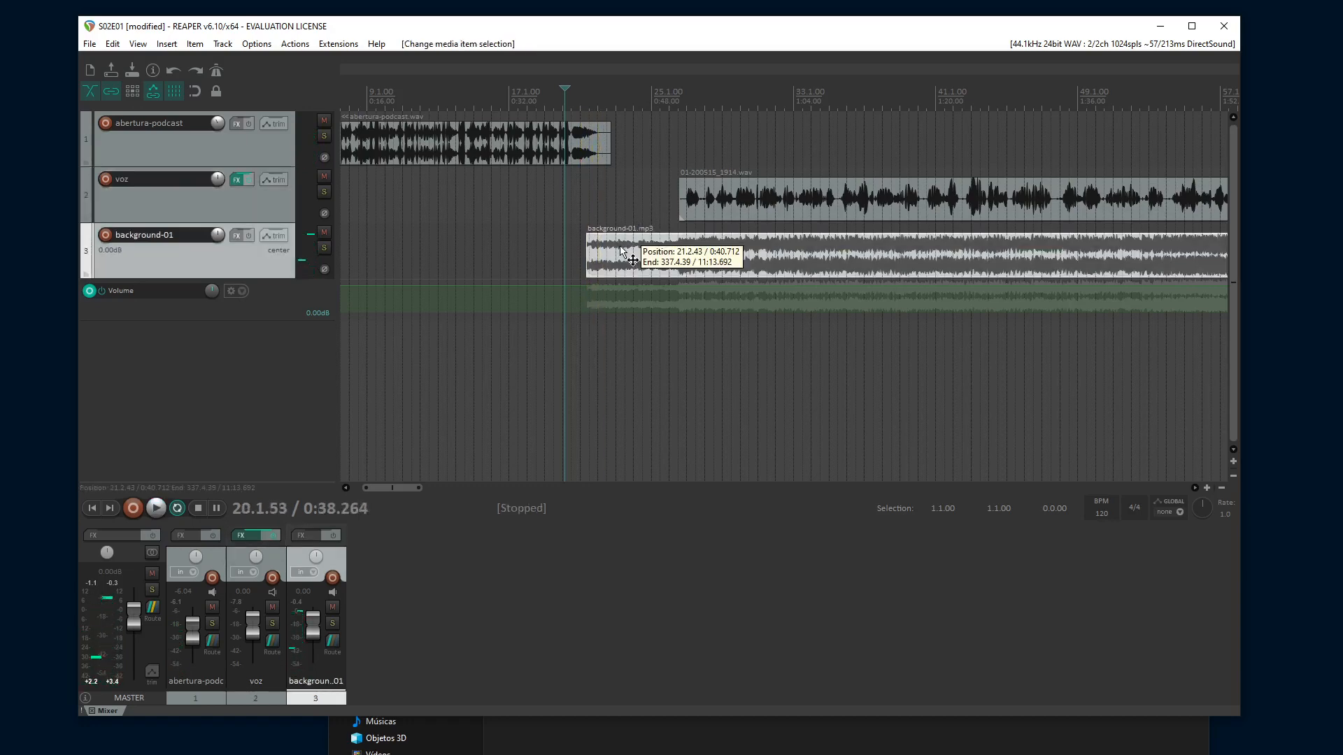
pyautogui.moveTo(626, 250); pyautogui.dragTo(632, 252)
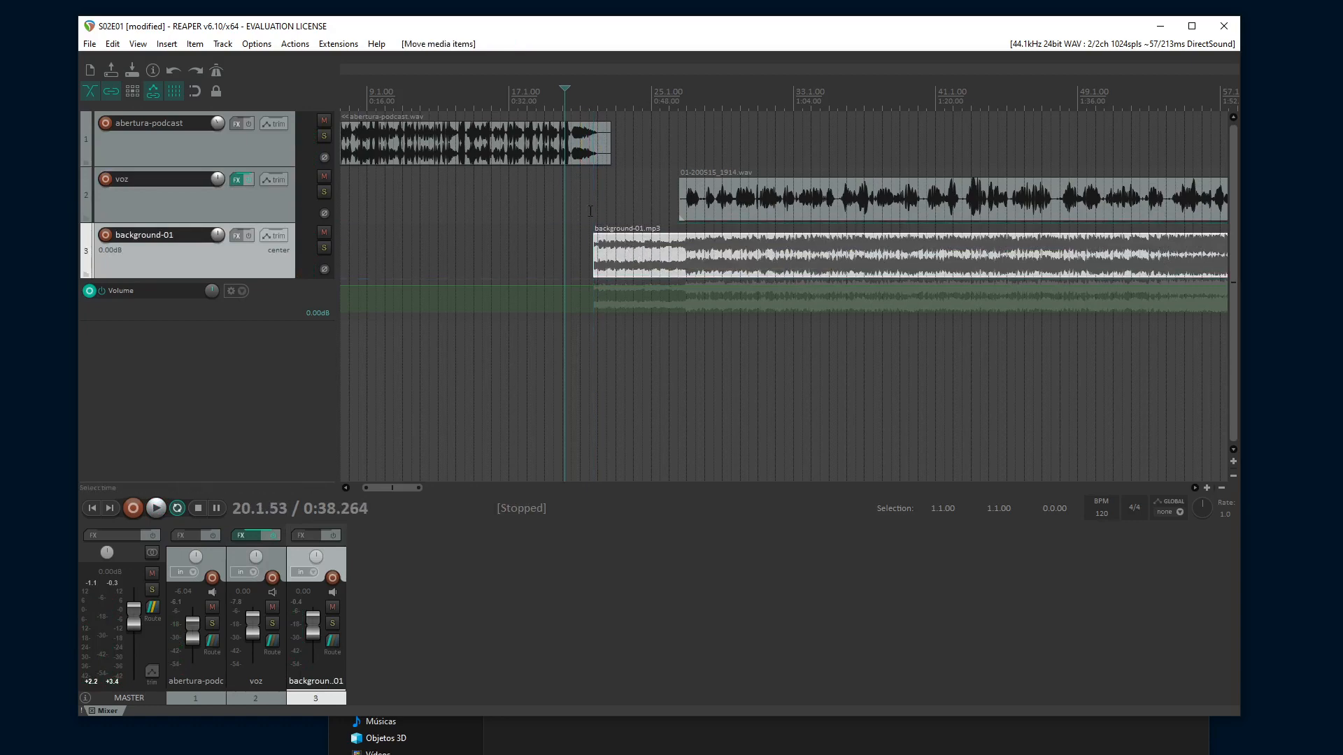
# Play the transition and shift the first voice clip slightly later, to just after the background music's intro
pyautogui.click(580, 194)
pyautogui.press('space')
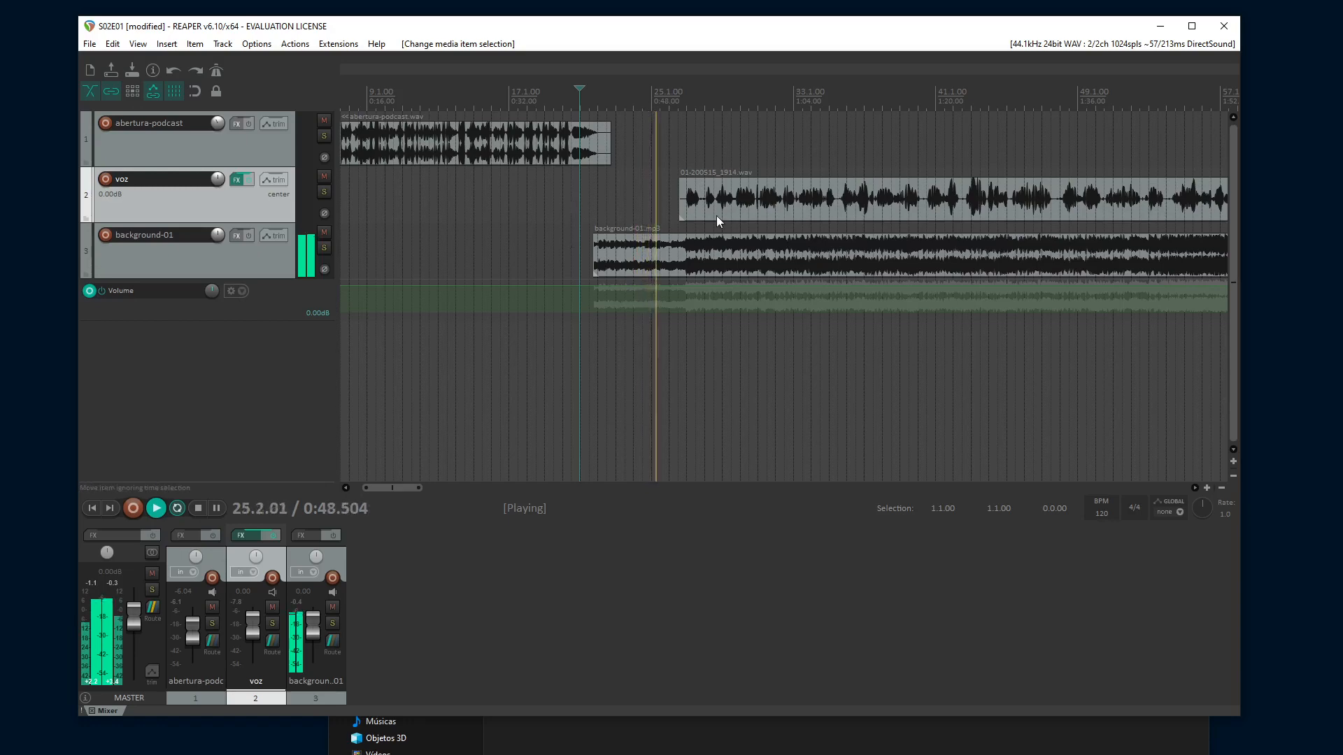
pyautogui.moveTo(727, 210); pyautogui.dragTo(738, 211)
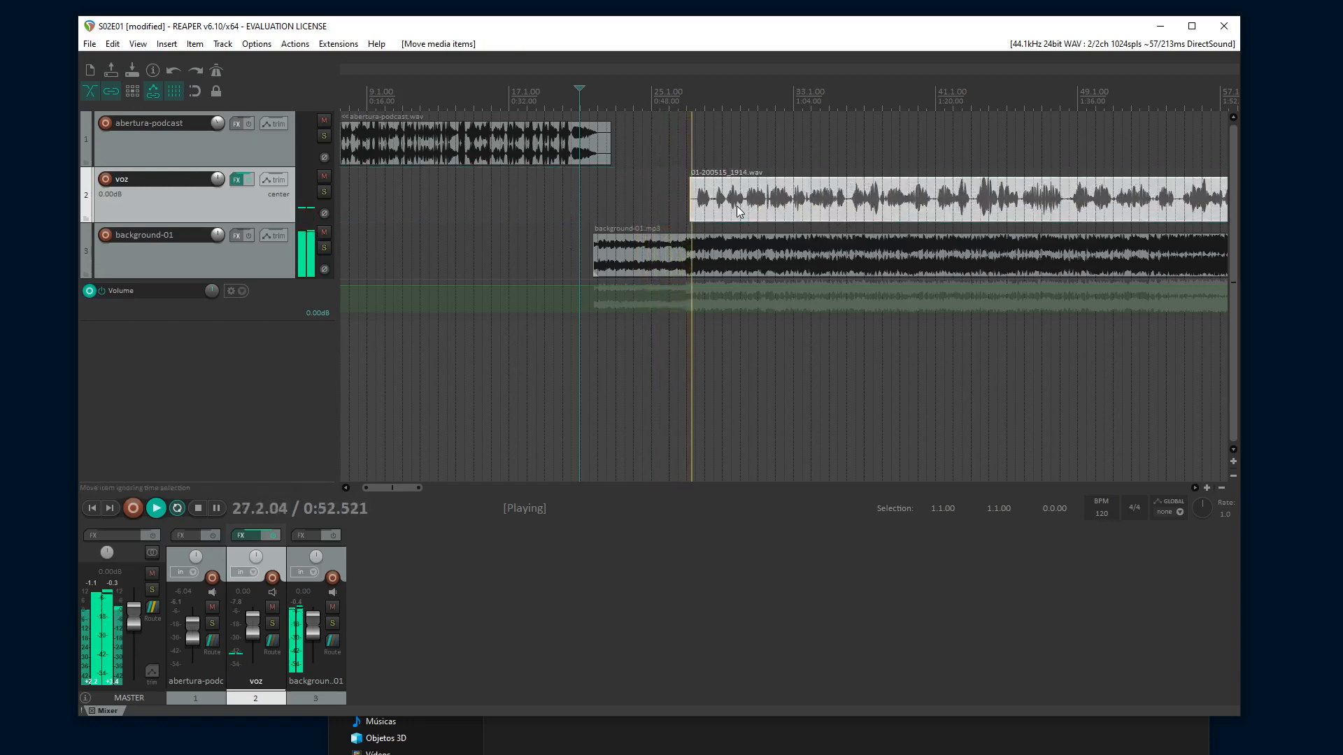
pyautogui.press('space')
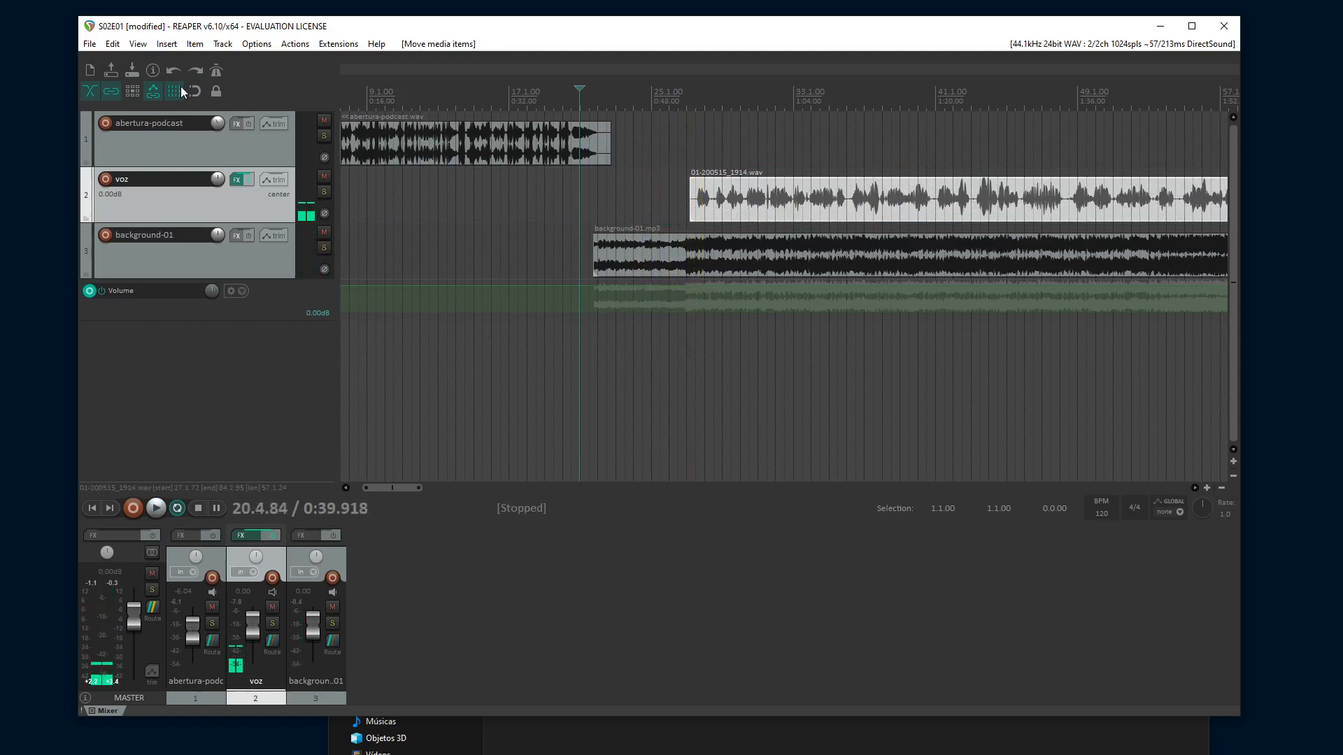
# Try to create a point on the background music's volume envelope just before its intro ends
pyautogui.click(606, 299)
pyautogui.click(578, 295)
pyautogui.click(590, 343)
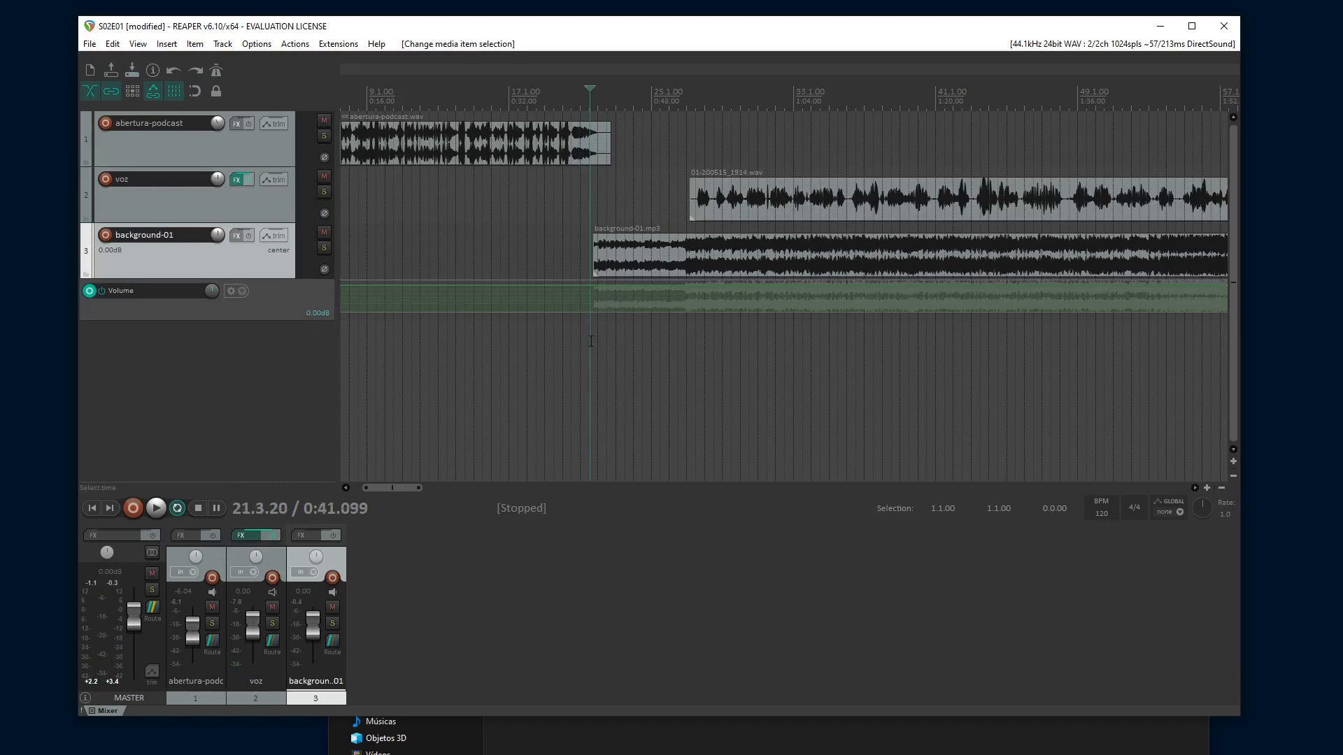
pyautogui.click(595, 344)
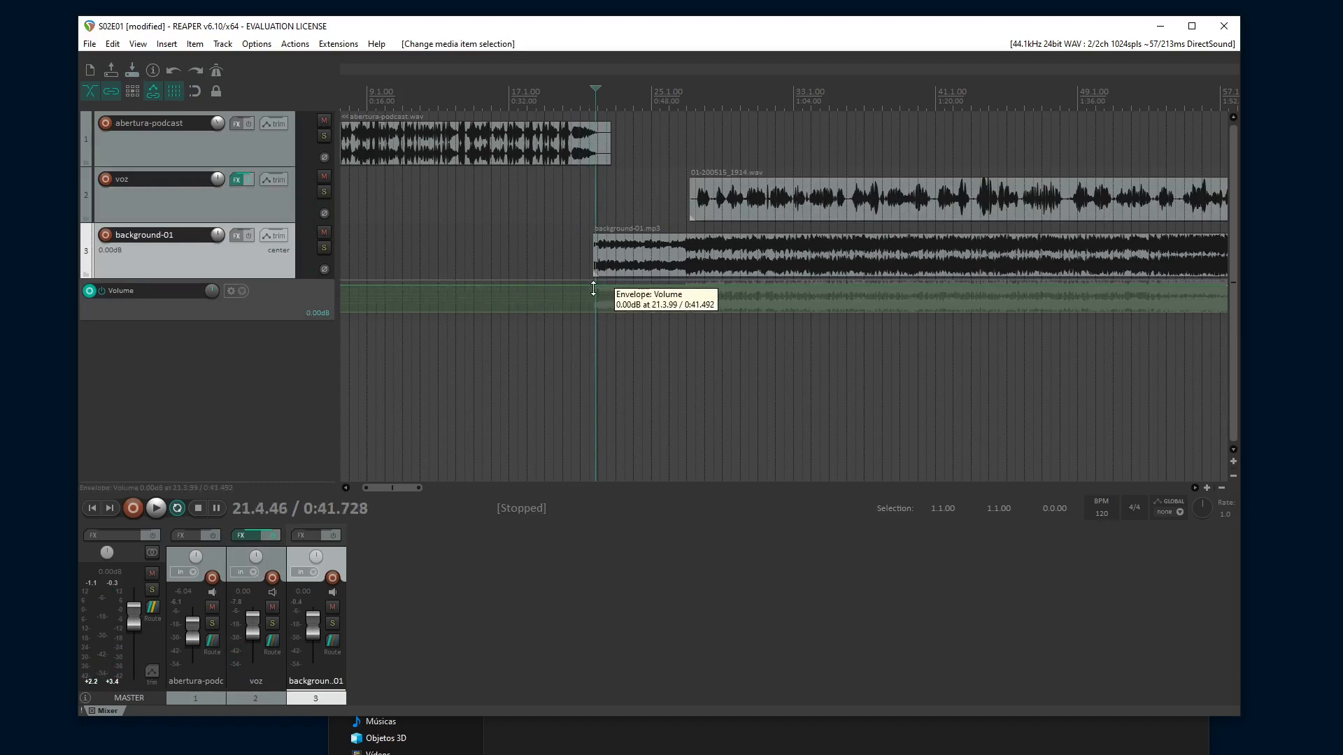
pyautogui.click(626, 354)
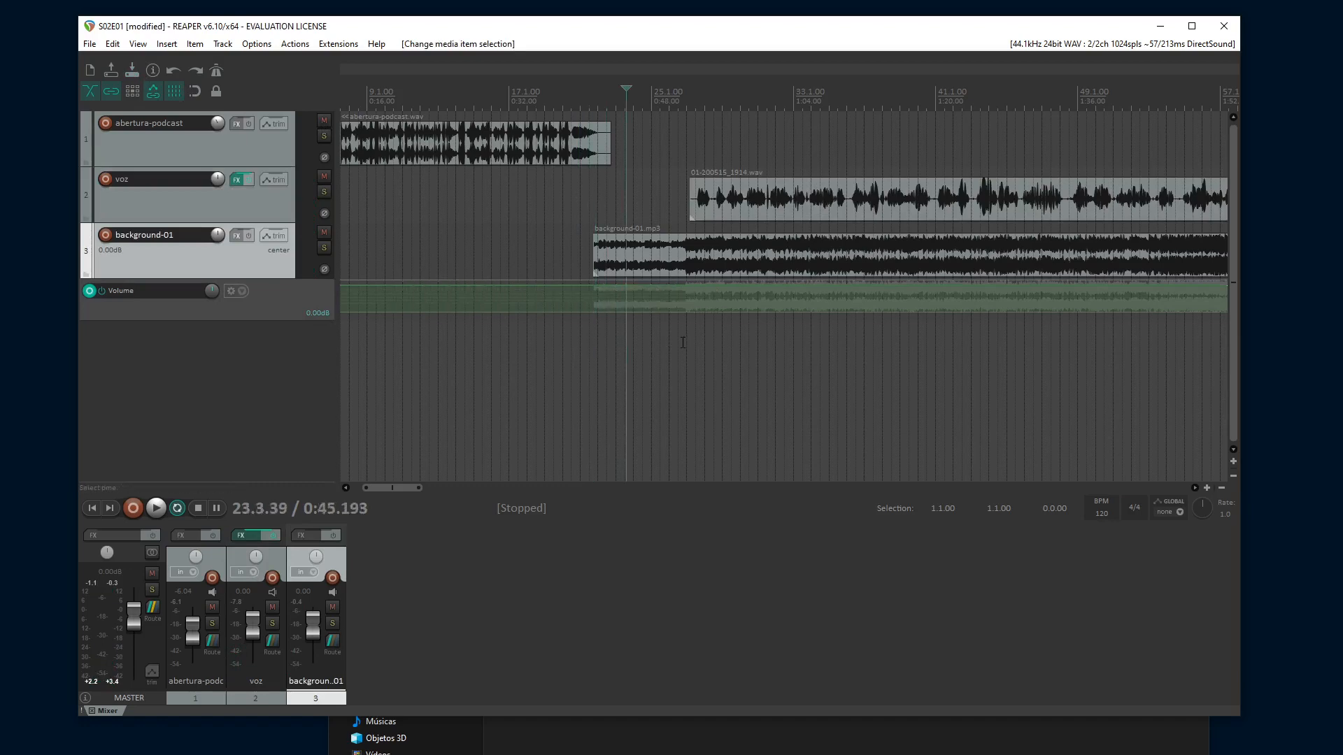
pyautogui.click(680, 342)
pyautogui.scroll(5, 774, 292)
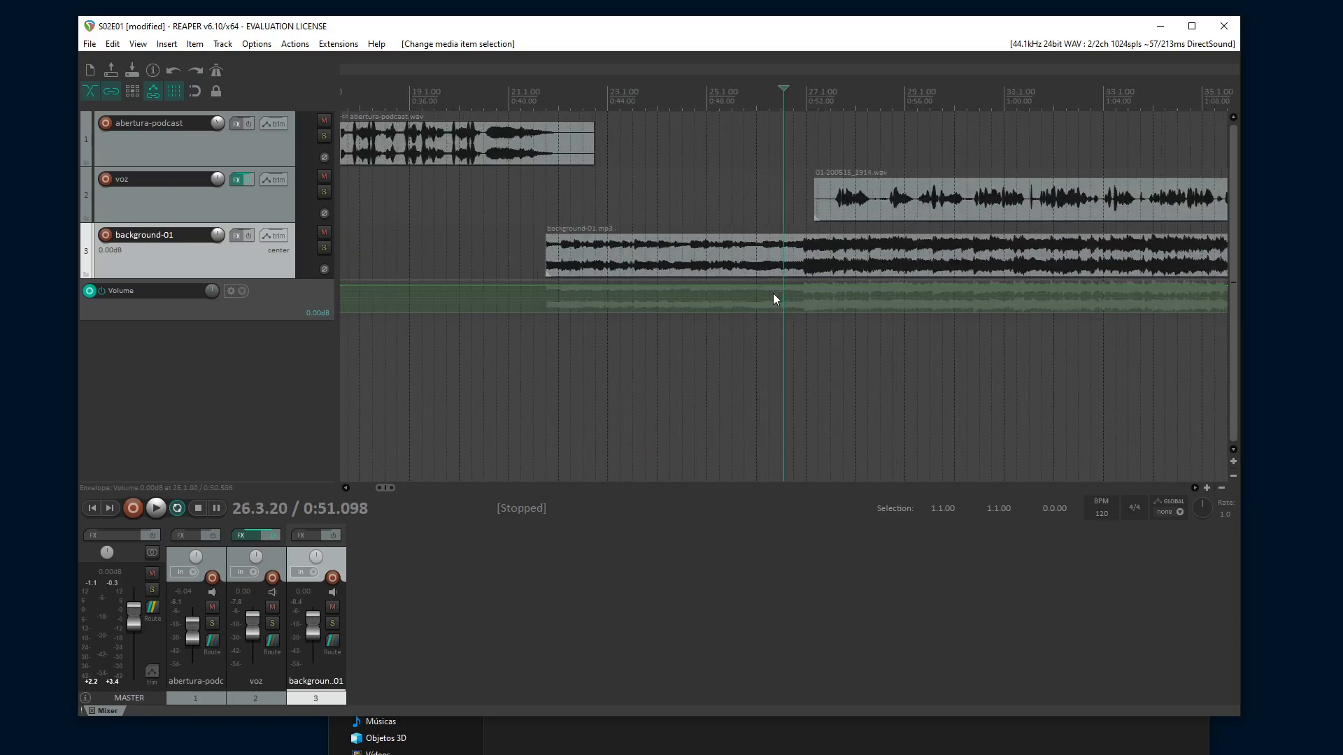
pyautogui.scroll(3, 816, 300)
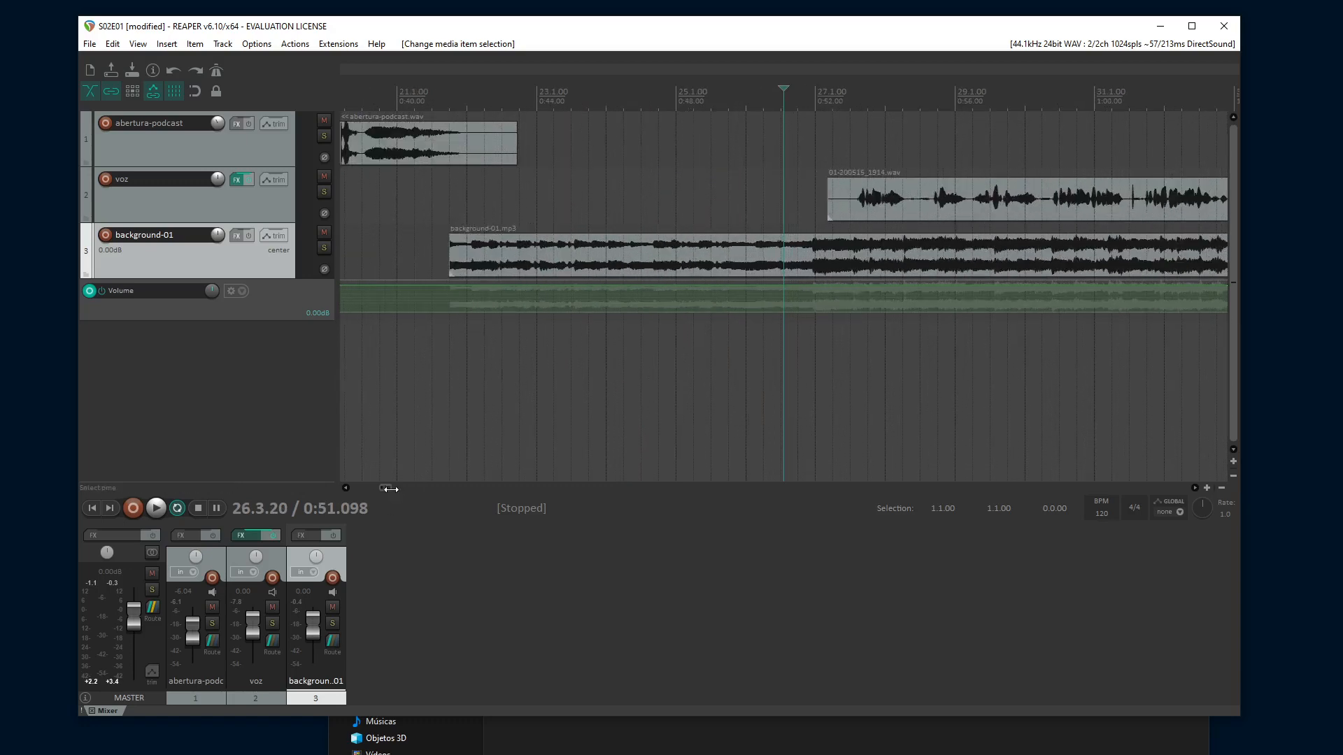
pyautogui.moveTo(388, 489); pyautogui.dragTo(389, 489)
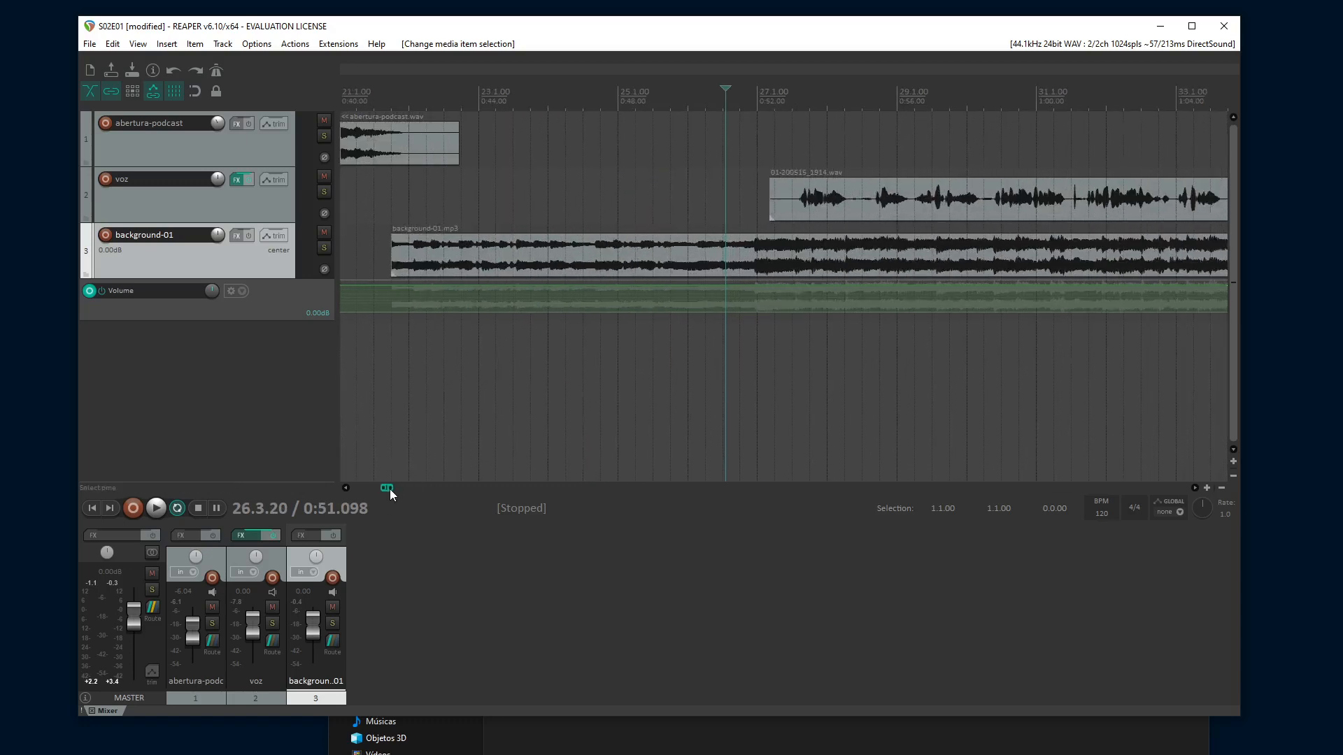
pyautogui.rightClick(725, 291)
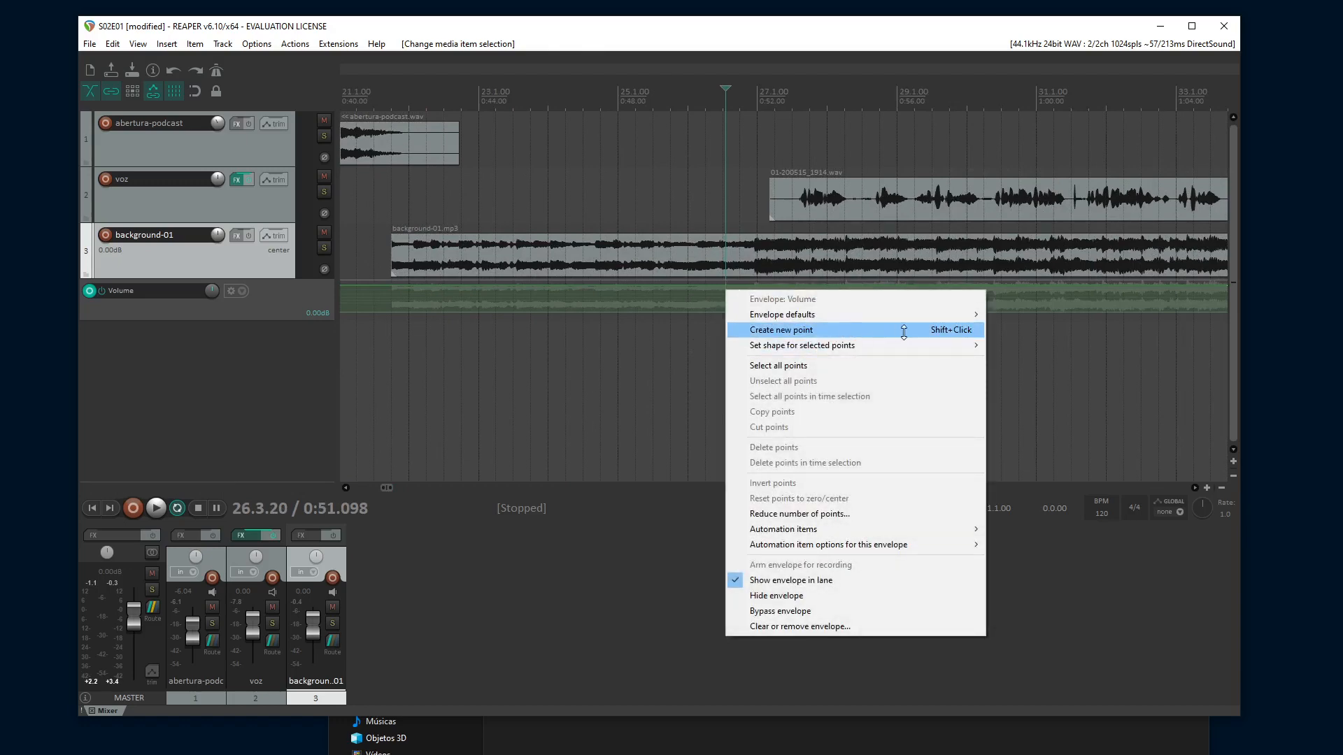
pyautogui.click(947, 332)
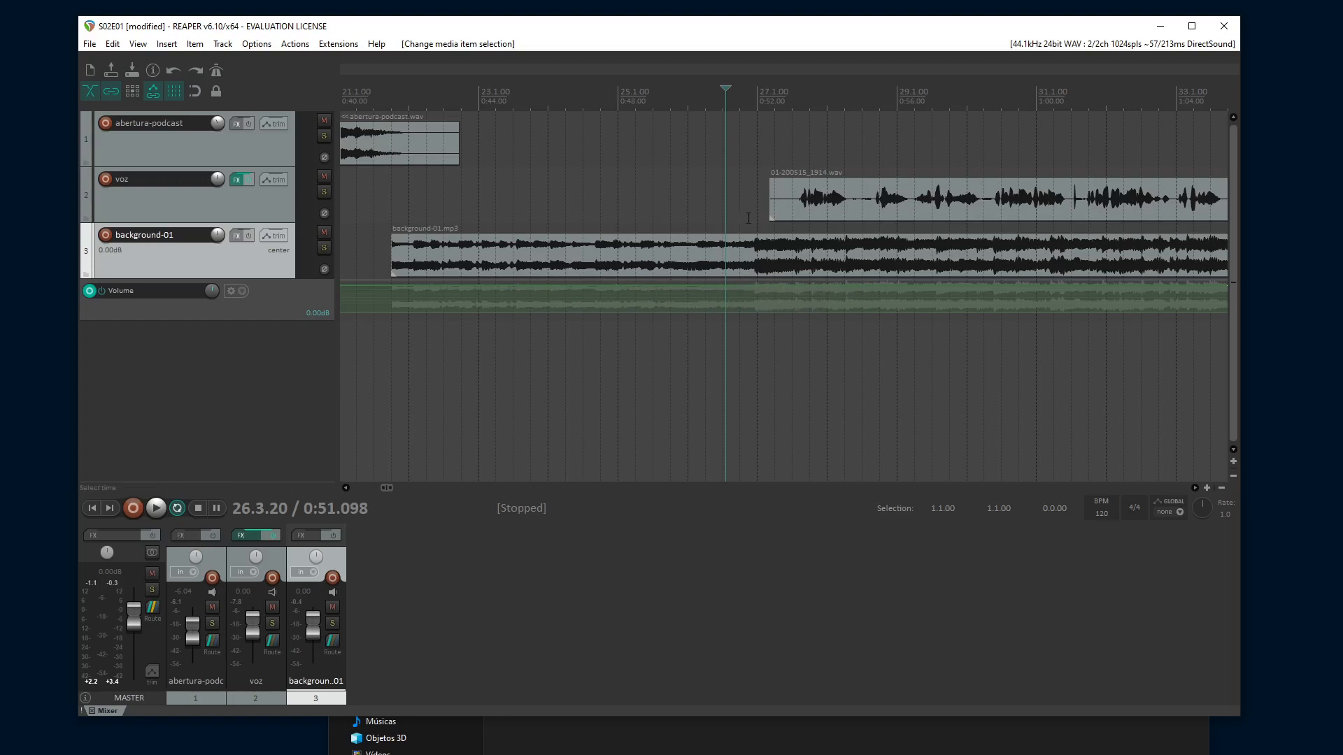
# Trim the silence from the start of the first voice clip and move its speech slightly closer to the end of the music's intro
pyautogui.click(755, 174)
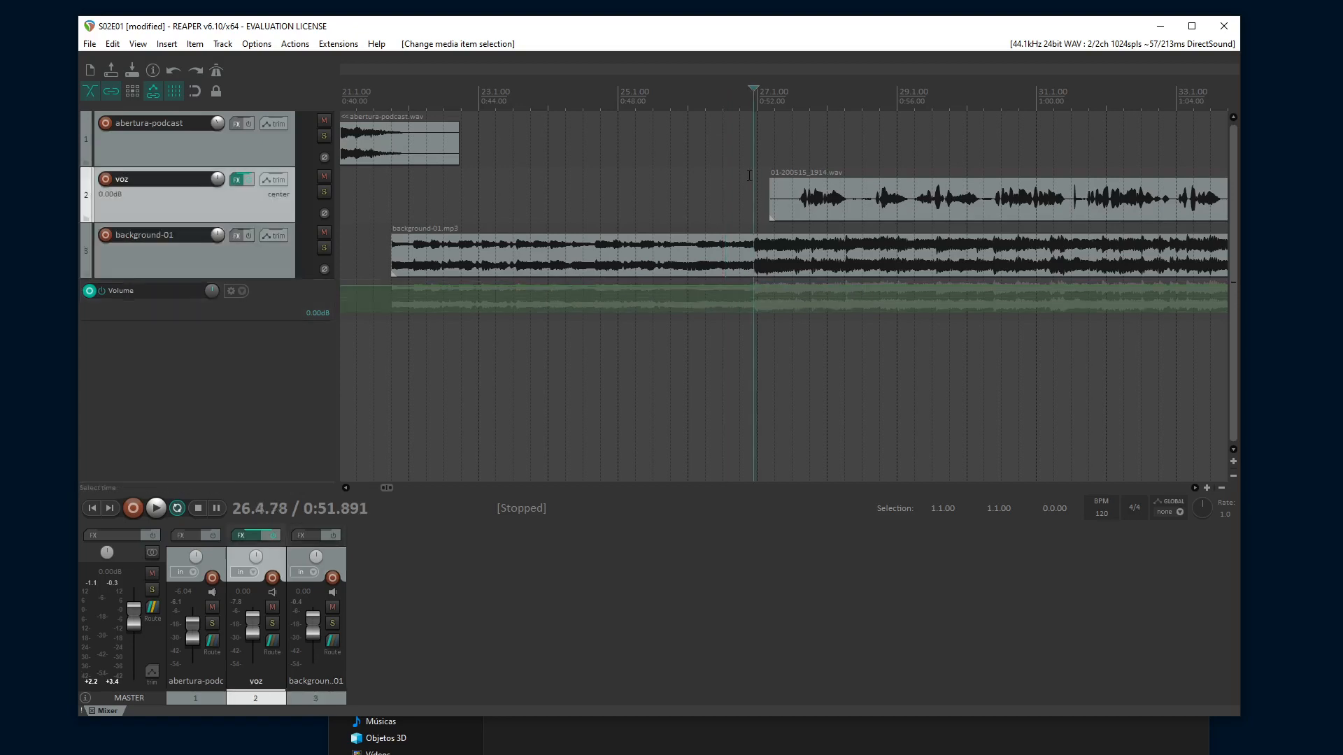
pyautogui.click(749, 175)
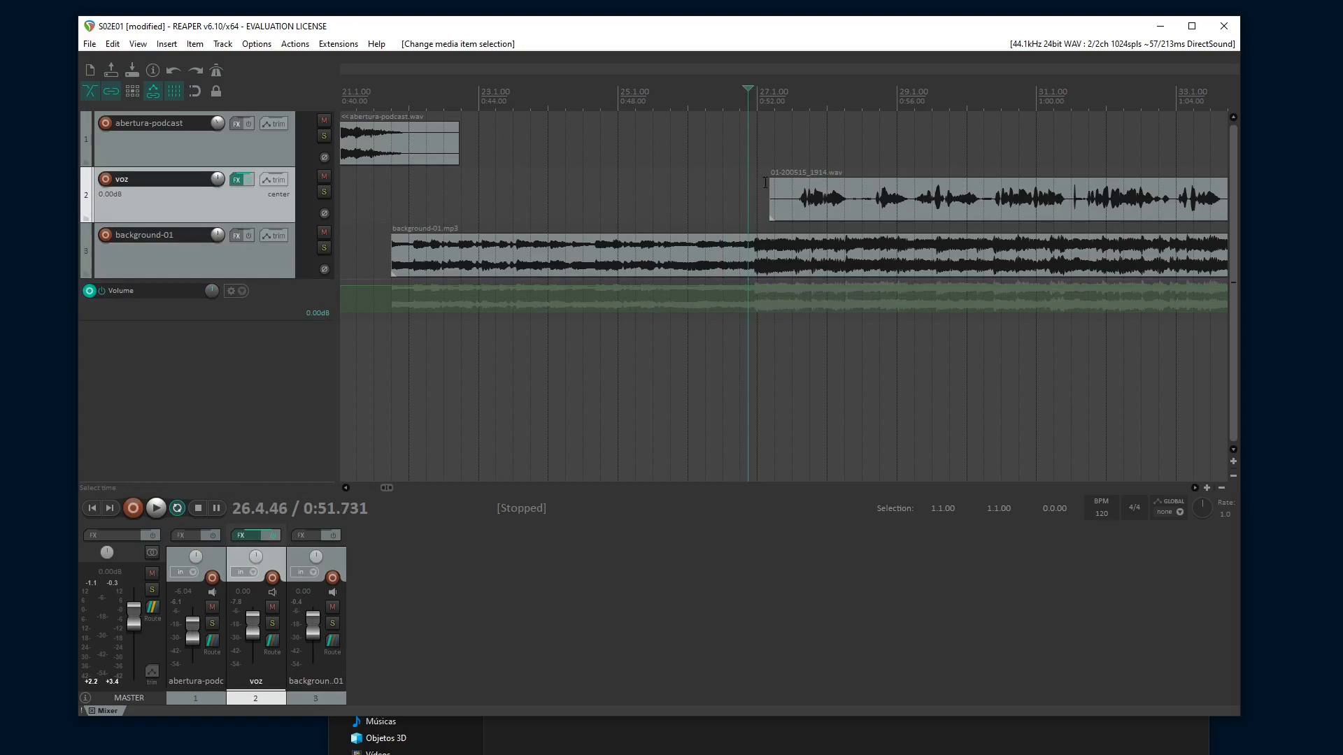
pyautogui.click(764, 182)
pyautogui.click(767, 186)
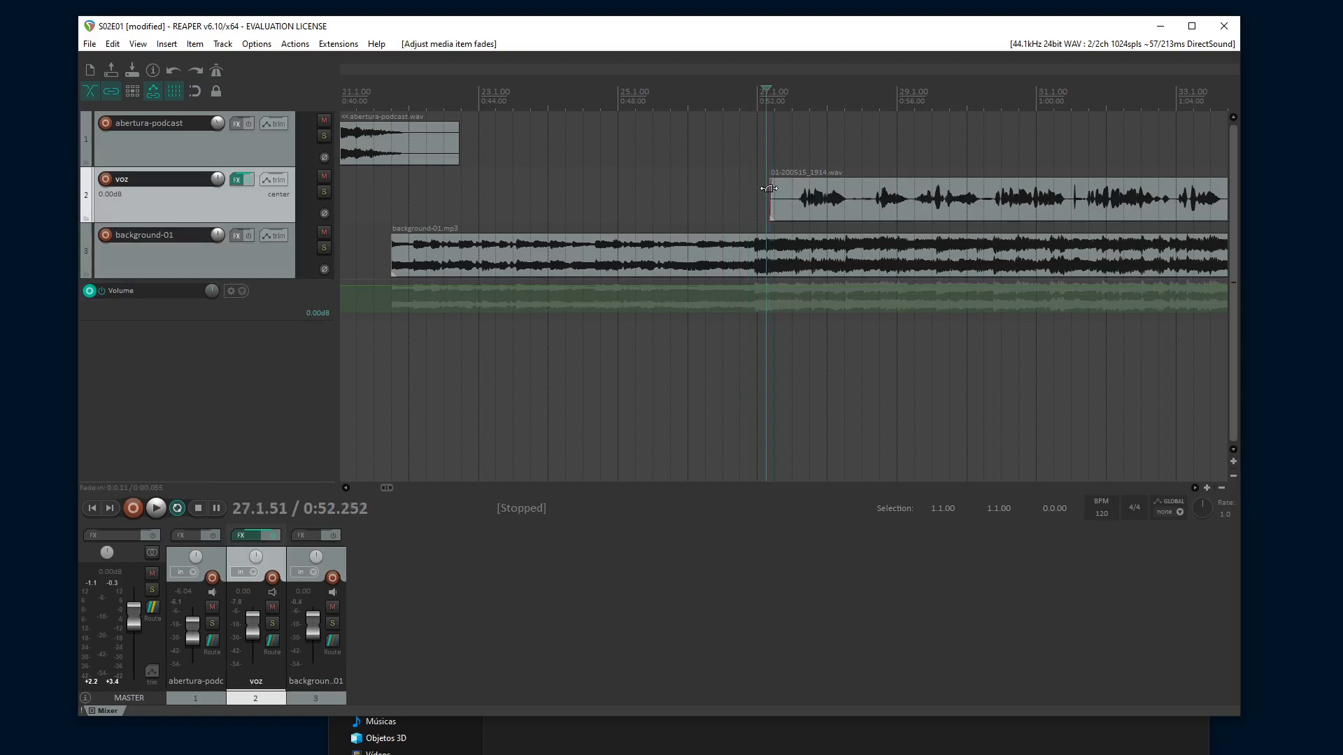
pyautogui.click(771, 193)
pyautogui.moveTo(768, 195); pyautogui.dragTo(807, 207)
pyautogui.click(853, 150)
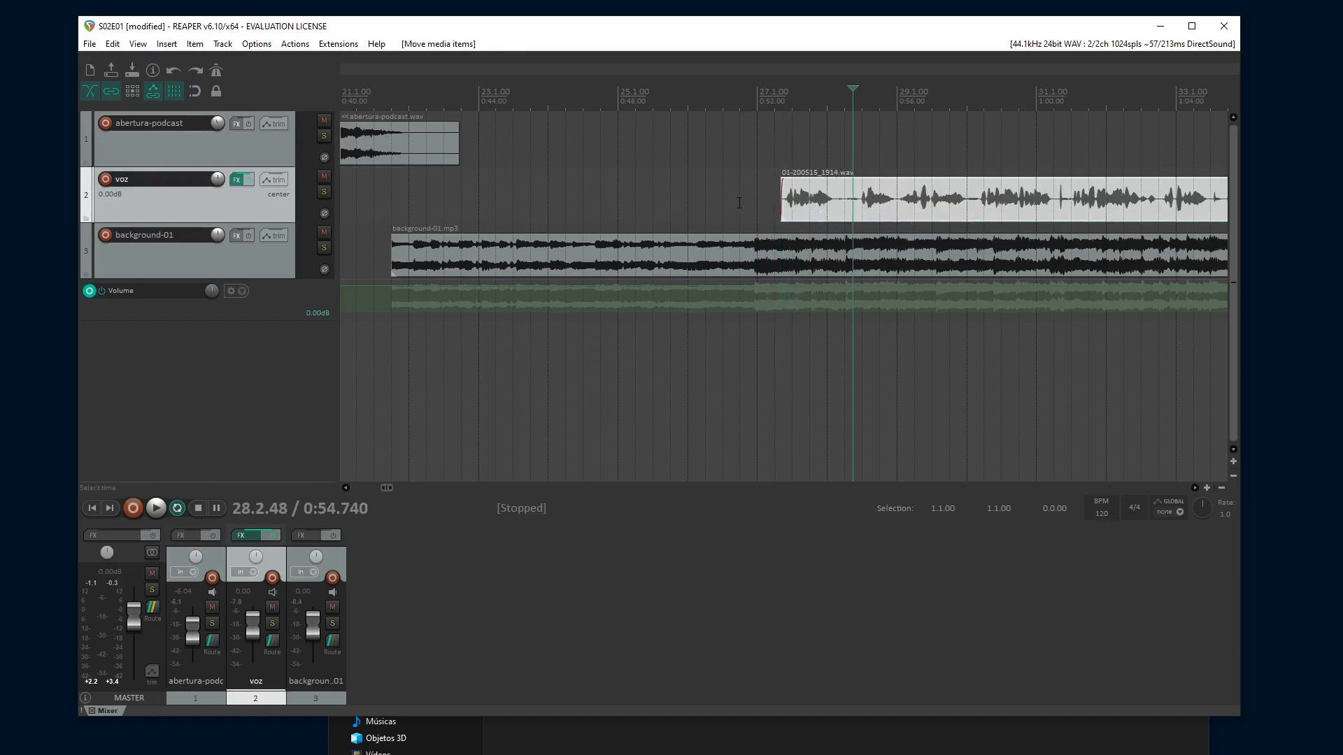
# Nudge the trimmed voice clip slightly later, playing the transition from the music's intro before and after the move
pyautogui.click(740, 203)
pyautogui.press('space')
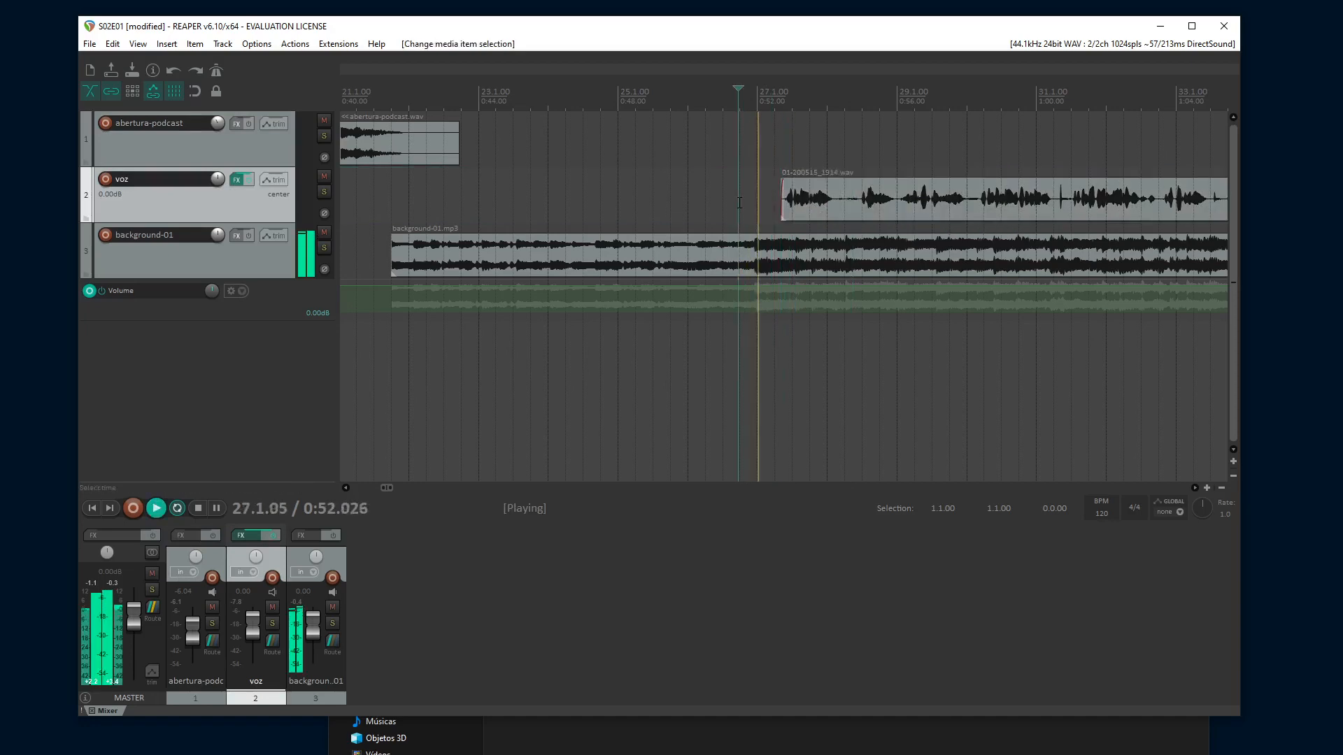
pyautogui.press('space')
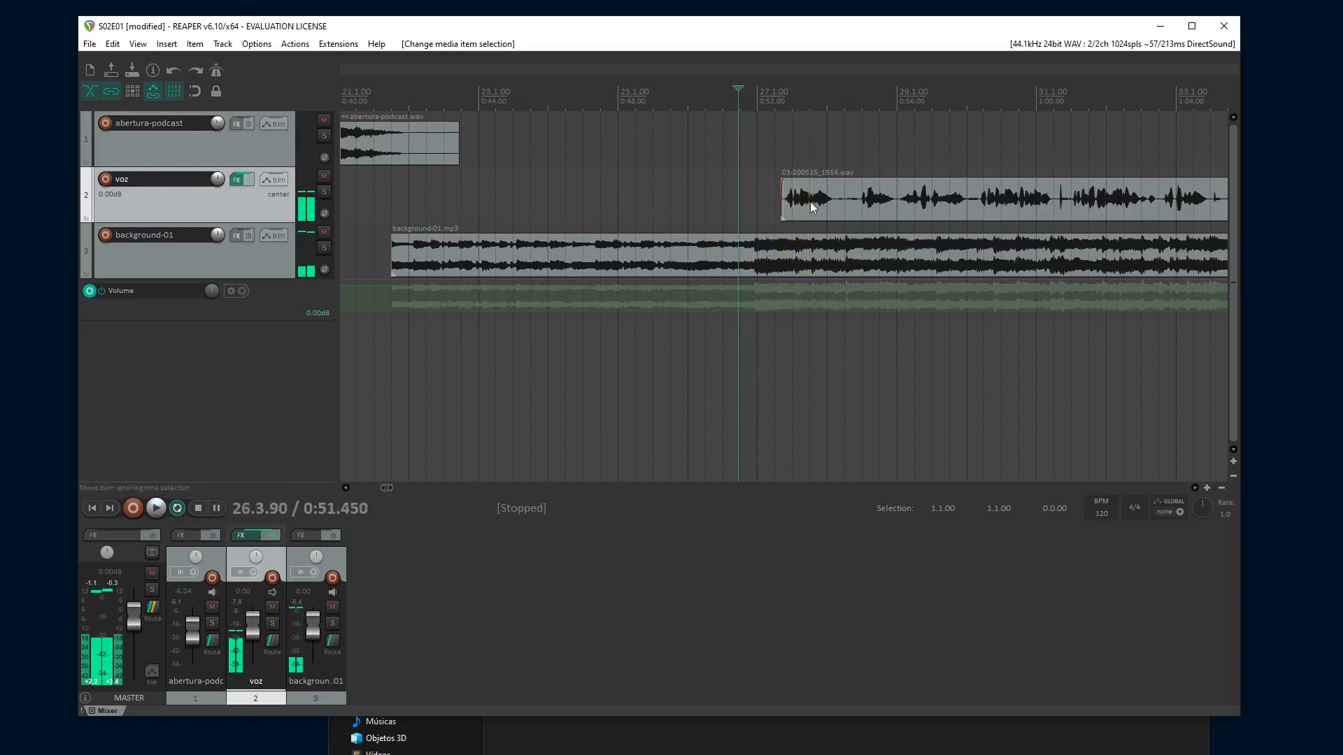
pyautogui.moveTo(816, 208); pyautogui.dragTo(821, 207)
pyautogui.click(694, 192)
pyautogui.press('space')
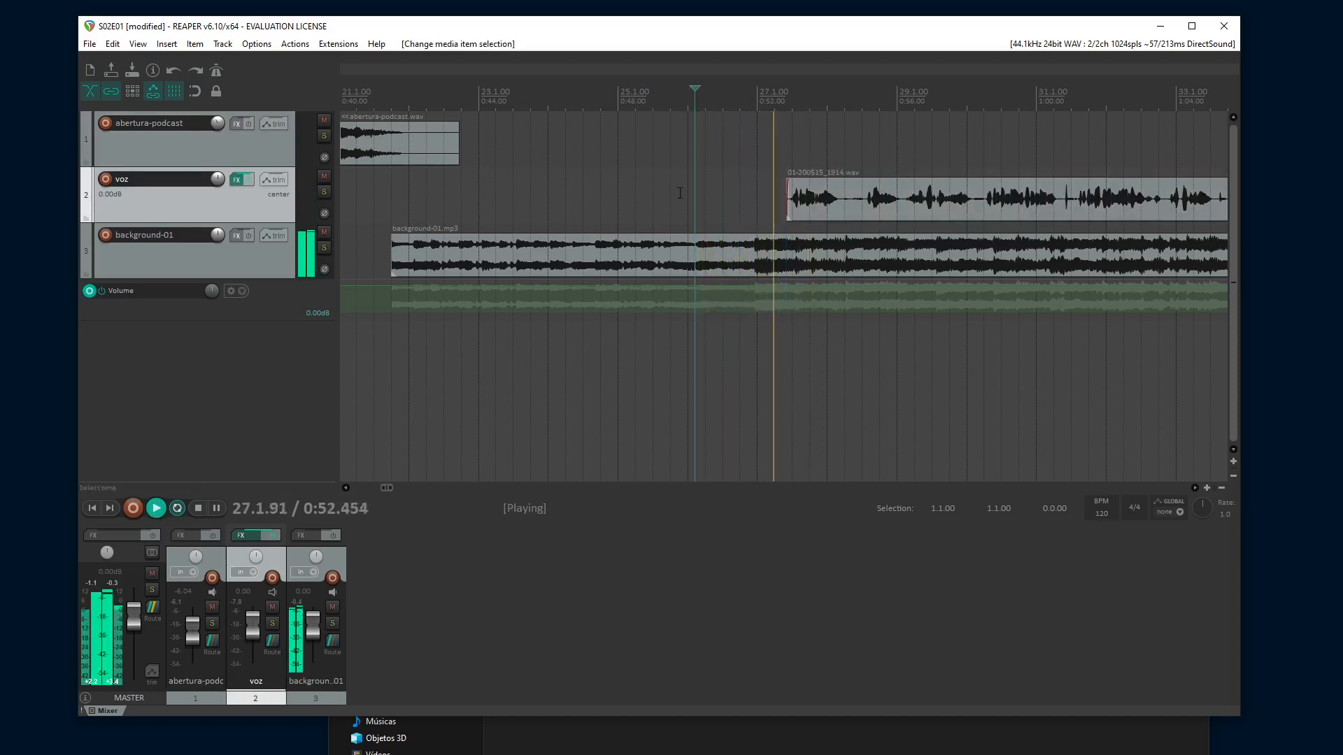
pyautogui.press('space')
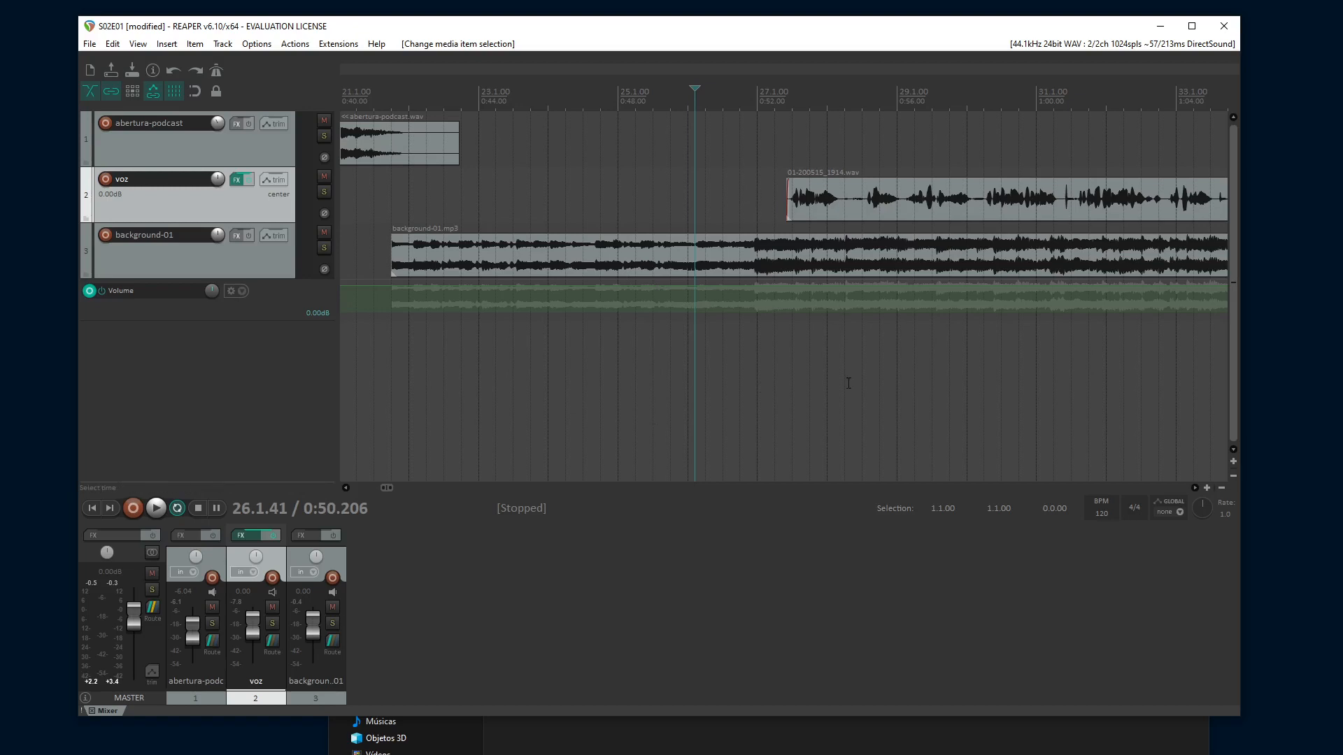
# Add a volume envelope point on the background music at 0:52.499, between the end of its intro and the first voice clip
pyautogui.click(746, 201)
pyautogui.scroll(2, 790, 241)
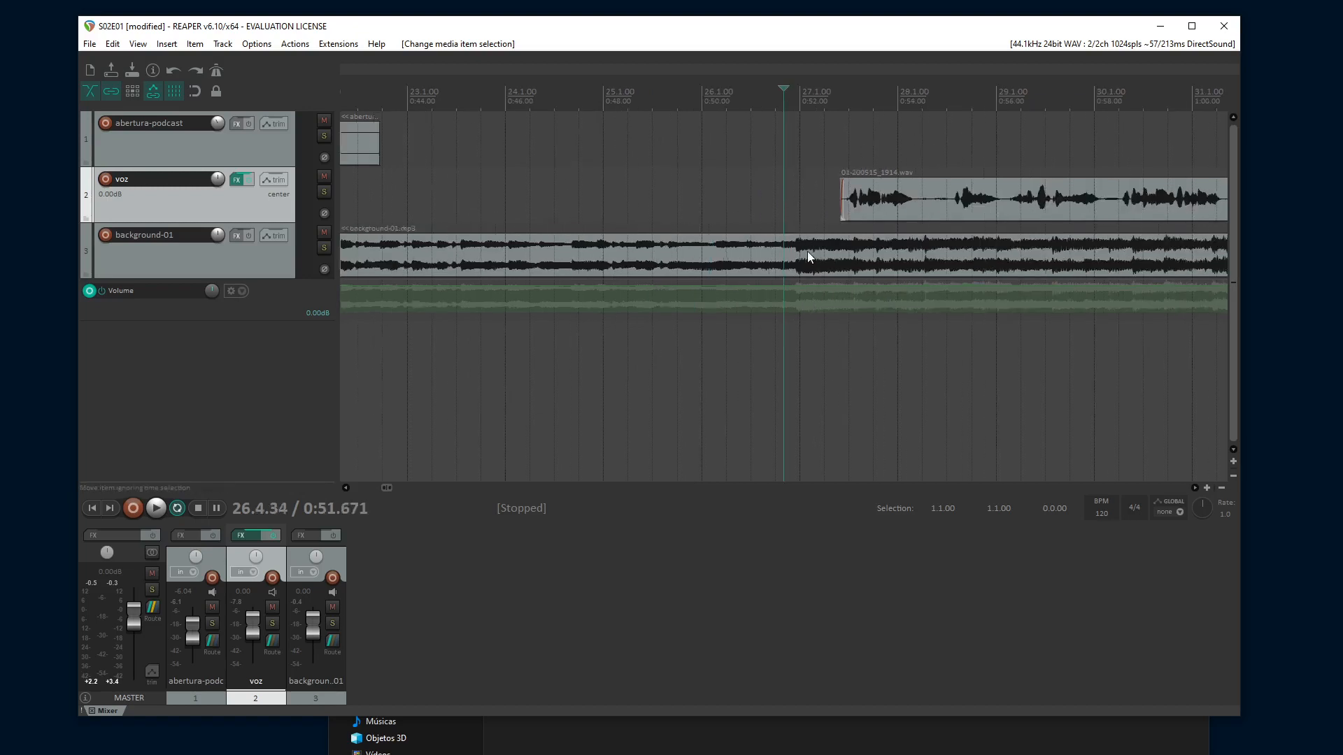
pyautogui.click(808, 208)
pyautogui.click(816, 209)
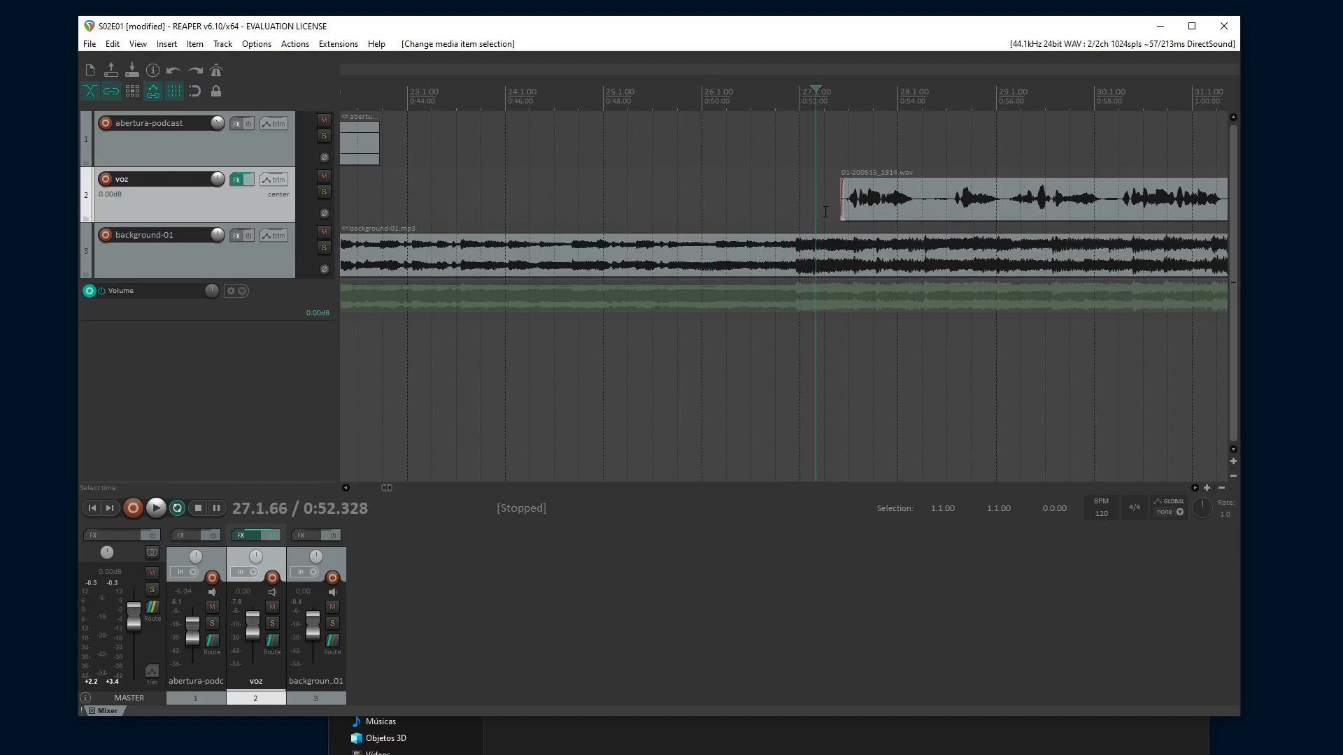
pyautogui.click(825, 212)
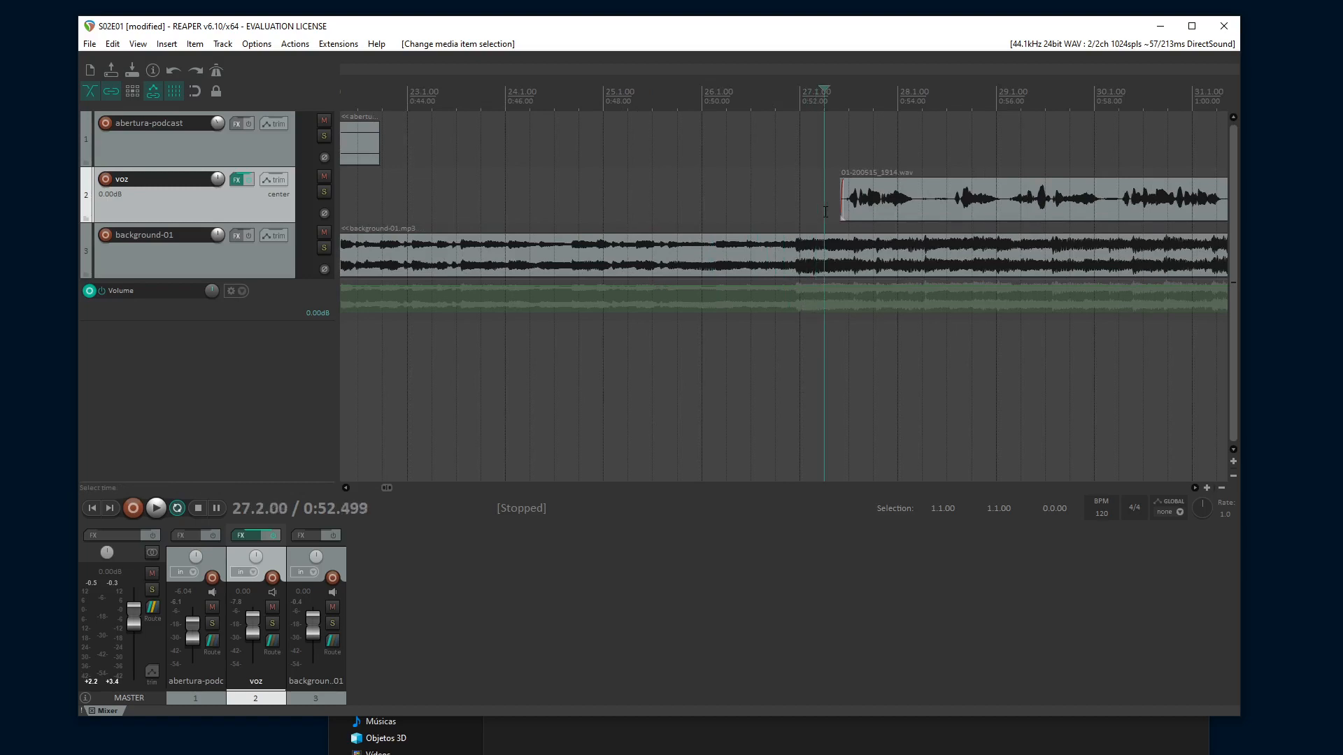
pyautogui.click(824, 290)
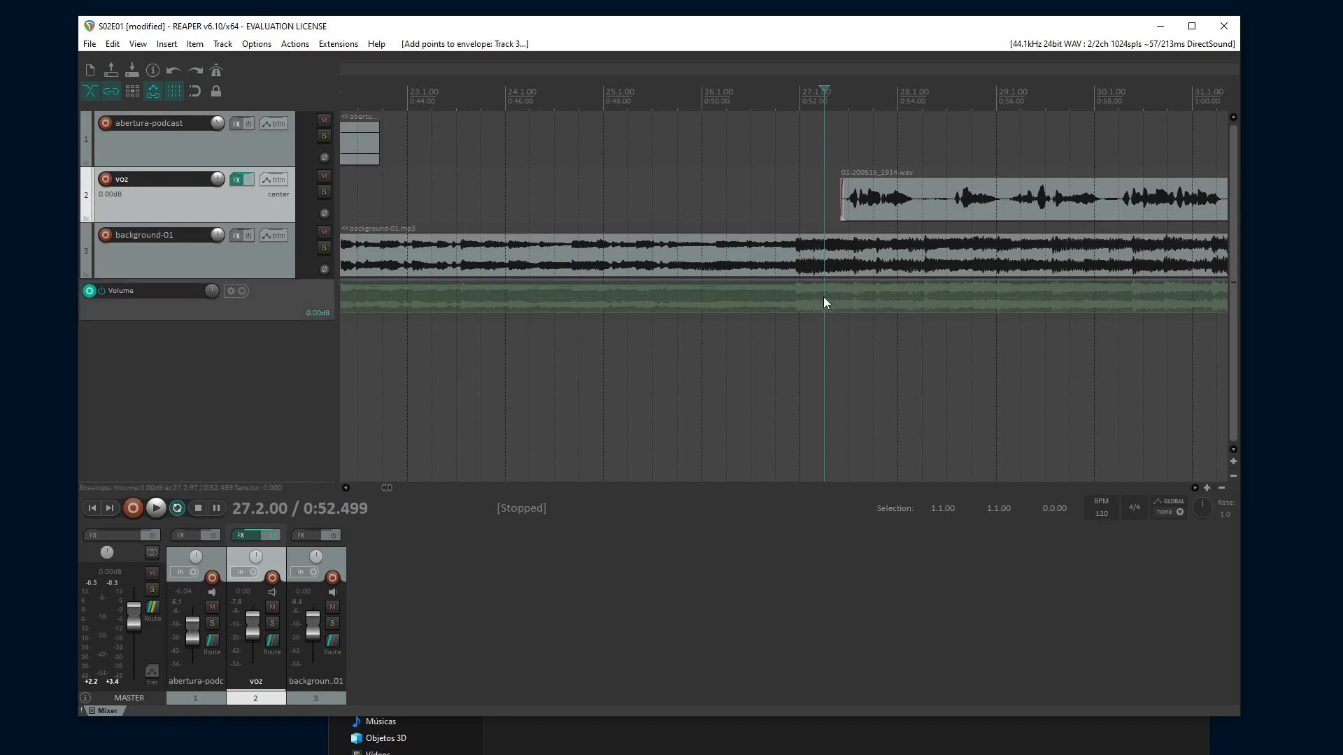
# Move the volume point to about 0:52.87 at the voice clip's start, and add a lowered second point just after it
pyautogui.scroll(3, 825, 298)
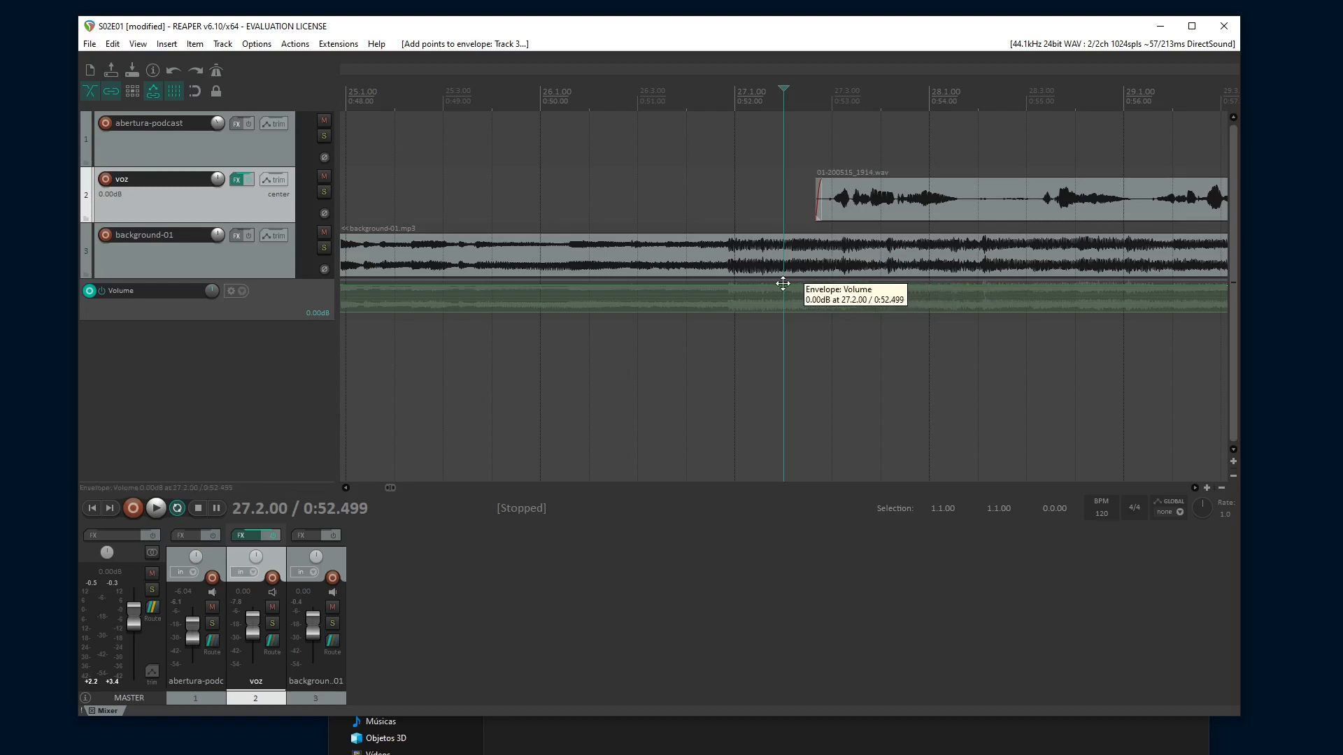
pyautogui.moveTo(782, 283); pyautogui.dragTo(810, 283)
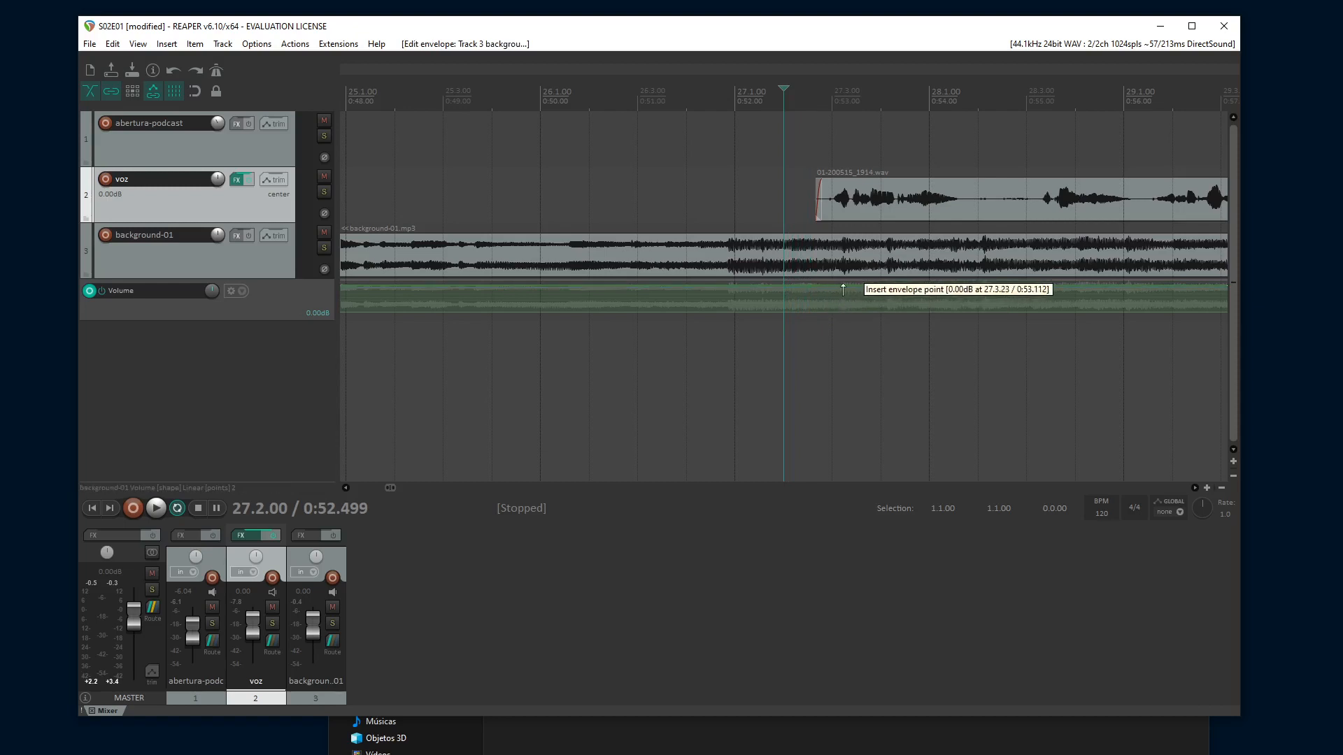
pyautogui.click(843, 285)
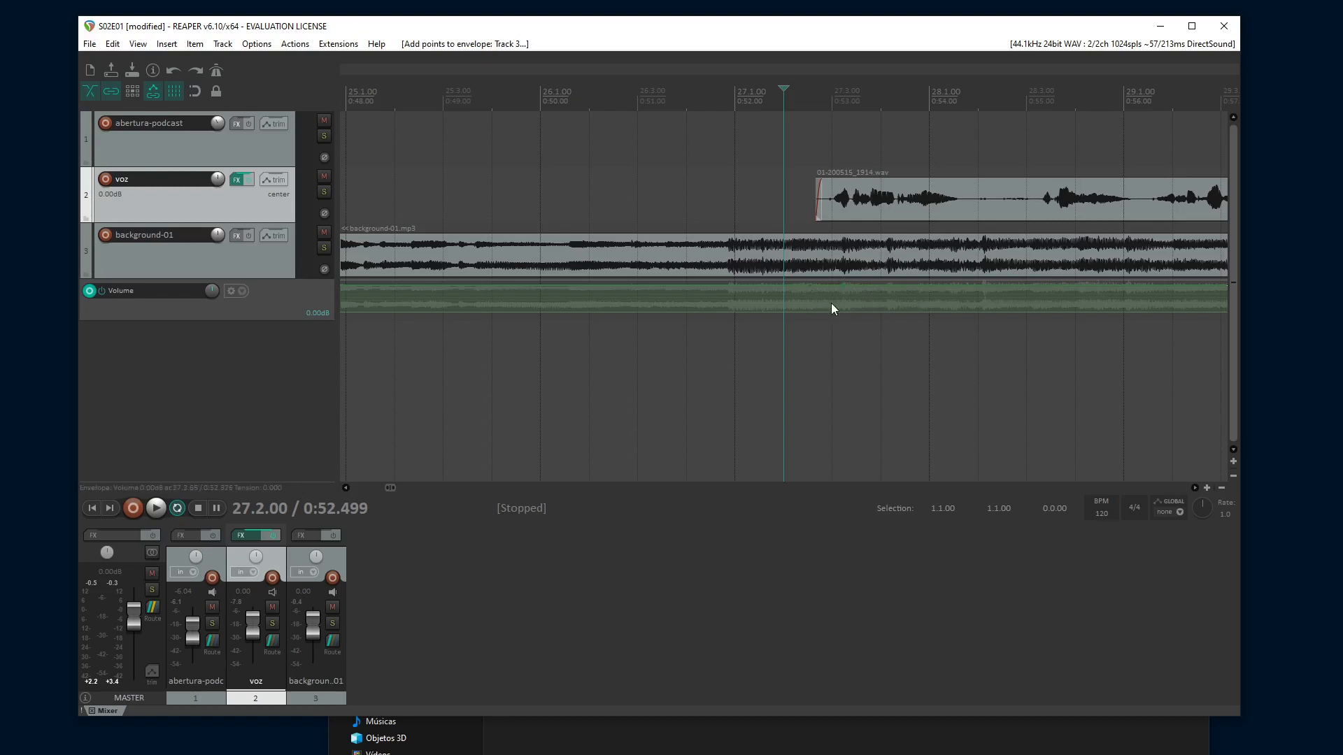
pyautogui.moveTo(842, 294); pyautogui.dragTo(828, 378)
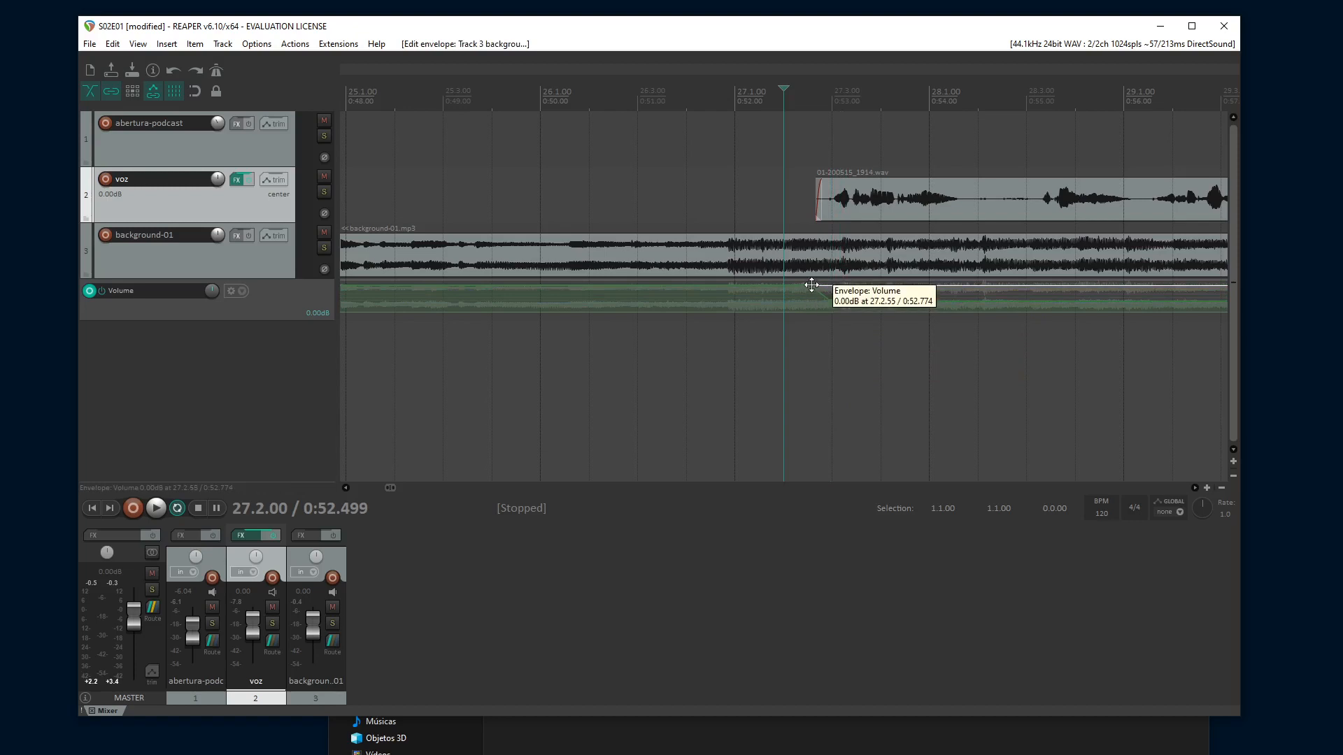
pyautogui.moveTo(812, 285); pyautogui.dragTo(821, 285)
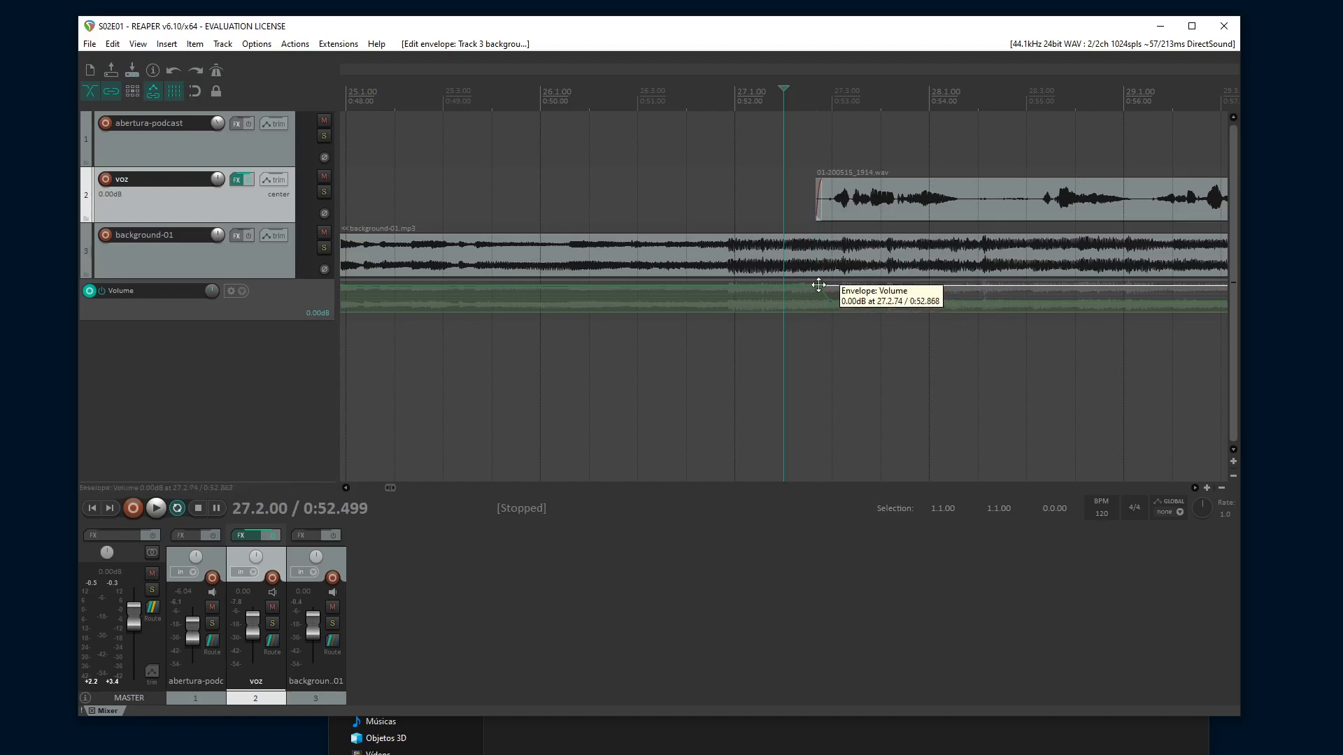
pyautogui.moveTo(821, 285); pyautogui.dragTo(819, 285)
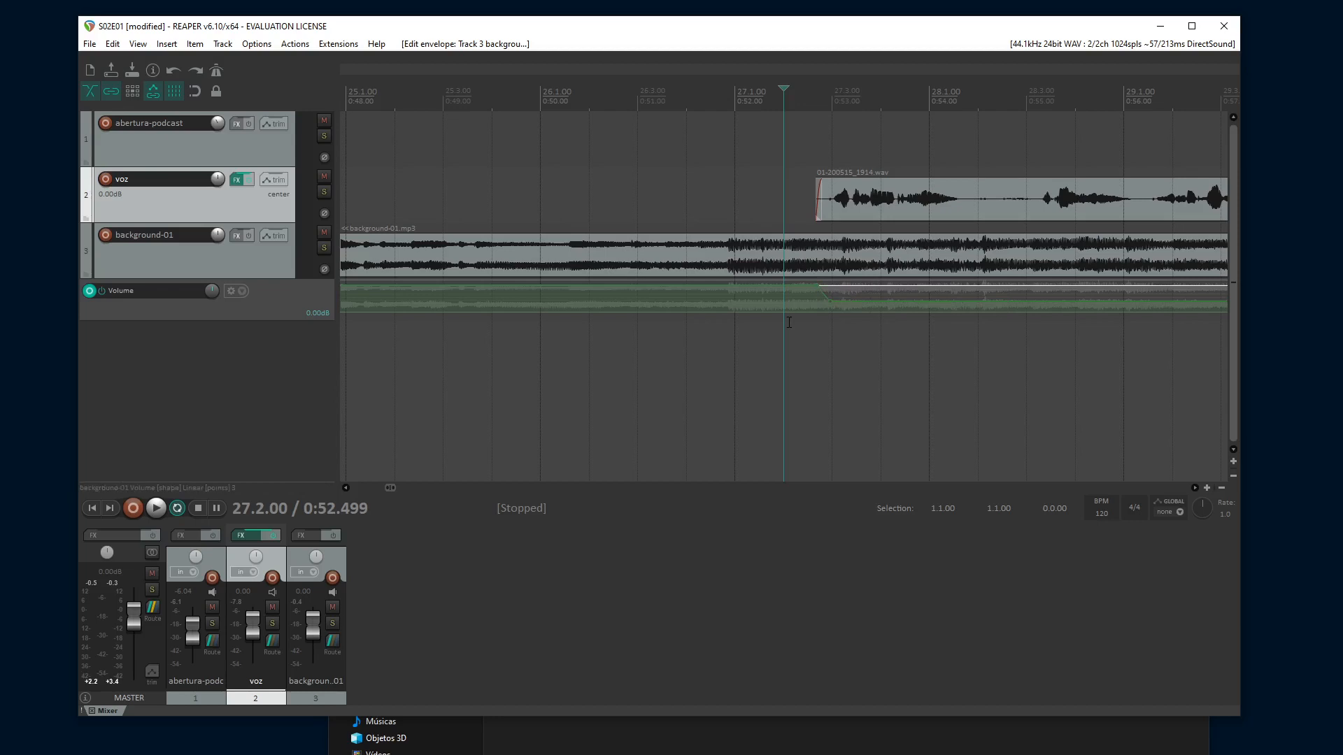
# Play the transition from the music's intro into the voice to check the volume drop
pyautogui.click(757, 190)
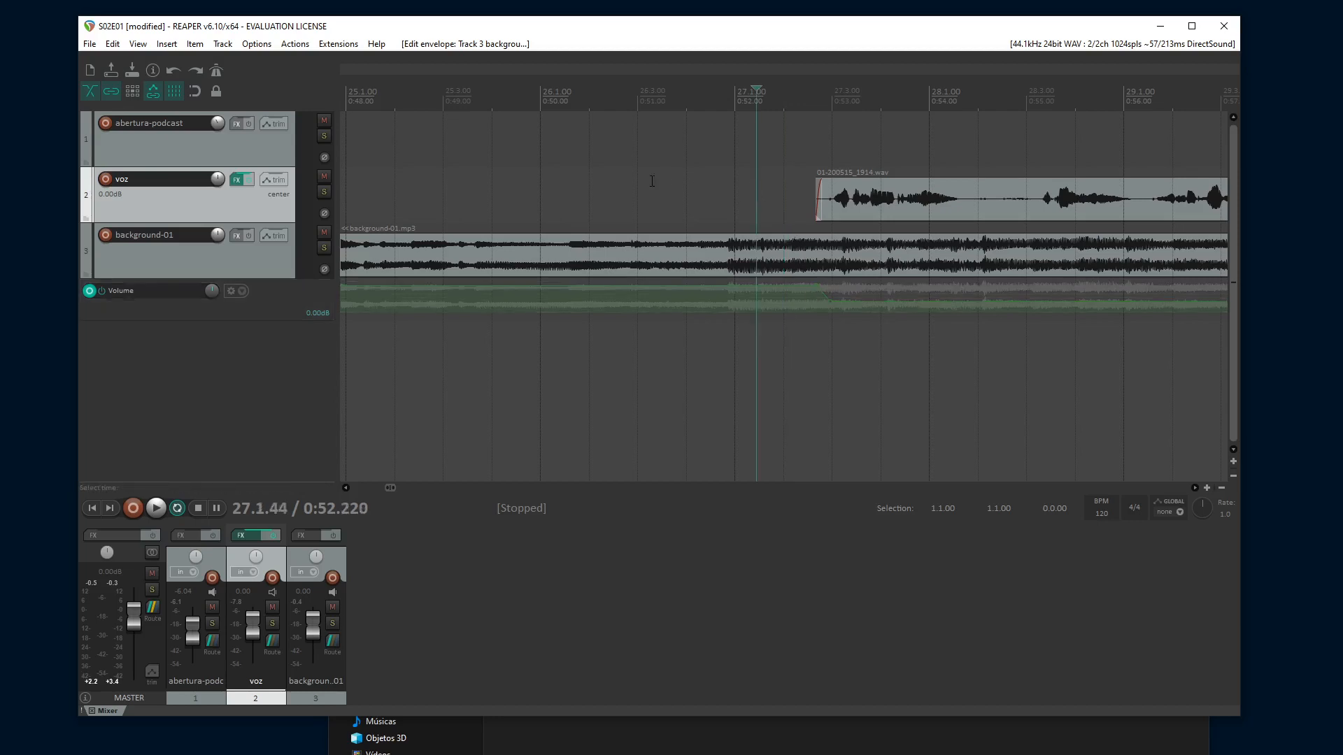
pyautogui.click(599, 183)
pyautogui.press('space')
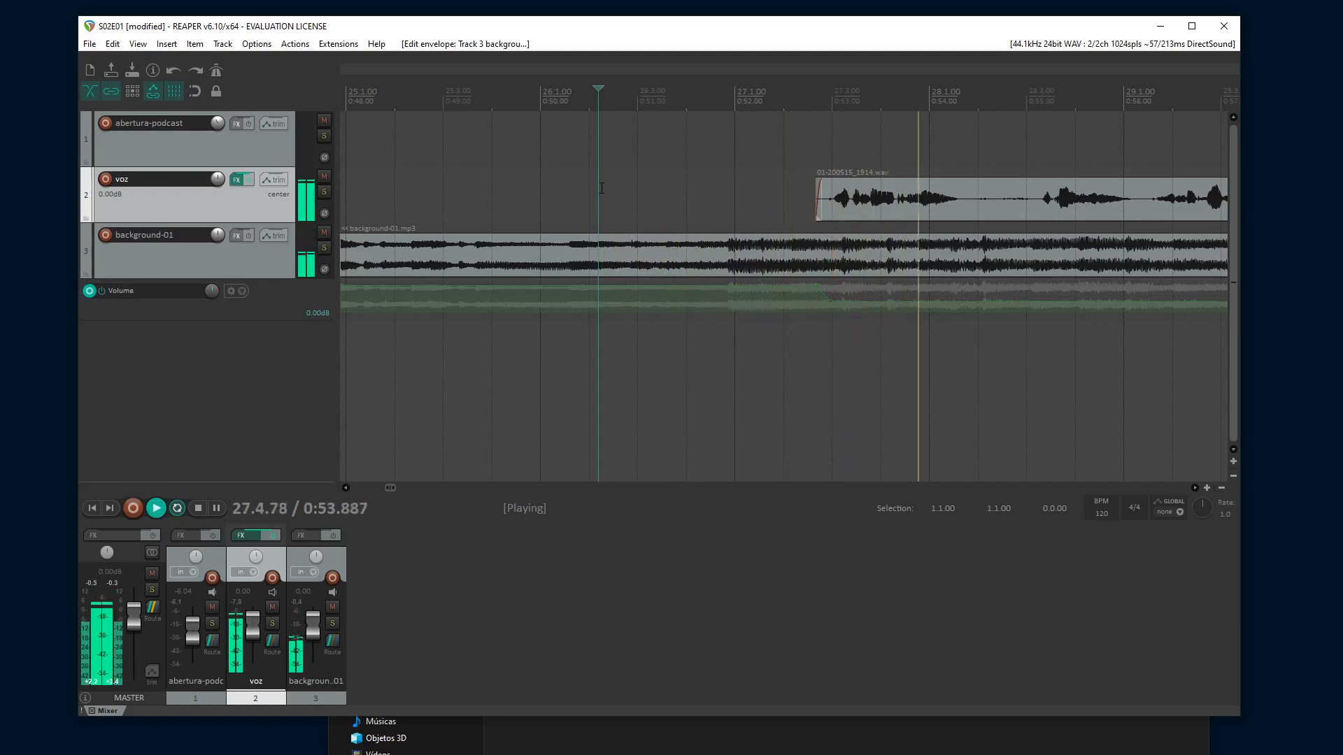
pyautogui.click(198, 508)
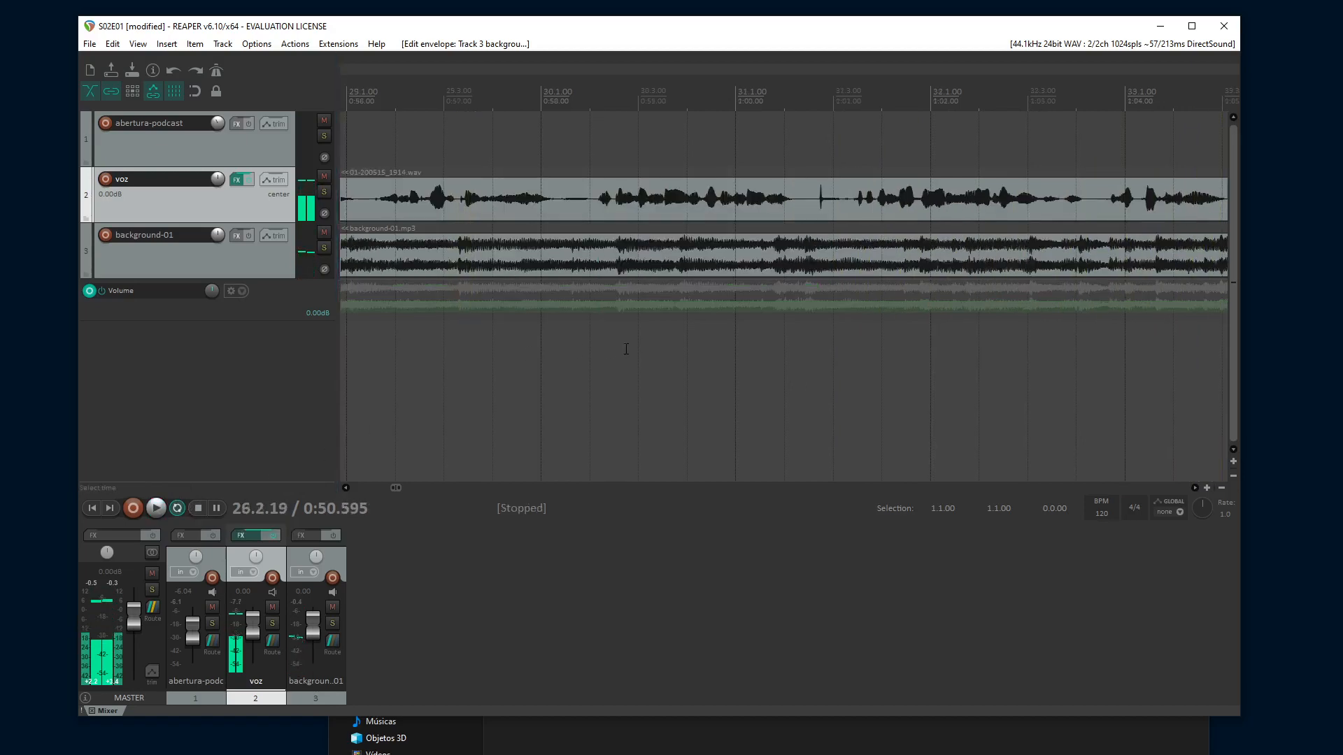
# Lengthen the music's fade by moving its starting point to about 0:52.2 and its lower point later, and save the project
pyautogui.moveTo(395, 489); pyautogui.dragTo(389, 489)
pyautogui.moveTo(850, 286); pyautogui.dragTo(789, 289)
pyautogui.moveTo(866, 303); pyautogui.dragTo(913, 308)
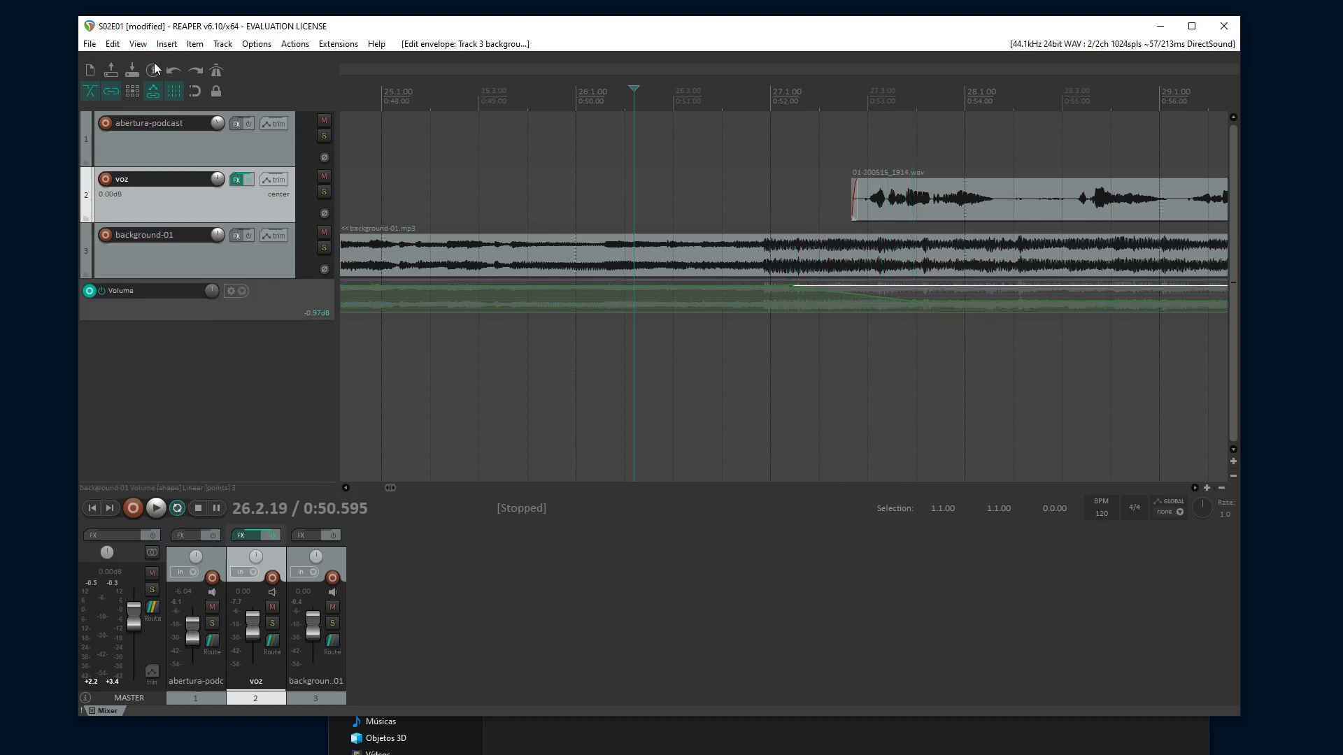
pyautogui.click(134, 70)
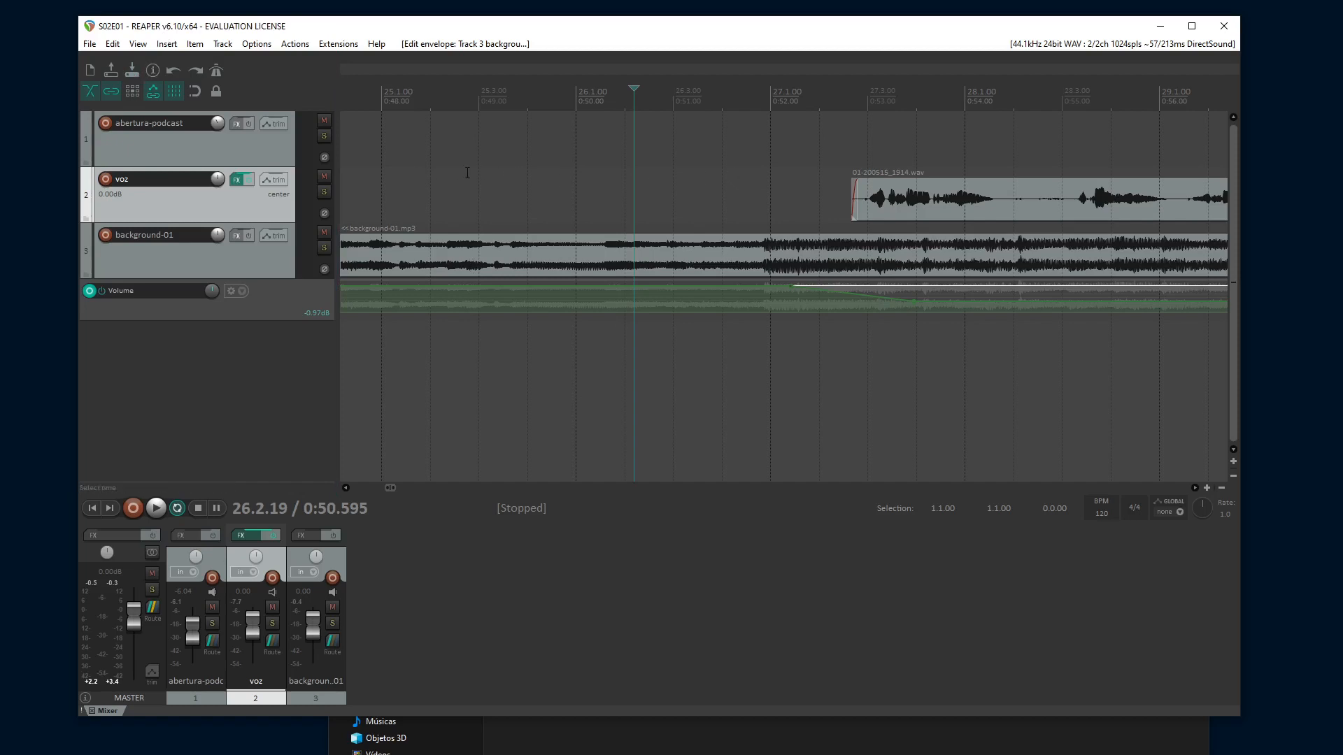
# Play from about 0:49 to hear the lengthened background music fade under the voice
pyautogui.click(496, 175)
pyautogui.press('space')
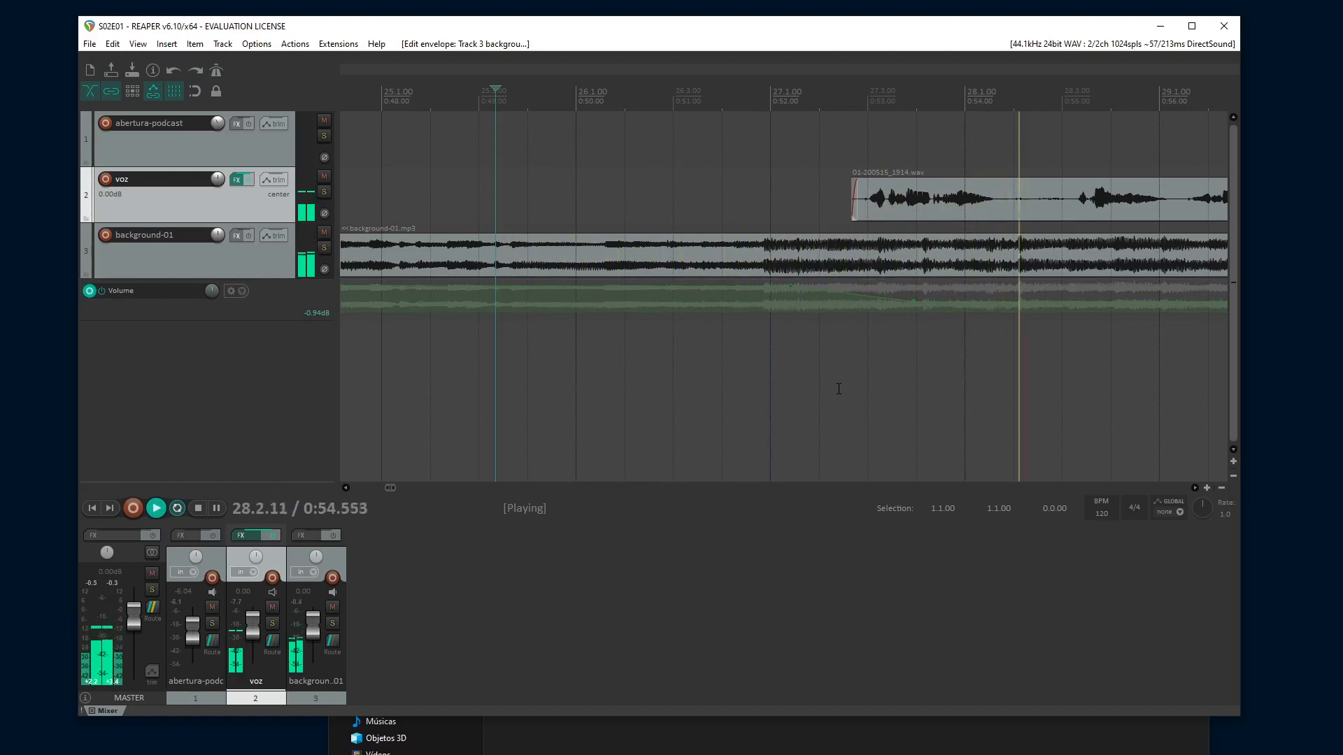
pyautogui.press('space')
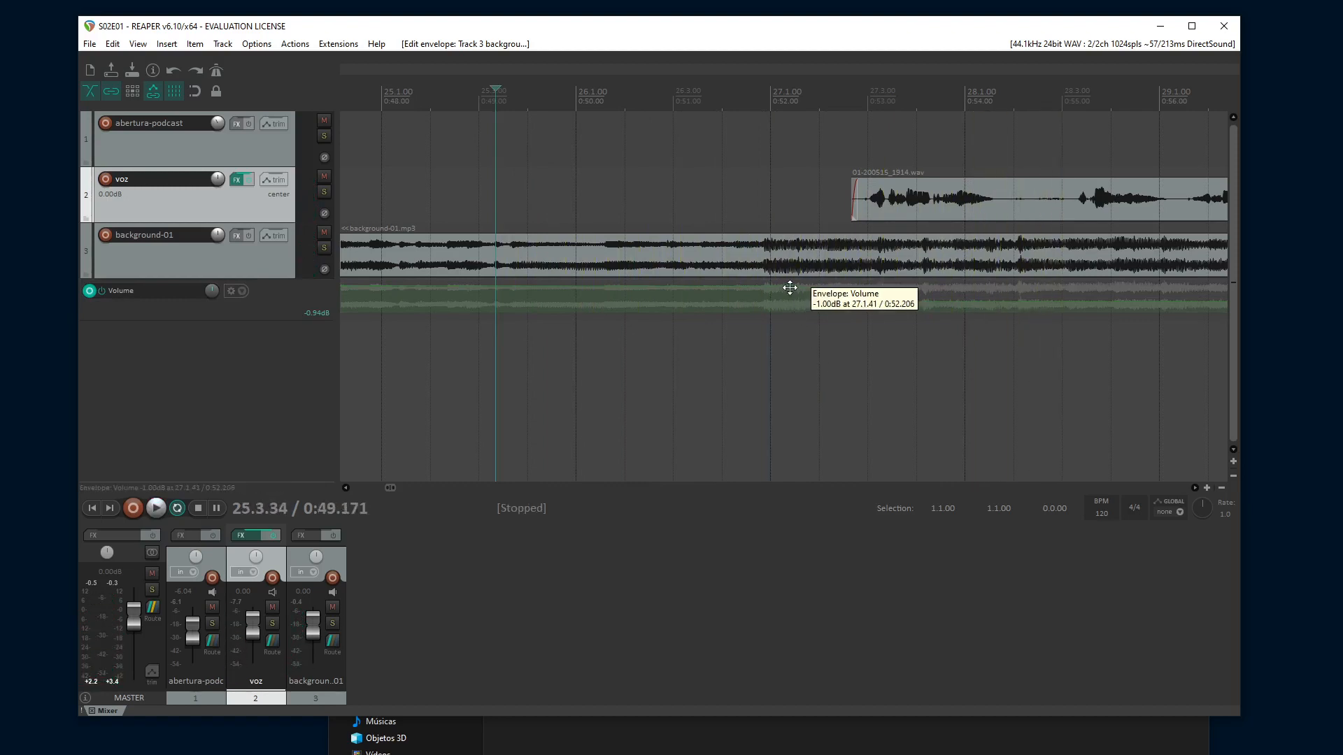
# Move the fade's starting point later, to just after the voice clip begins, and play the transition
pyautogui.scroll(-2, 776, 325)
pyautogui.scroll(-1, 776, 326)
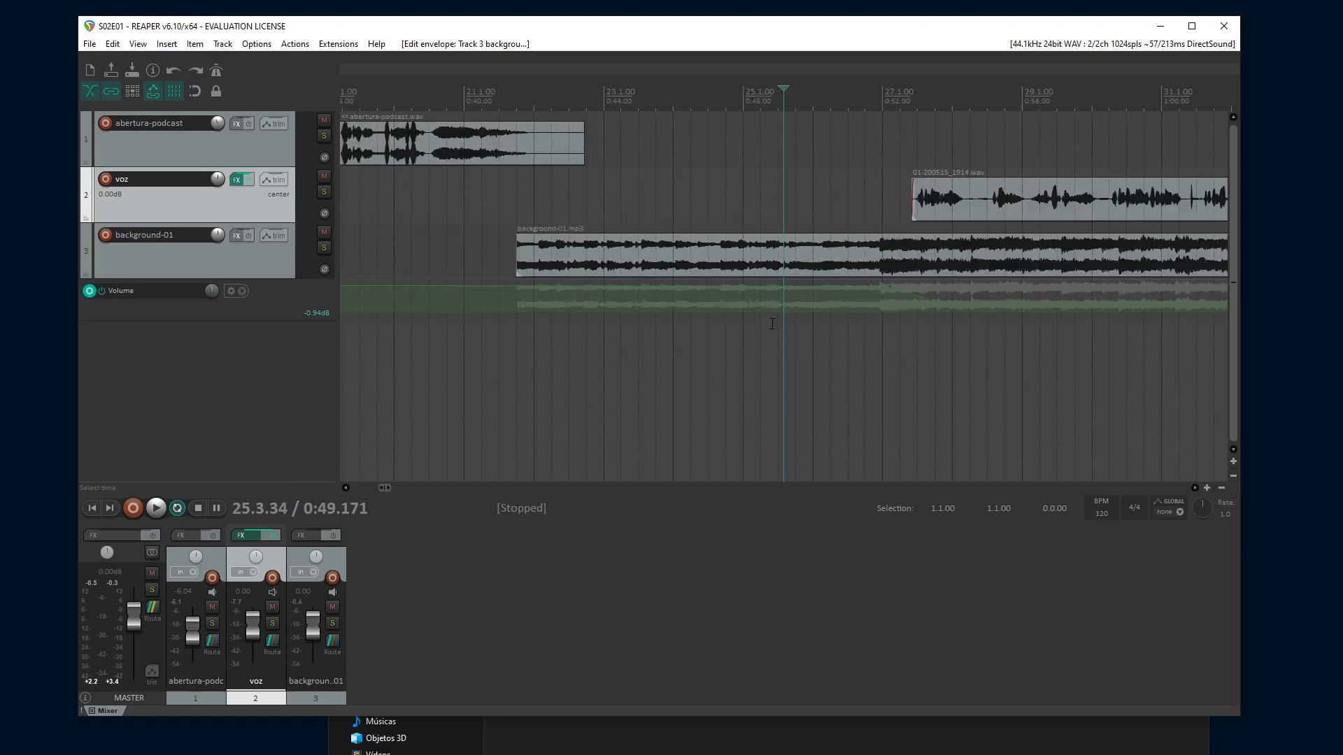
pyautogui.moveTo(385, 488); pyautogui.dragTo(389, 490)
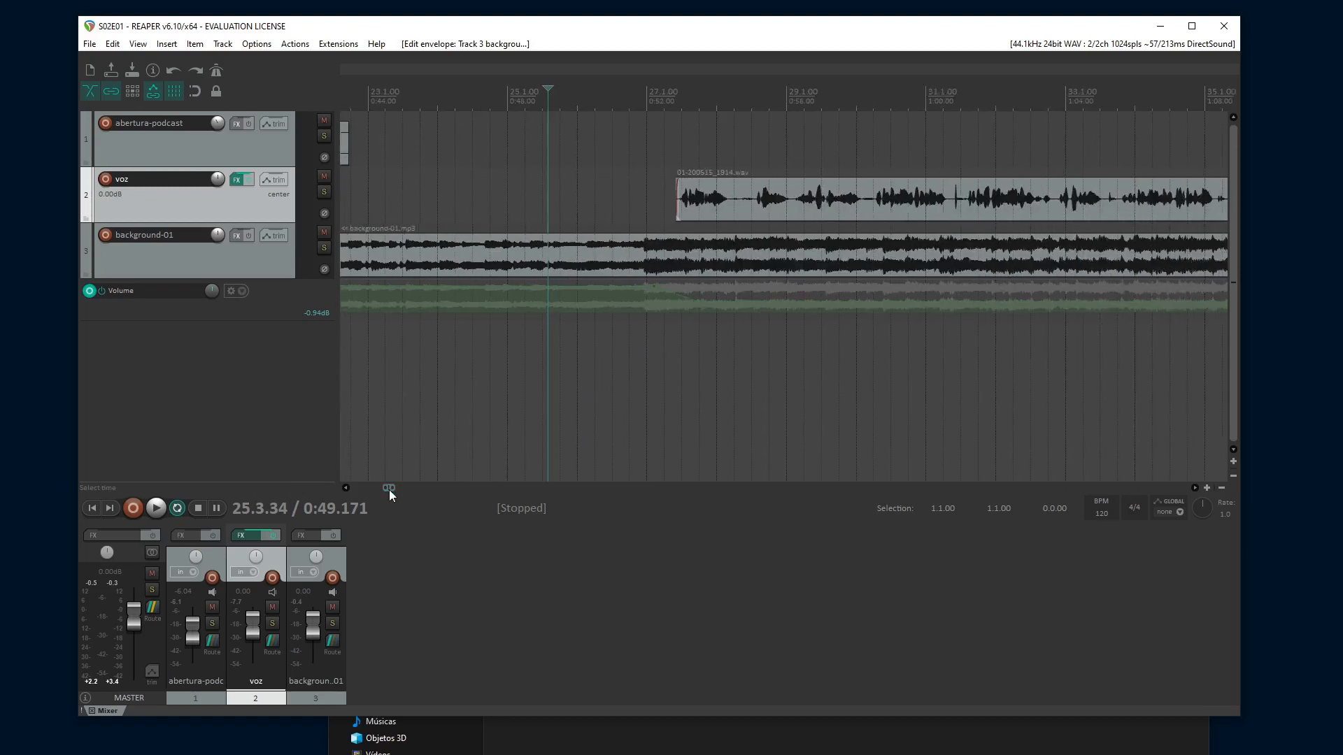
pyautogui.moveTo(647, 286); pyautogui.dragTo(677, 286)
pyautogui.moveTo(678, 287); pyautogui.dragTo(683, 285)
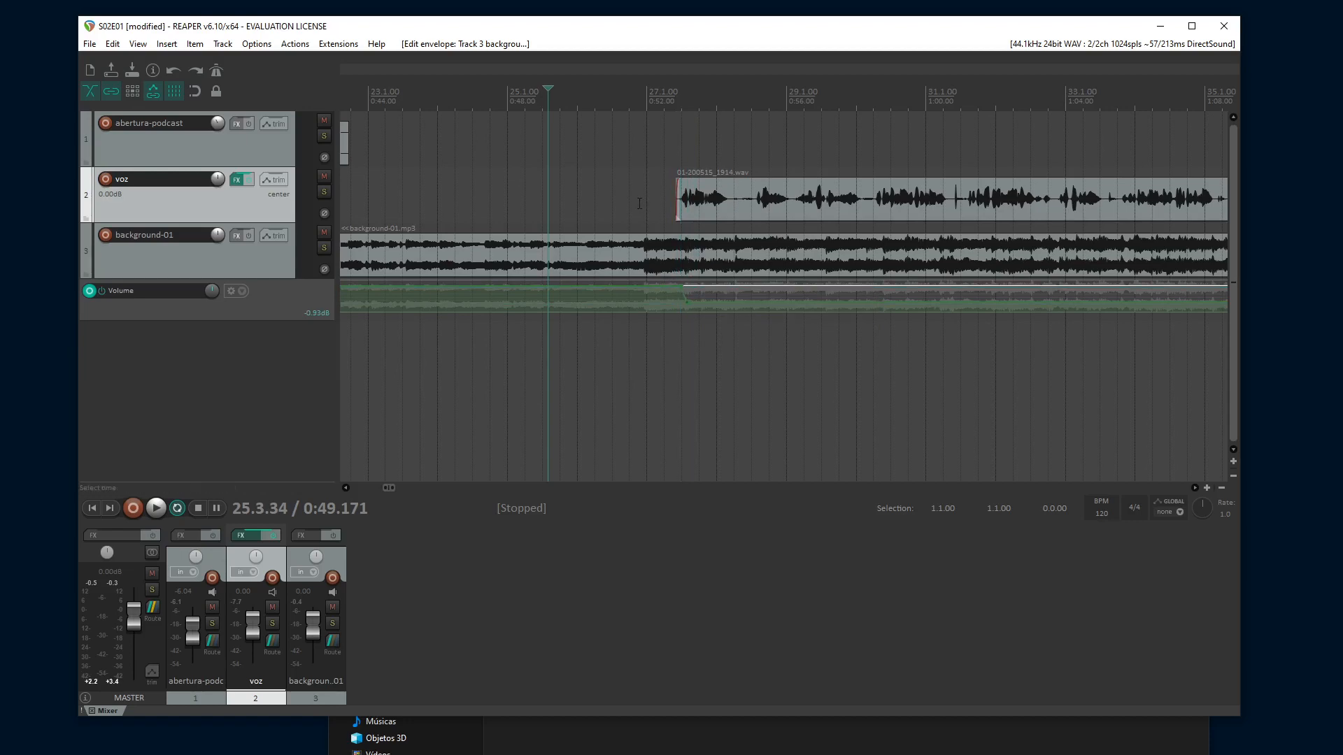
pyautogui.click(605, 195)
pyautogui.press('space')
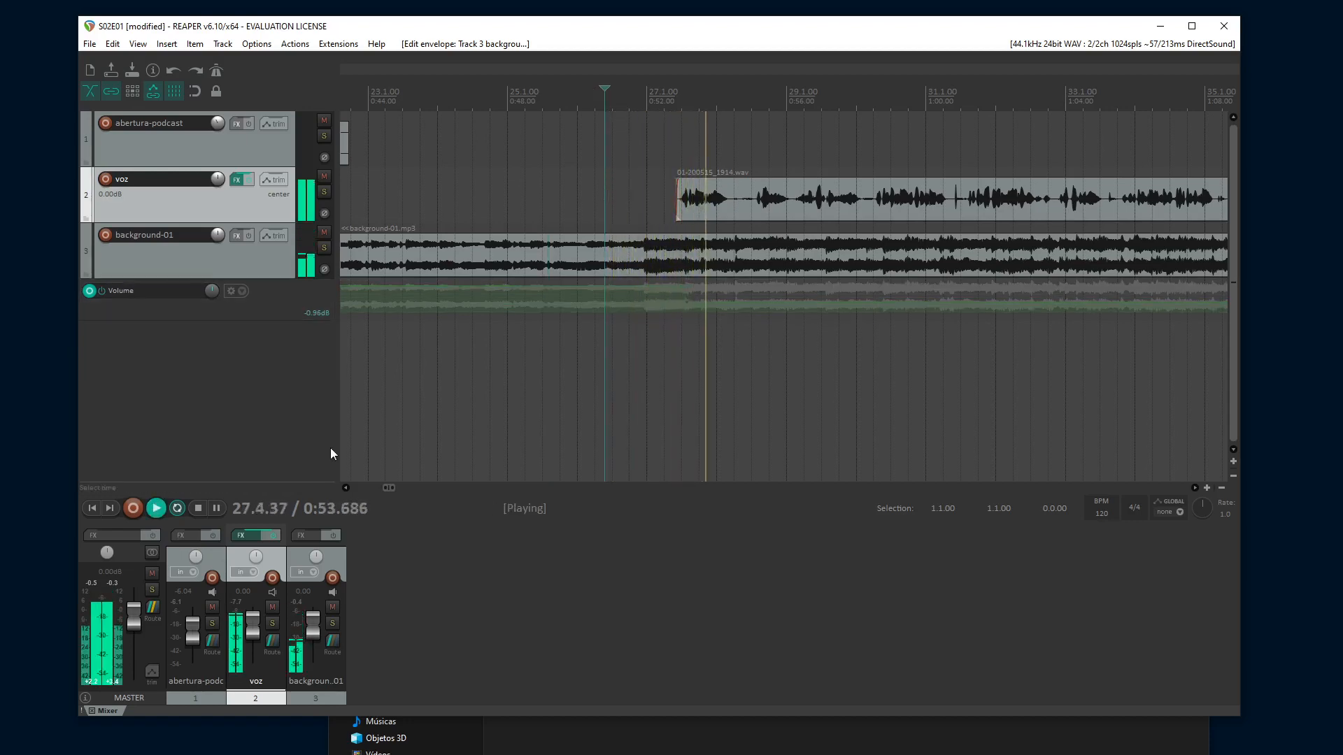
pyautogui.click(198, 508)
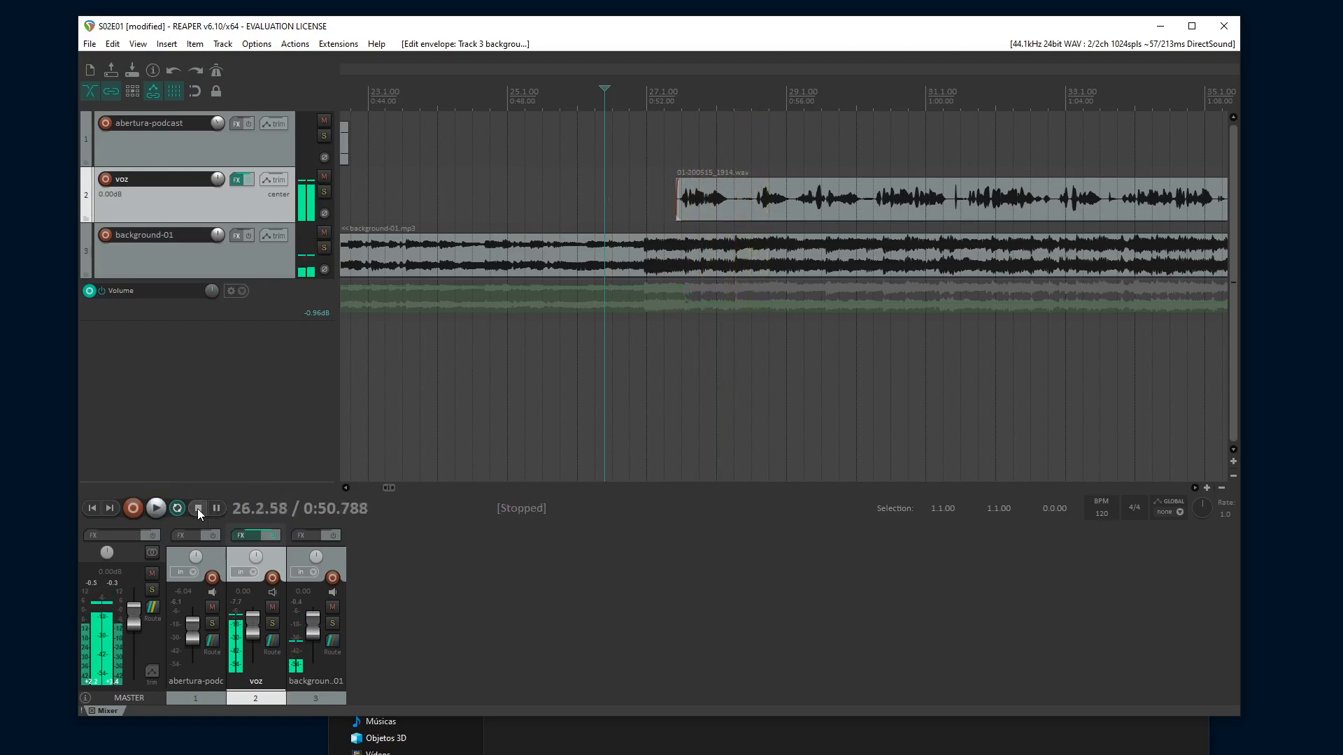
# Trim the end of the background music clip back to where its audio stops, near 11:07
pyautogui.scroll(-2, 753, 354)
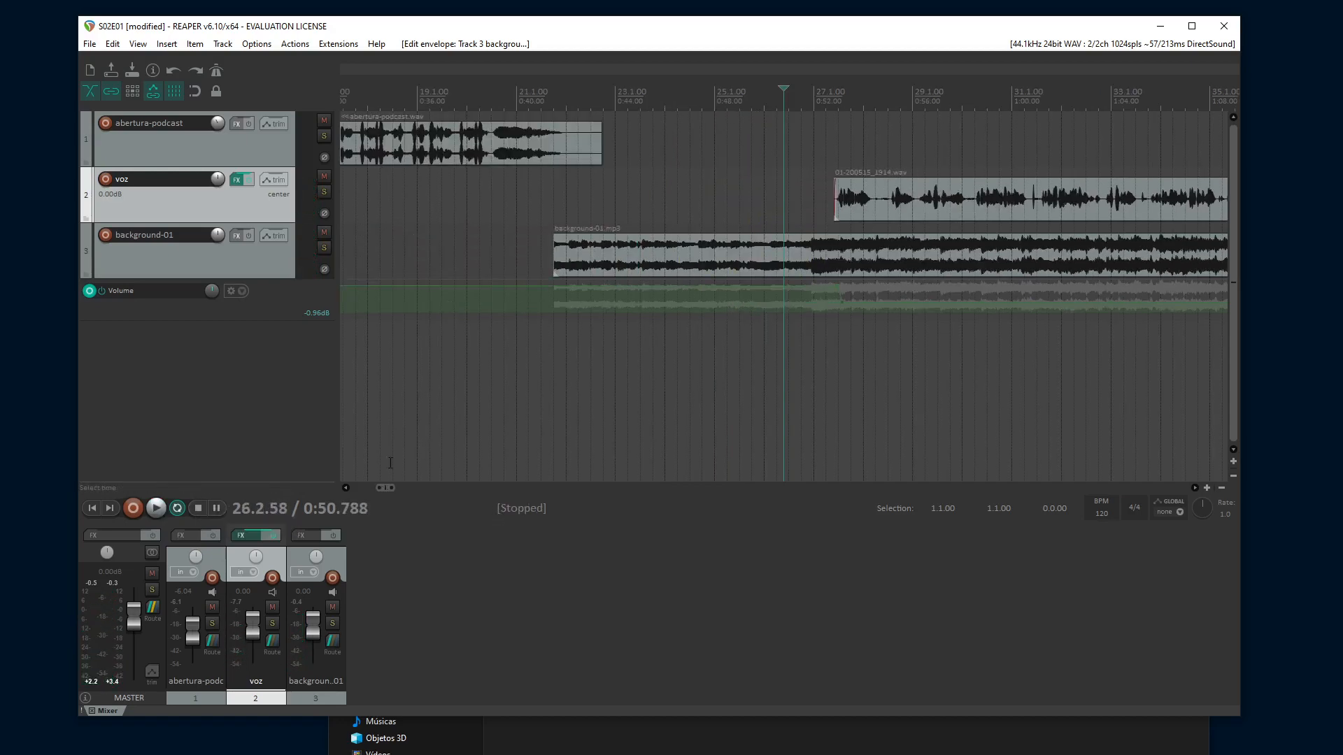
pyautogui.moveTo(388, 487); pyautogui.dragTo(497, 497)
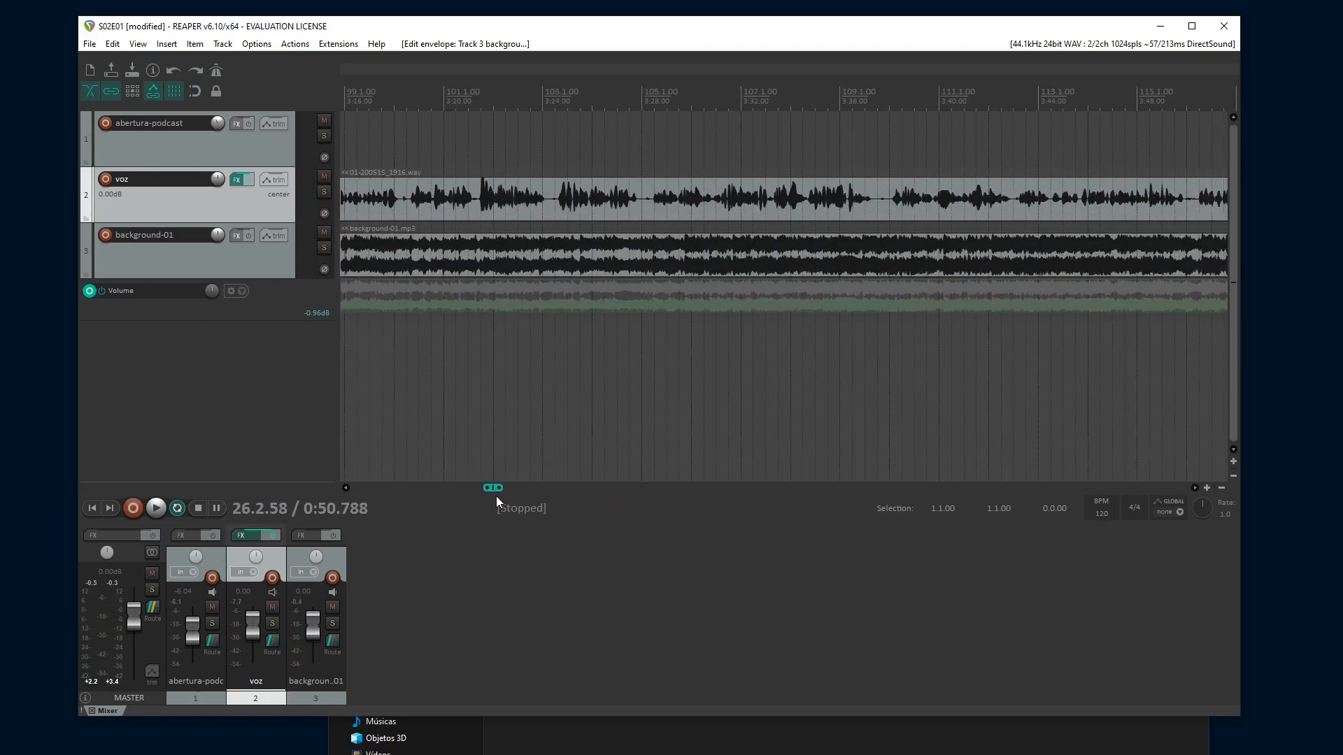
pyautogui.scroll(-4, 695, 372)
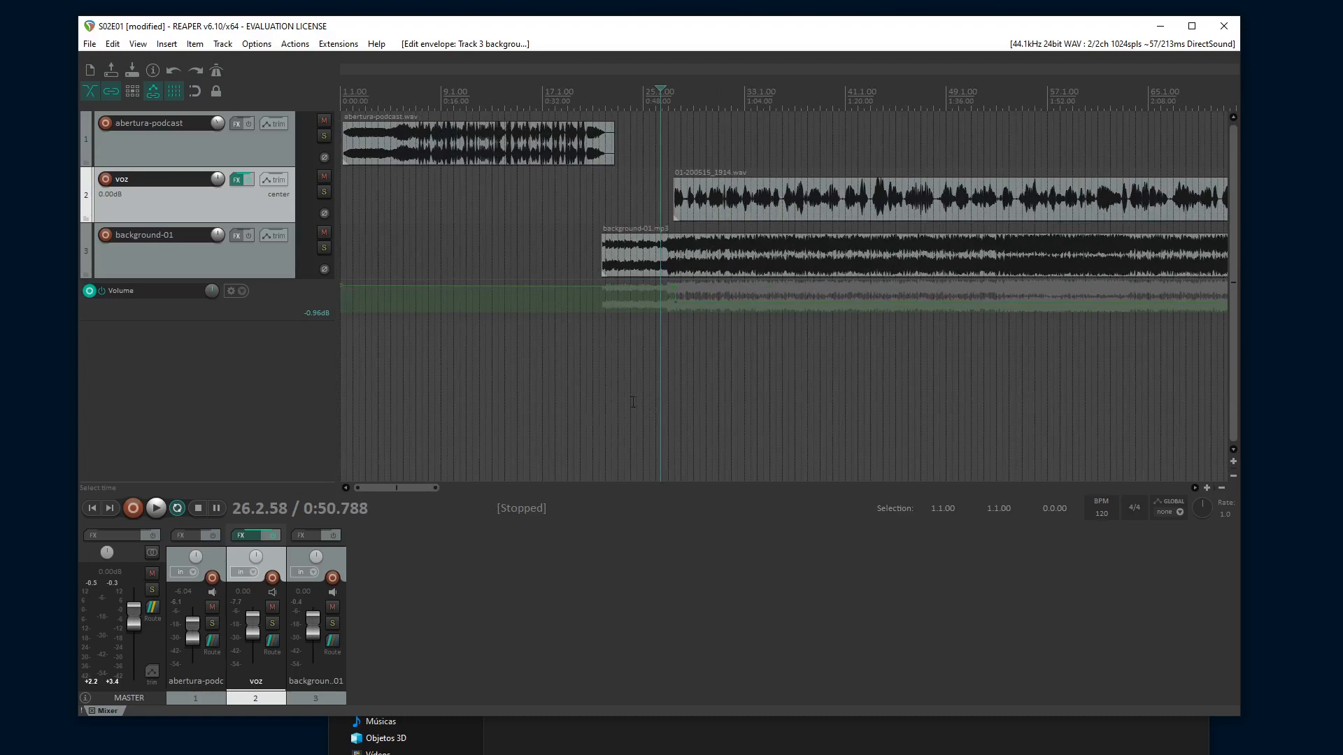
pyautogui.scroll(2, 570, 403)
pyautogui.moveTo(400, 489); pyautogui.dragTo(812, 484)
pyautogui.moveTo(595, 254); pyautogui.dragTo(541, 252)
# Copy the background music clip and paste it on the same track just after the original ends
pyautogui.click(534, 248)
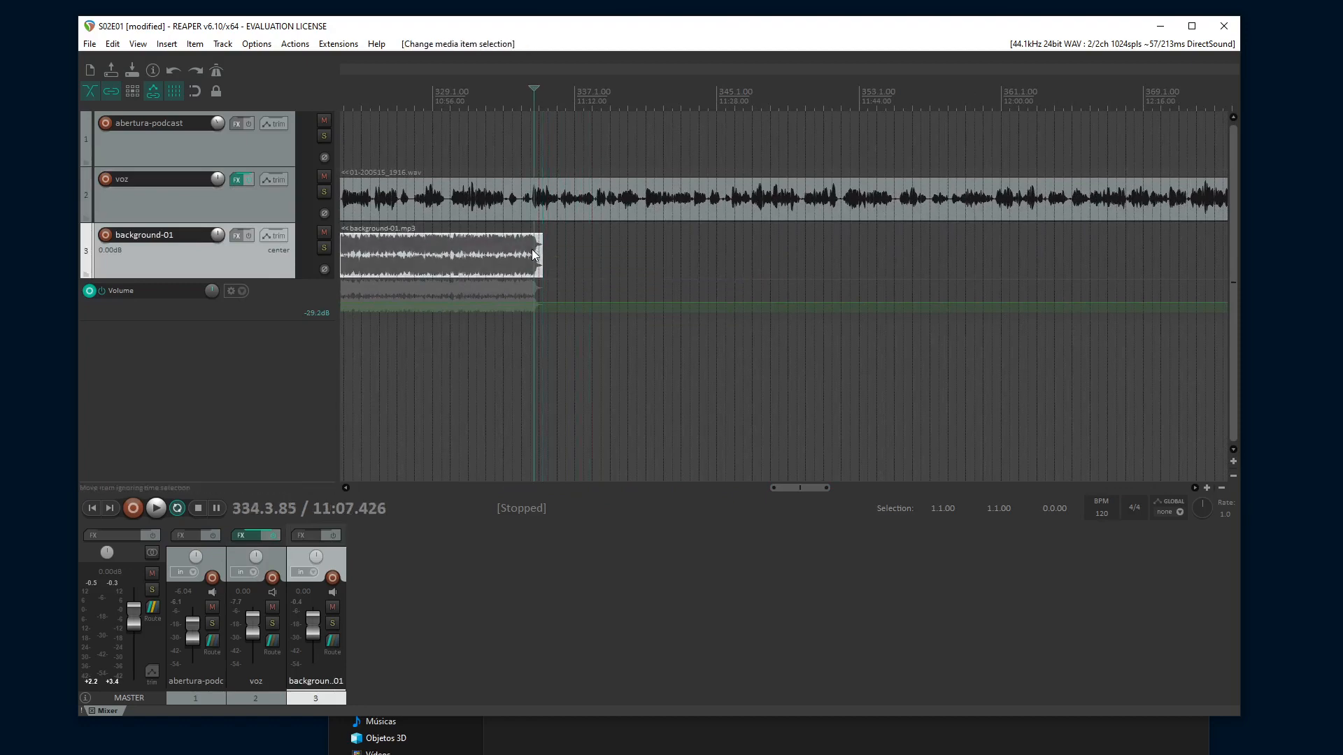
pyautogui.press('ctrl')
pyautogui.click(558, 251)
pyautogui.hotkey('ctrl', 'v')
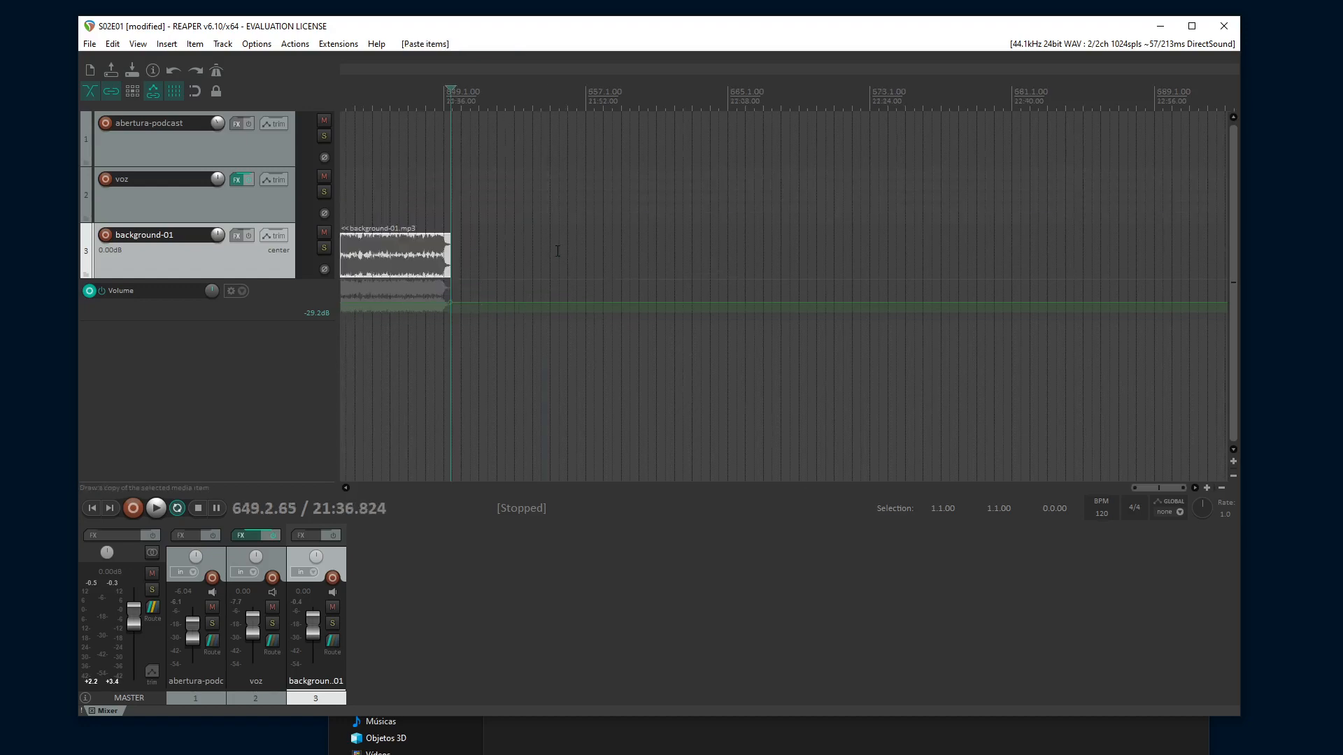
# Trim the end of the pasted background music to shortly after the last voice clip finishes
pyautogui.scroll(-4, 563, 252)
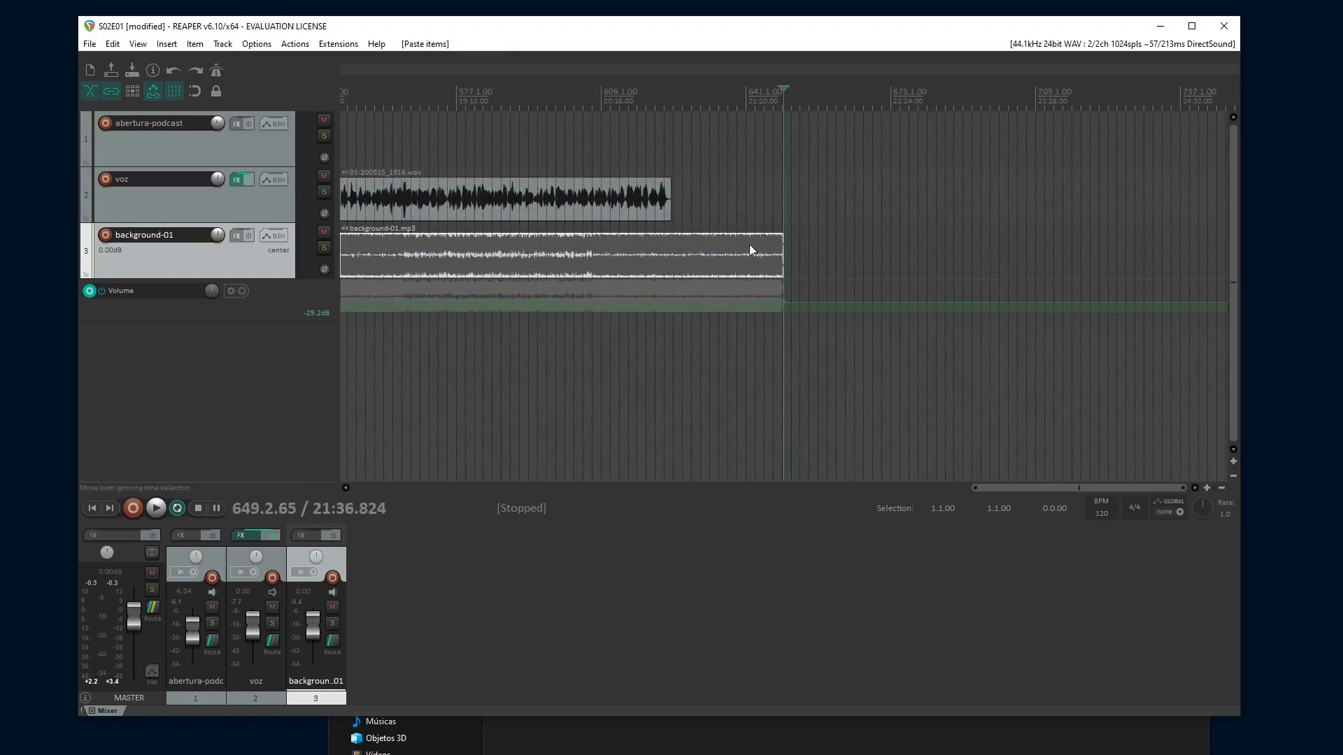
pyautogui.moveTo(1031, 488); pyautogui.dragTo(1000, 527)
pyautogui.moveTo(943, 254); pyautogui.dragTo(848, 269)
# Move the pasted background music slightly earlier so its start overlaps and crossfades with the end of the original clip
pyautogui.moveTo(1020, 486); pyautogui.dragTo(734, 514)
pyautogui.click(685, 362)
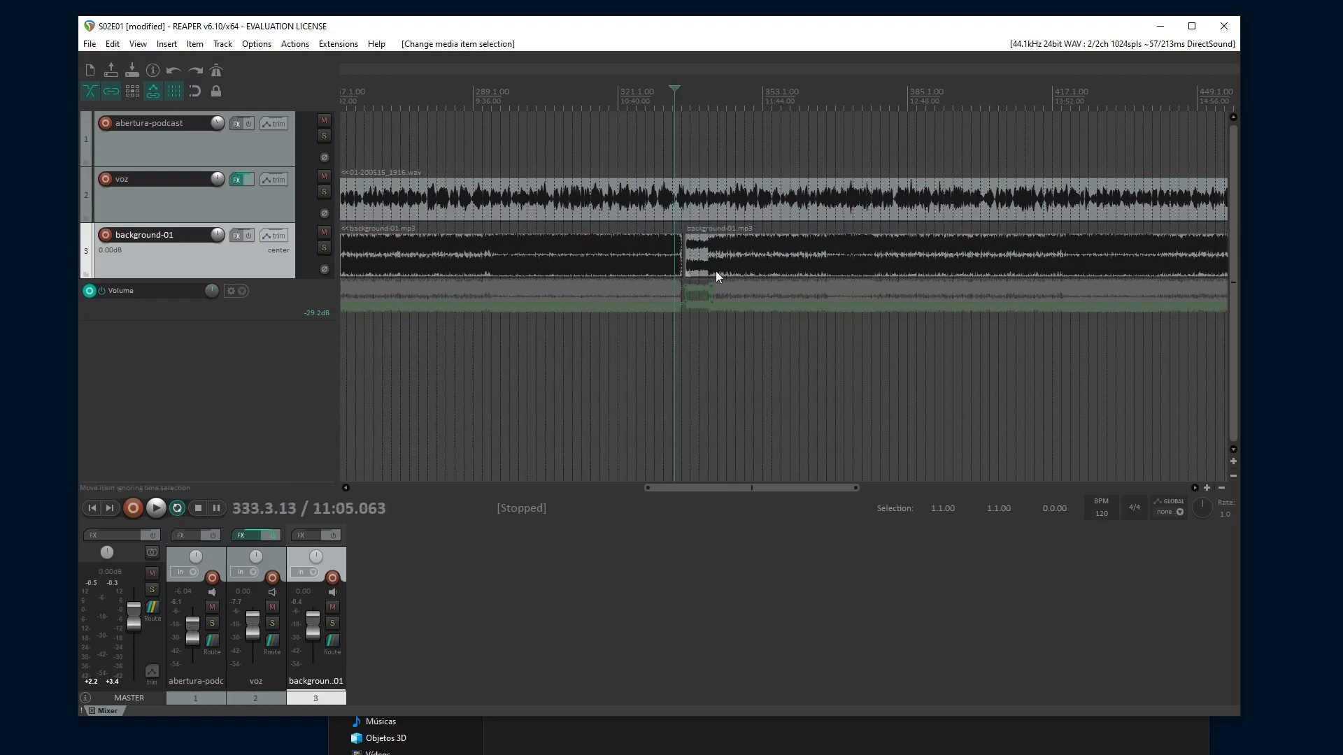
pyautogui.scroll(2, 721, 270)
pyautogui.scroll(4, 931, 260)
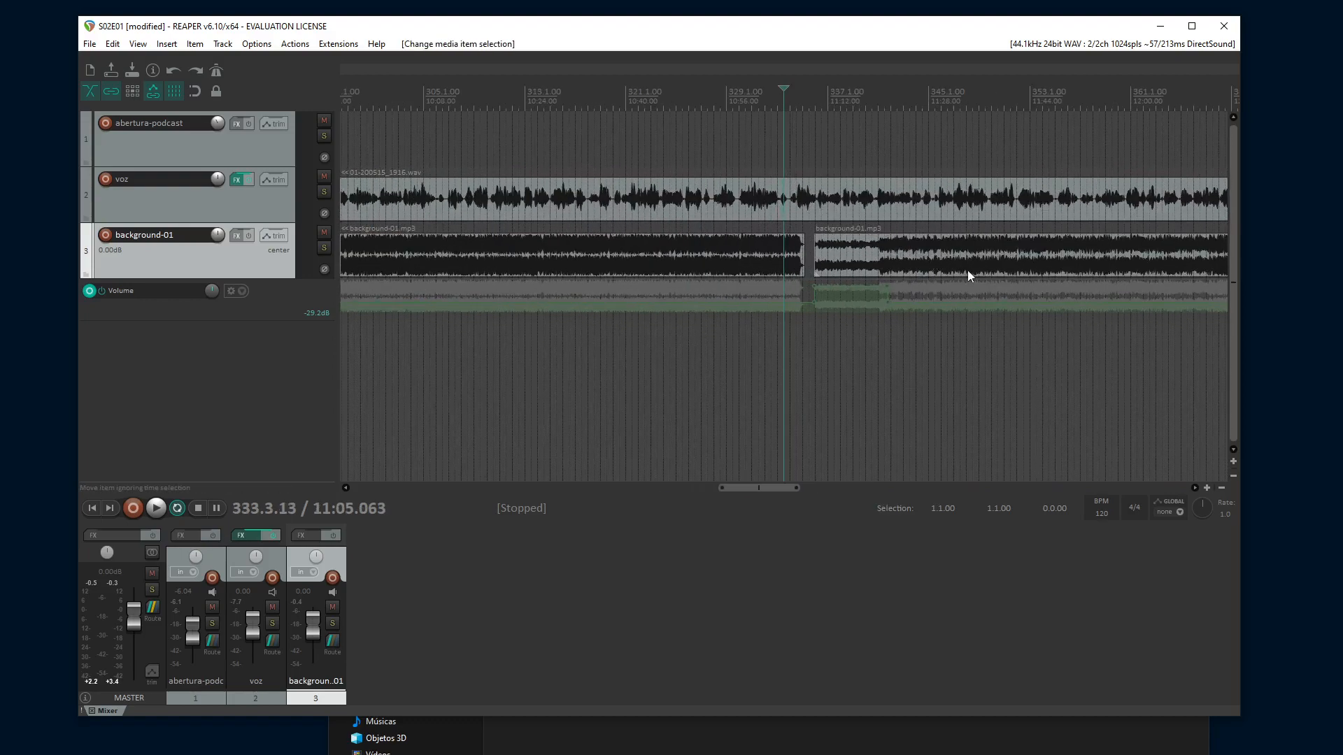
pyautogui.click(896, 256)
pyautogui.moveTo(896, 256)
pyautogui.mouseDown()
pyautogui.moveTo(913, 253)
pyautogui.moveTo(875, 258)
pyautogui.mouseUp()
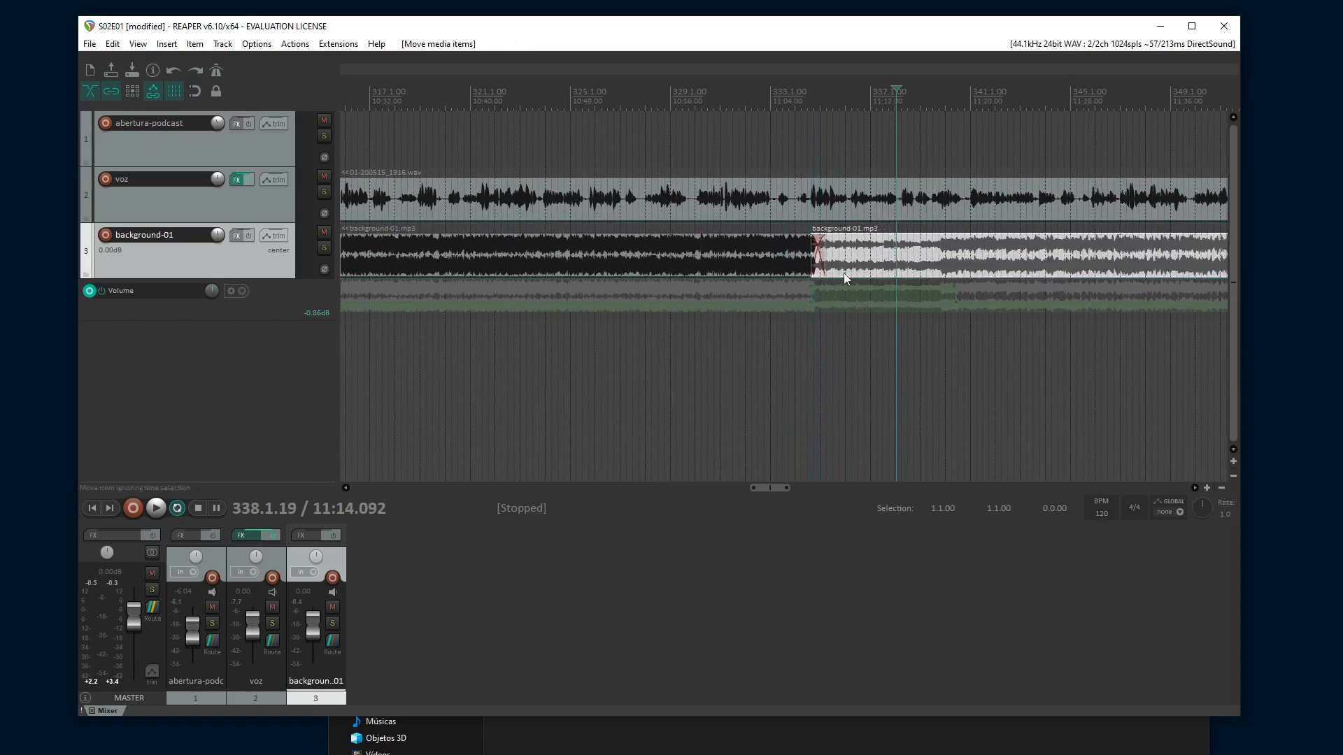
# Delete the two copied volume envelope points at the start and end of the pasted music's intro
pyautogui.rightClick(810, 287)
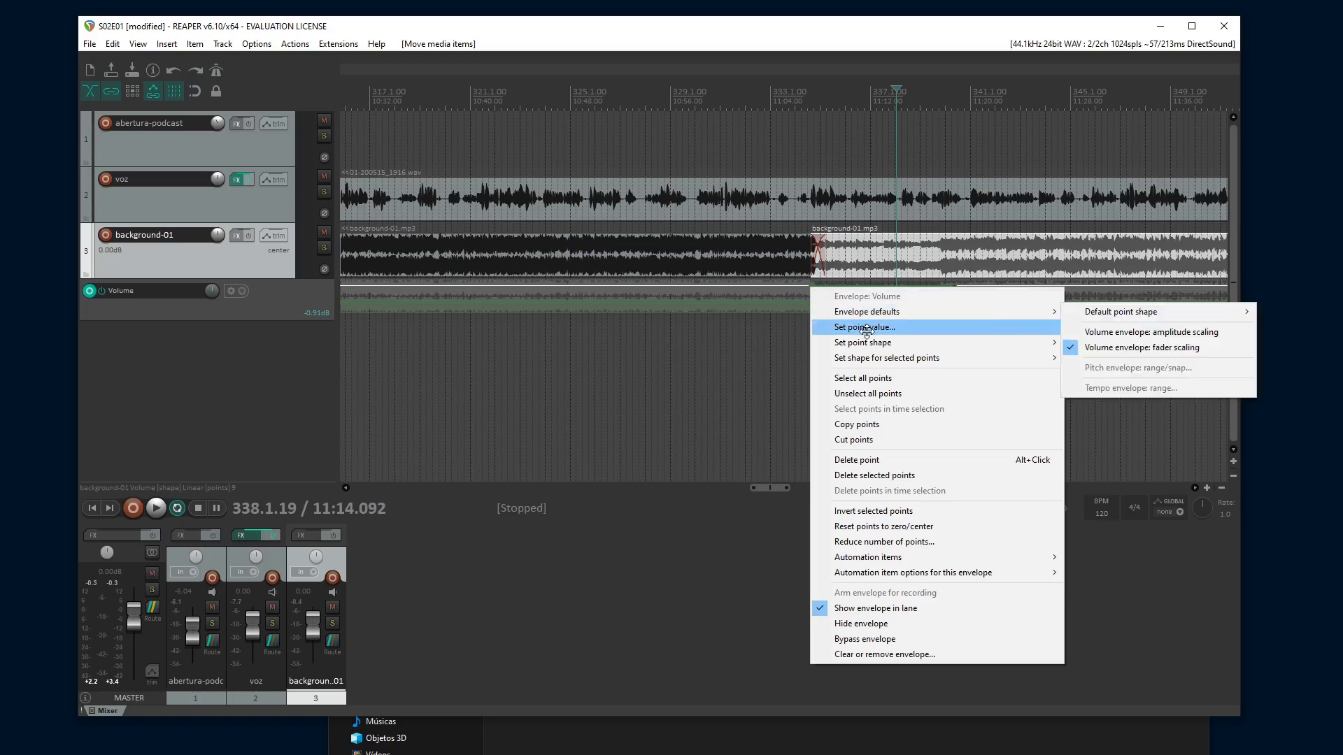
pyautogui.click(855, 459)
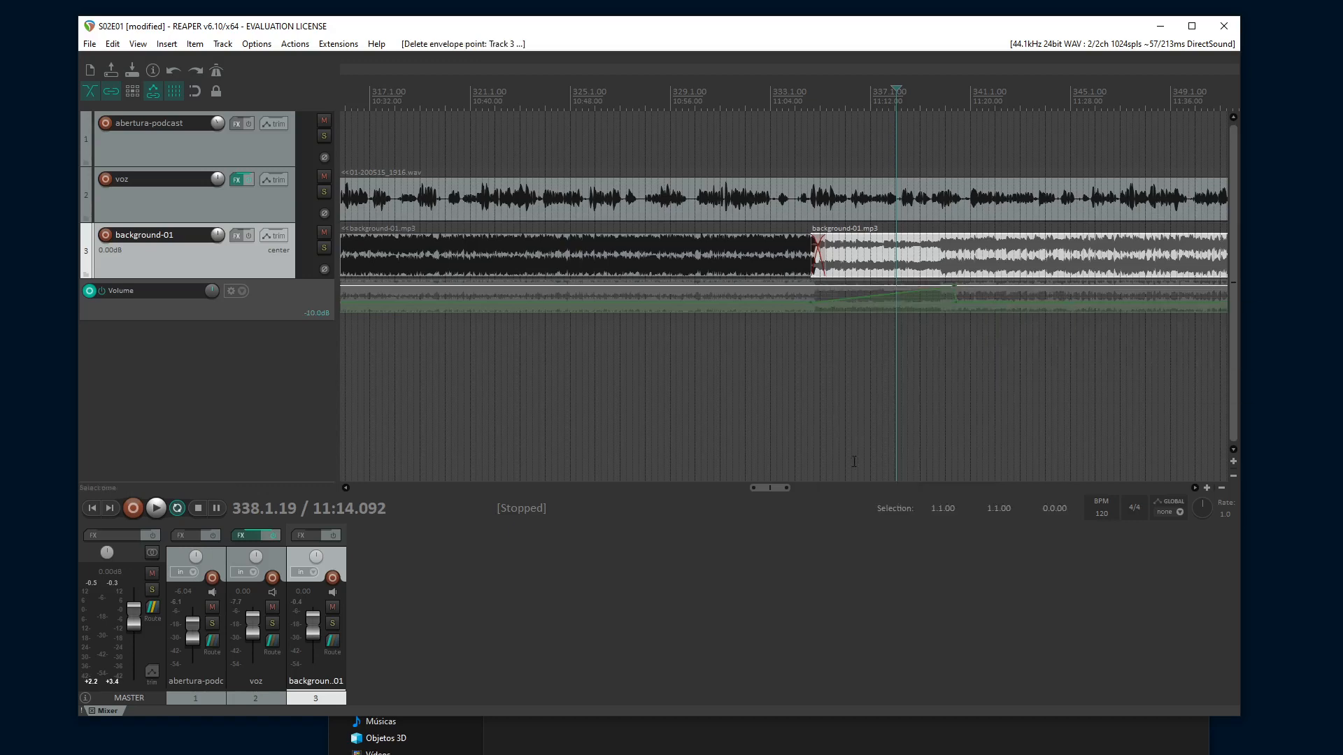
pyautogui.rightClick(956, 286)
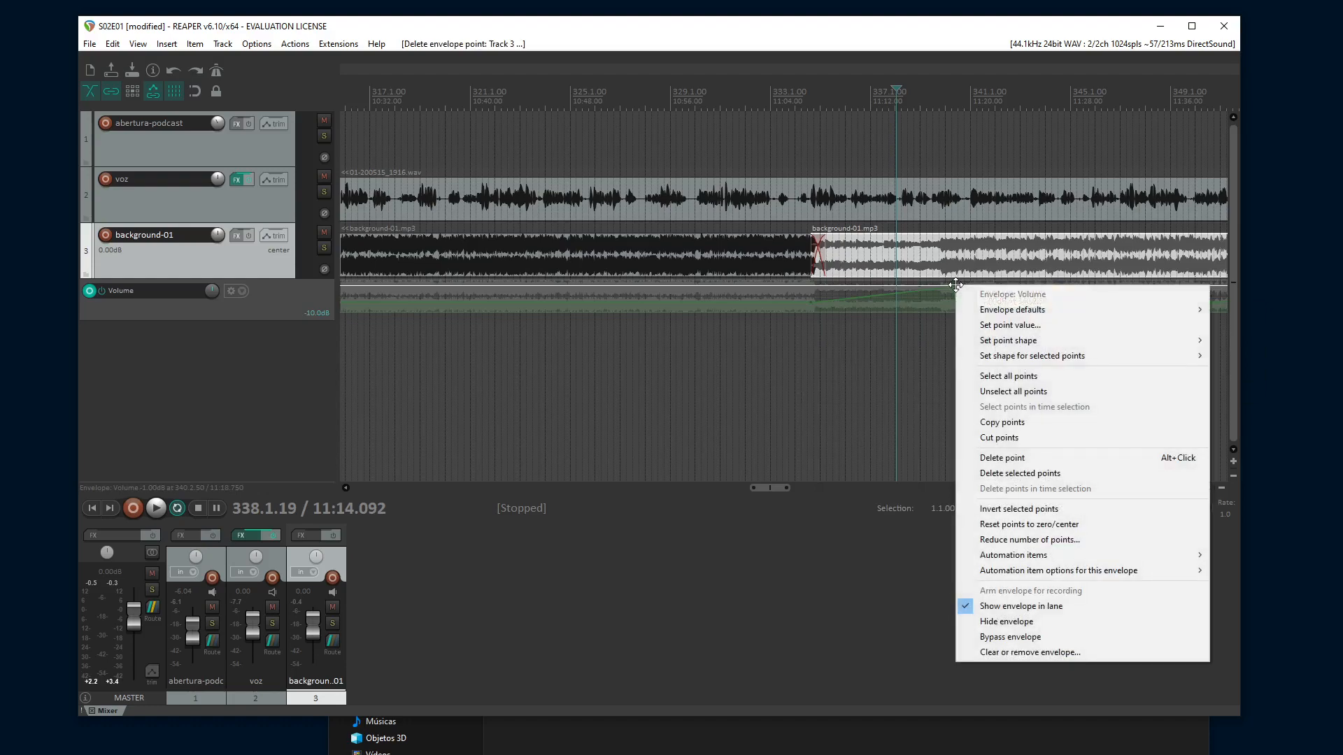
pyautogui.click(1033, 458)
pyautogui.click(869, 392)
pyautogui.scroll(-3, 869, 392)
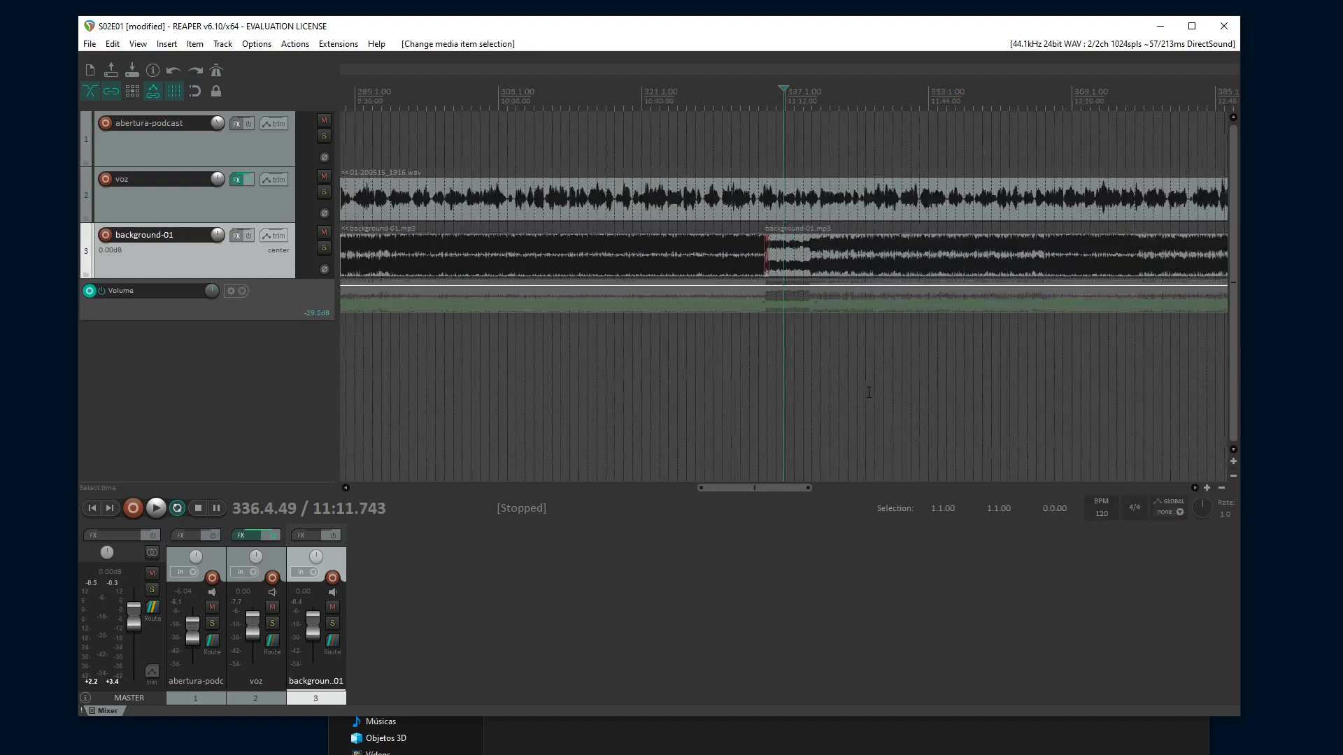
# Play the project from the opening audio into the first voice clip and save the project
pyautogui.scroll(-5, 868, 393)
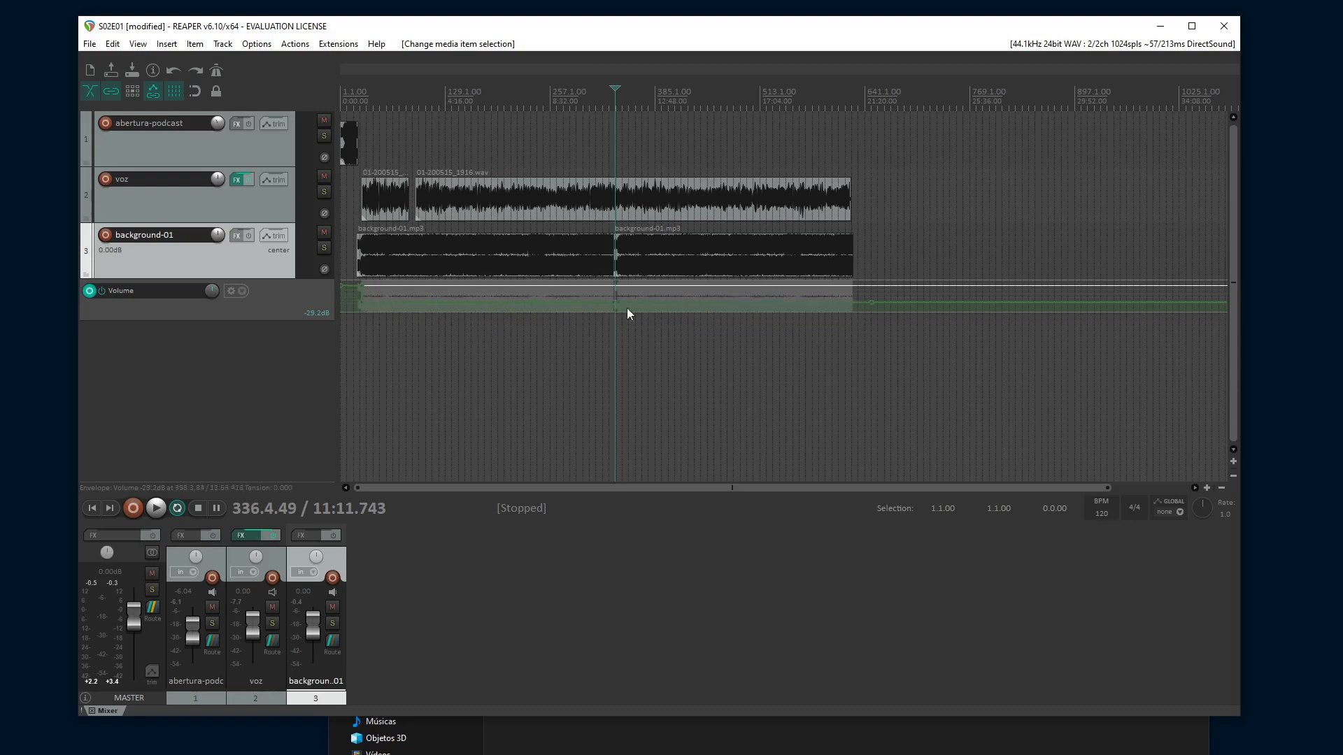
pyautogui.scroll(4, 817, 308)
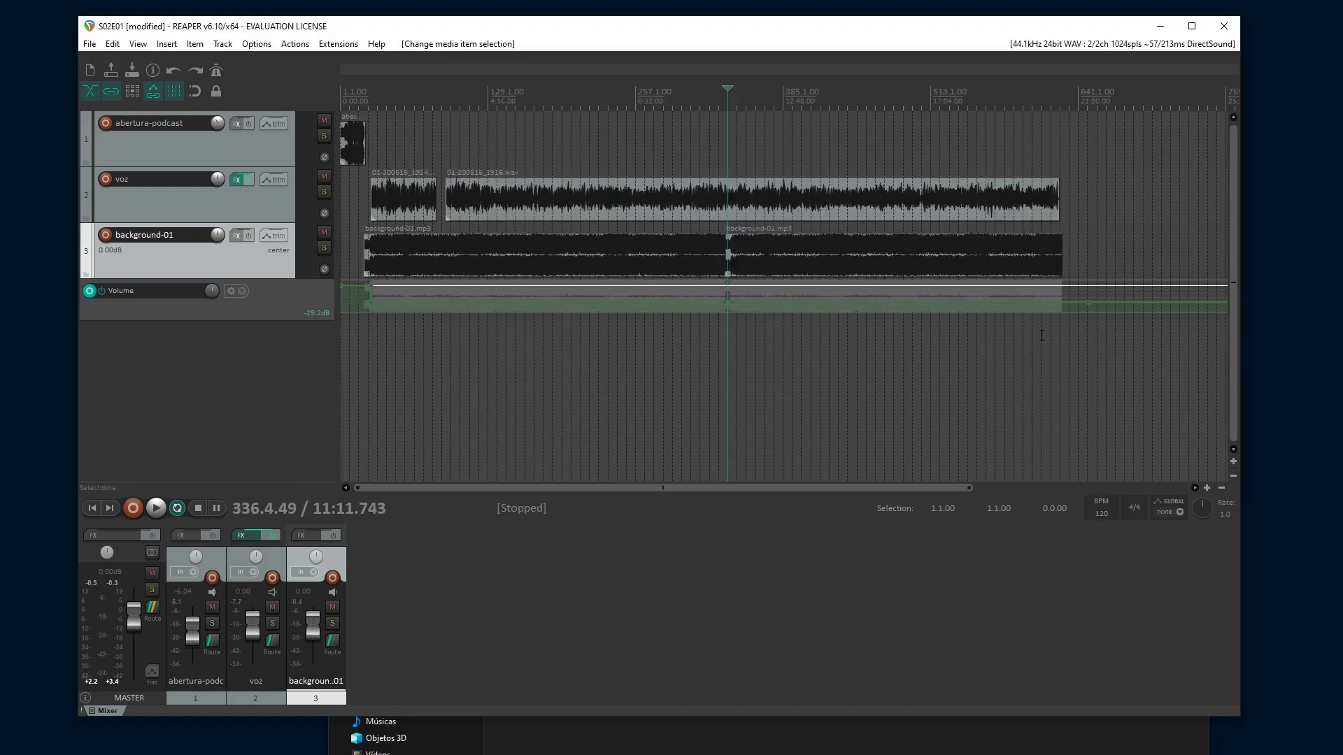
pyautogui.moveTo(712, 488); pyautogui.dragTo(492, 484)
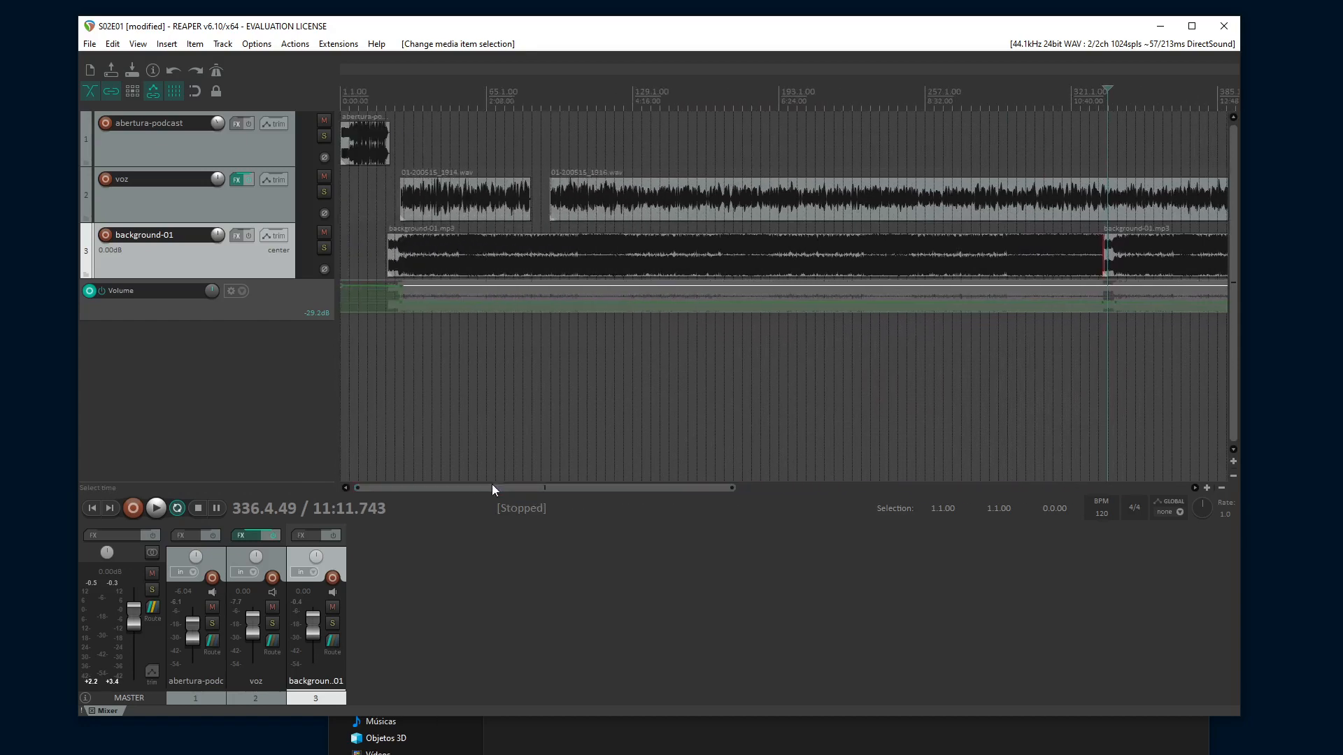
pyautogui.click(366, 256)
pyautogui.press('space')
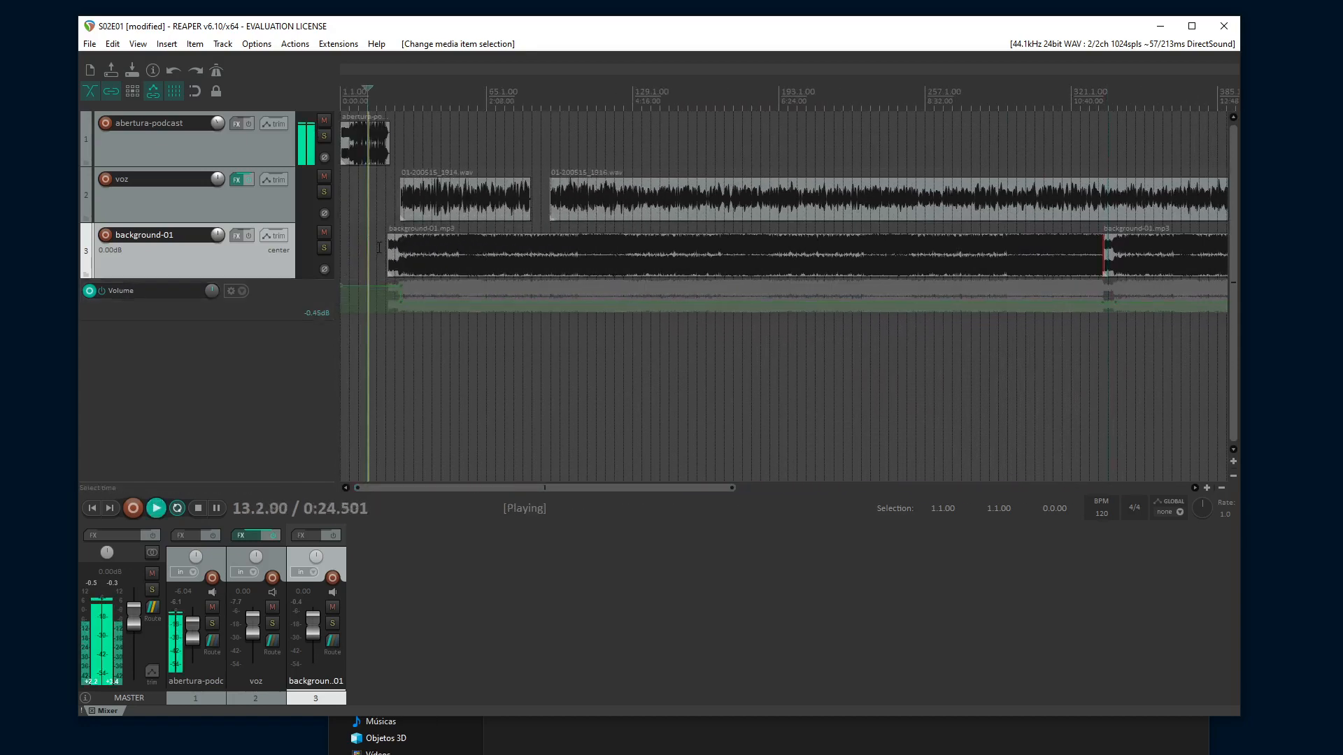
pyautogui.scroll(8, 466, 328)
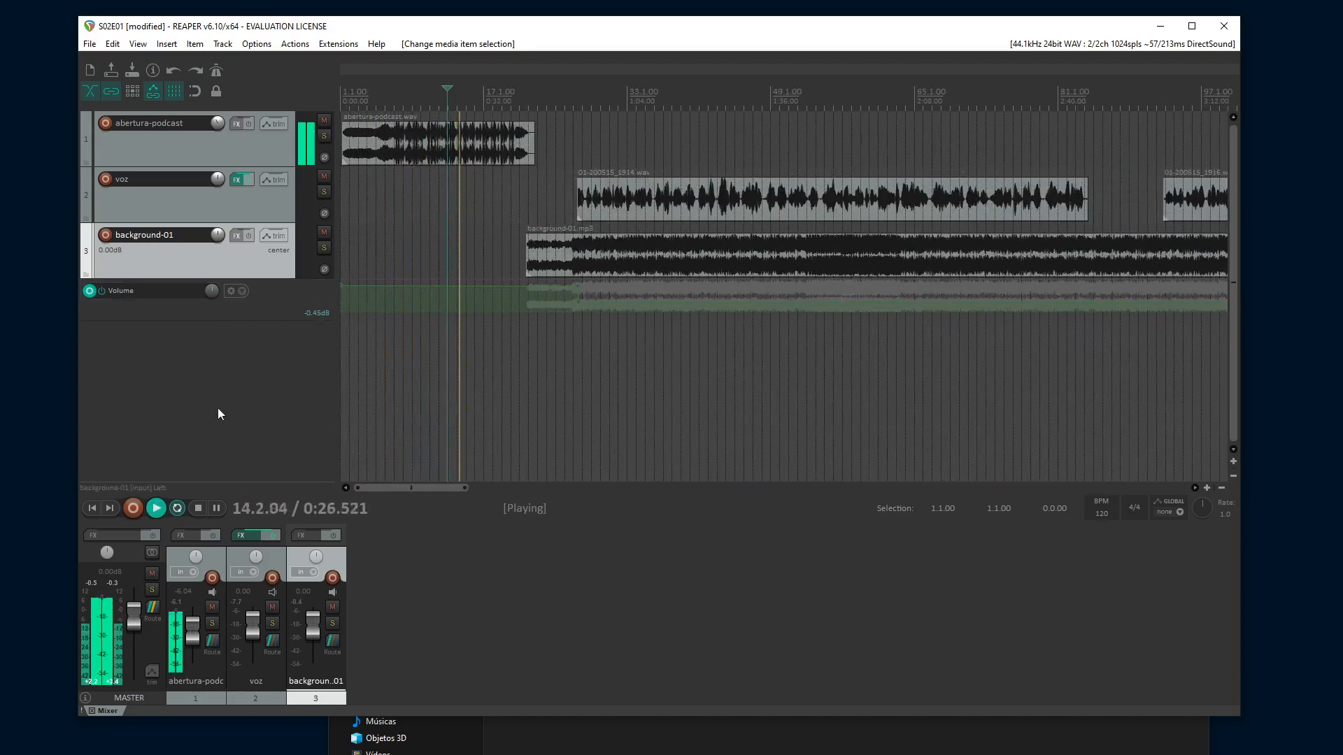
pyautogui.click(132, 70)
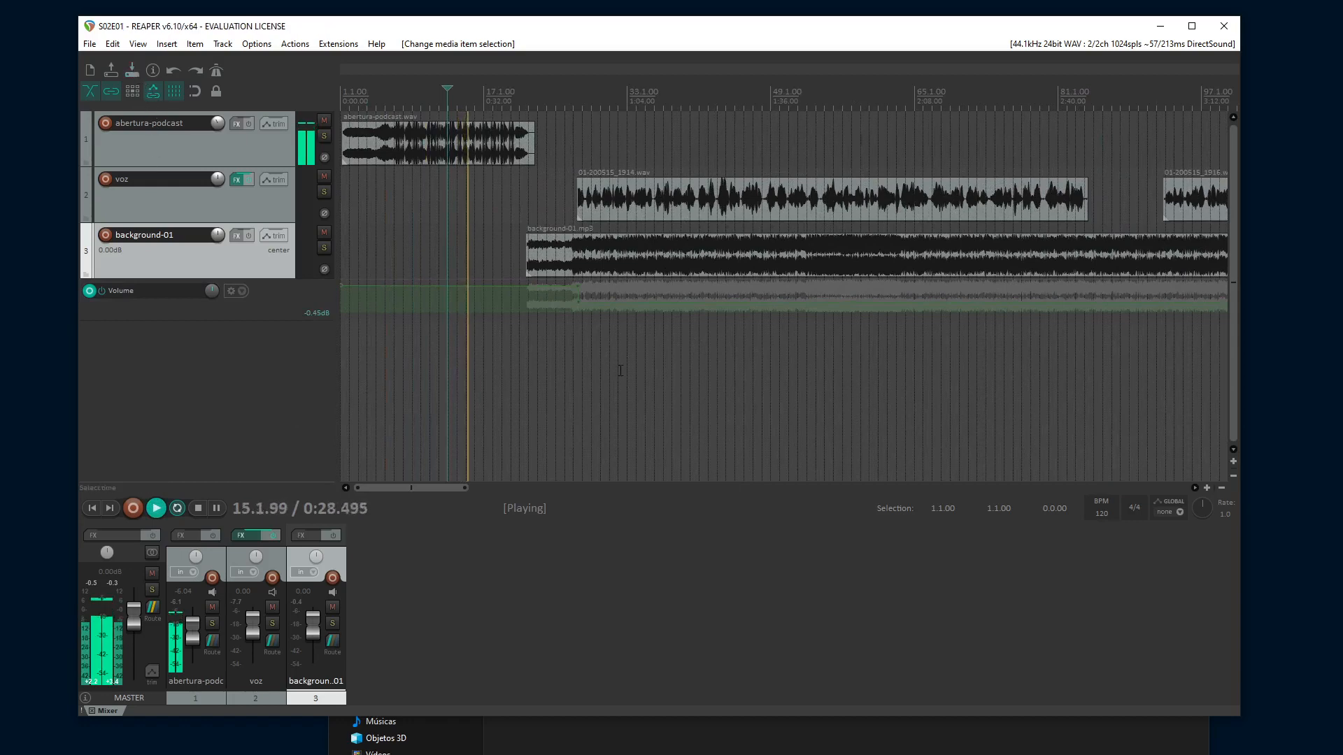
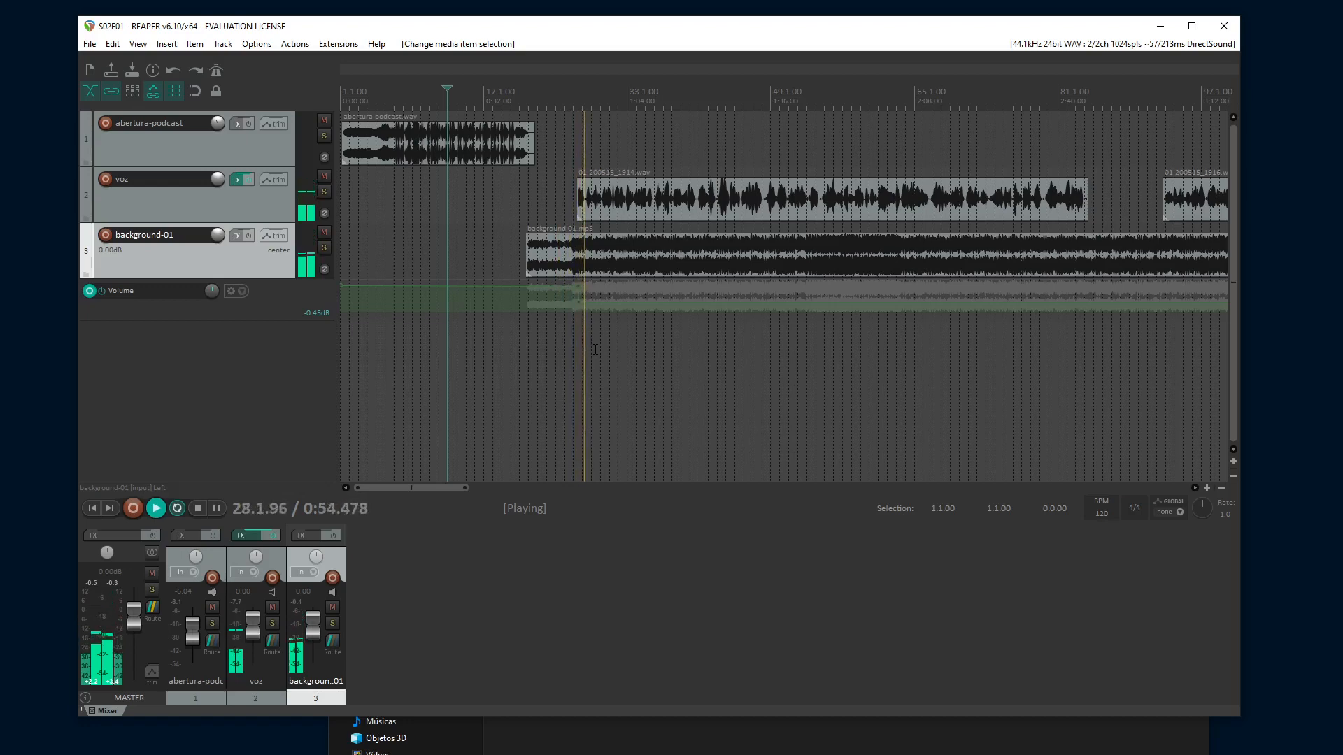
pyautogui.press('space')
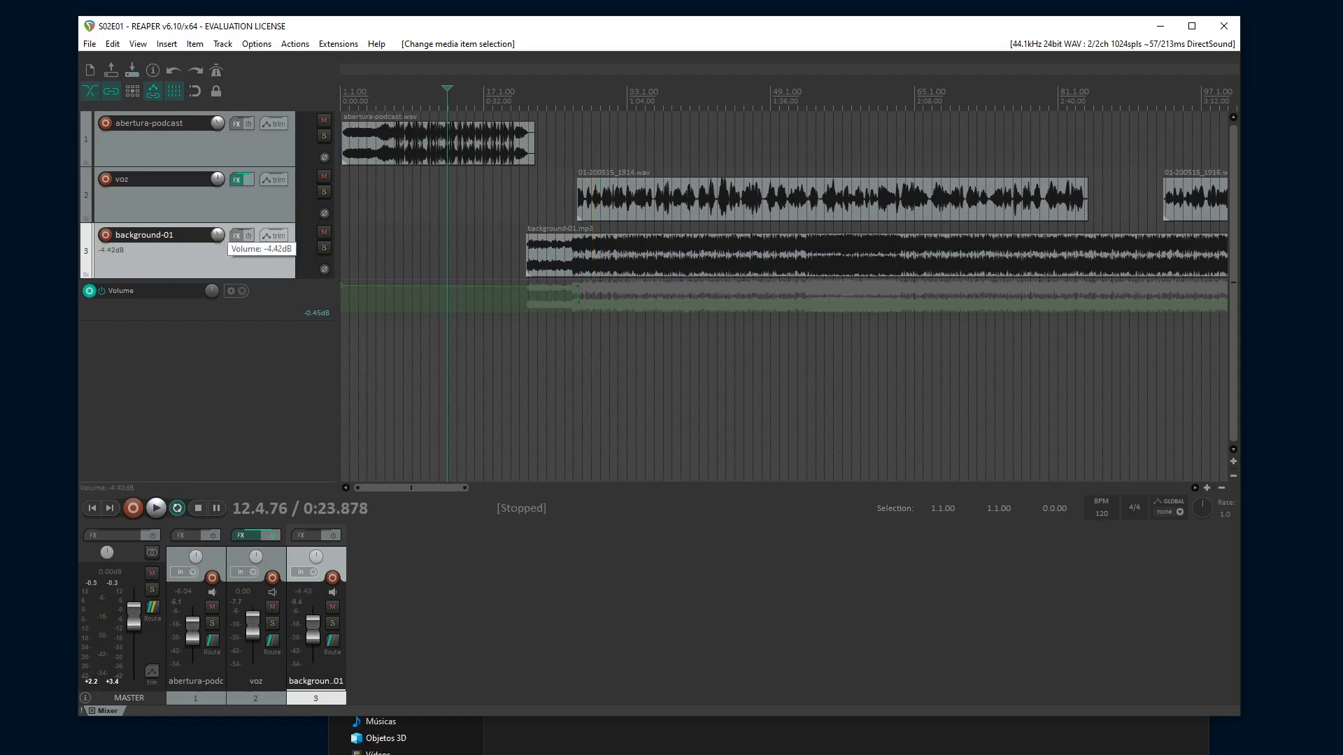
# Lower the background-01 track volume to -6.04 dB and play the end of the opening audio
pyautogui.moveTo(217, 235); pyautogui.dragTo(217, 235)
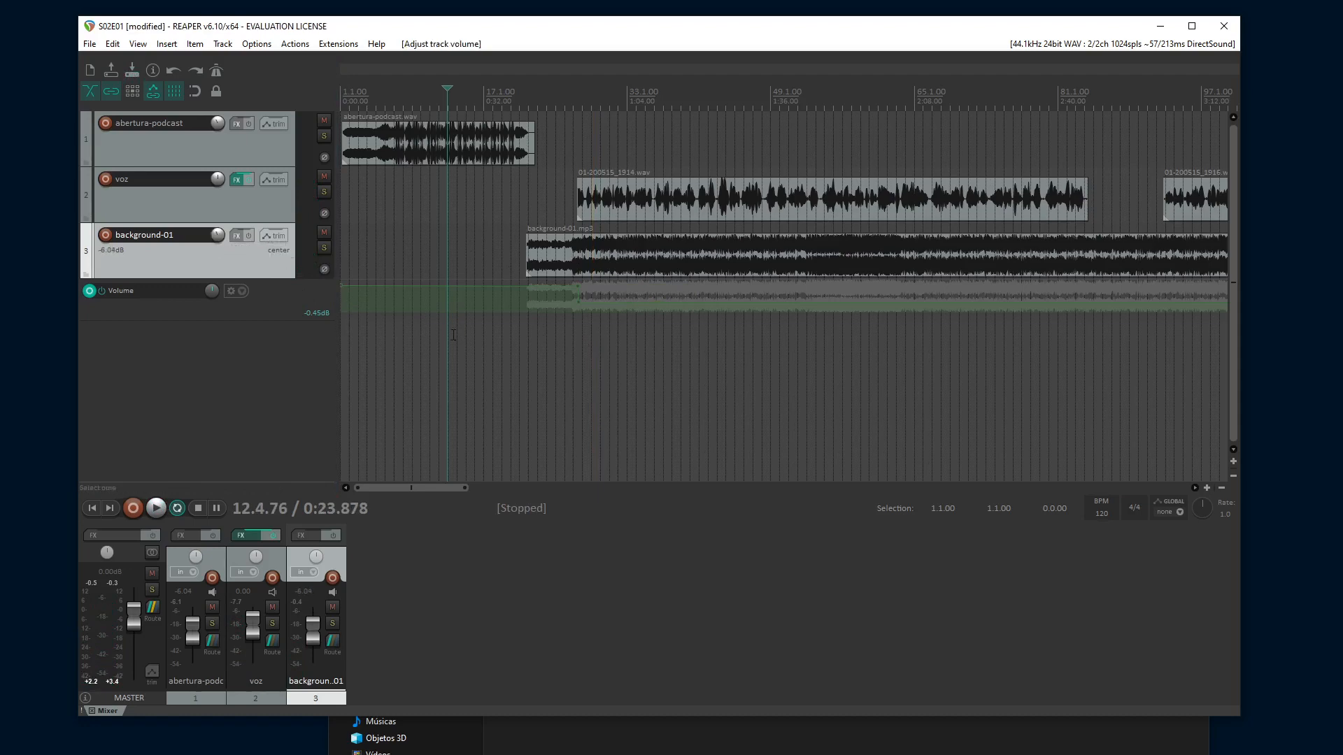
pyautogui.click(493, 254)
pyautogui.click(520, 244)
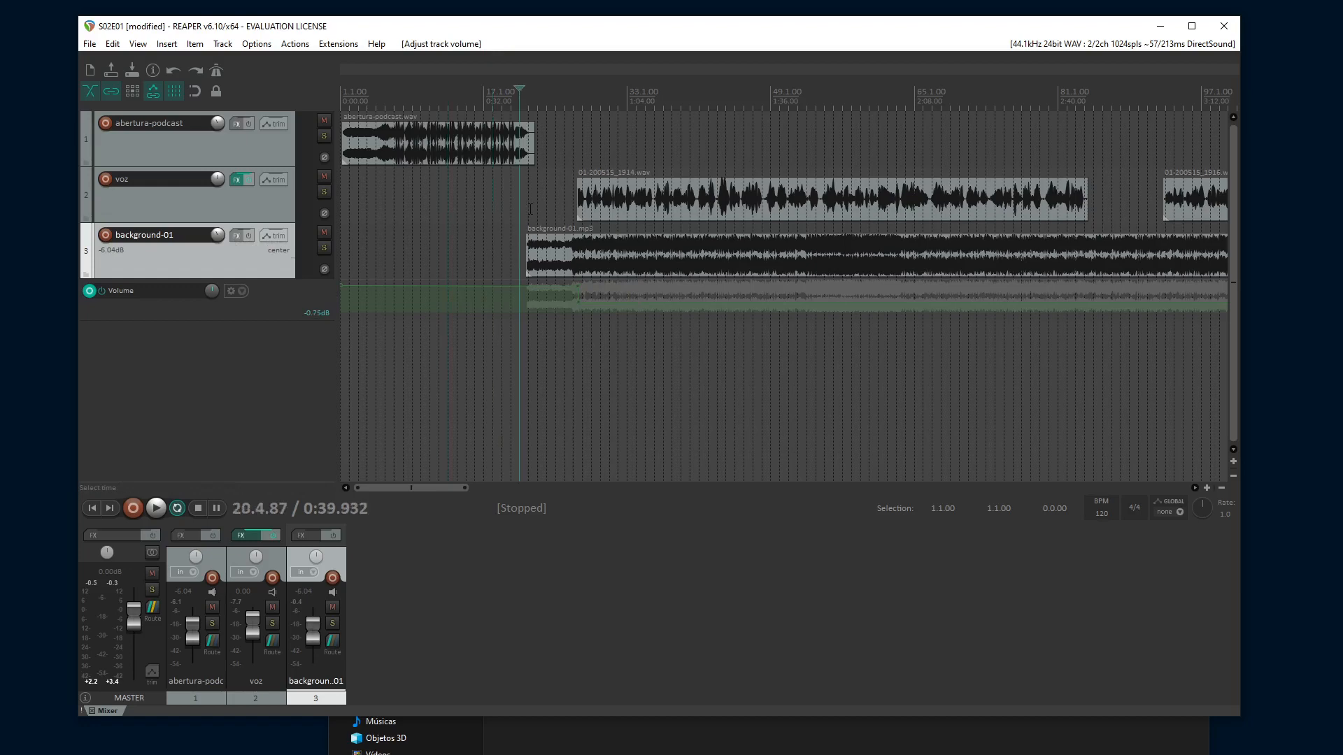
pyautogui.press('space')
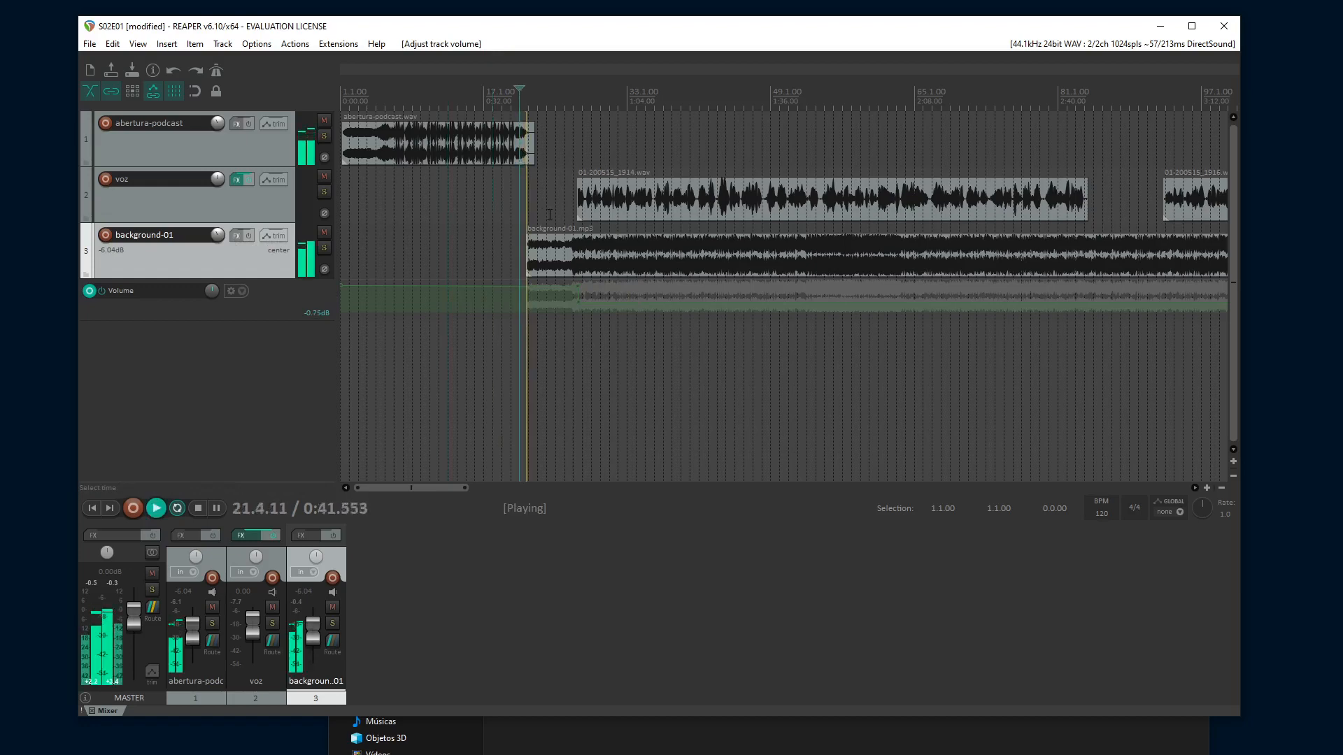
# Replay the transitions from opening audio to background music and into the first voice clip, save the project, and stop playback
pyautogui.click(514, 217)
pyautogui.click(470, 245)
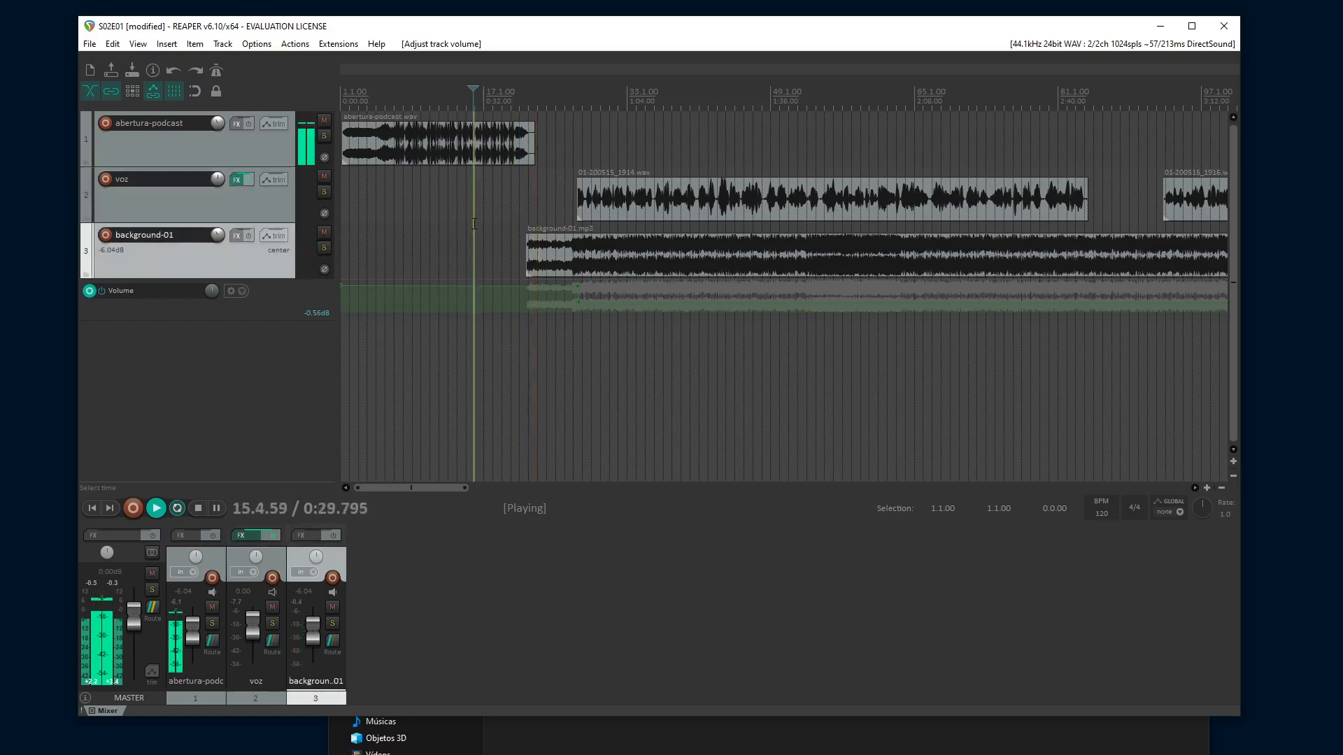
pyautogui.click(540, 222)
pyautogui.click(524, 217)
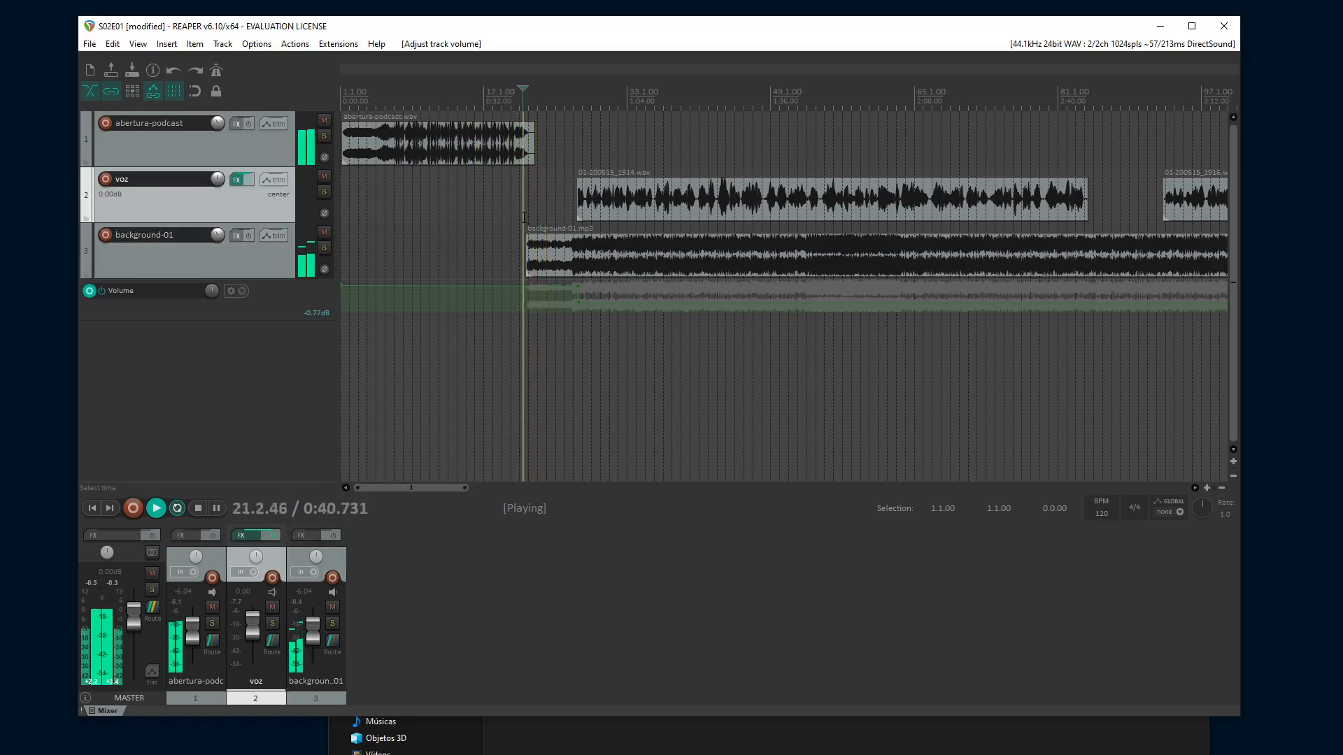
pyautogui.click(572, 214)
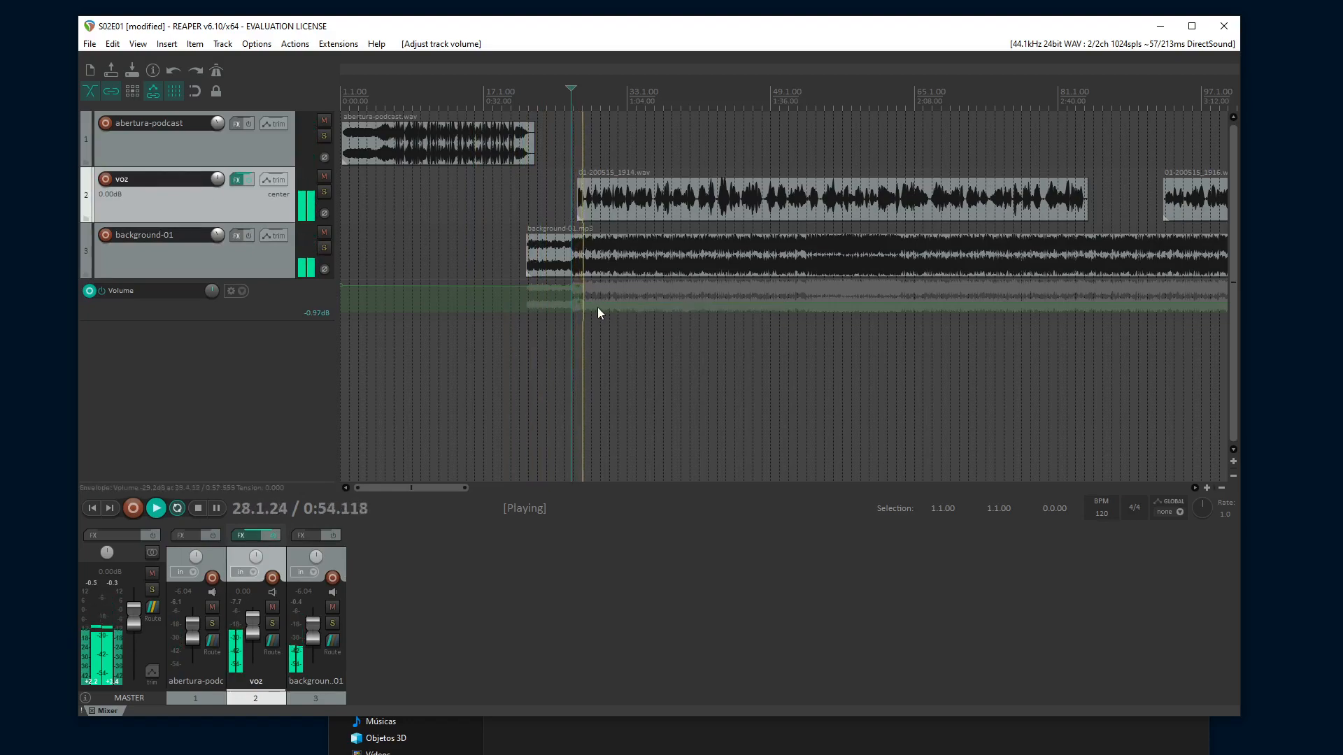
pyautogui.scroll(6, 699, 306)
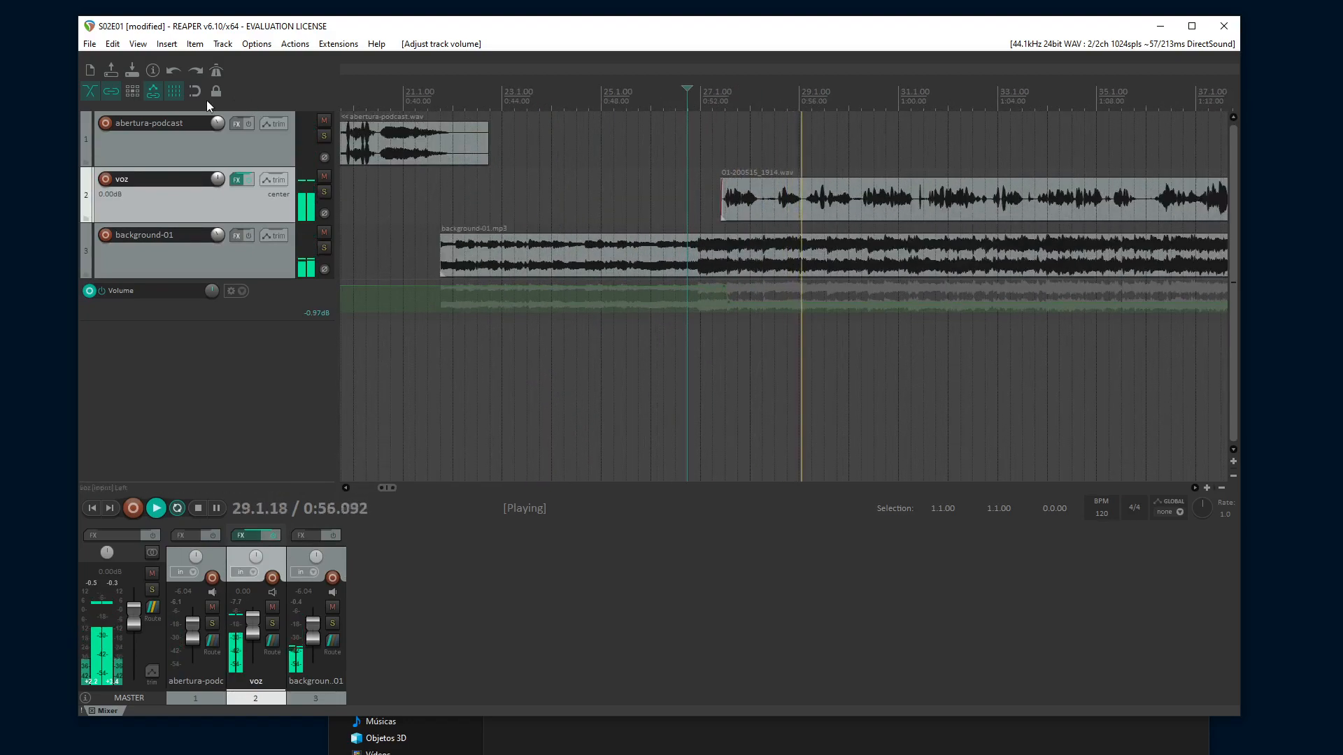
pyautogui.click(130, 71)
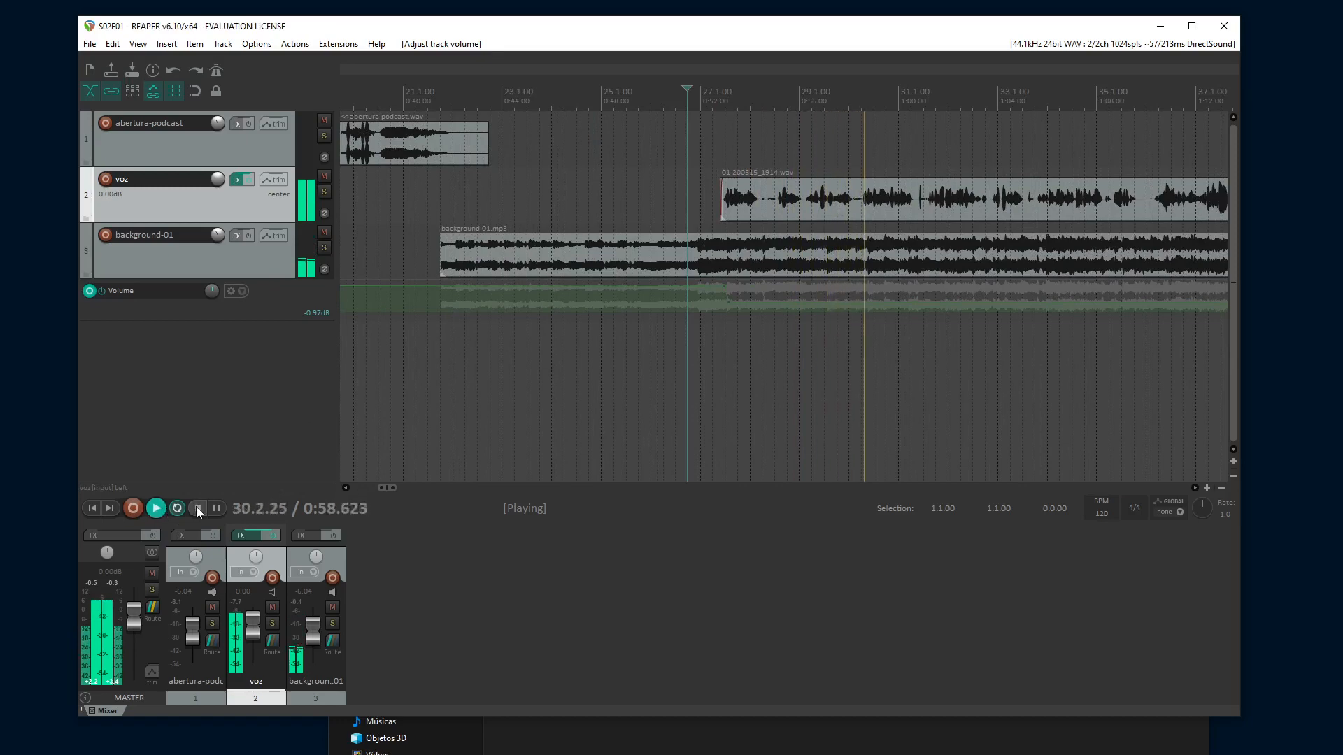
pyautogui.click(198, 508)
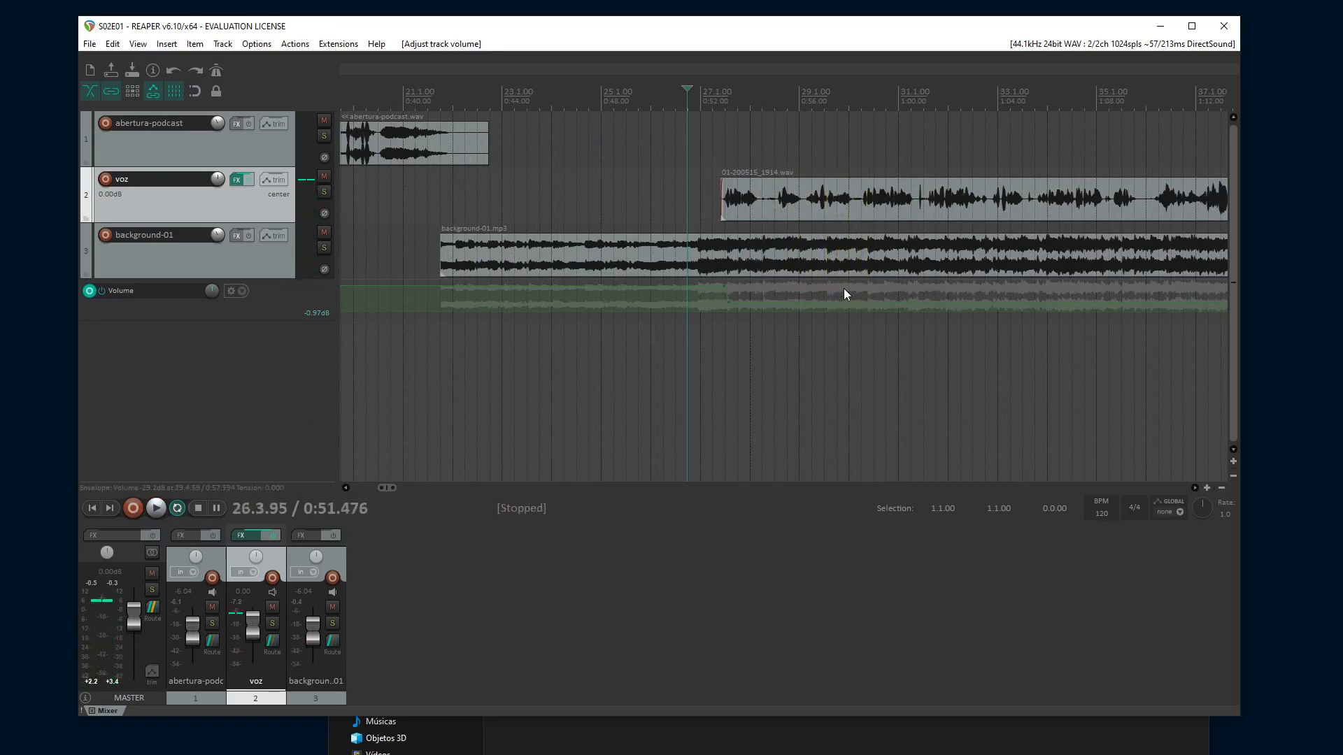
# Trim the end of the first voice clip, move the second voice clip to start at about 2:46.860, and save
pyautogui.scroll(-3, 843, 288)
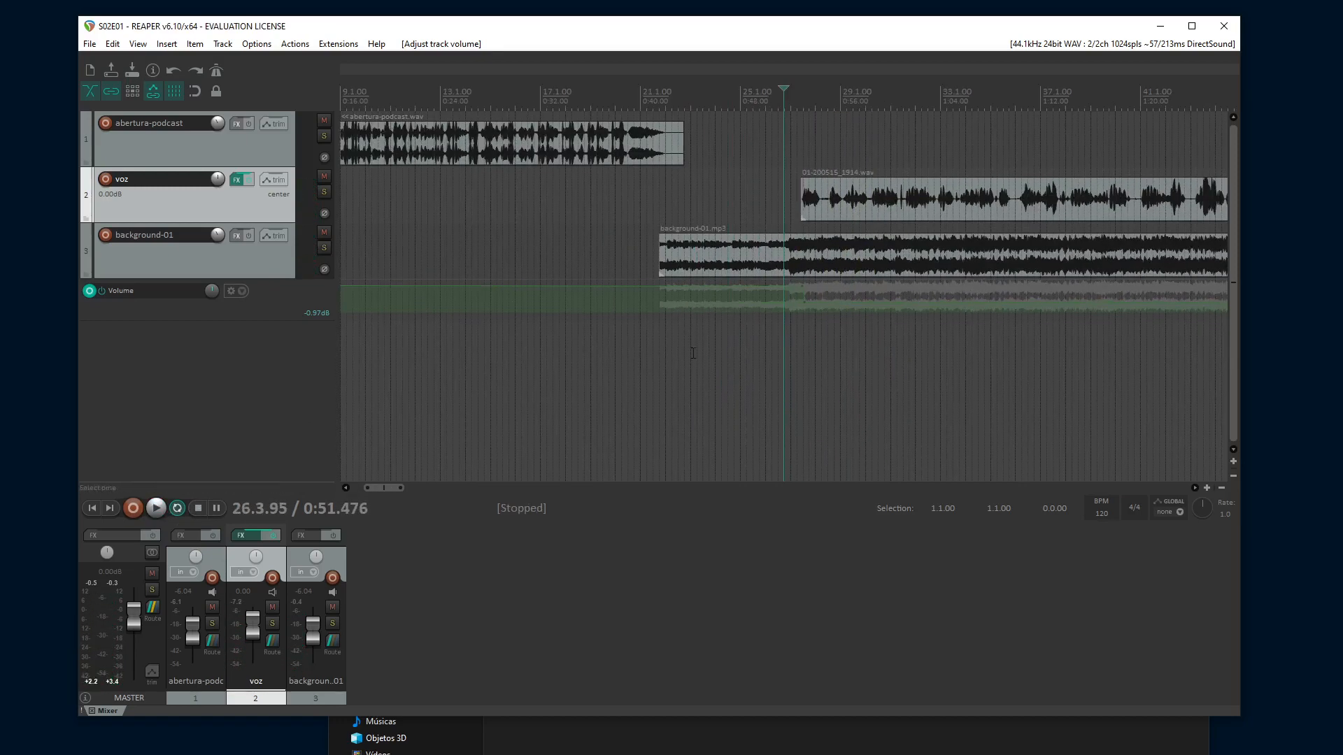
pyautogui.moveTo(397, 488); pyautogui.dragTo(463, 493)
pyautogui.scroll(-3, 684, 411)
pyautogui.scroll(1, 750, 305)
pyautogui.scroll(4, 749, 305)
pyautogui.moveTo(516, 207); pyautogui.dragTo(506, 209)
pyautogui.moveTo(996, 204); pyautogui.dragTo(575, 201)
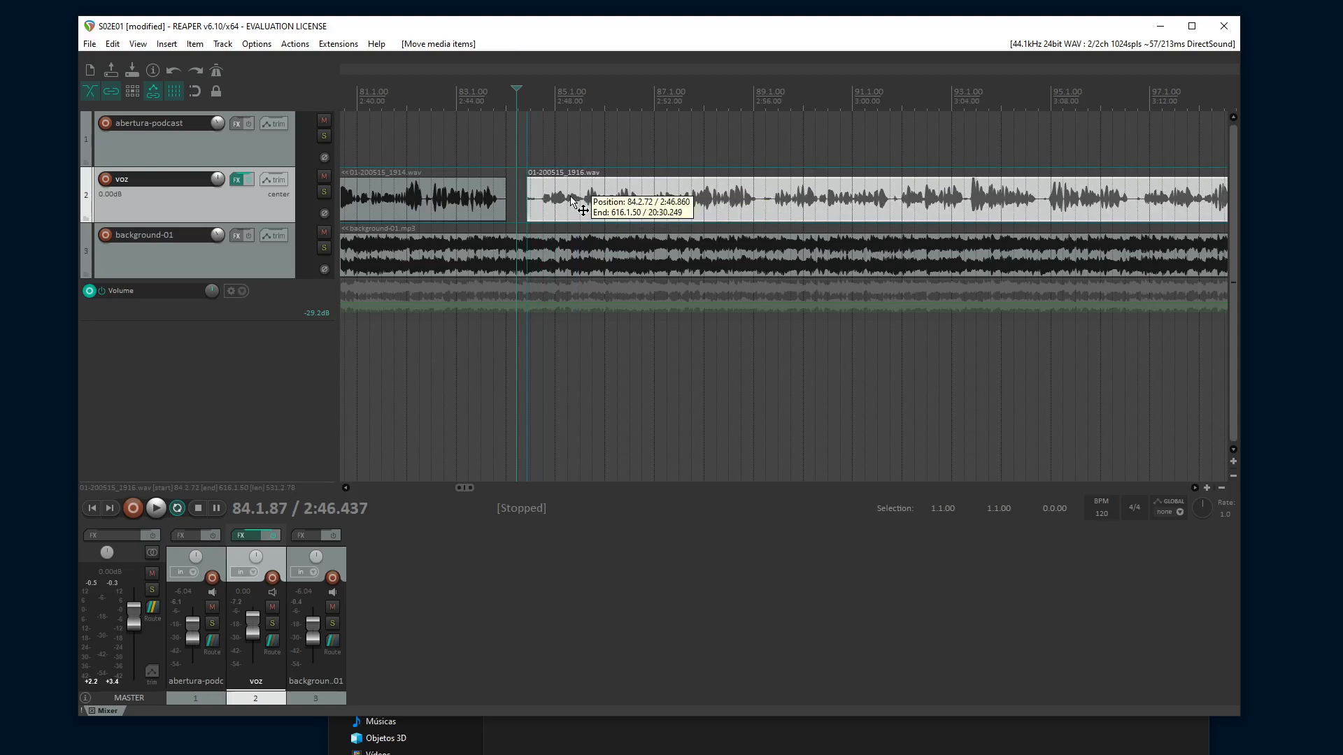
pyautogui.moveTo(571, 199); pyautogui.dragTo(571, 199)
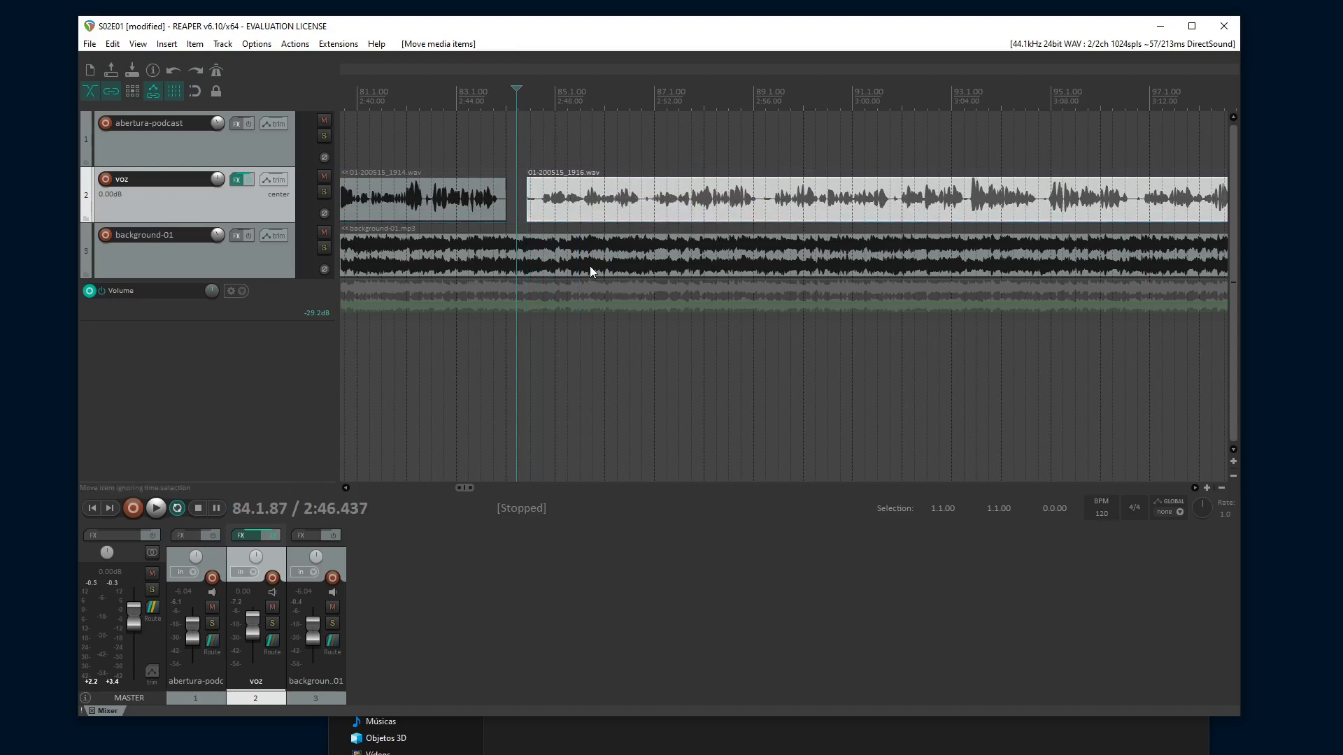
pyautogui.click(133, 70)
# Move the second voice clip later, leaving a gap of about four seconds after the first voice clip
pyautogui.scroll(3, 591, 252)
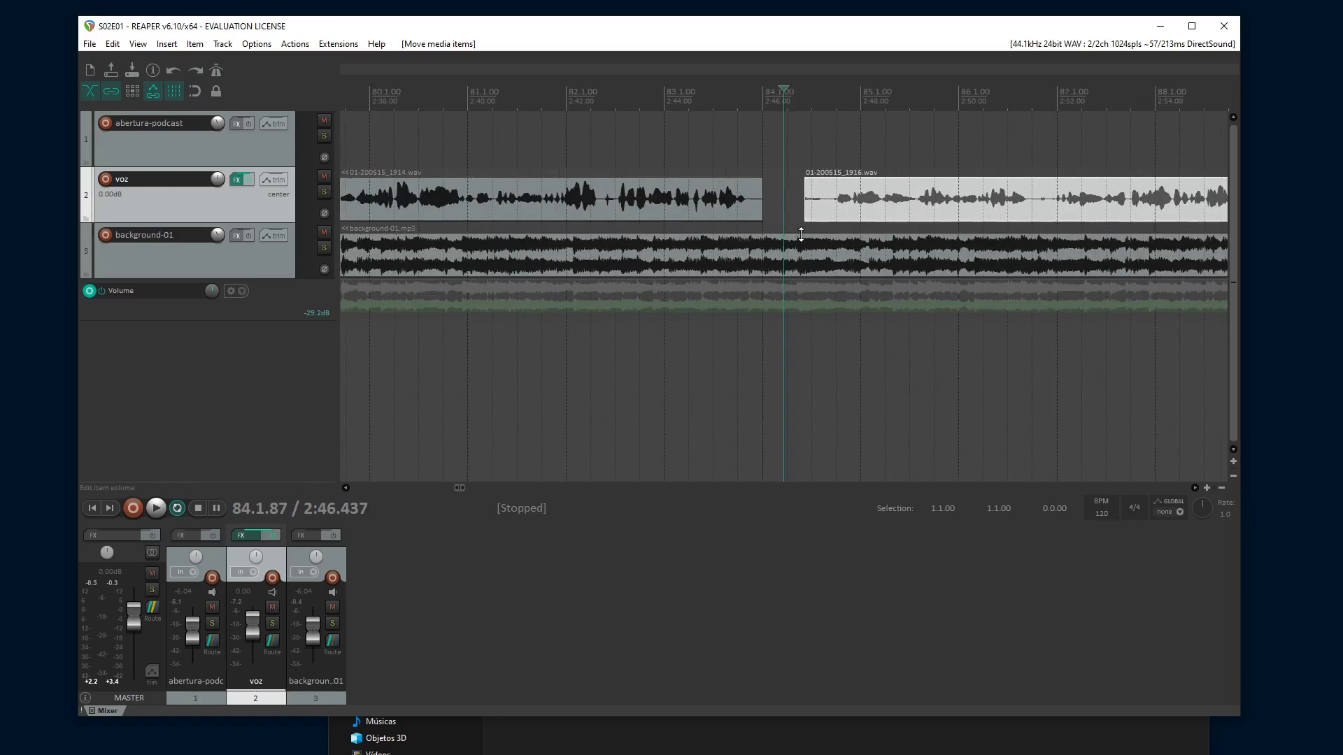
pyautogui.moveTo(839, 206); pyautogui.dragTo(990, 207)
pyautogui.scroll(-3, 1011, 313)
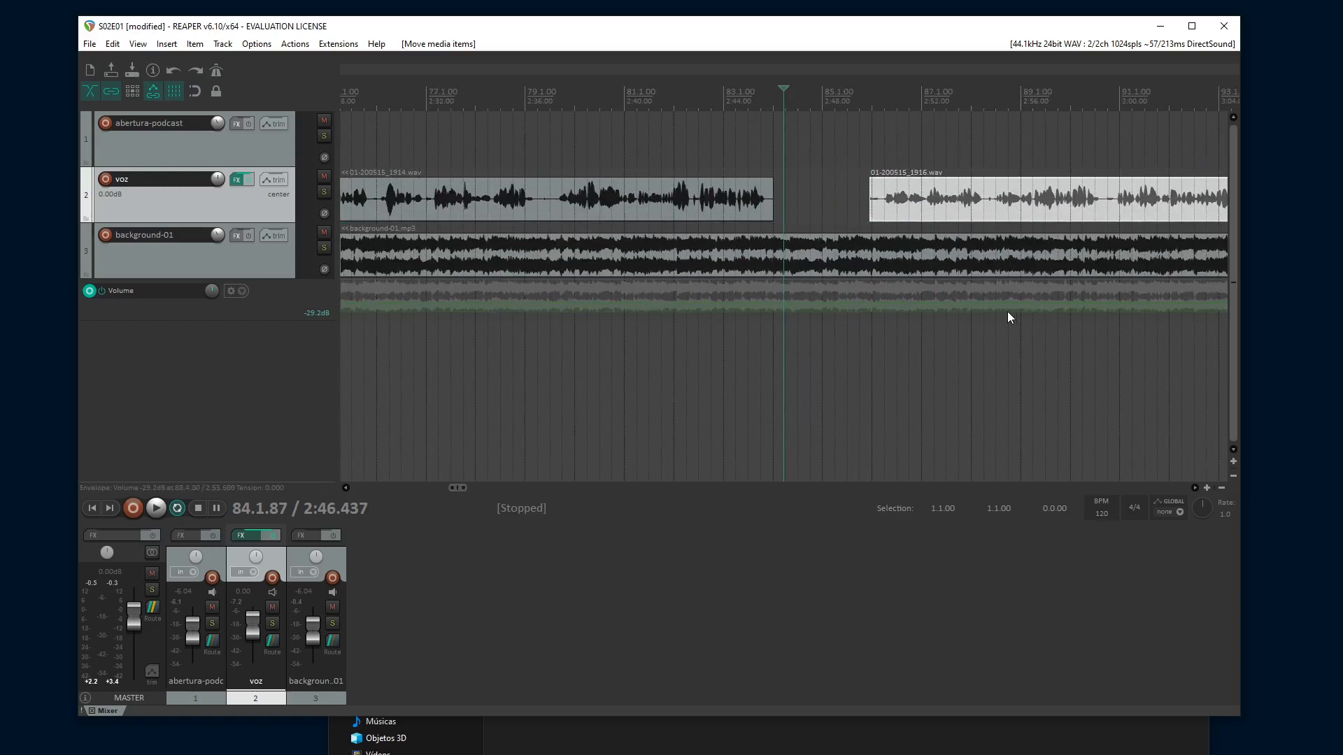
pyautogui.scroll(-1, 1007, 317)
# Switch to File Explorer and open the samples folder inside WordCast
pyautogui.click(639, 730)
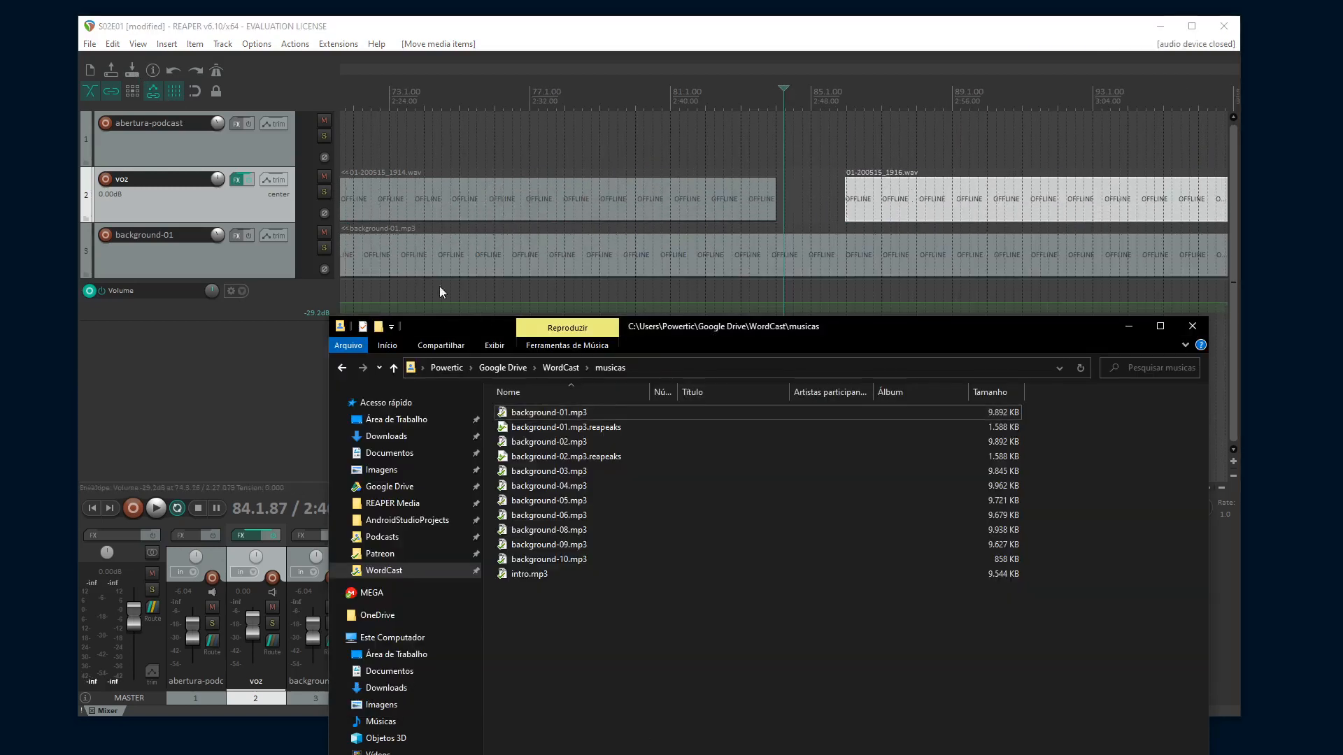
pyautogui.click(339, 365)
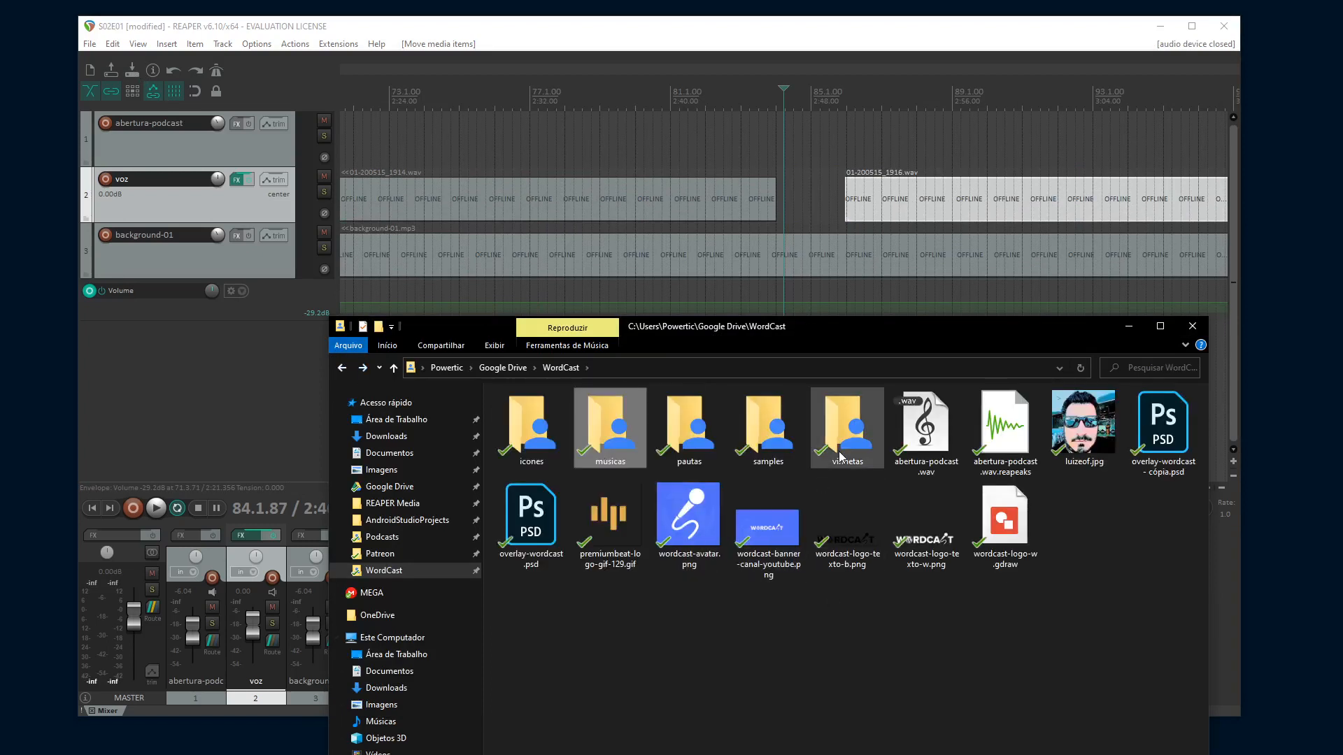
pyautogui.doubleClick(784, 448)
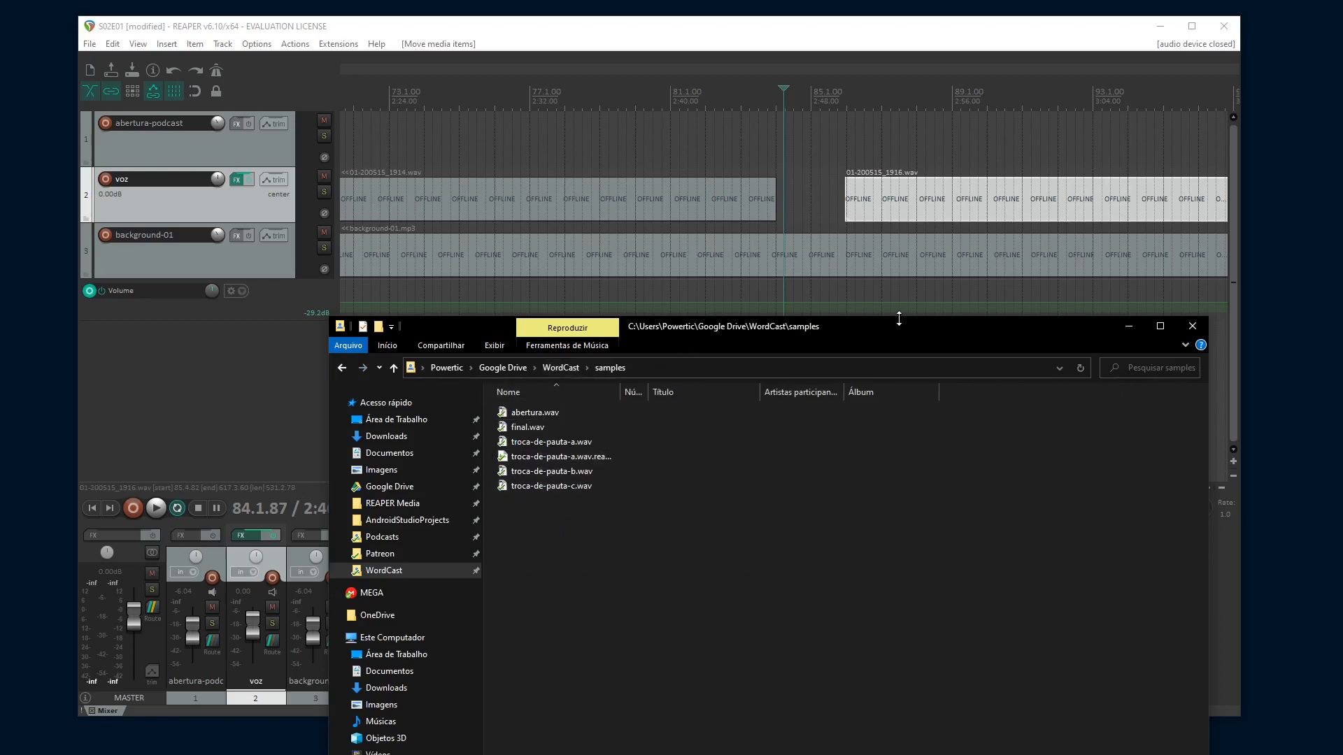
pyautogui.moveTo(899, 320); pyautogui.dragTo(843, 253)
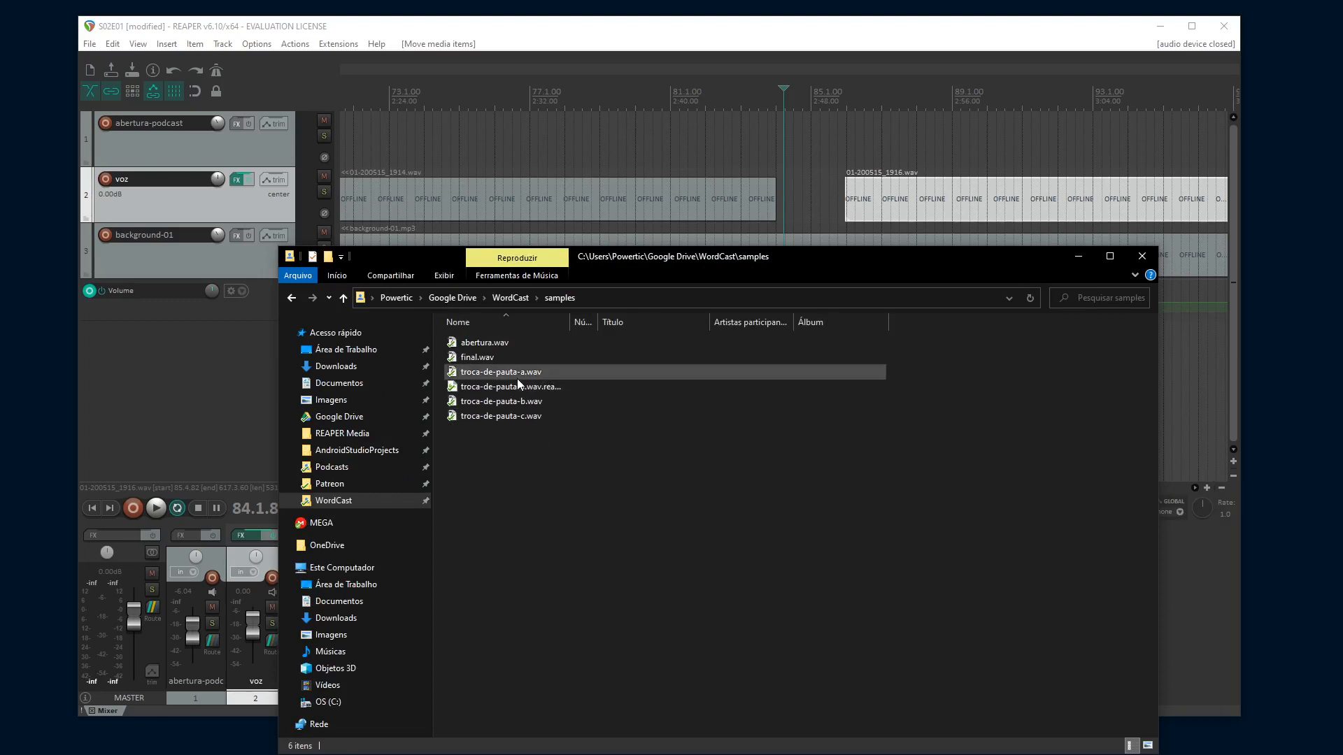
# Listen to the samples troca-de-pauta-a.wav, troca-de-pauta-b.wav and troca-de-pauta-c.wav, closing the media player after each
pyautogui.doubleClick(488, 377)
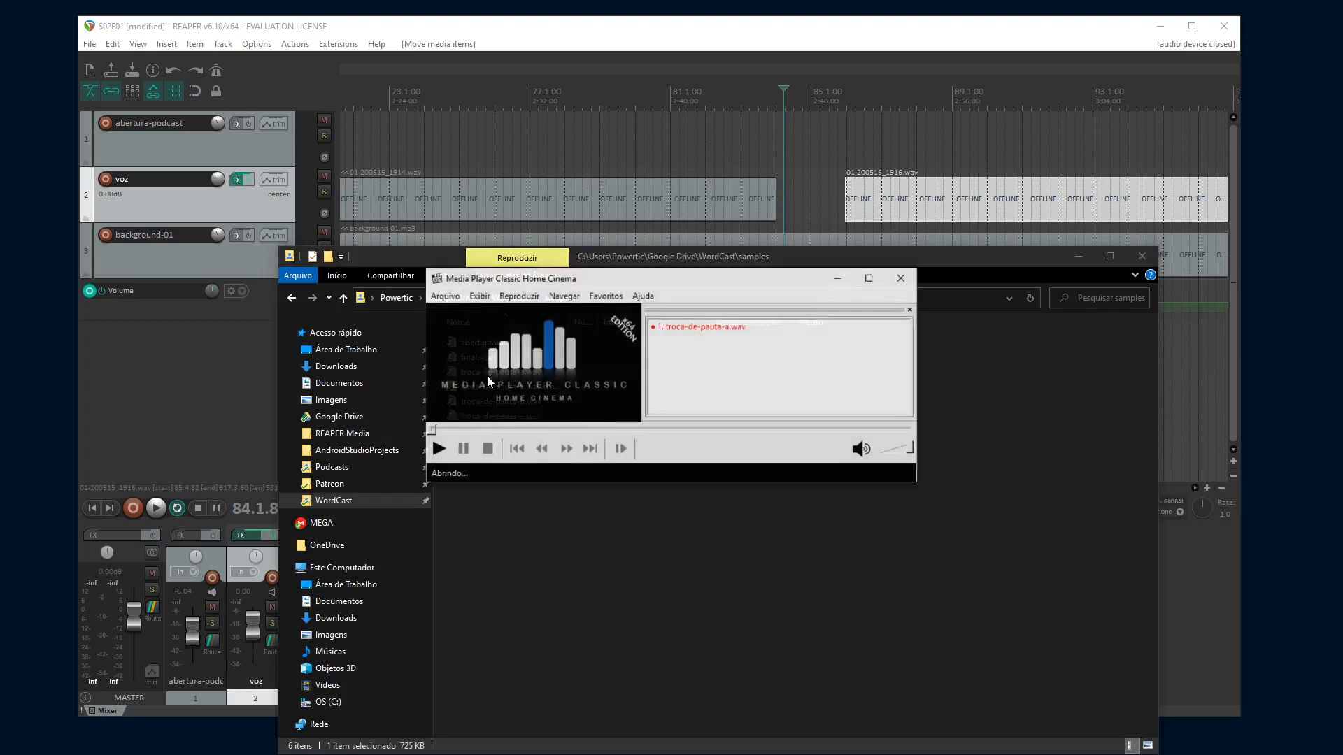
pyautogui.click(902, 285)
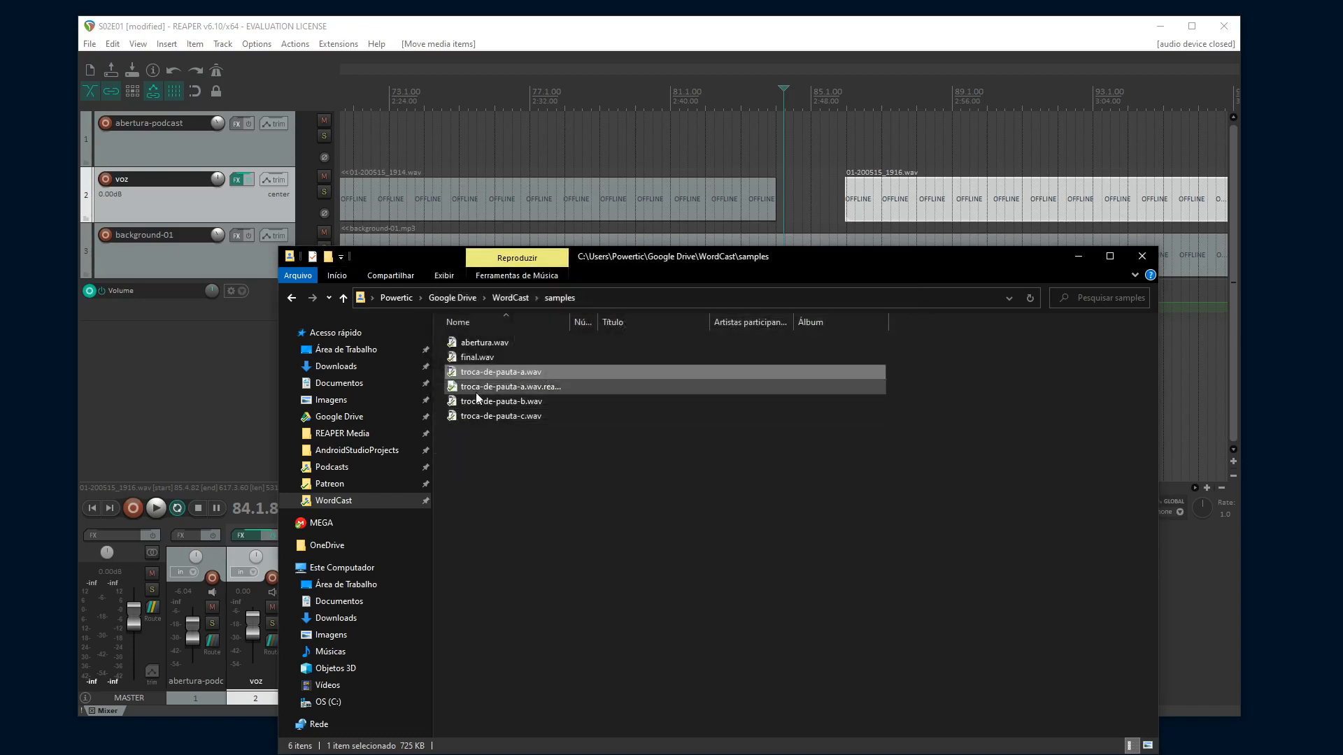
pyautogui.click(493, 403)
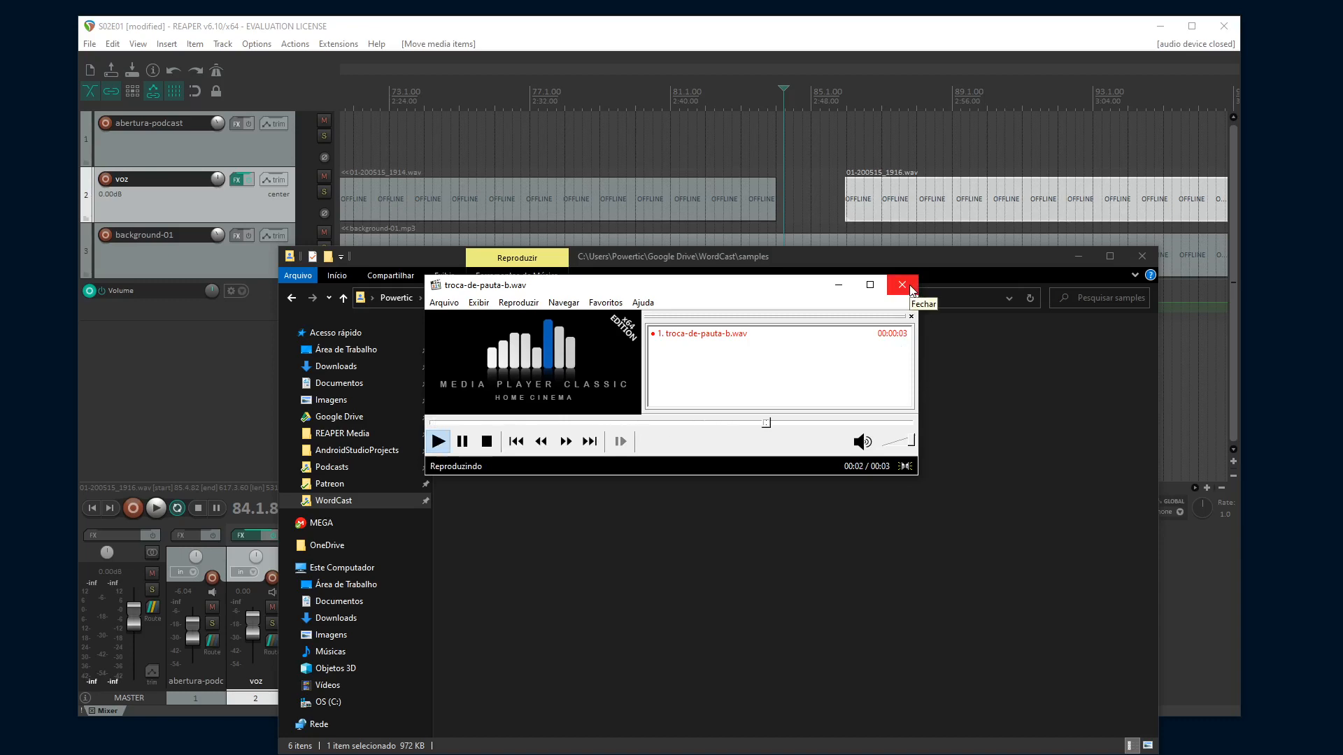
pyautogui.click(902, 284)
pyautogui.doubleClick(502, 418)
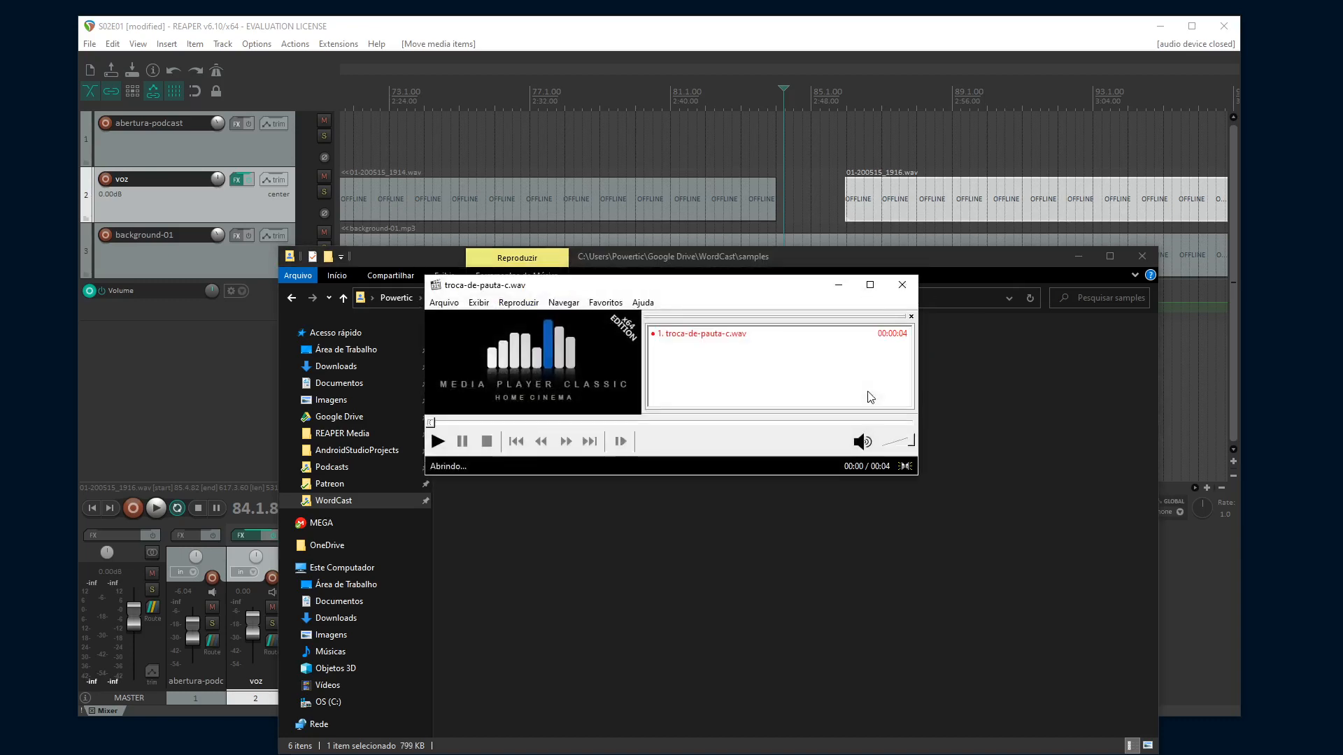
pyautogui.click(902, 285)
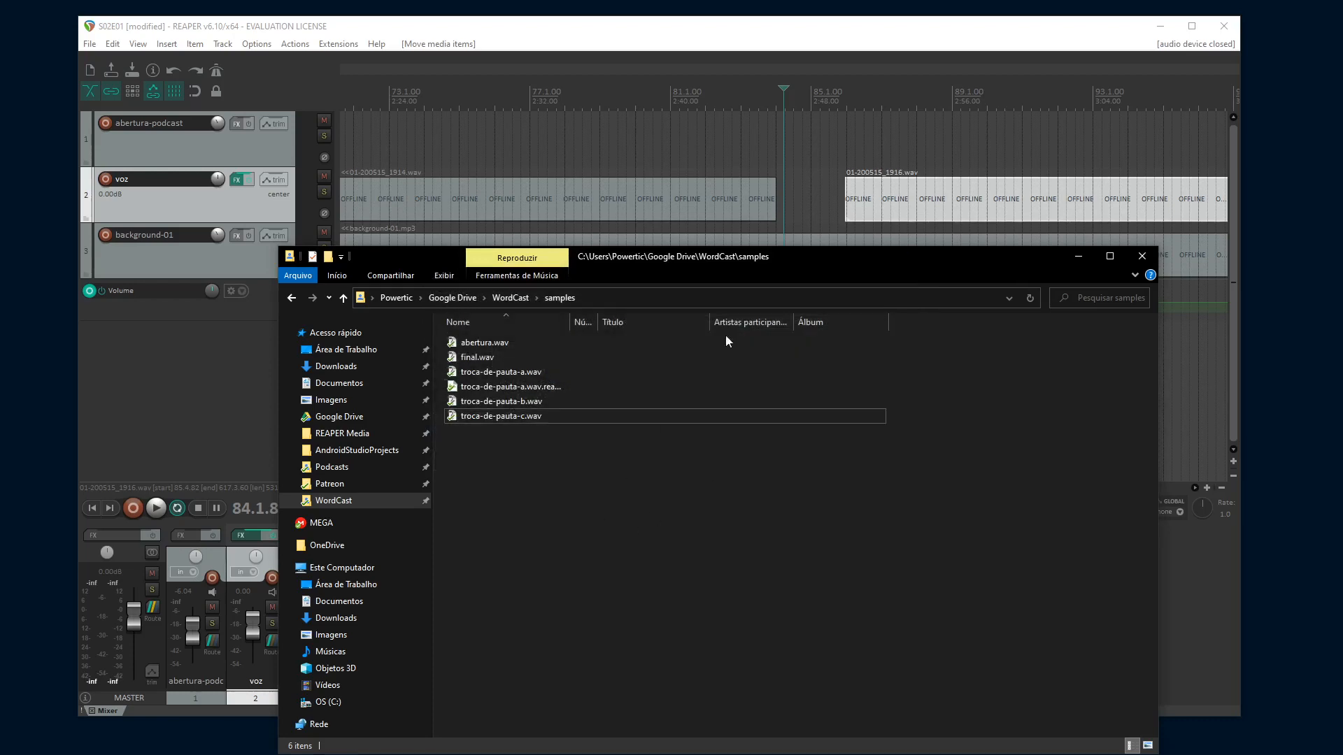
# Return to REAPER, save the project, and add a new track between voz and background-01
pyautogui.moveTo(824, 257); pyautogui.dragTo(806, 404)
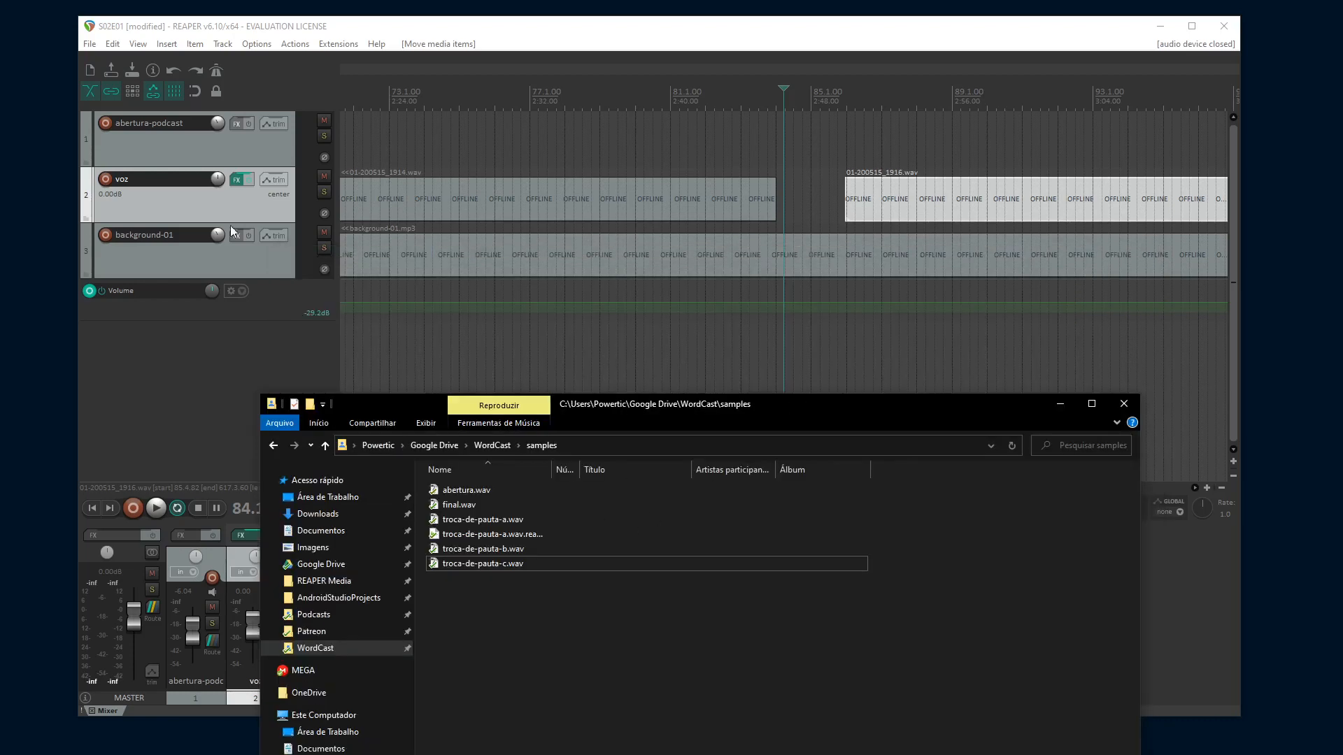
pyautogui.click(133, 67)
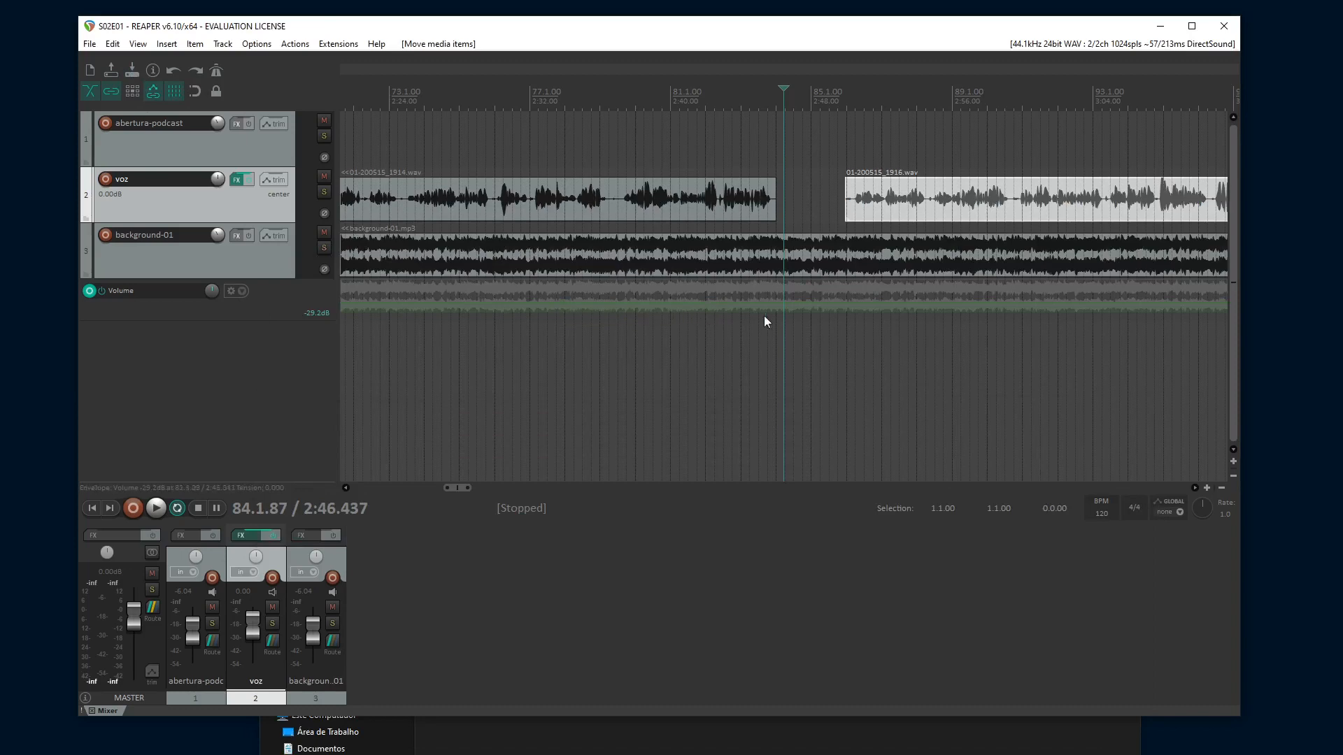
pyautogui.doubleClick(250, 343)
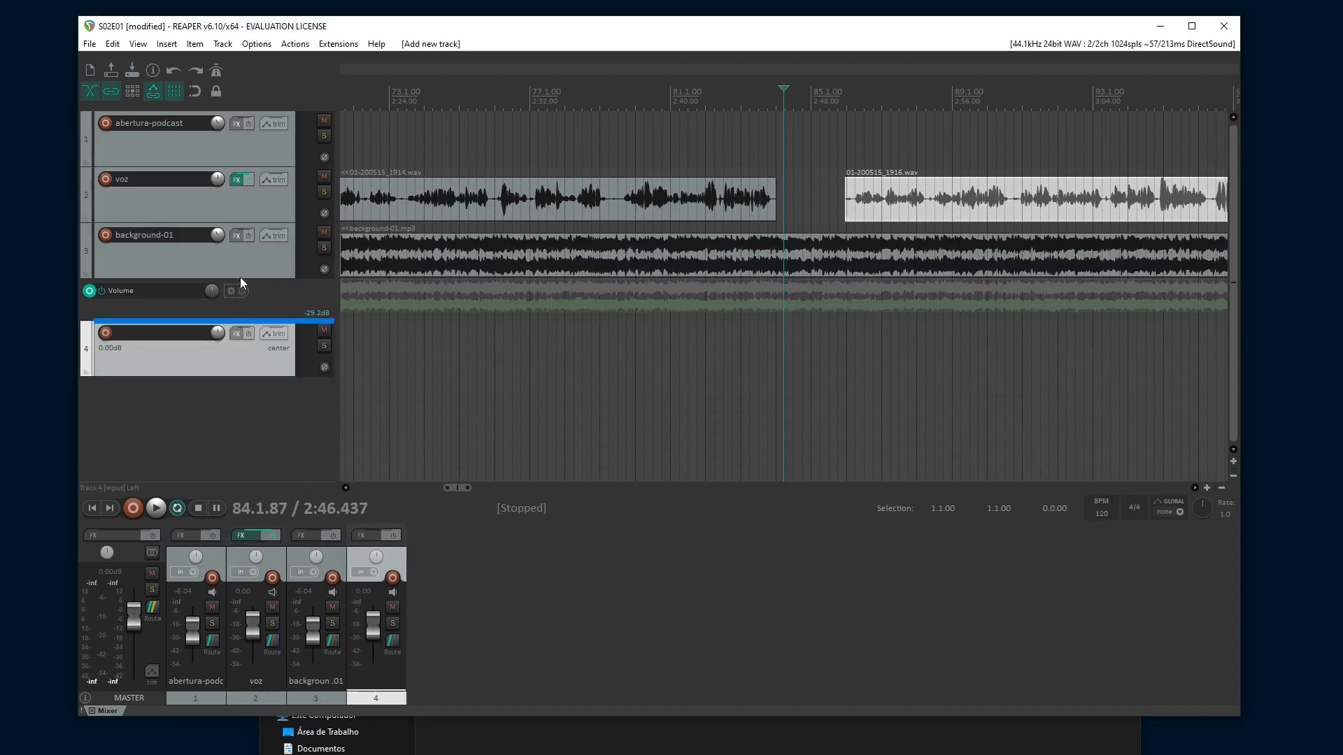
pyautogui.moveTo(241, 278); pyautogui.dragTo(239, 226)
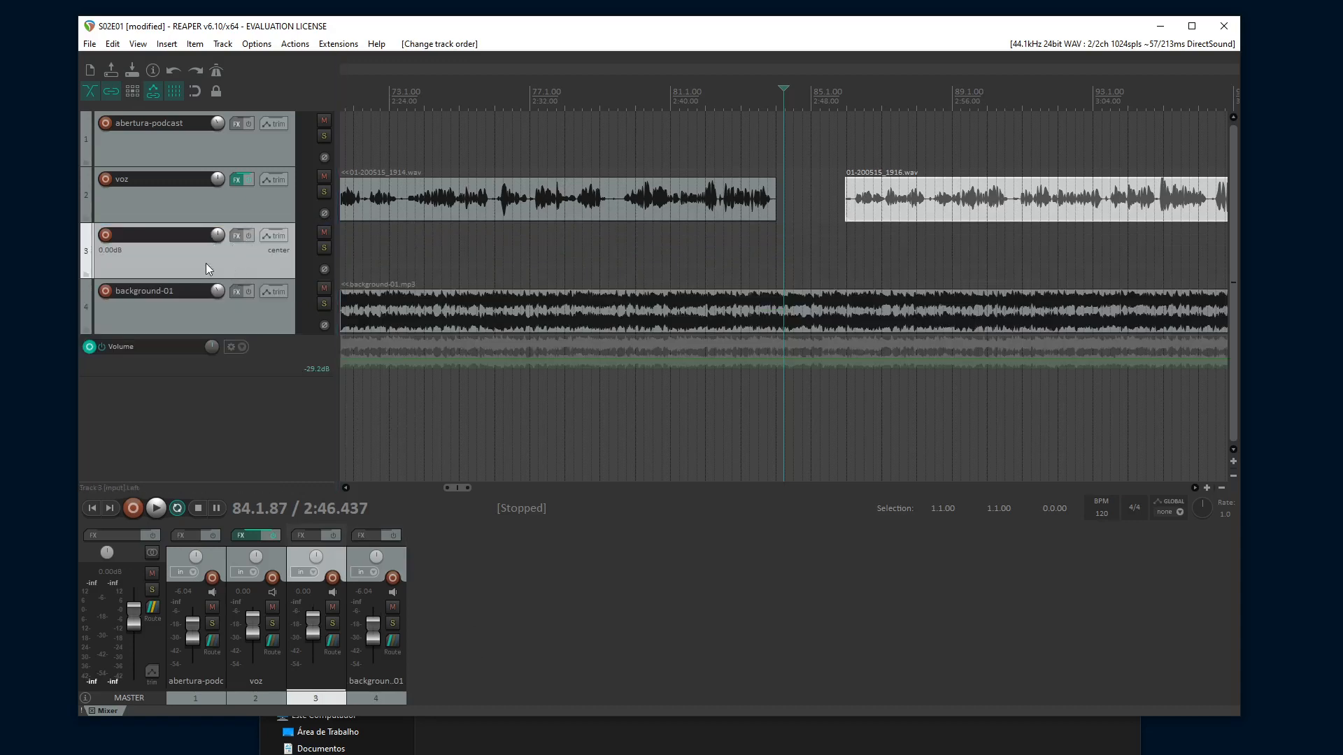
# Insert troca-de-pauta-a.wav from the samples folder onto the new track, starting where the first voice clip ends
pyautogui.click(789, 211)
pyautogui.click(230, 151)
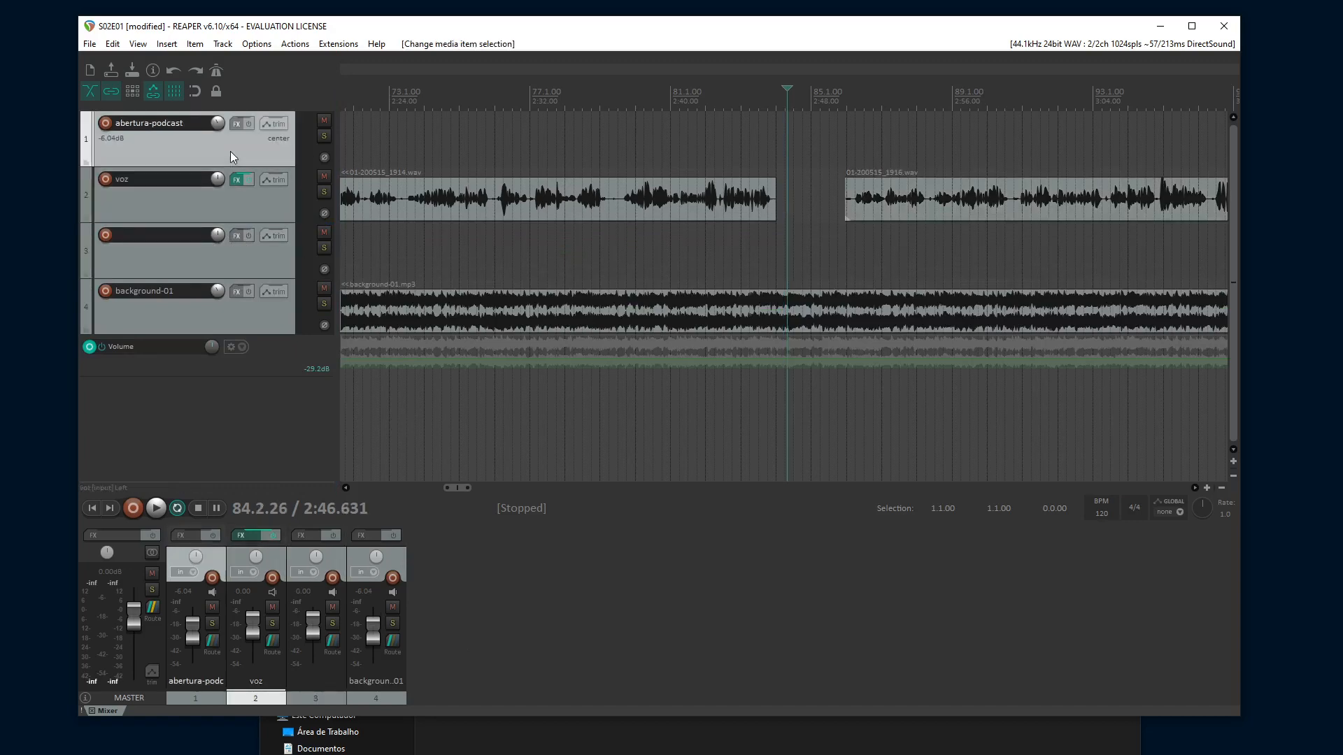
pyautogui.click(268, 267)
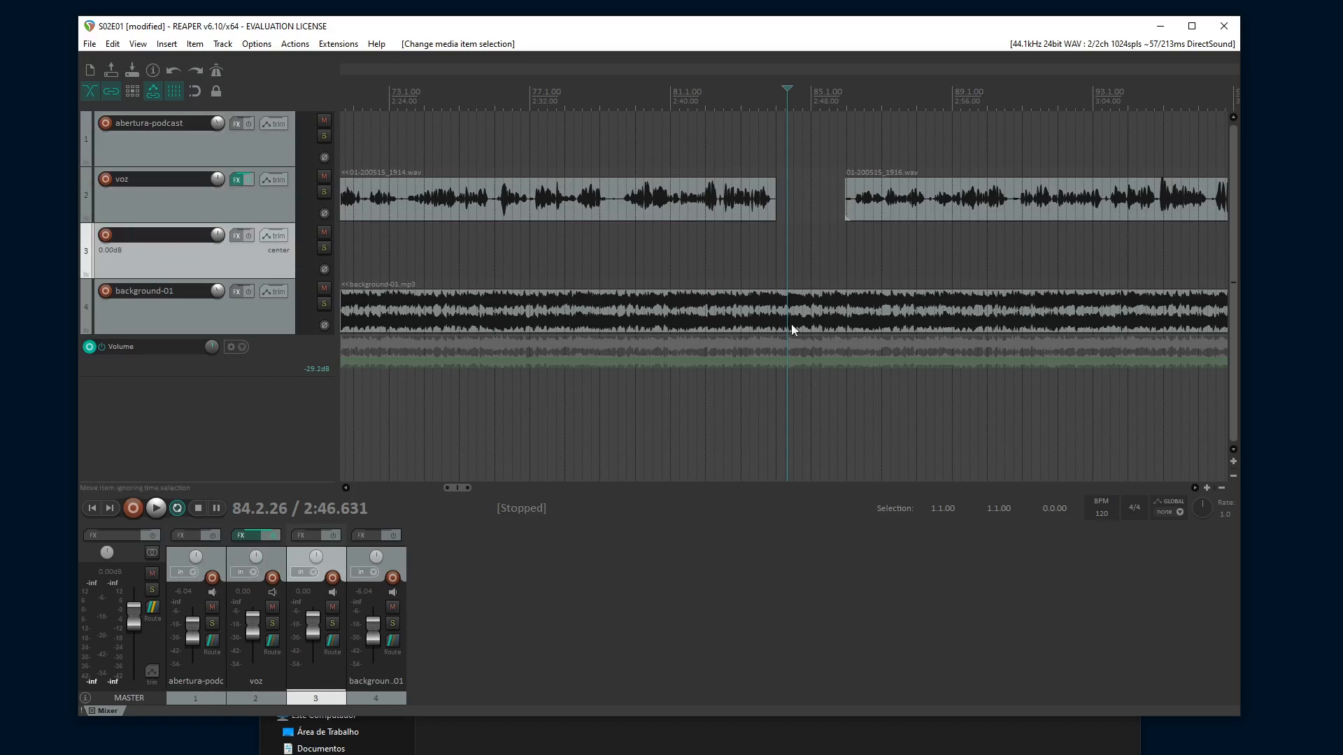
pyautogui.scroll(-2, 791, 325)
pyautogui.click(472, 732)
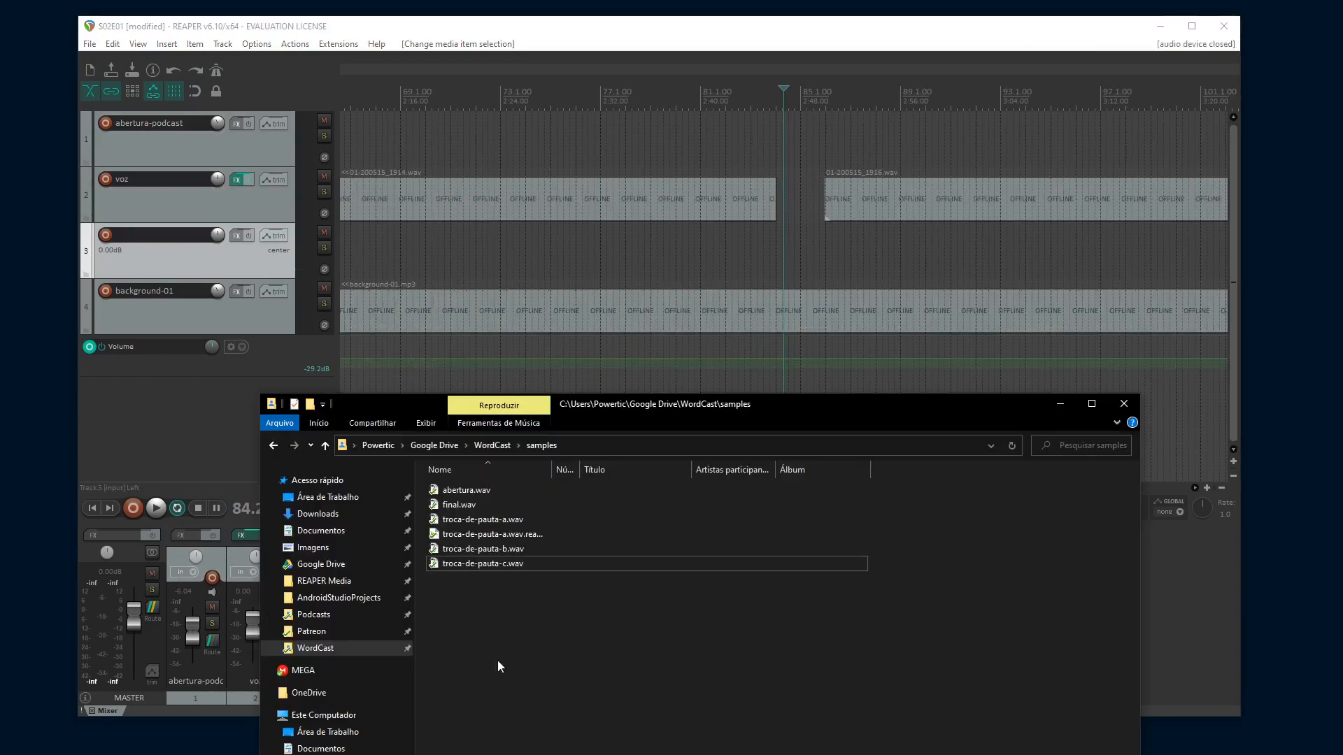
pyautogui.click(462, 522)
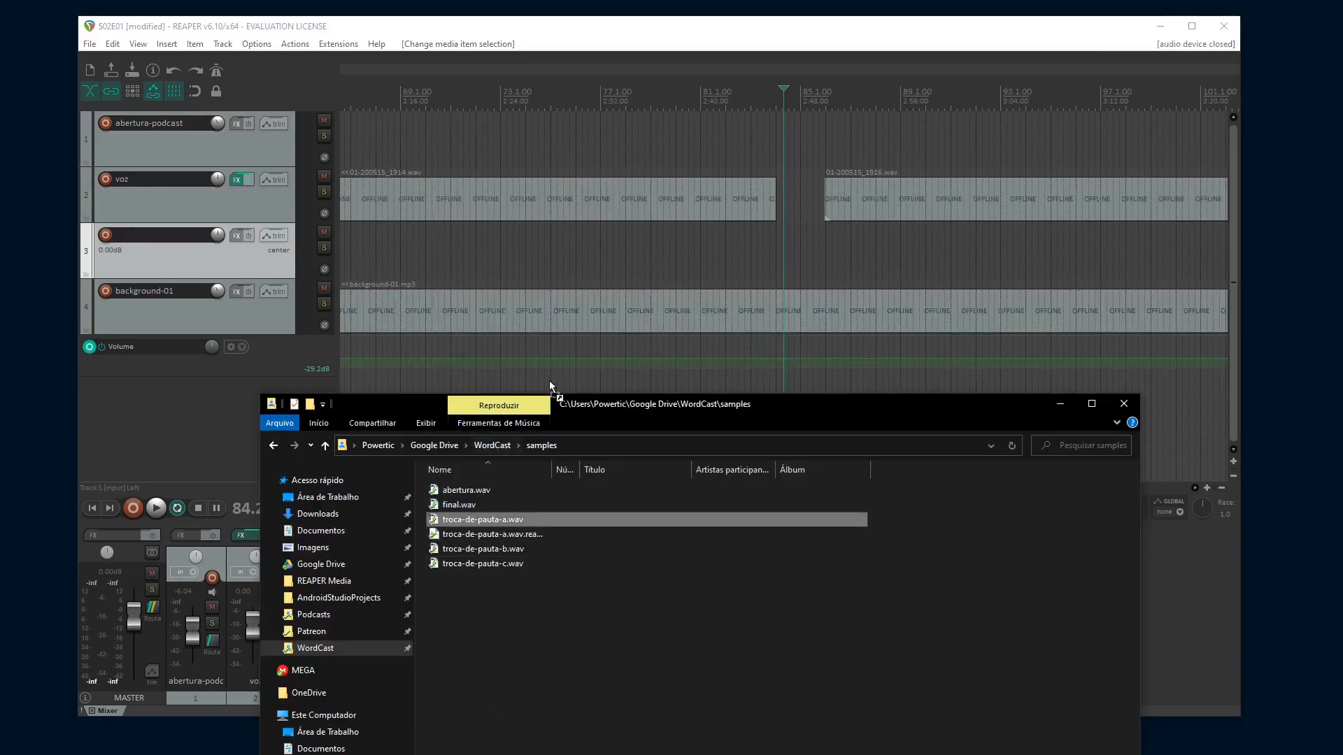
pyautogui.moveTo(549, 382); pyautogui.dragTo(765, 262)
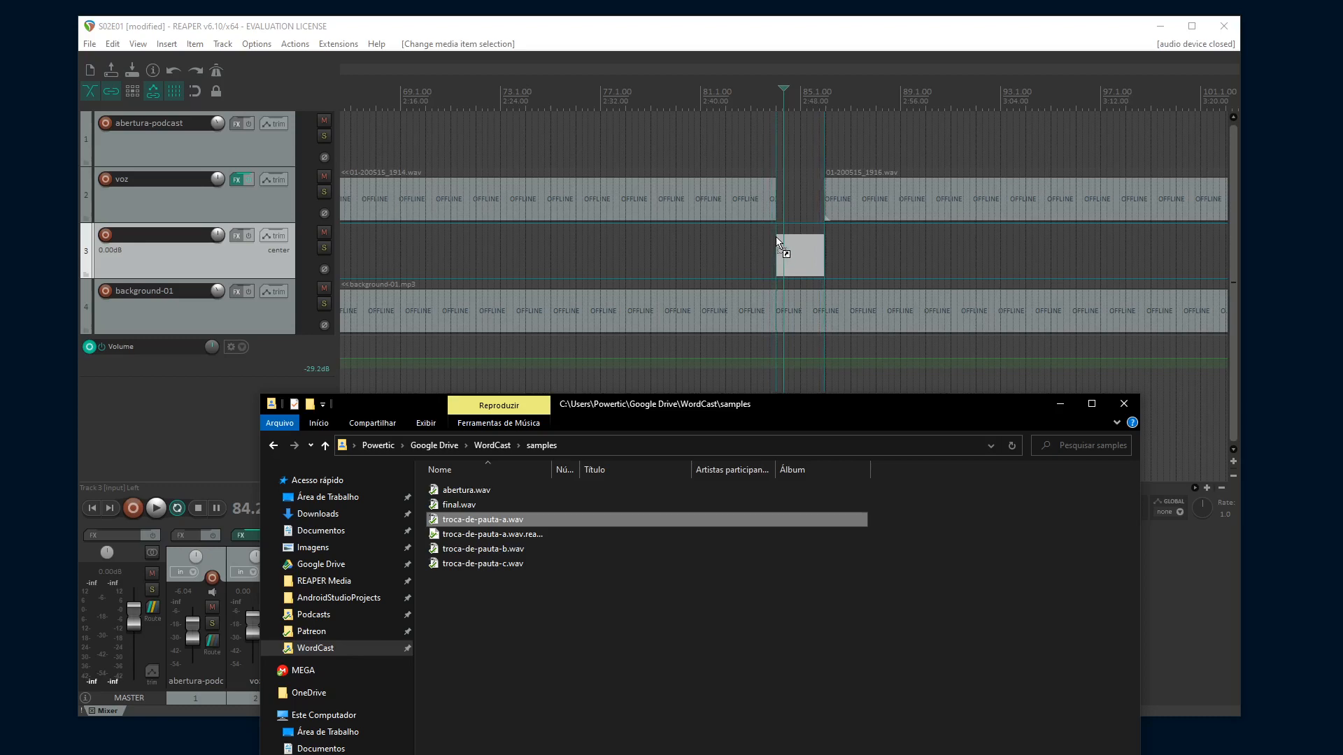
pyautogui.moveTo(778, 242); pyautogui.dragTo(778, 242)
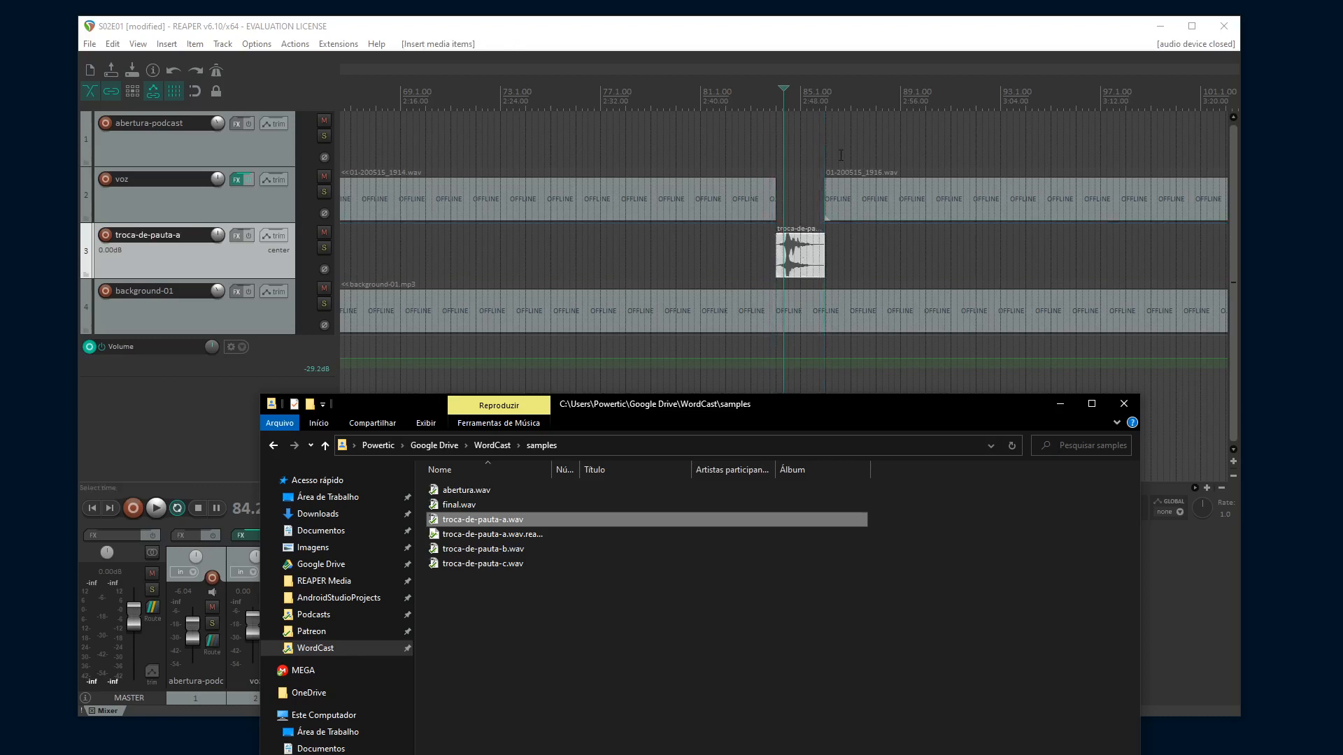
# Move the second voice clip earlier so it overlaps the sample's tail, and start the sample slightly before the first voice clip ends
pyautogui.click(841, 155)
pyautogui.click(707, 144)
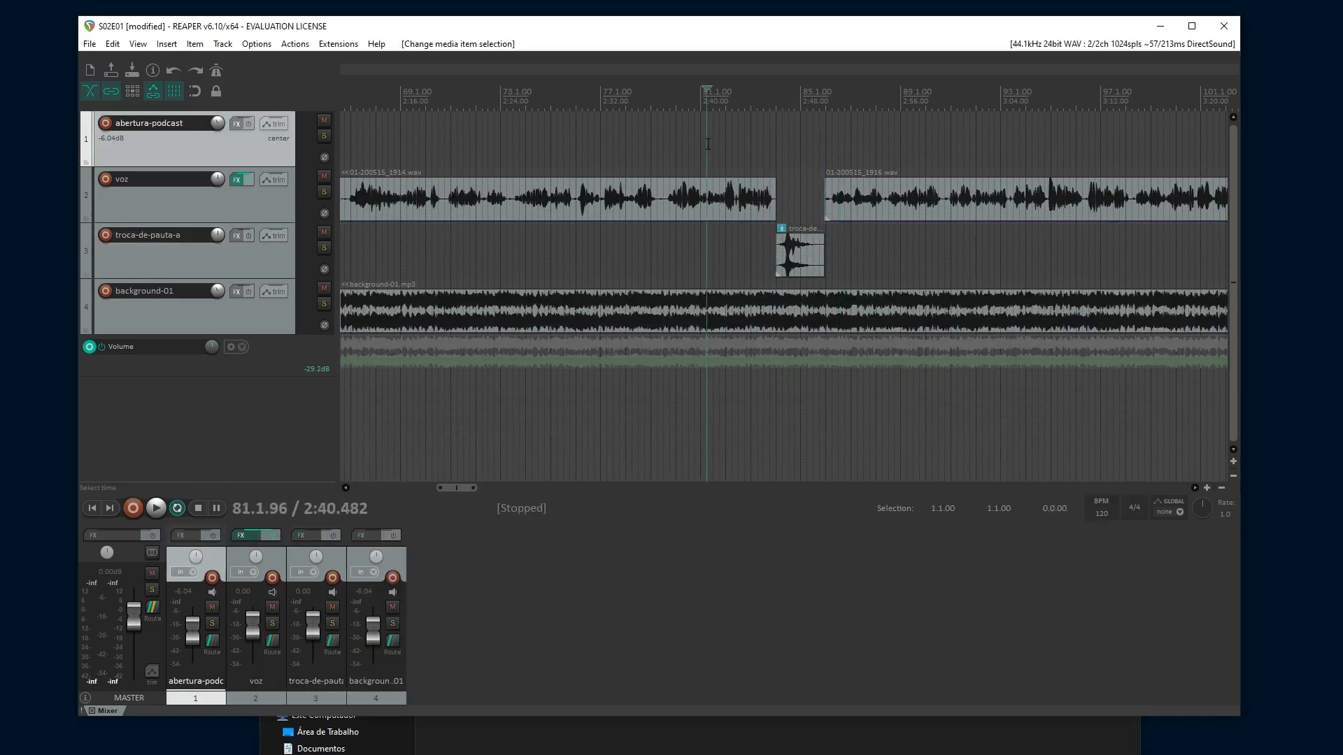
pyautogui.click(761, 160)
pyautogui.click(772, 159)
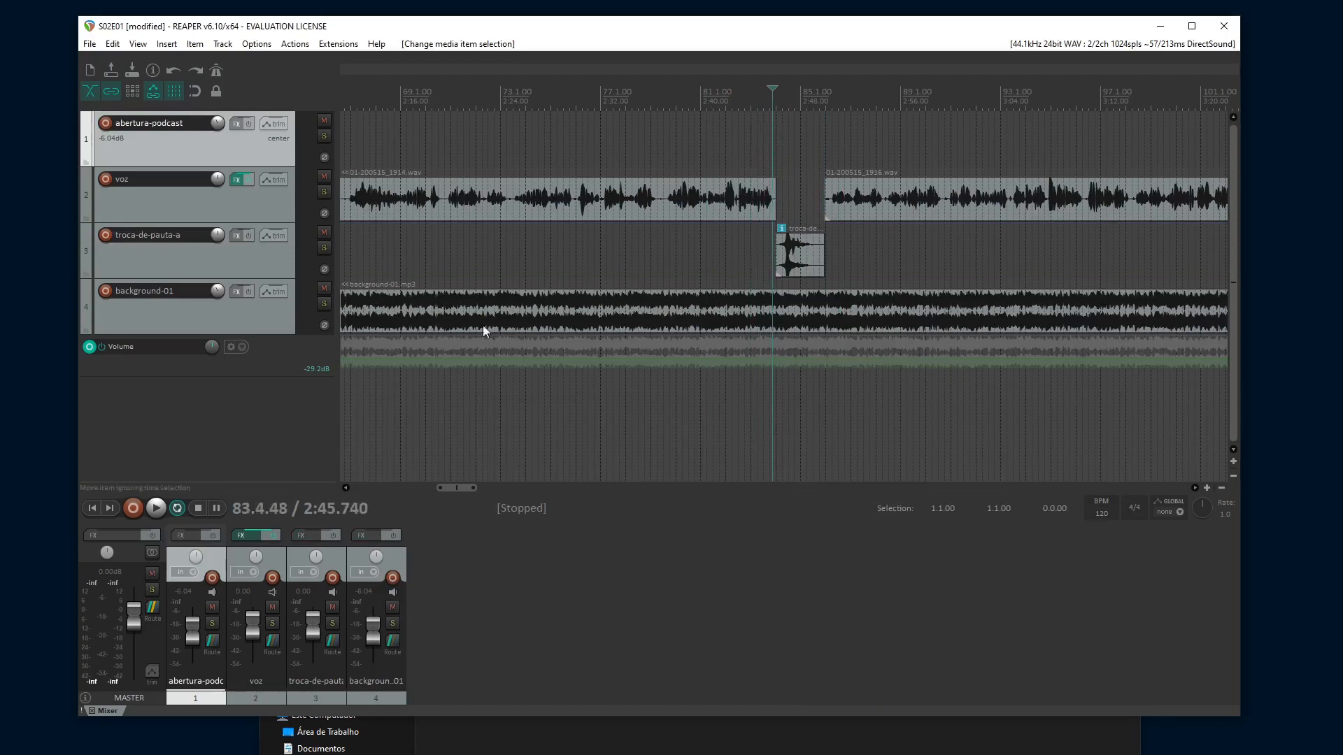
pyautogui.click(760, 238)
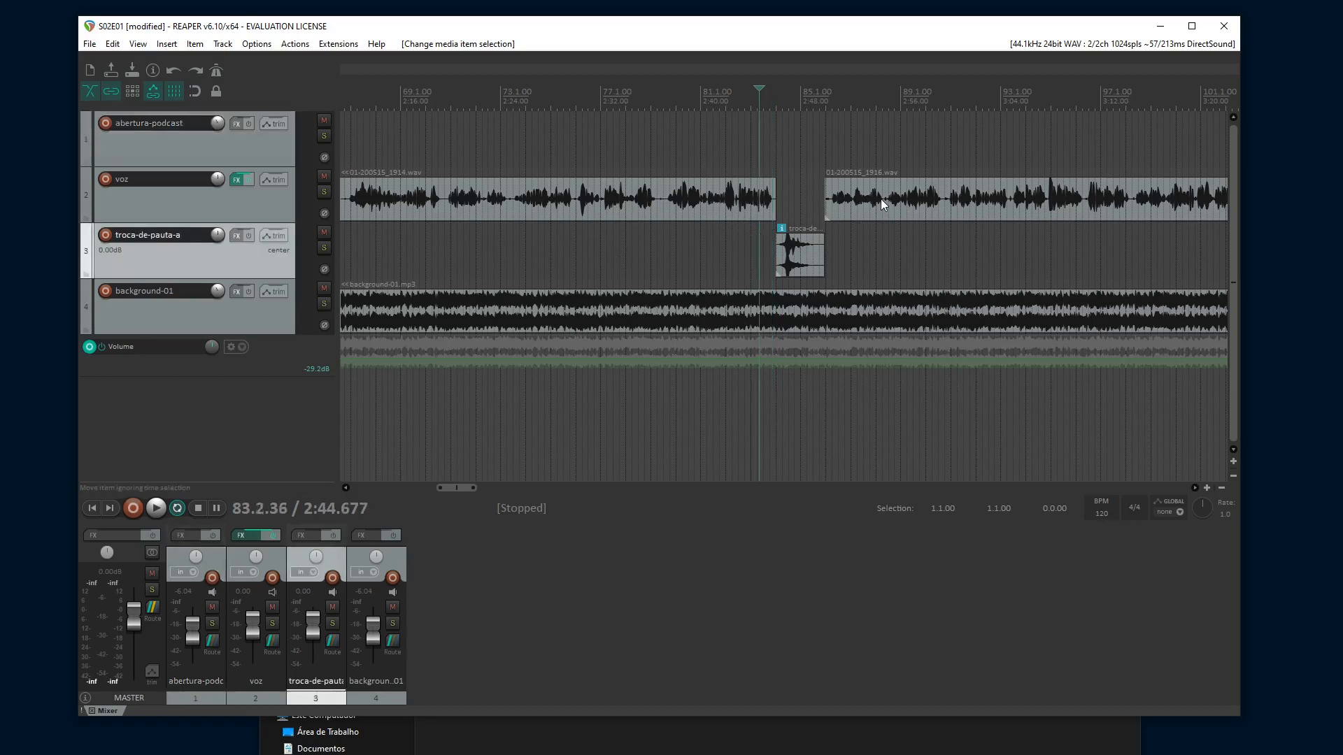
pyautogui.moveTo(880, 199); pyautogui.dragTo(859, 198)
pyautogui.moveTo(785, 255); pyautogui.dragTo(780, 255)
pyautogui.moveTo(856, 208); pyautogui.dragTo(847, 209)
# Play the transition between the two voice clips to check the timing of the topic-change sample
pyautogui.click(741, 146)
pyautogui.press('space')
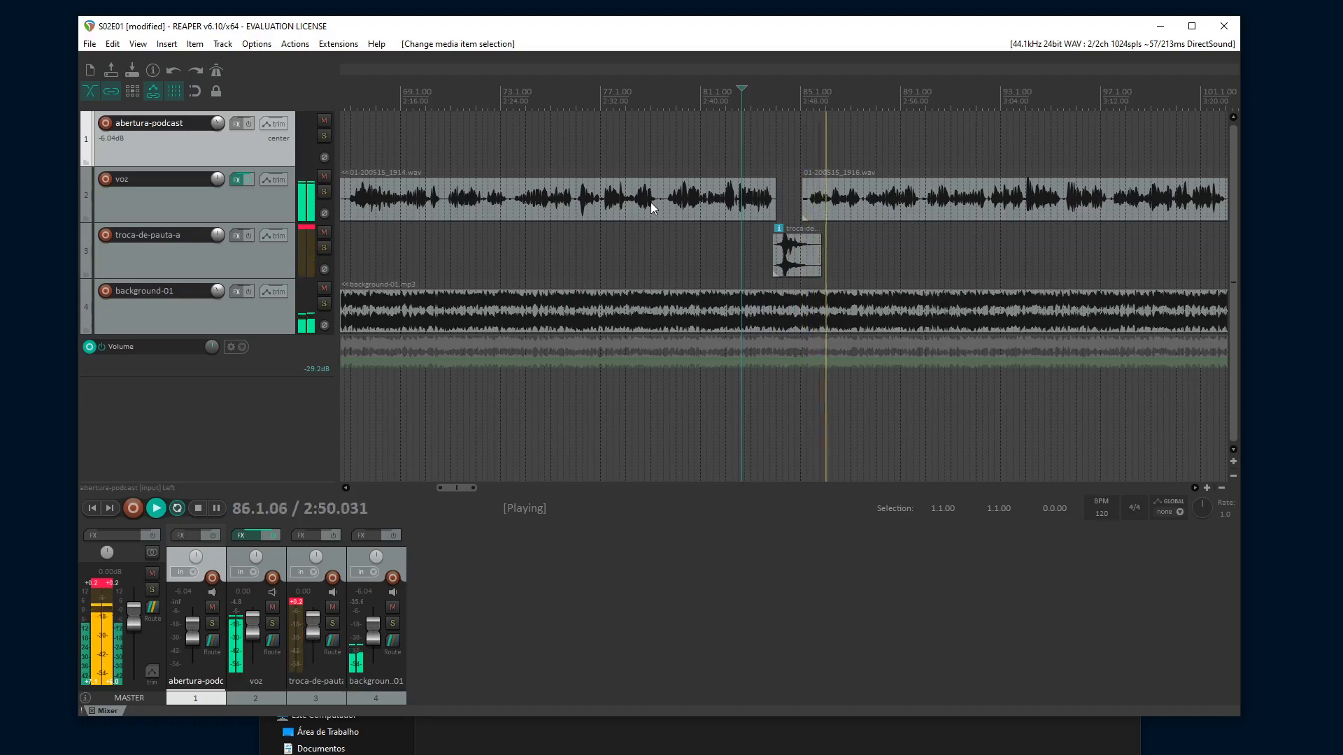
pyautogui.scroll(5, 875, 224)
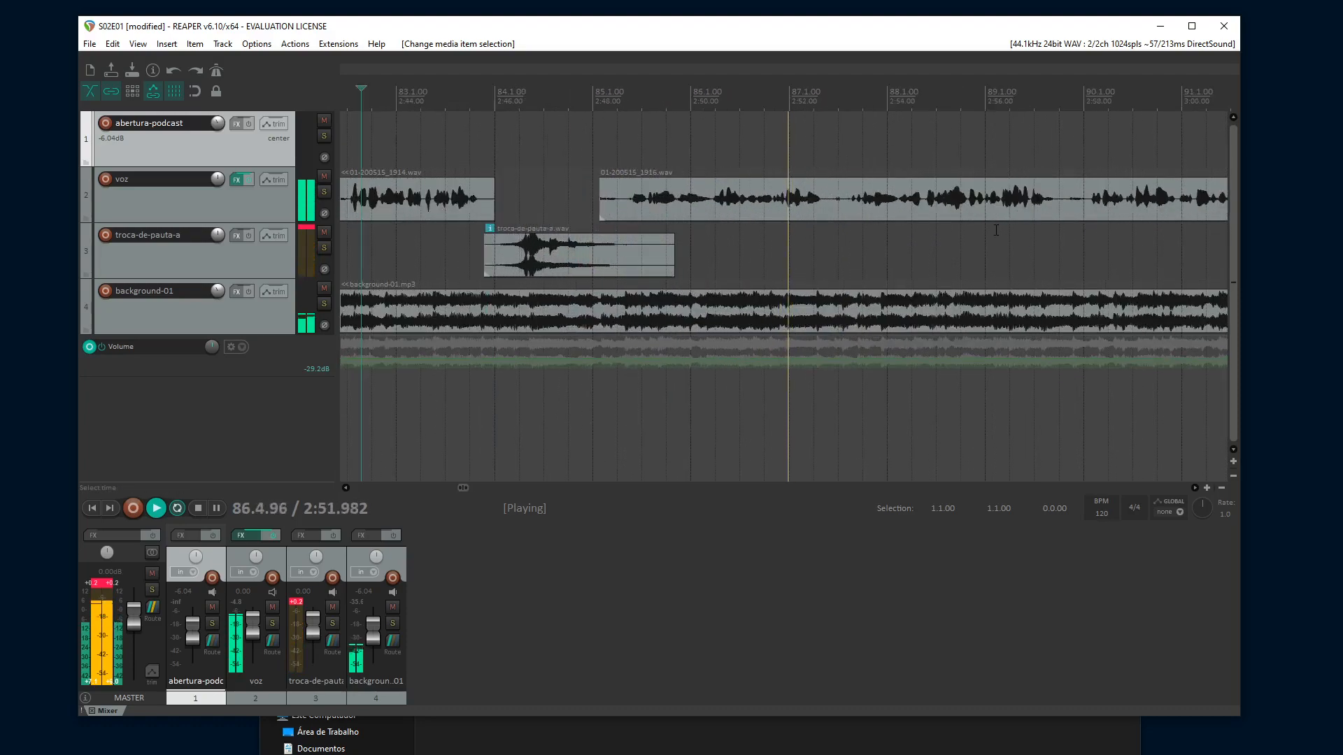
pyautogui.click(198, 508)
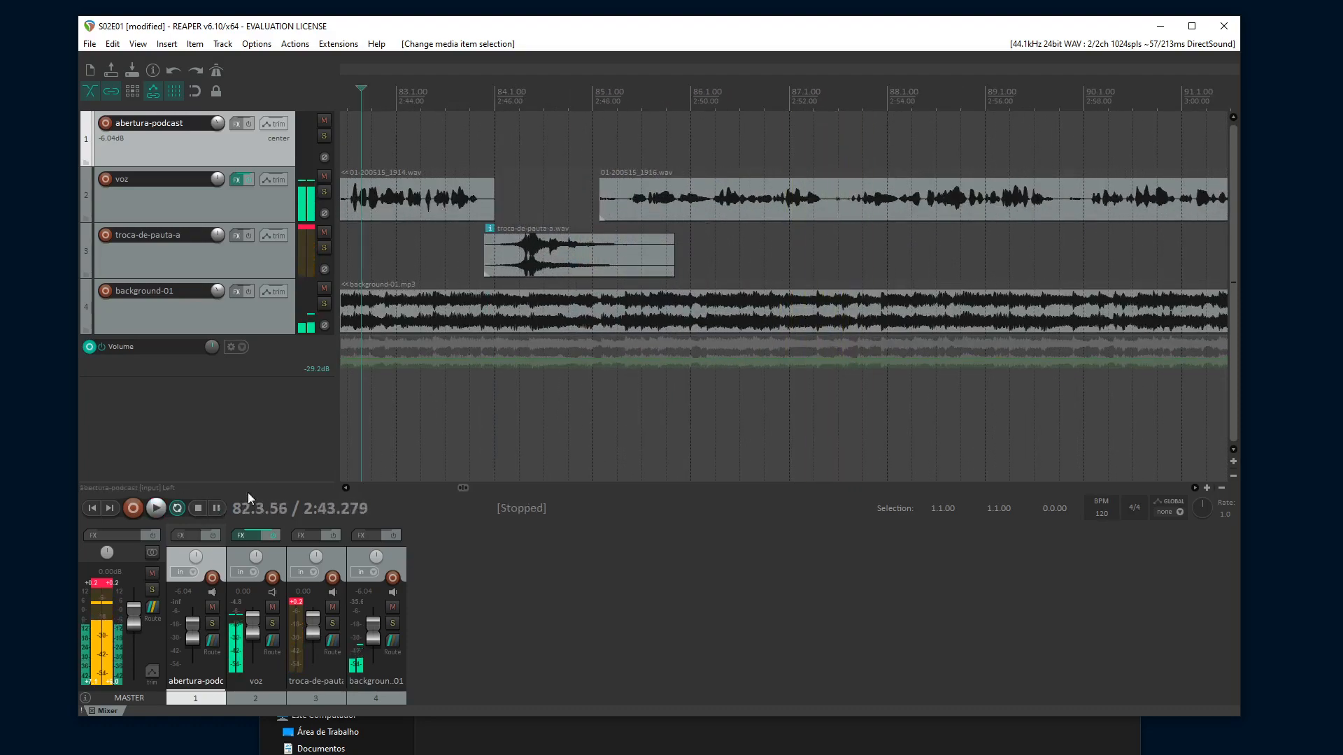
# Listen to the start of the second voice clip and move the clip slightly earlier, further over the topic-change sample
pyautogui.click(591, 190)
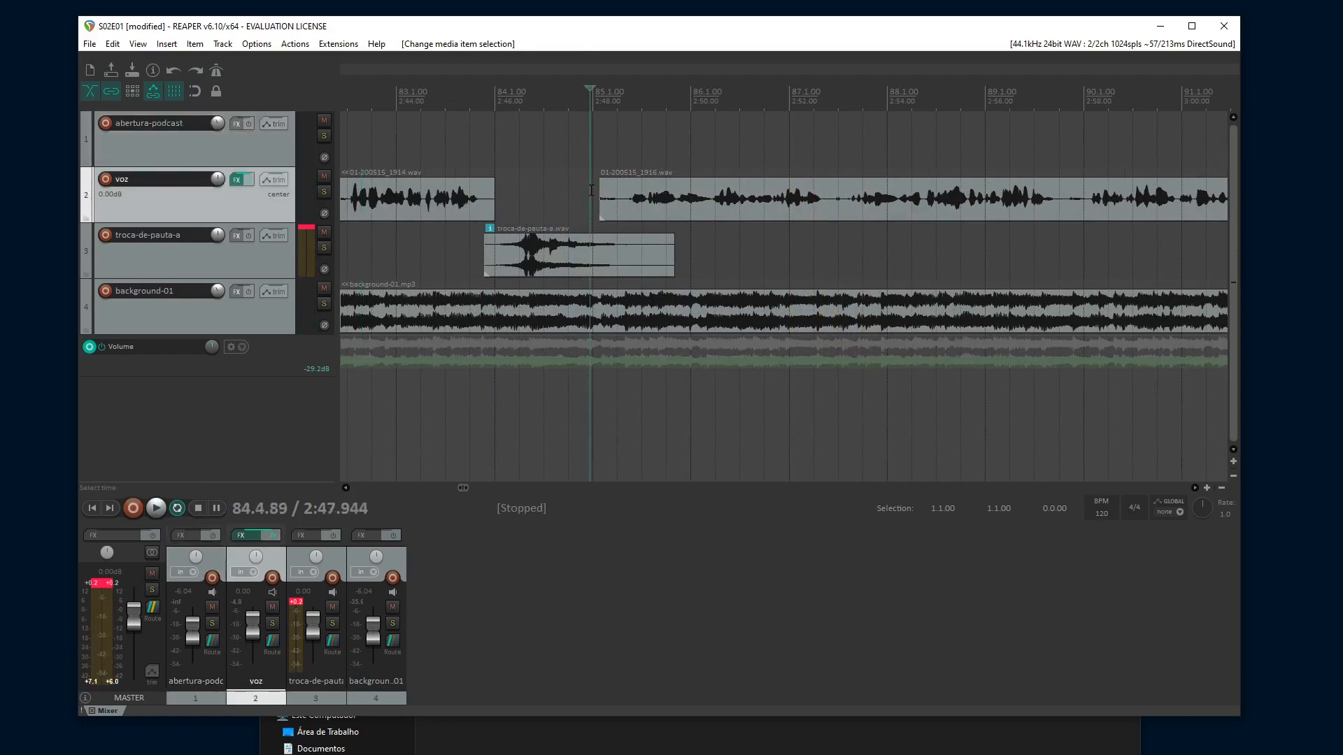
pyautogui.press('space')
pyautogui.press('space')
pyautogui.moveTo(599, 214)
pyautogui.mouseDown()
pyautogui.moveTo(640, 207)
pyautogui.moveTo(599, 205)
pyautogui.mouseUp()
# Play the adjusted transition from about 2:43 and save the project
pyautogui.click(353, 145)
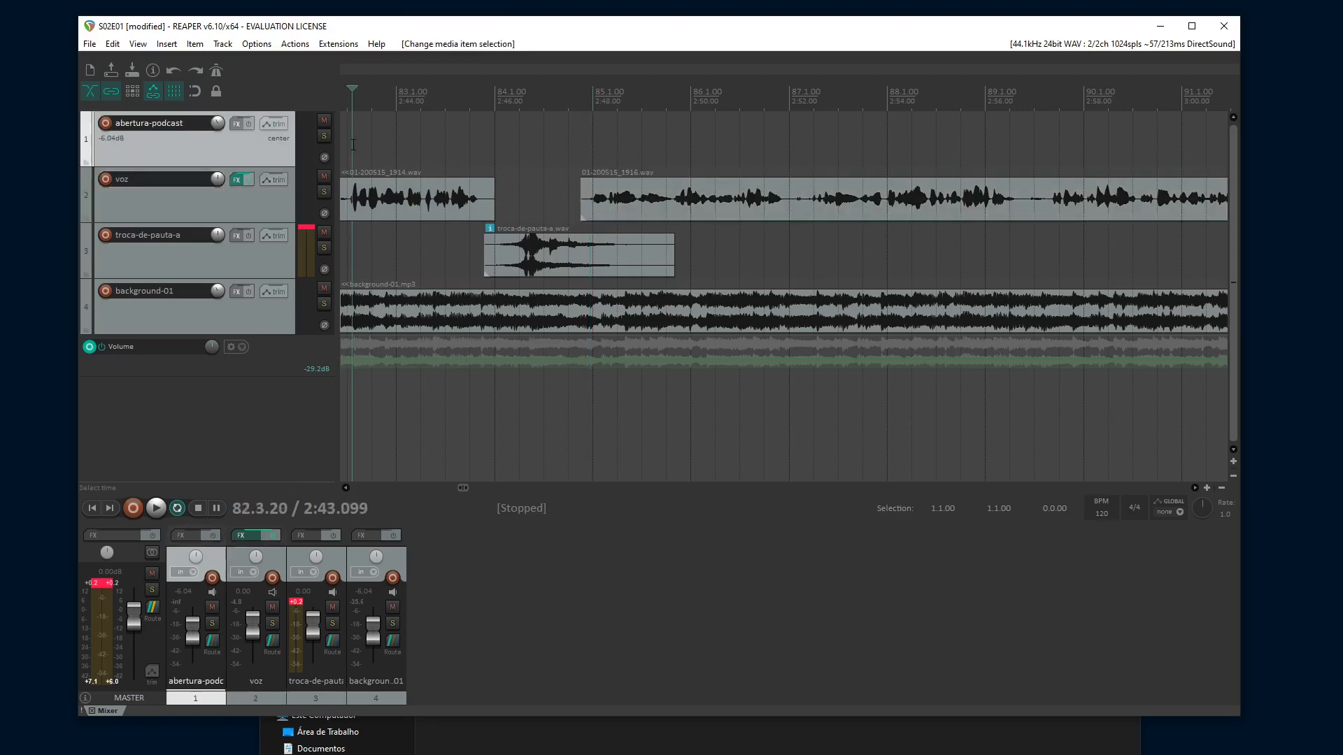
pyautogui.press('space')
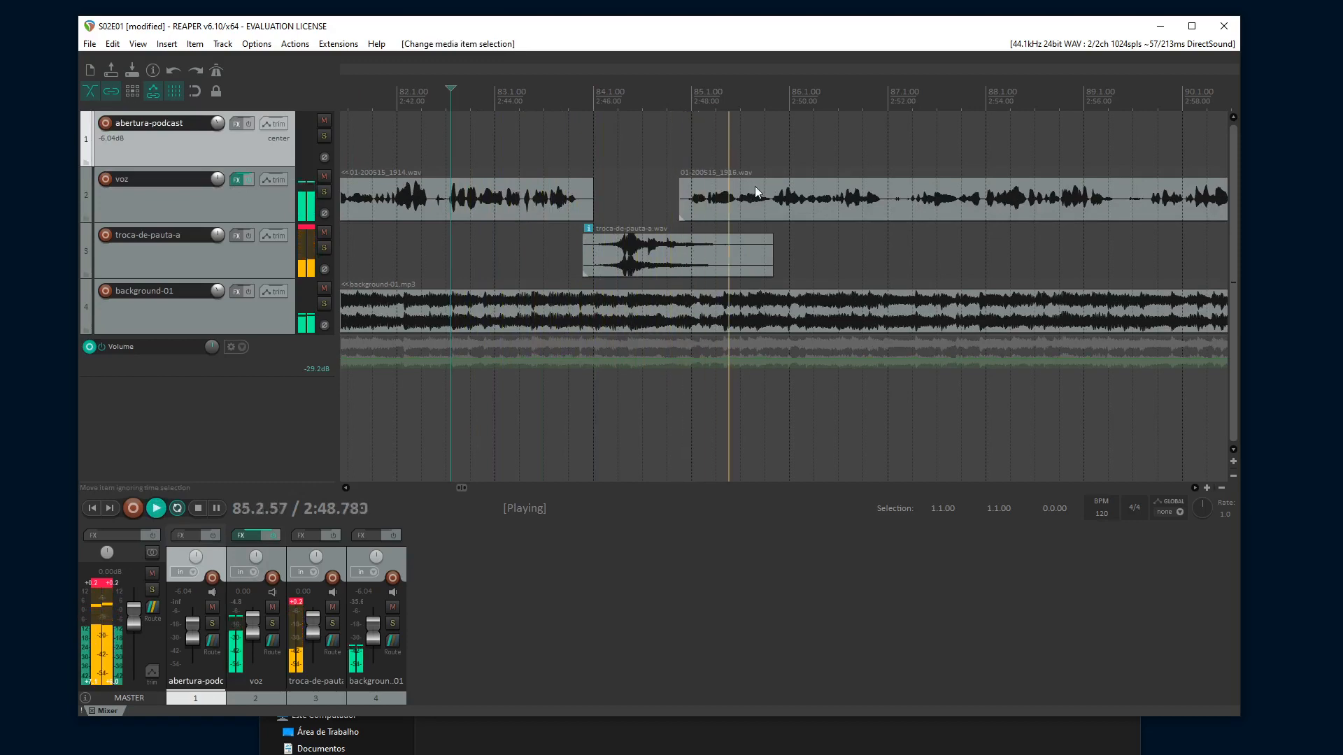
pyautogui.scroll(-5, 794, 210)
pyautogui.press('space')
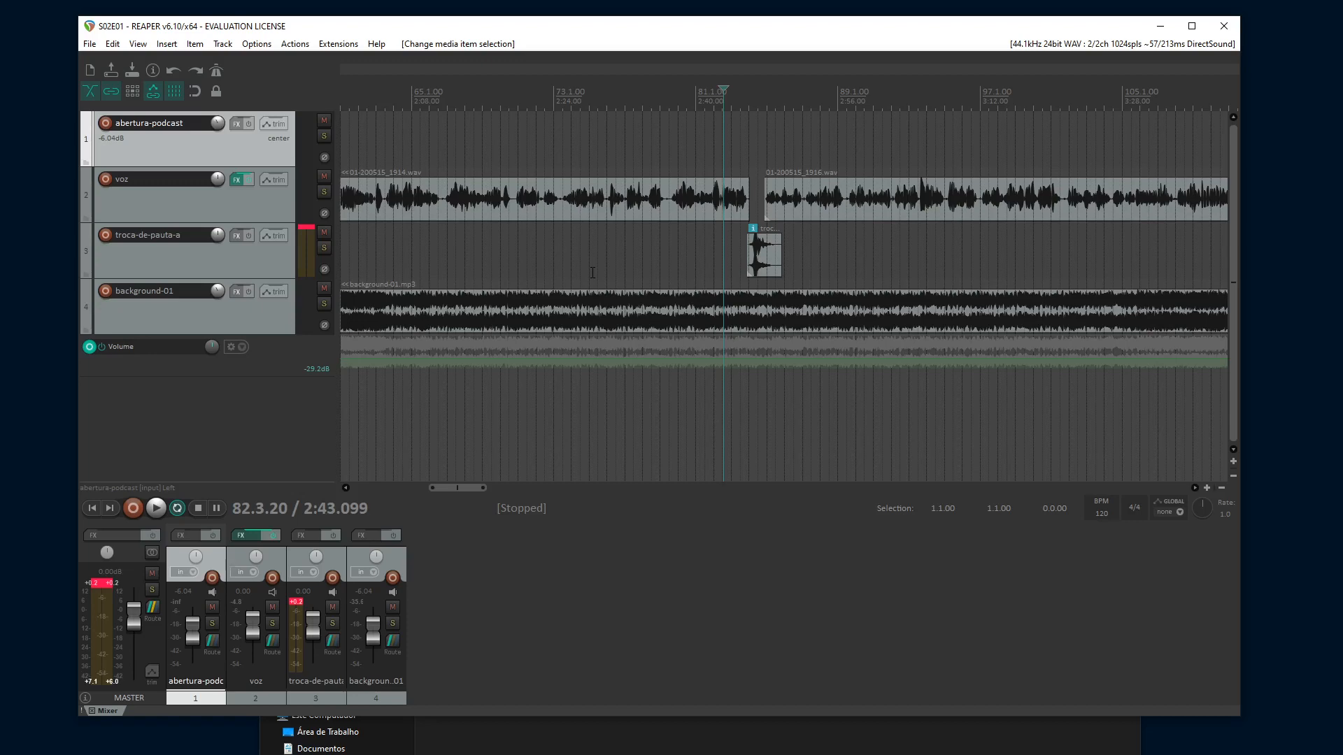
# Add volume envelope points on background-01 around the end of the last voice clip so the music rises after the speech
pyautogui.scroll(-3, 709, 307)
pyautogui.moveTo(494, 488); pyautogui.dragTo(1136, 467)
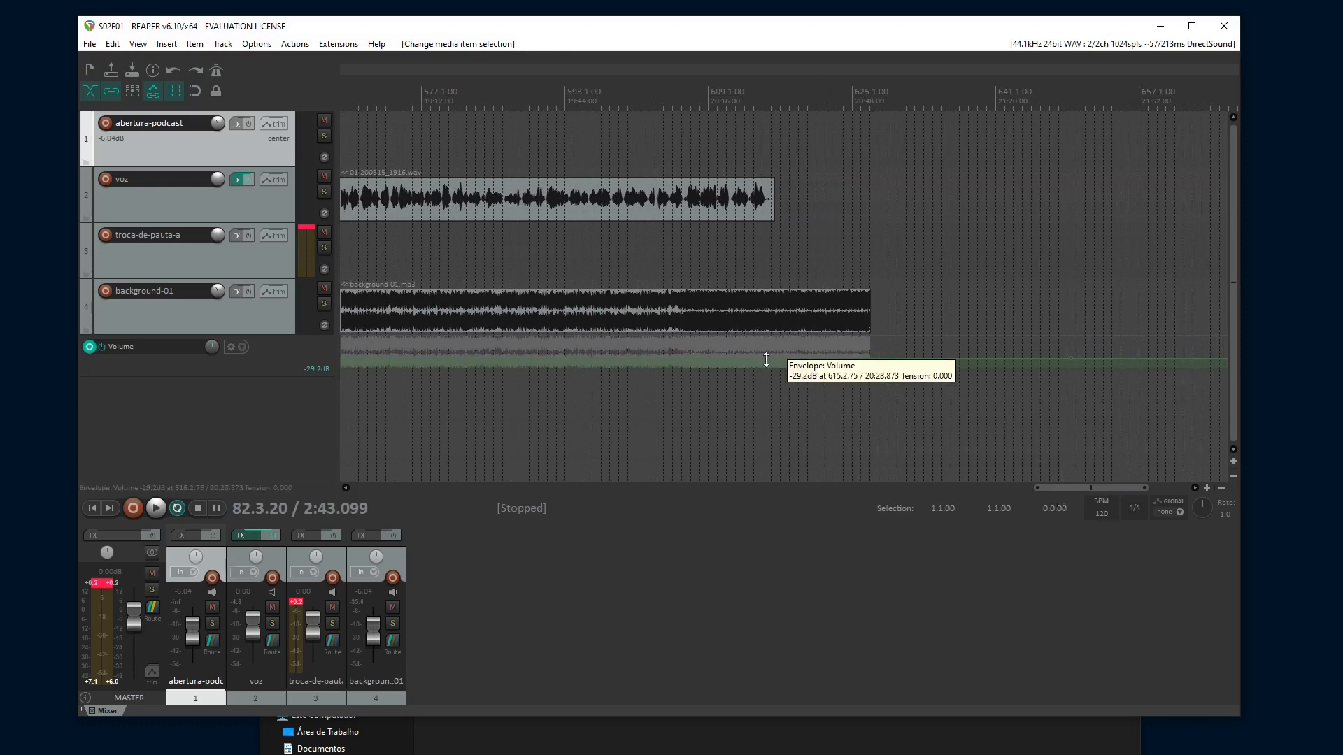
pyautogui.scroll(2, 839, 362)
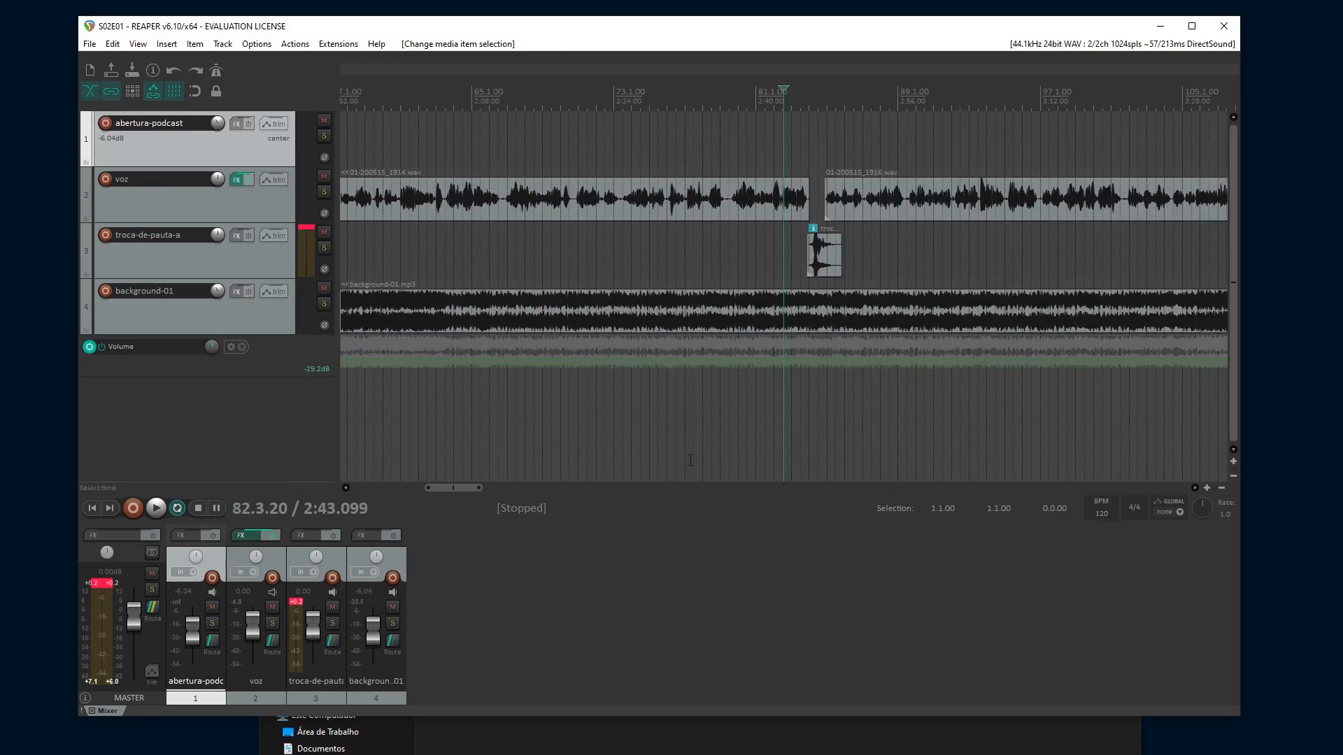
pyautogui.moveTo(453, 488); pyautogui.dragTo(1115, 495)
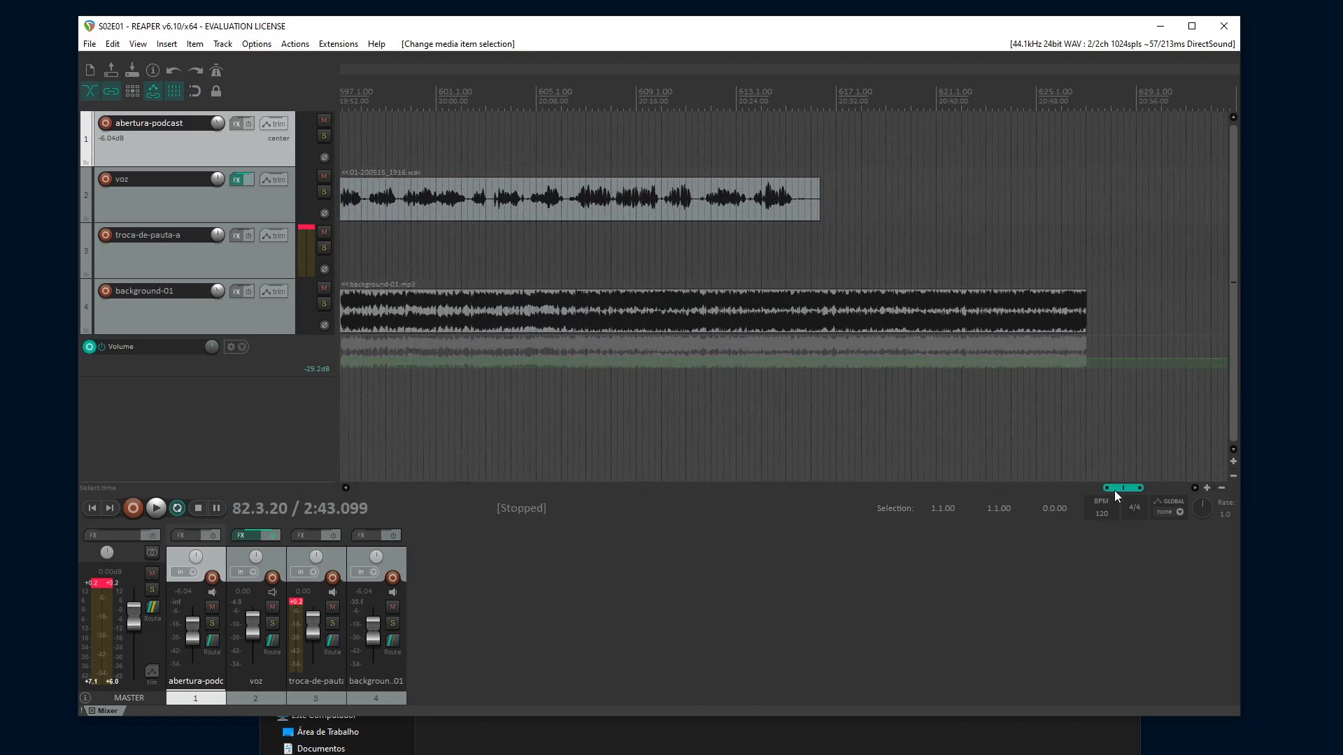
pyautogui.click(798, 364)
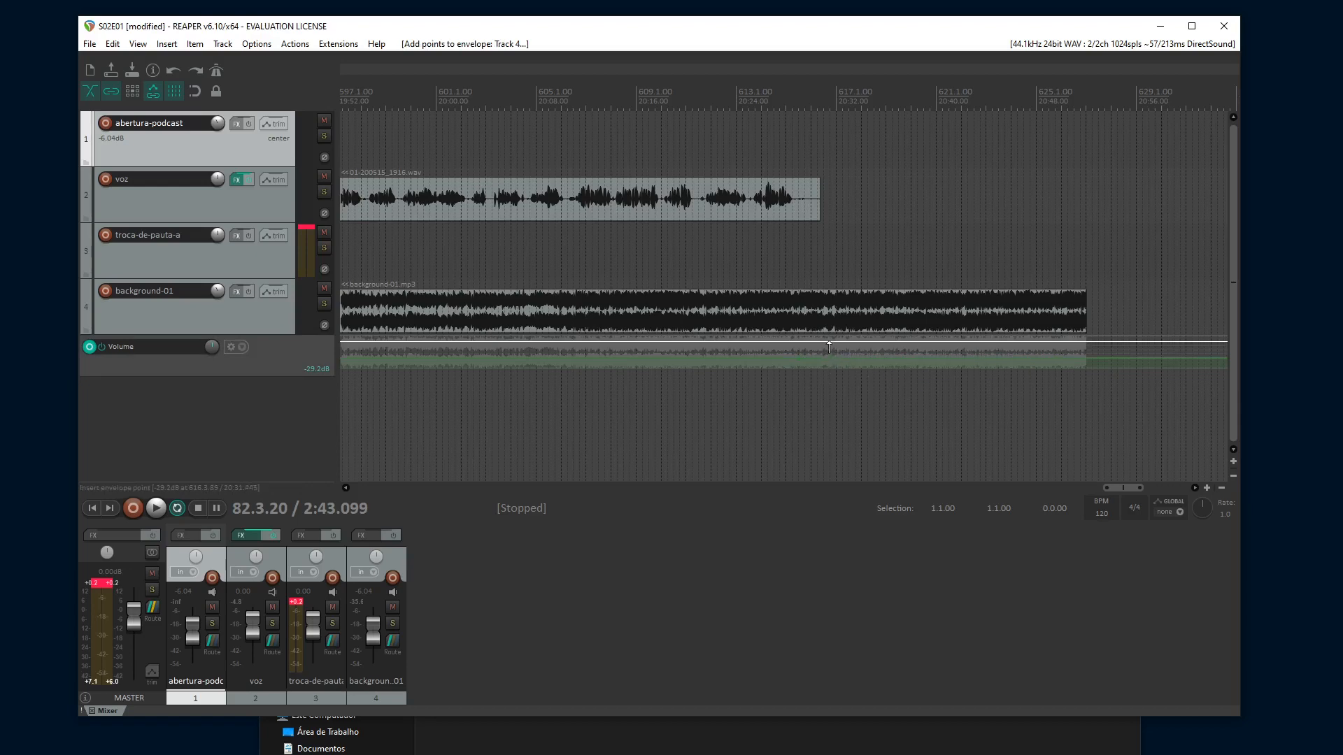
pyautogui.moveTo(829, 348); pyautogui.dragTo(829, 340)
# Play the episode's ending from about 20:24 to hear the music rise, and save the project
pyautogui.click(742, 253)
pyautogui.press('space')
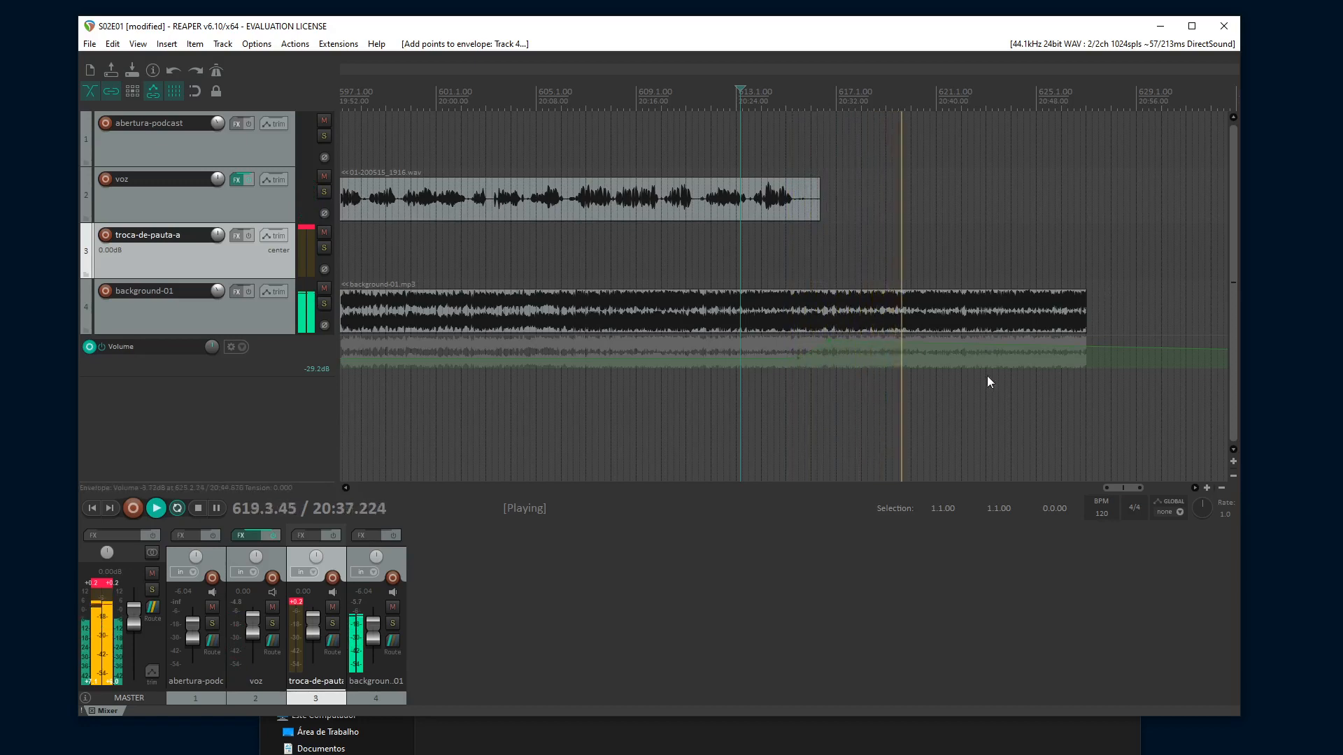
pyautogui.click(133, 71)
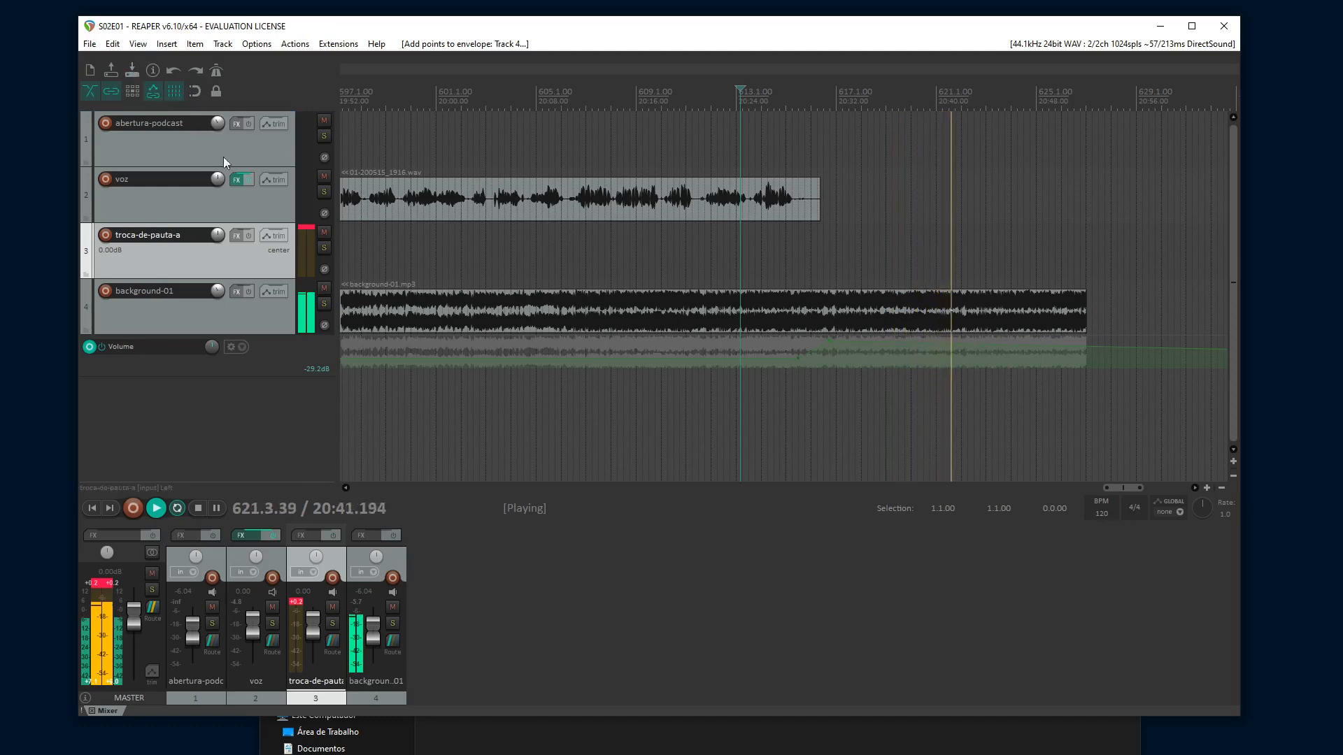
pyautogui.click(198, 508)
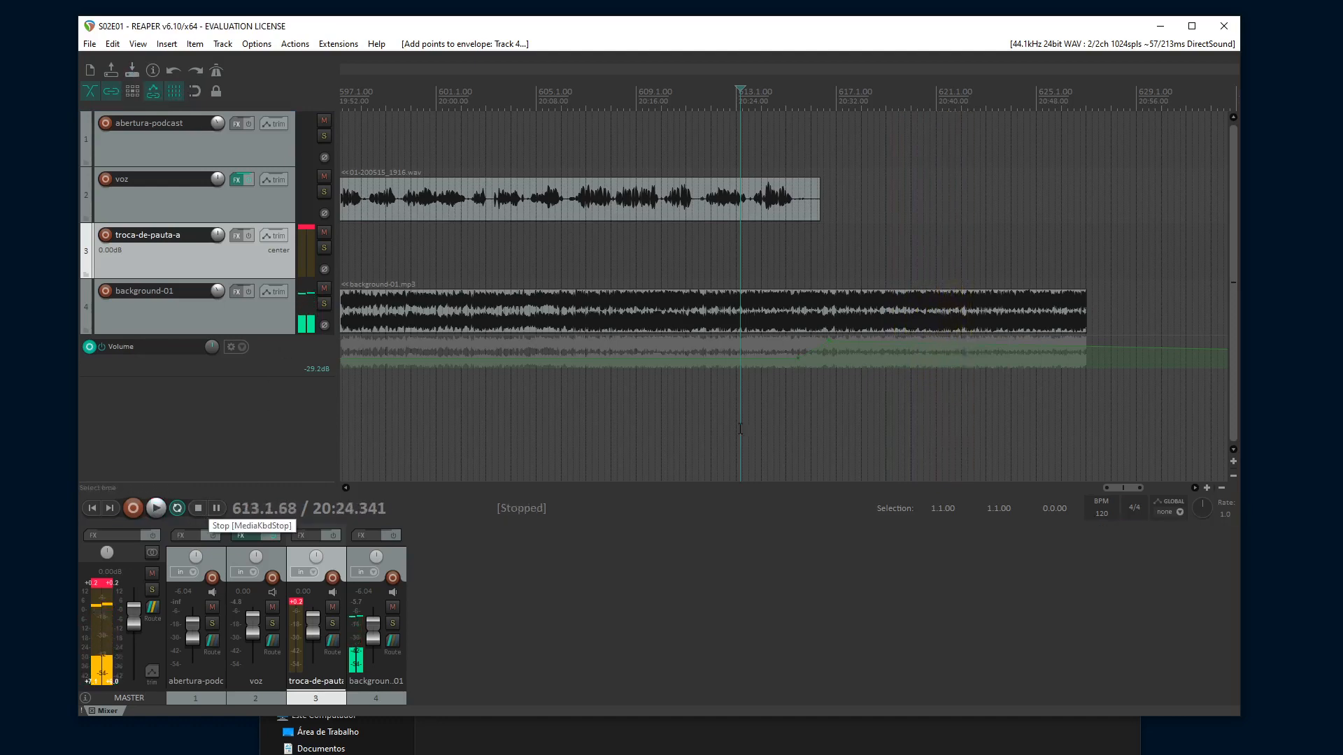
# Shorten the background music clip to end at about 20:44, add a fade-out of about 11 seconds, and save the project
pyautogui.moveTo(1087, 319); pyautogui.dragTo(859, 297)
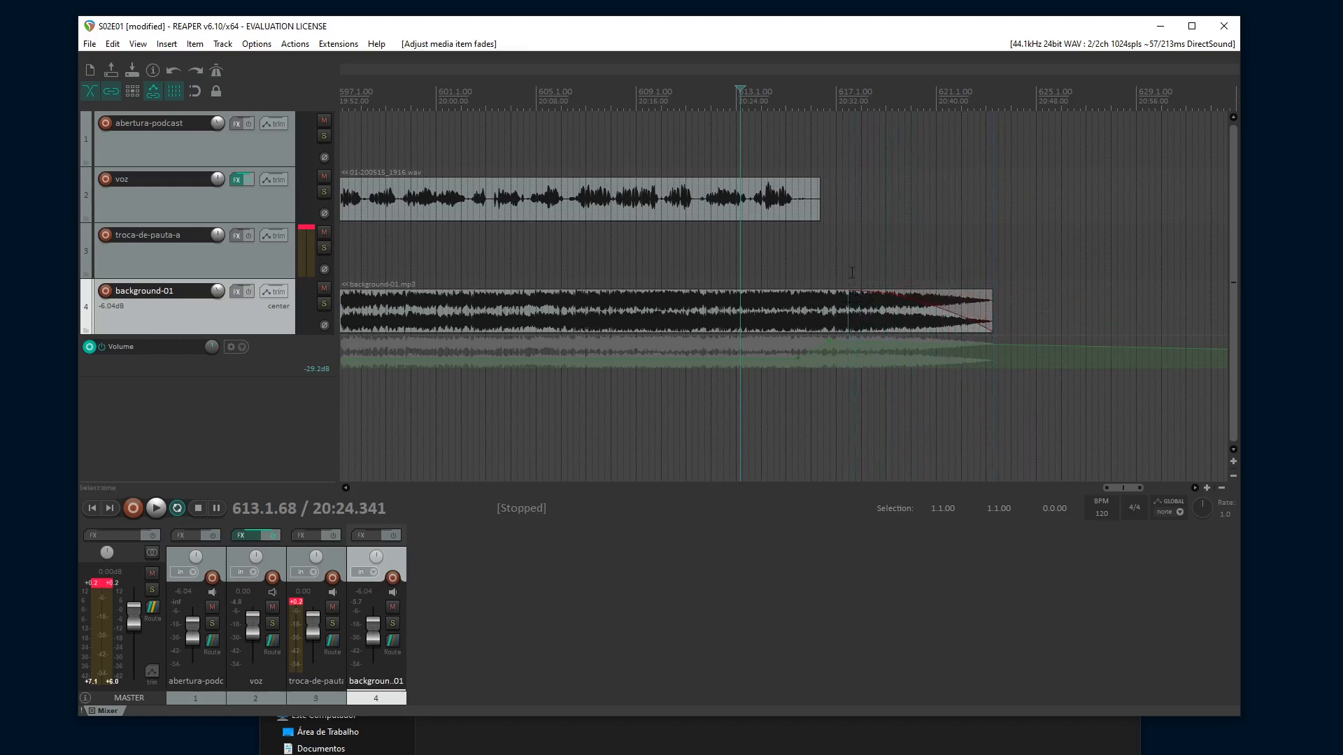
pyautogui.click(132, 74)
# Play the ending from about 20:25 to check the background music's fade-out
pyautogui.click(755, 250)
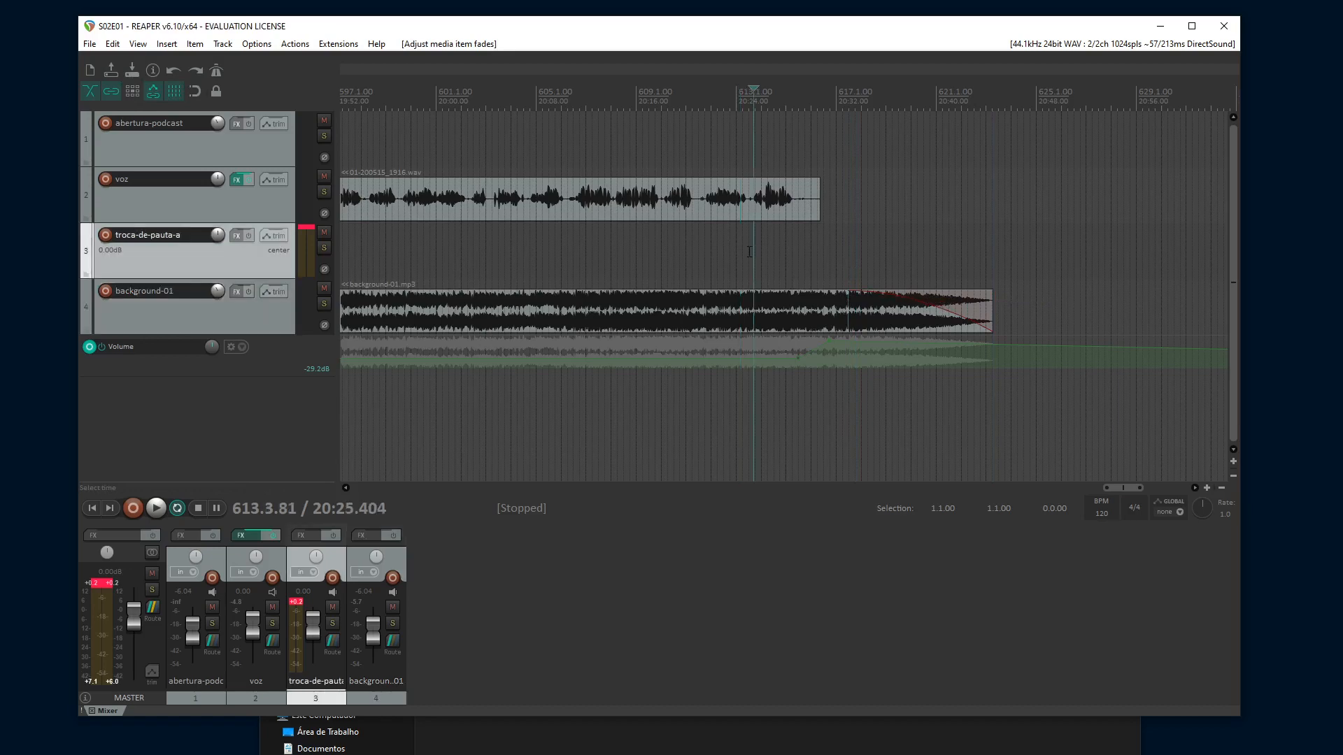
pyautogui.press('space')
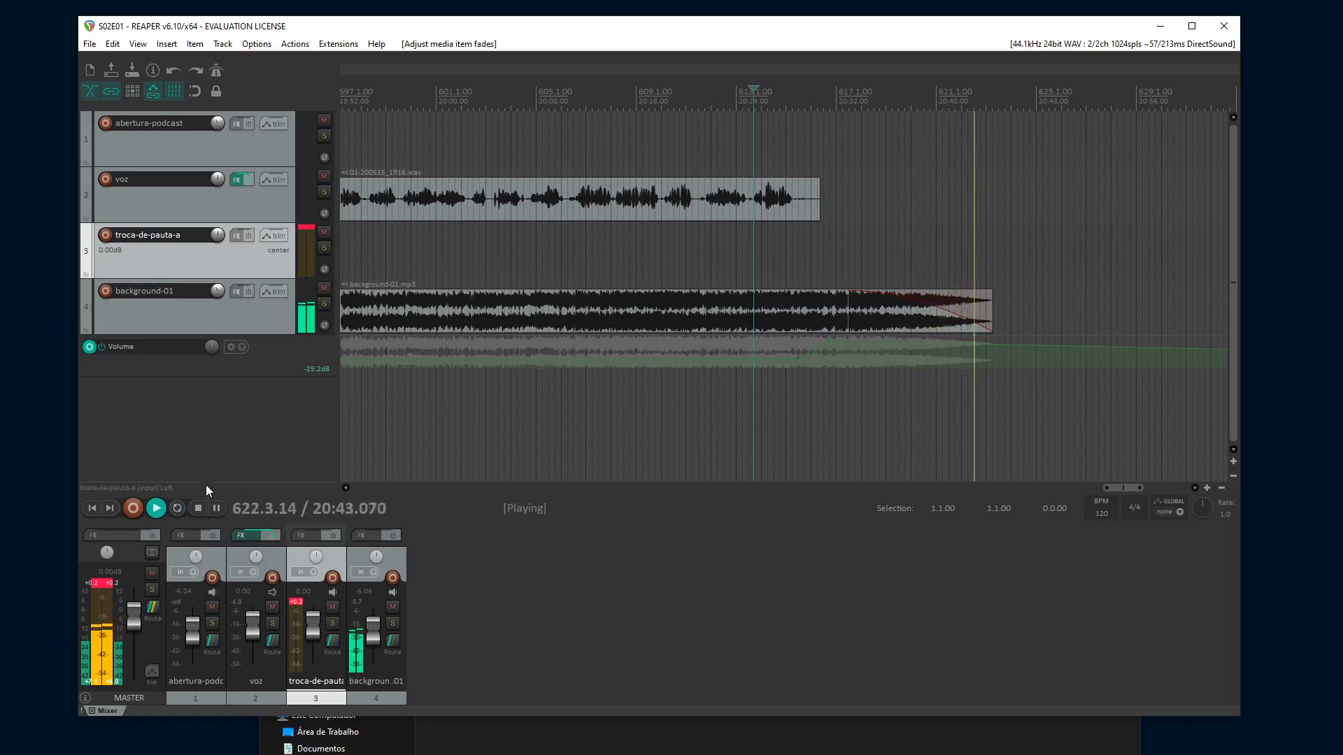
pyautogui.click(199, 508)
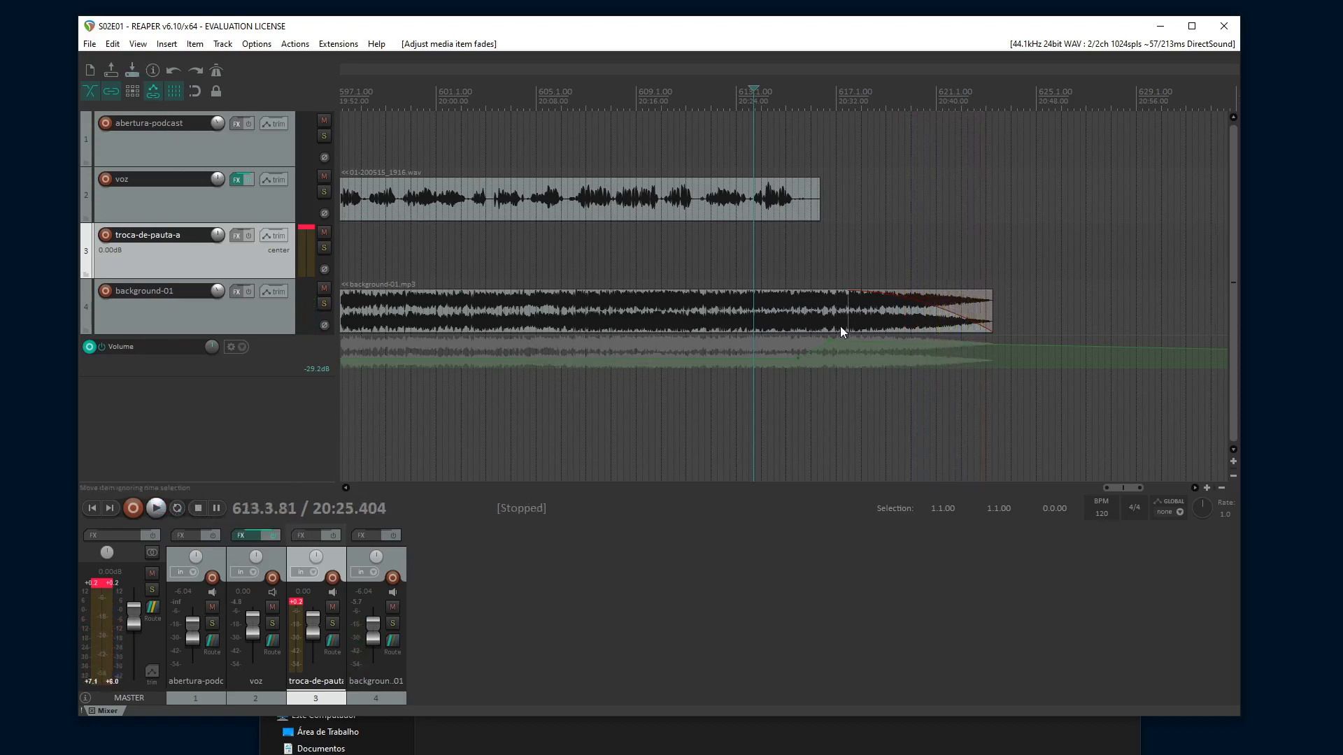
# Return to the beginning of the episode to review the arrangement of the opening, voice, sample and background clips
pyautogui.scroll(-3, 1045, 491)
pyautogui.moveTo(1066, 487); pyautogui.dragTo(408, 486)
pyautogui.scroll(-1, 486, 392)
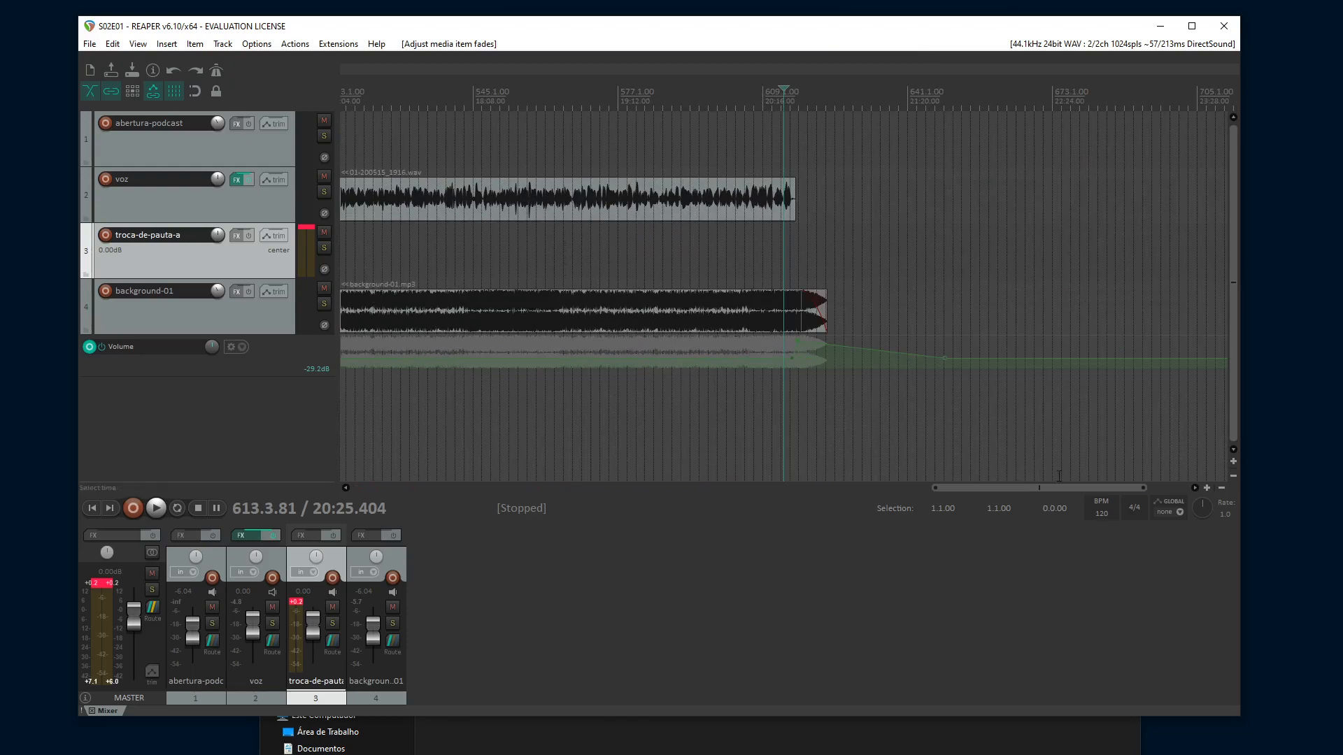
pyautogui.moveTo(1056, 488); pyautogui.dragTo(478, 488)
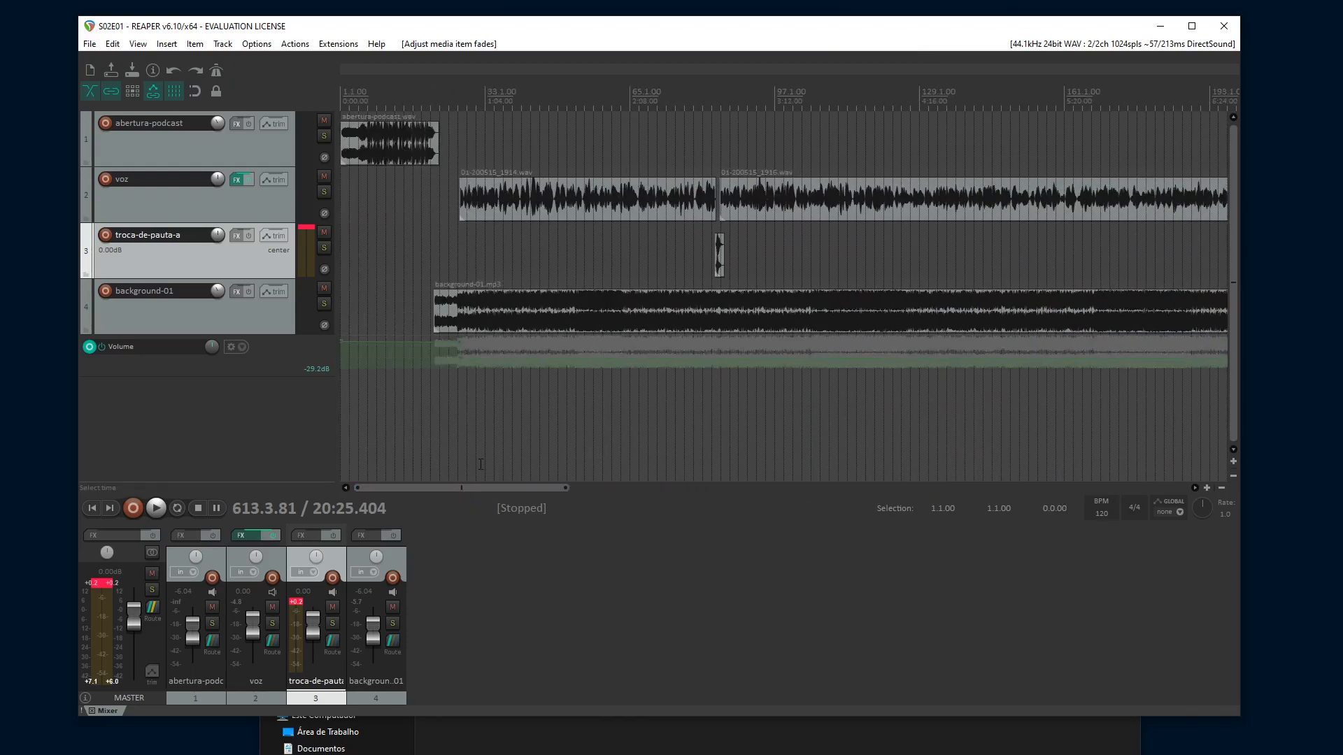